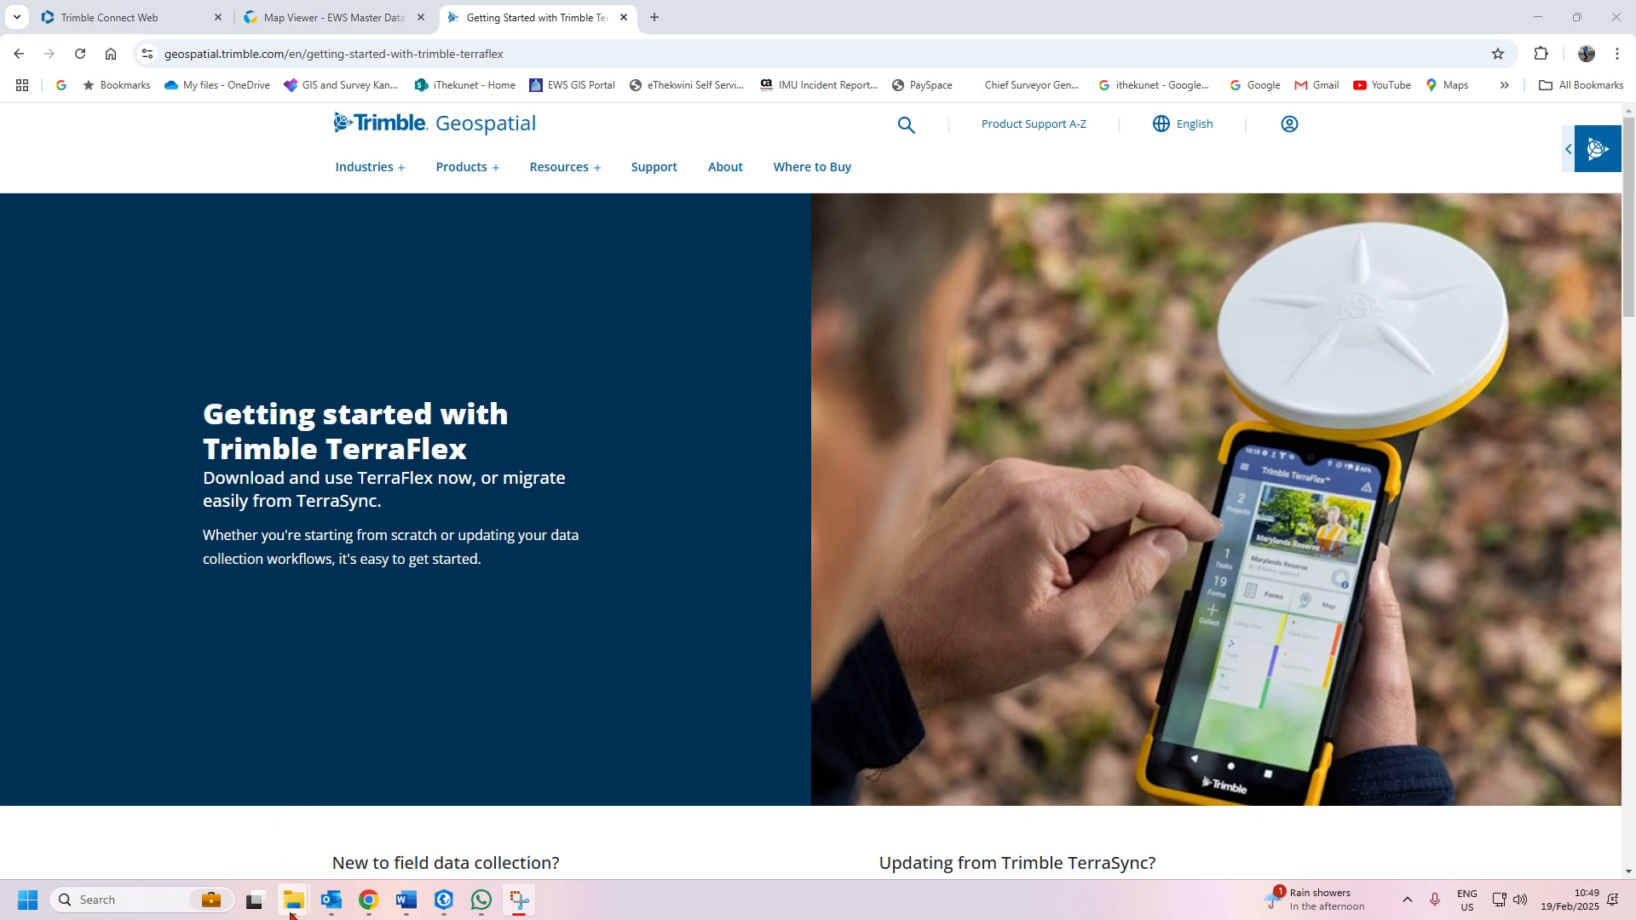
# Check the WATER DISPENSER VERIFICATION PHASE 8 folder in File Explorer and start a new project from the Map template in ArcGIS Pro
pyautogui.moveTo(291, 915)
pyautogui.click(243, 830)
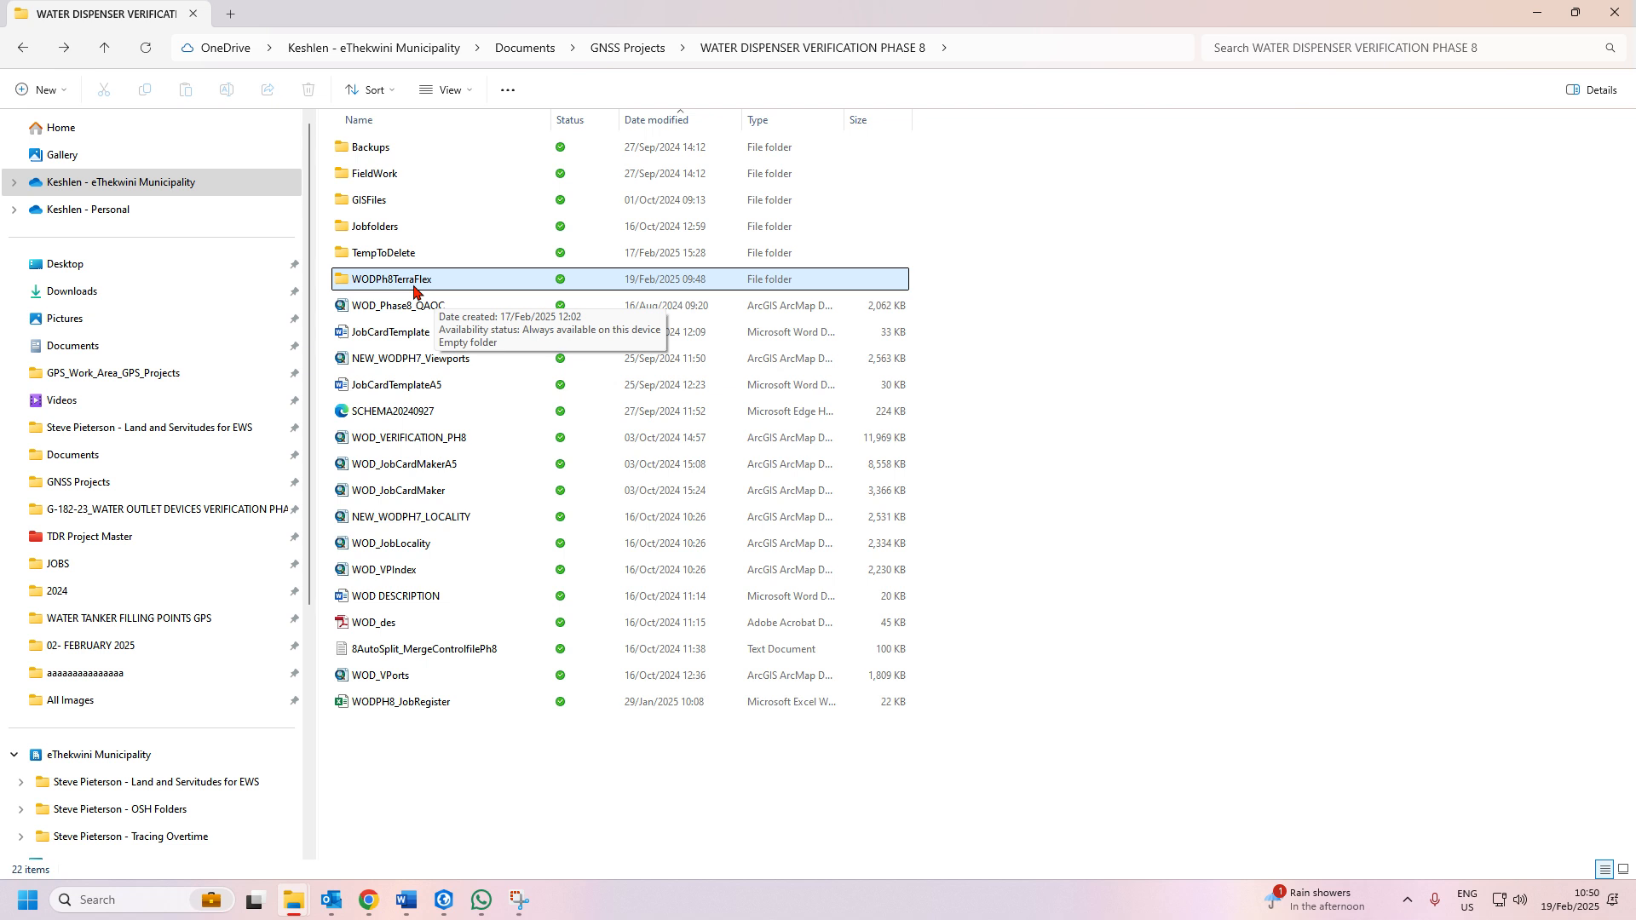
pyautogui.click(443, 900)
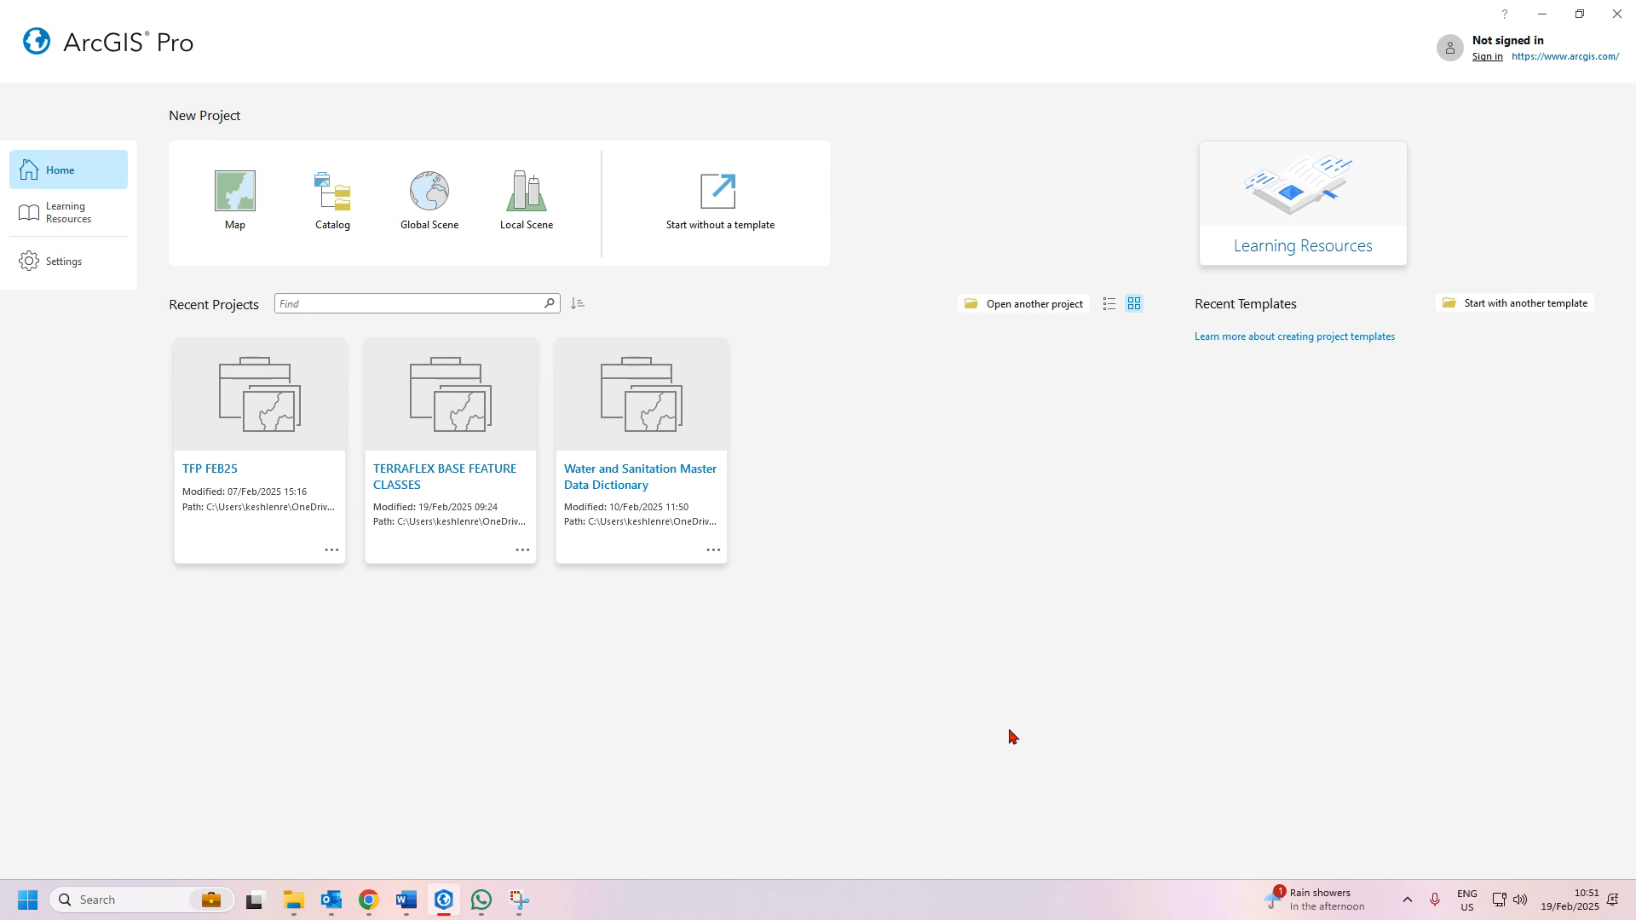
pyautogui.click(244, 199)
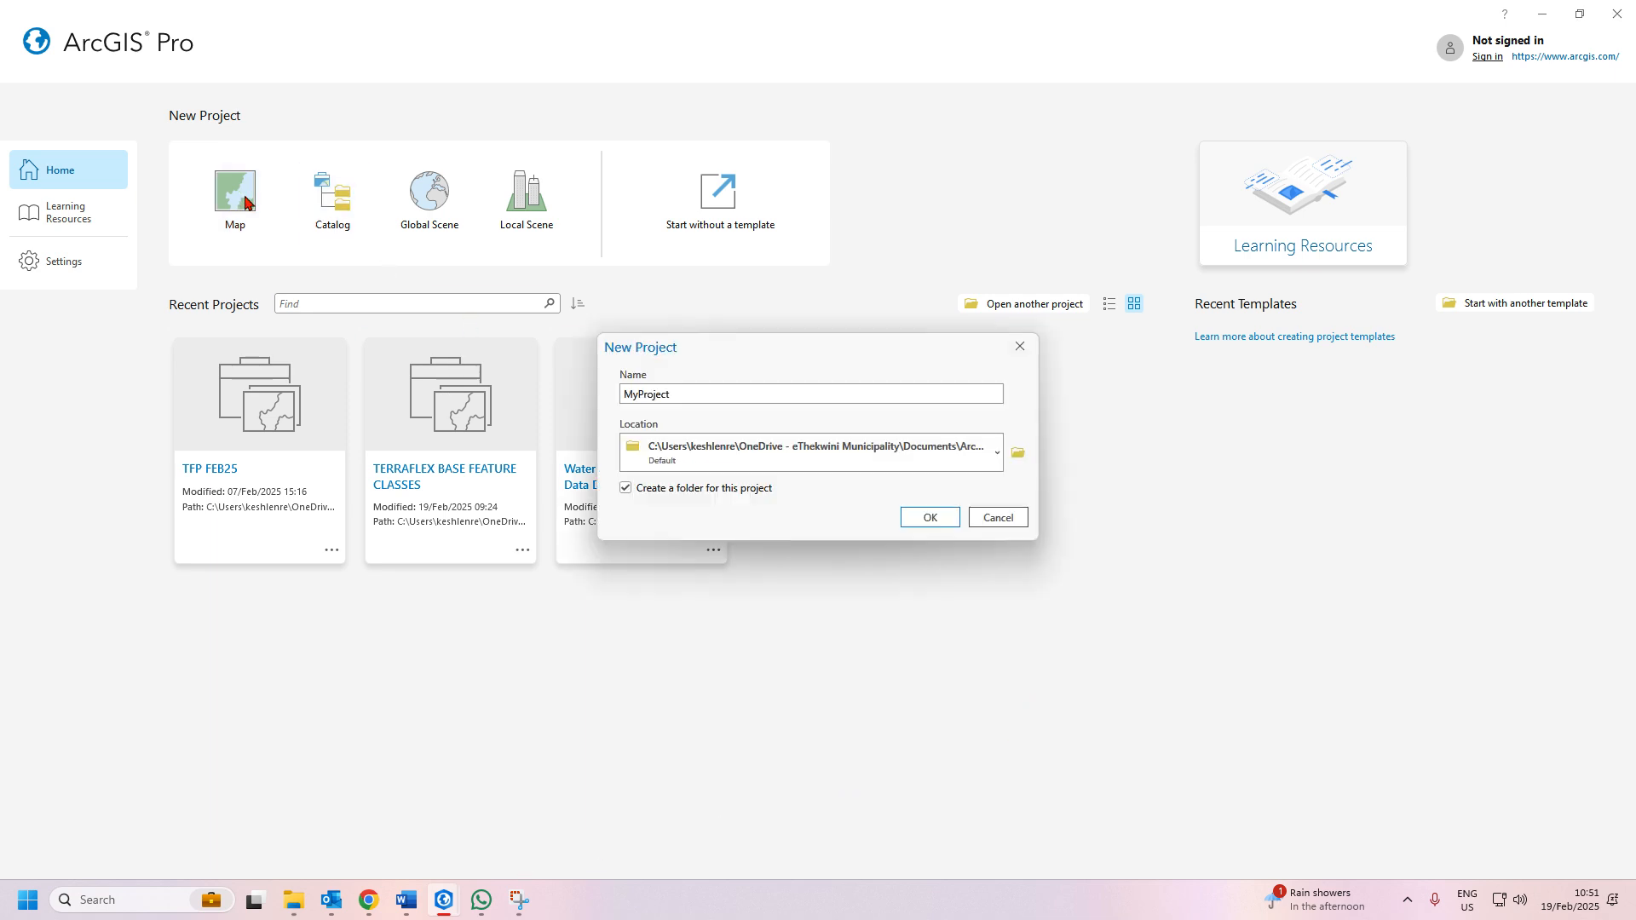
# Start choosing the new project's location and copy the full path of the WODPh8TerraFlex folder from File Explorer
pyautogui.click(1016, 456)
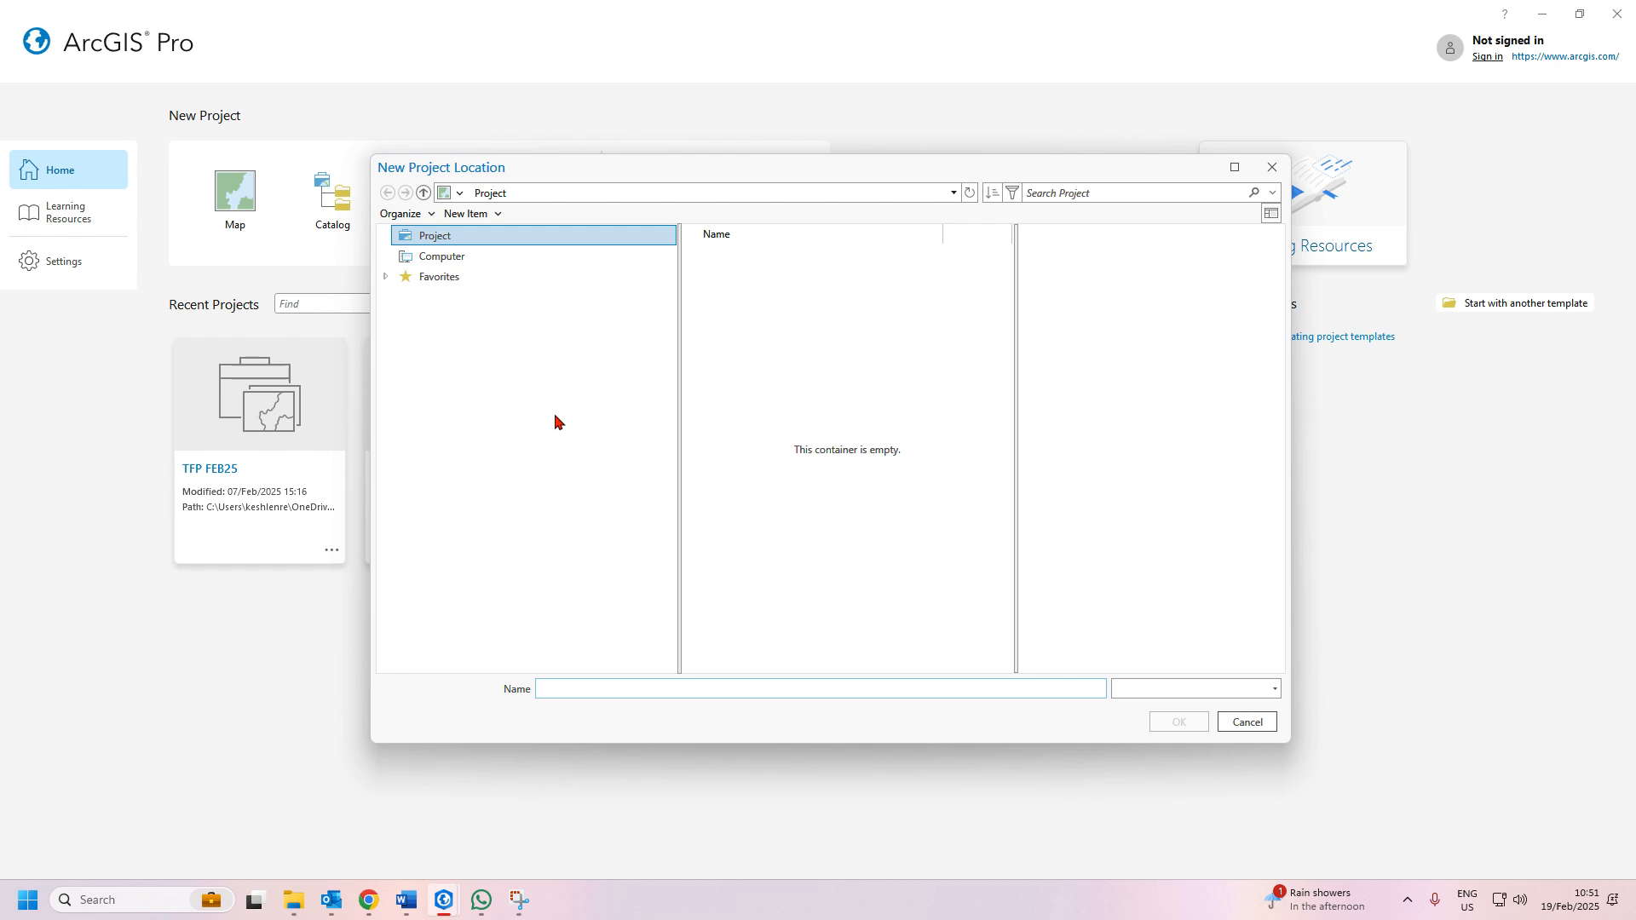
pyautogui.moveTo(287, 912)
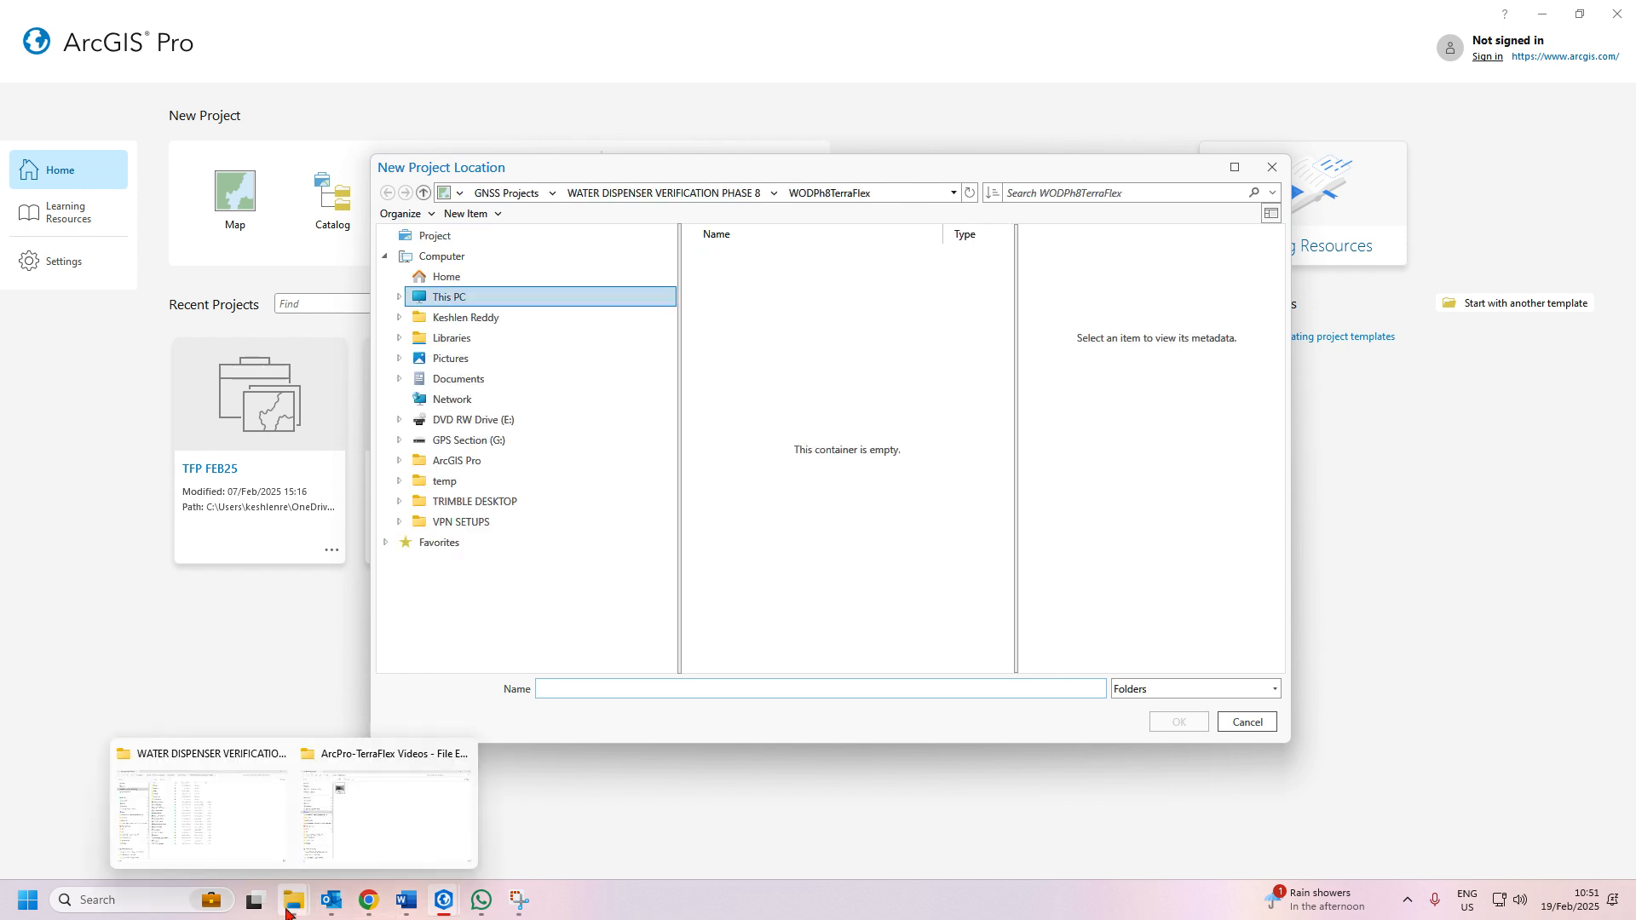
pyautogui.click(265, 848)
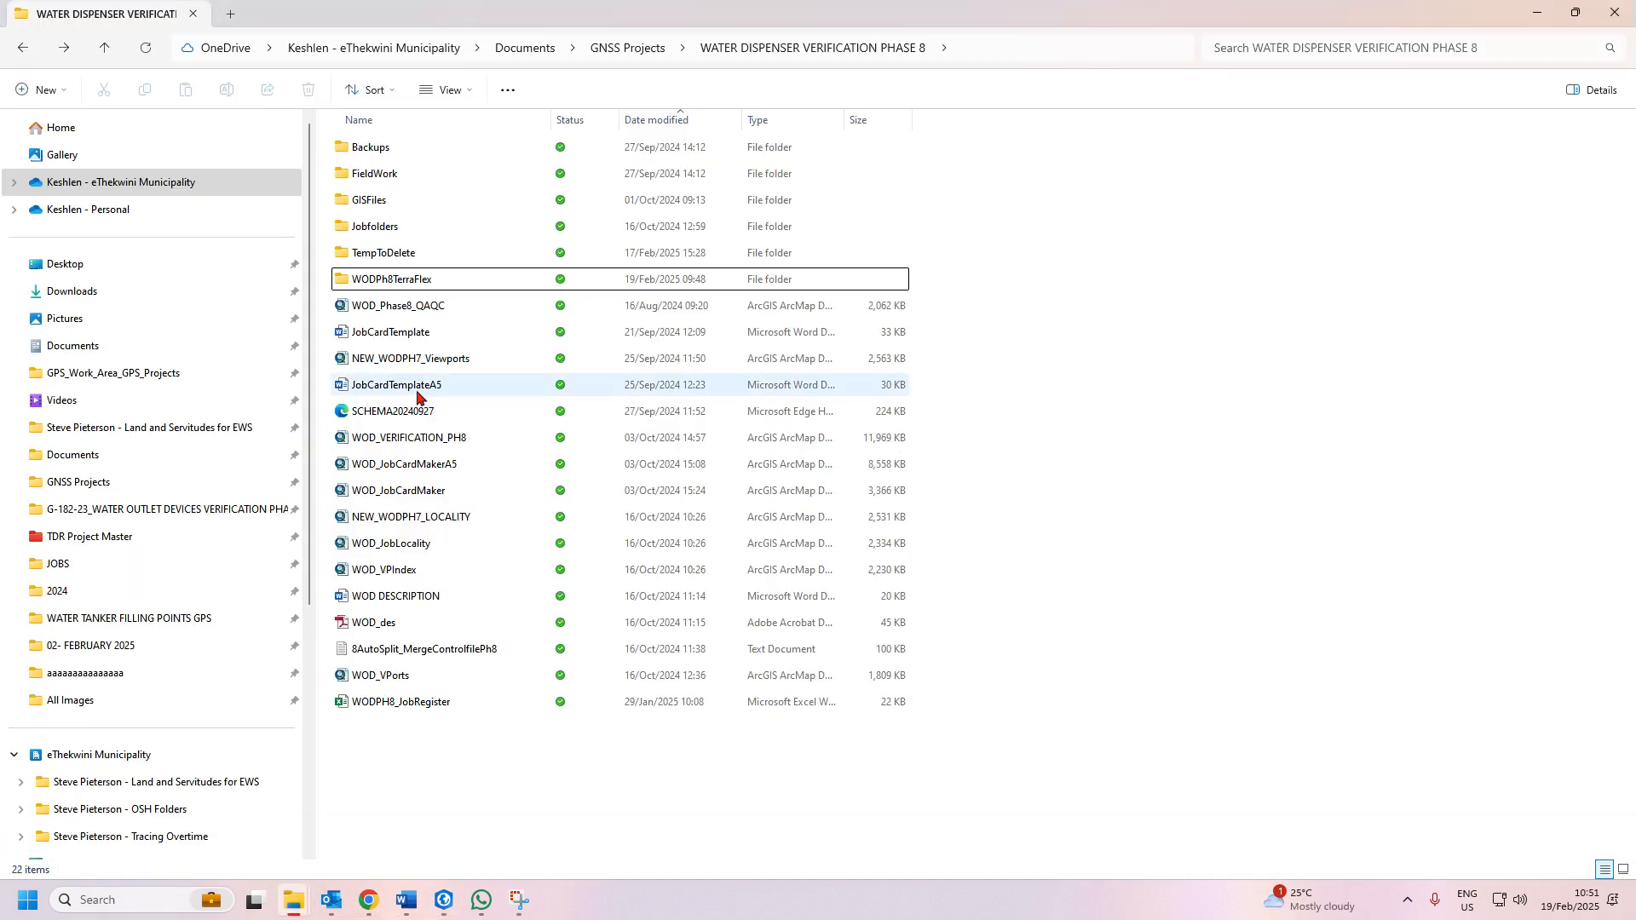
pyautogui.doubleClick(410, 281)
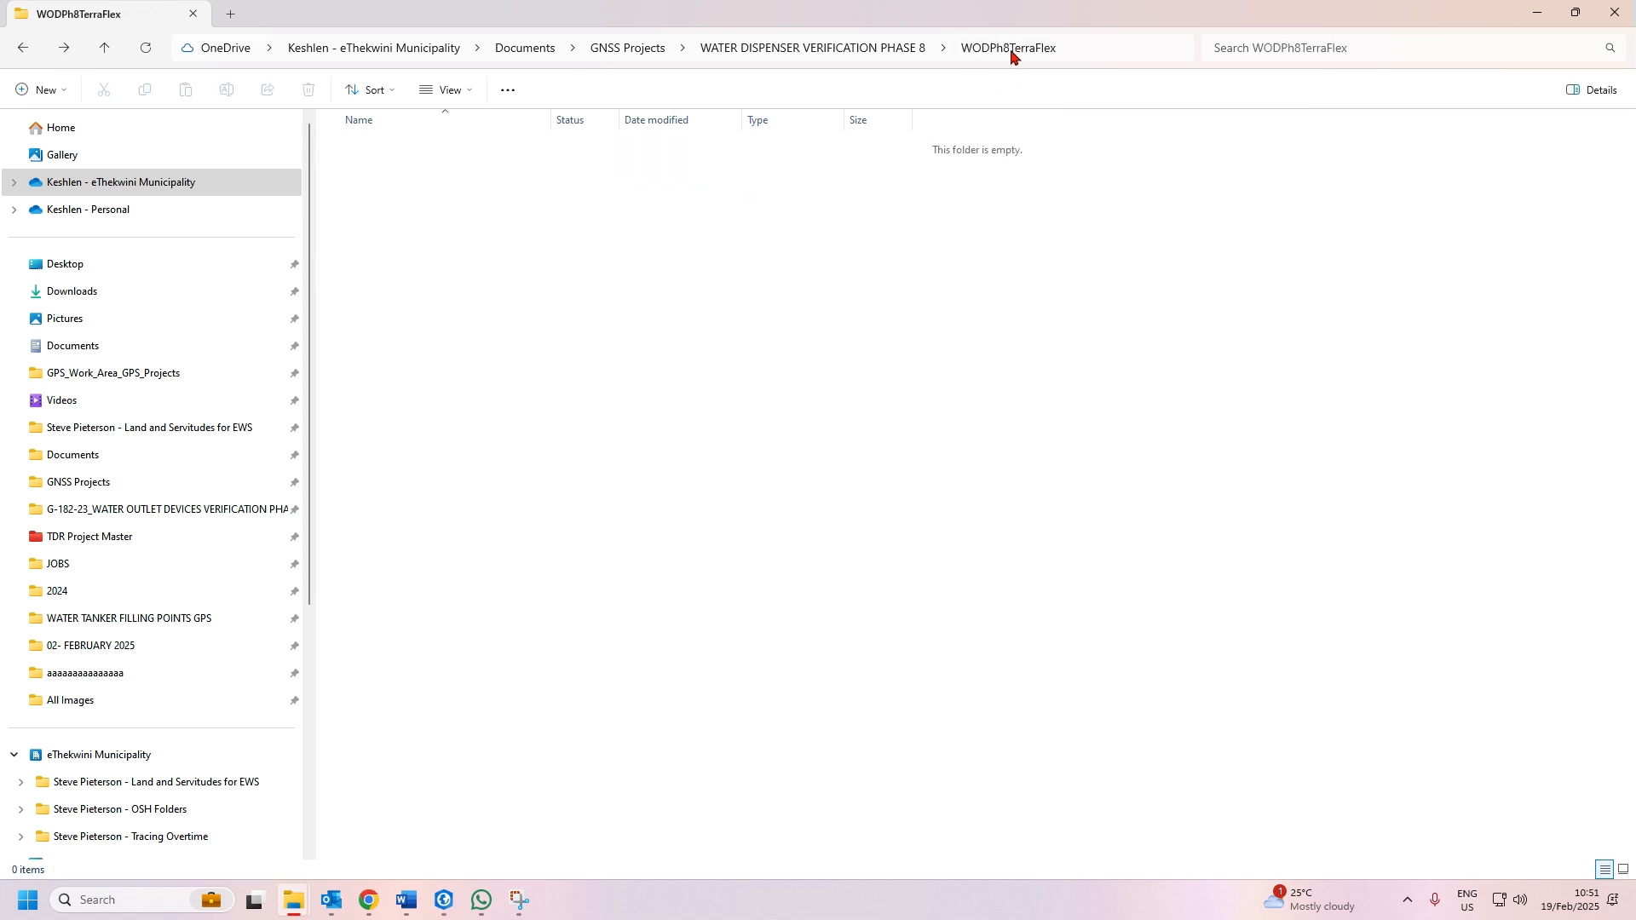
pyautogui.click(1106, 47)
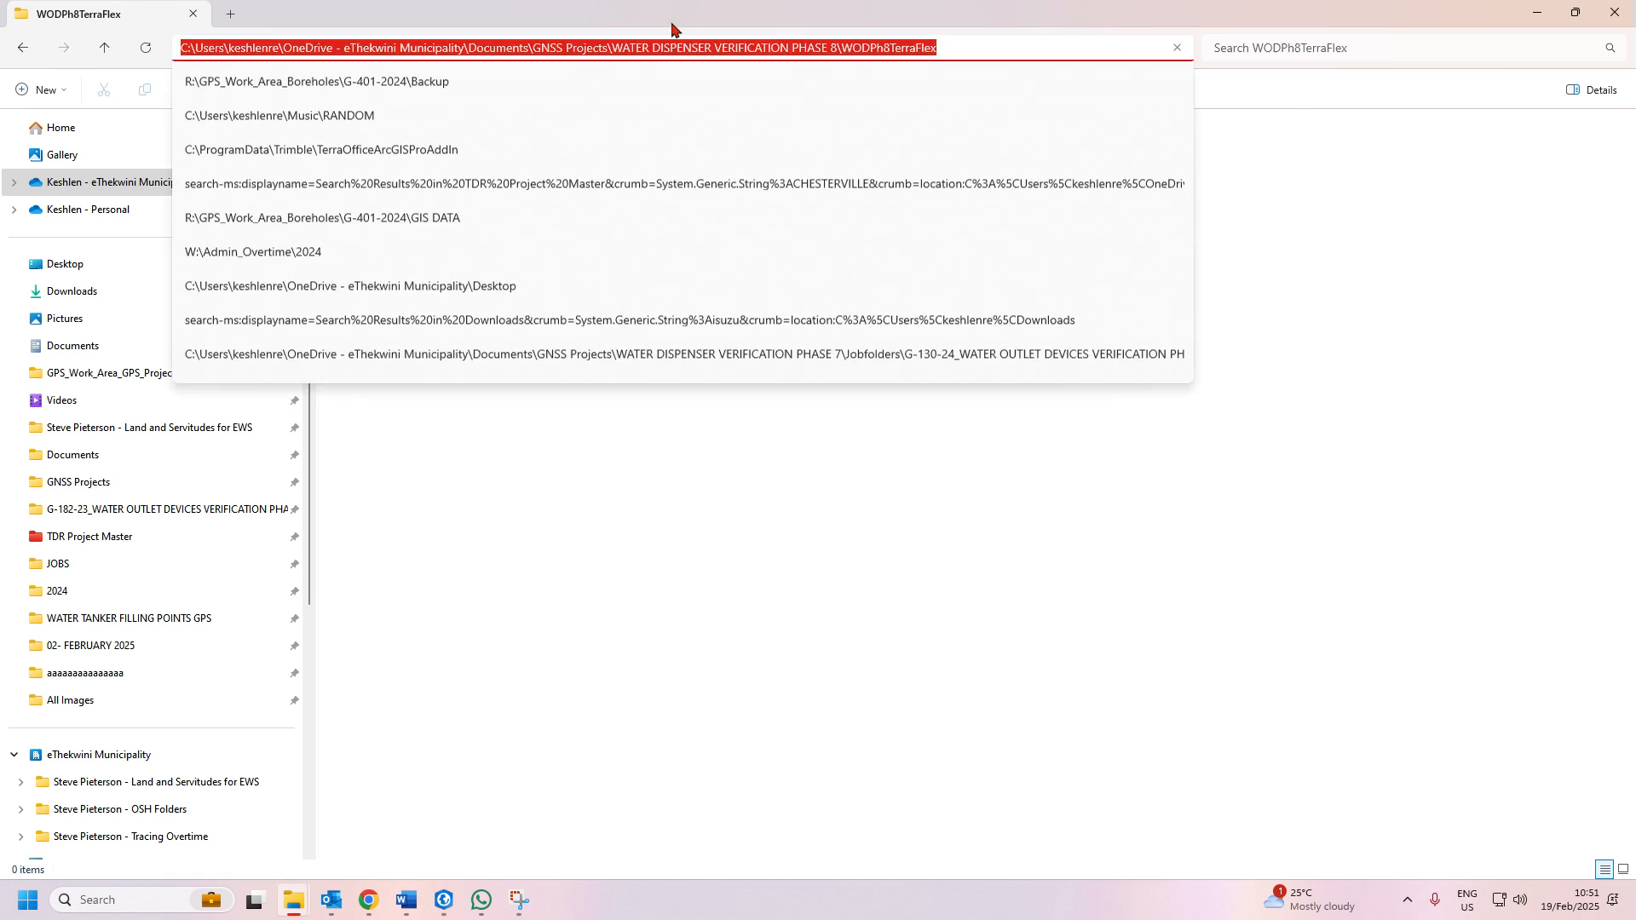
pyautogui.rightClick(596, 52)
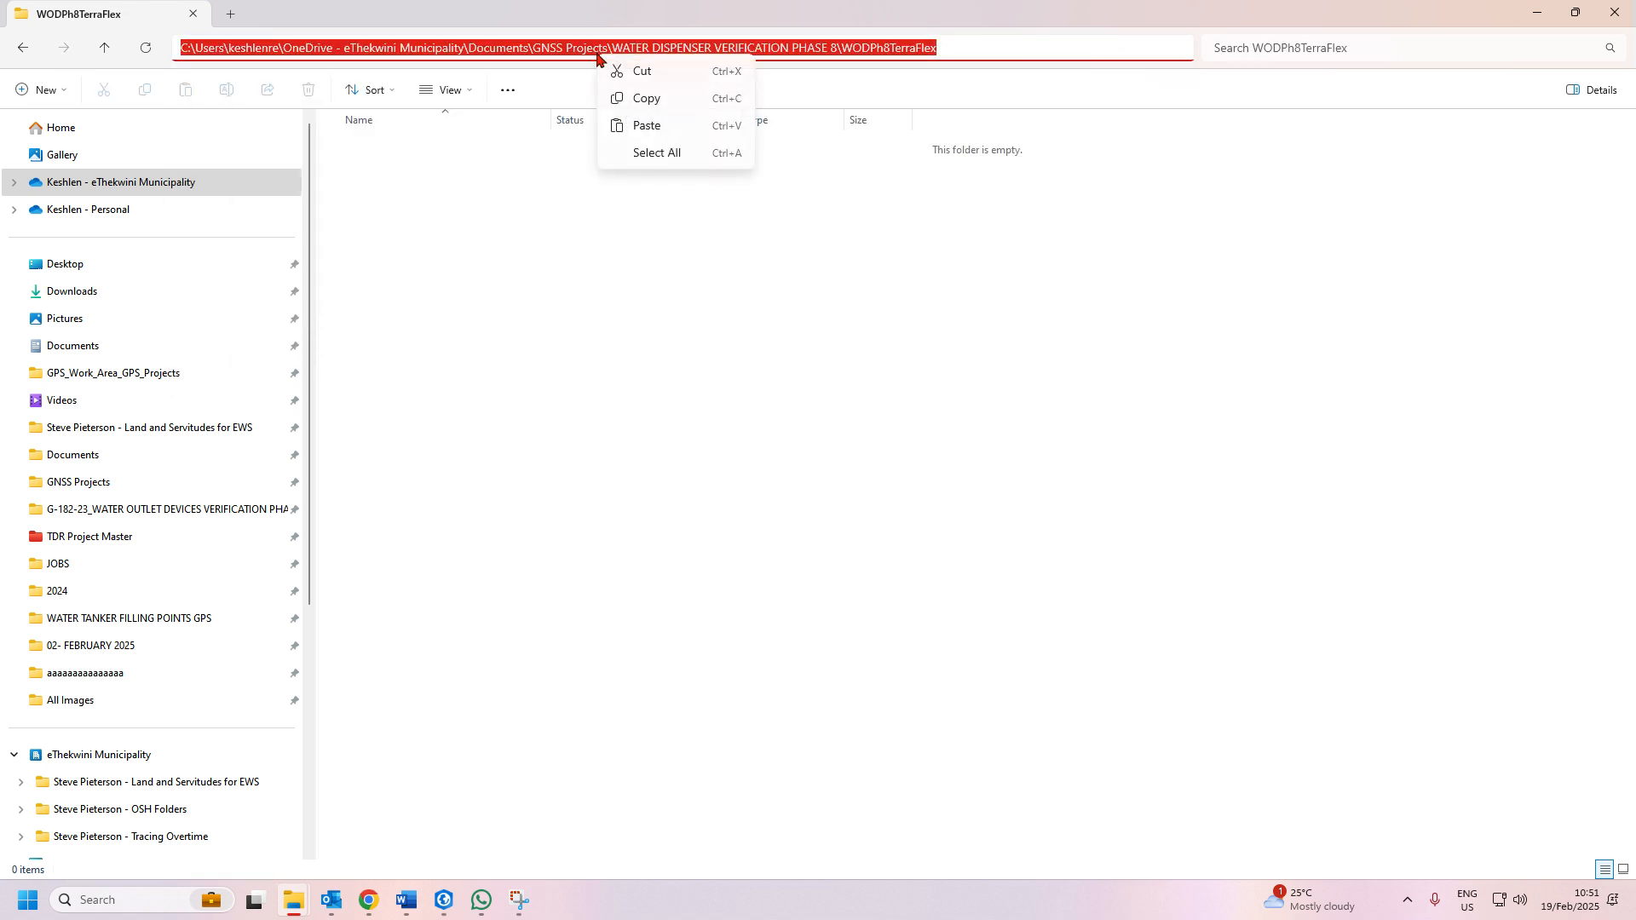
pyautogui.click(641, 99)
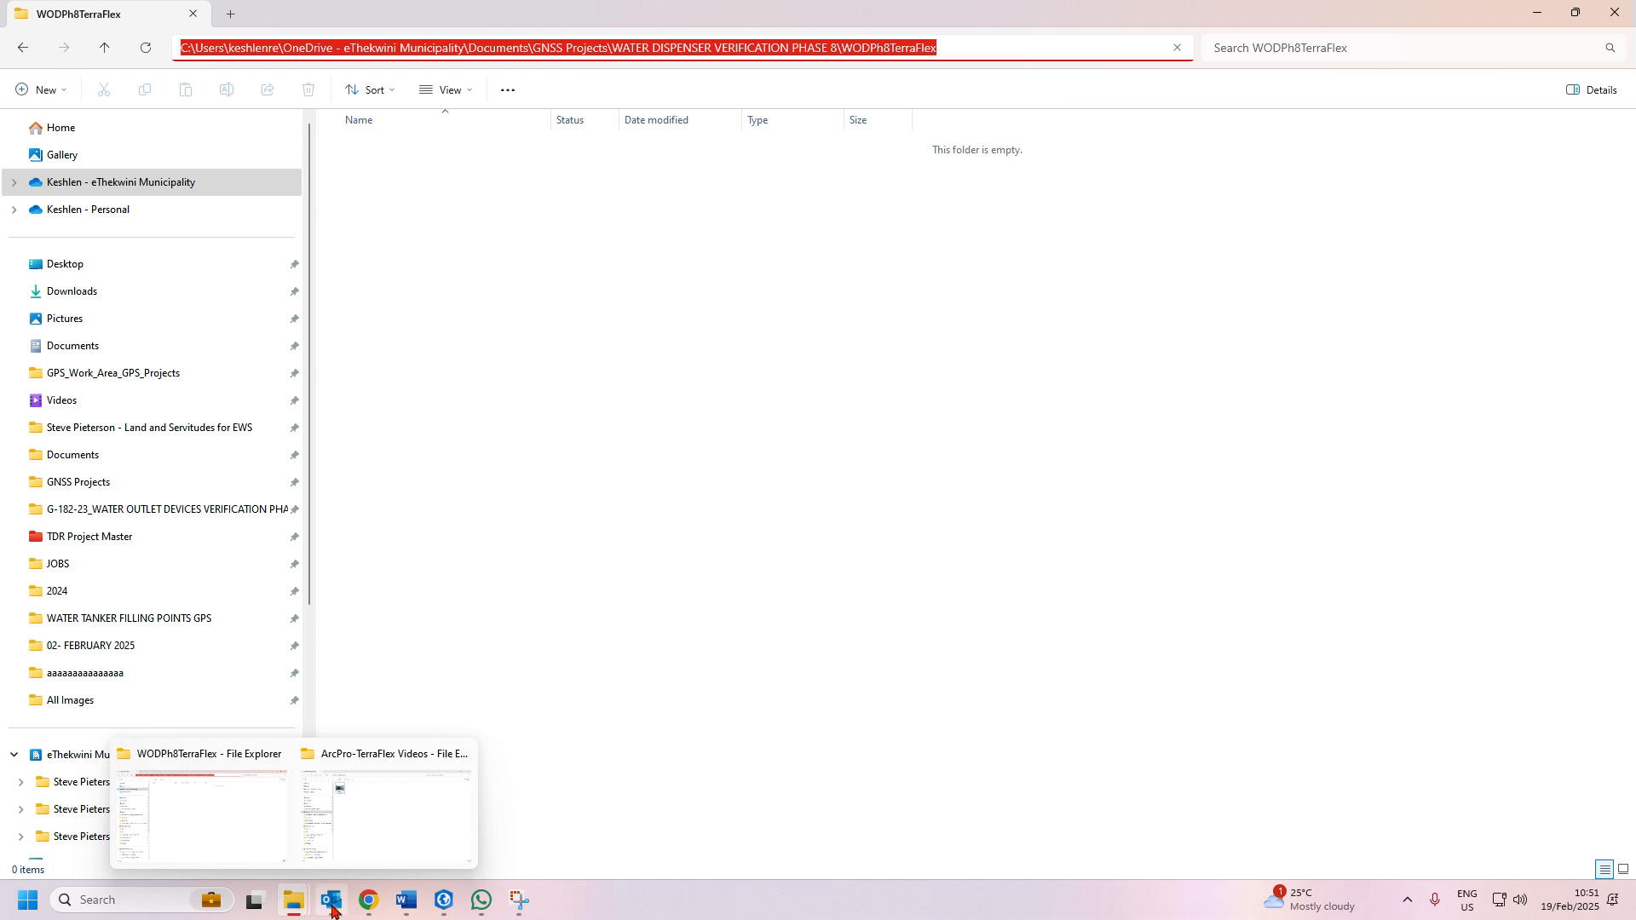
# Back in ArcGIS Pro, set the new project's location to the copied WODPh8TerraFlex folder path
pyautogui.click(503, 827)
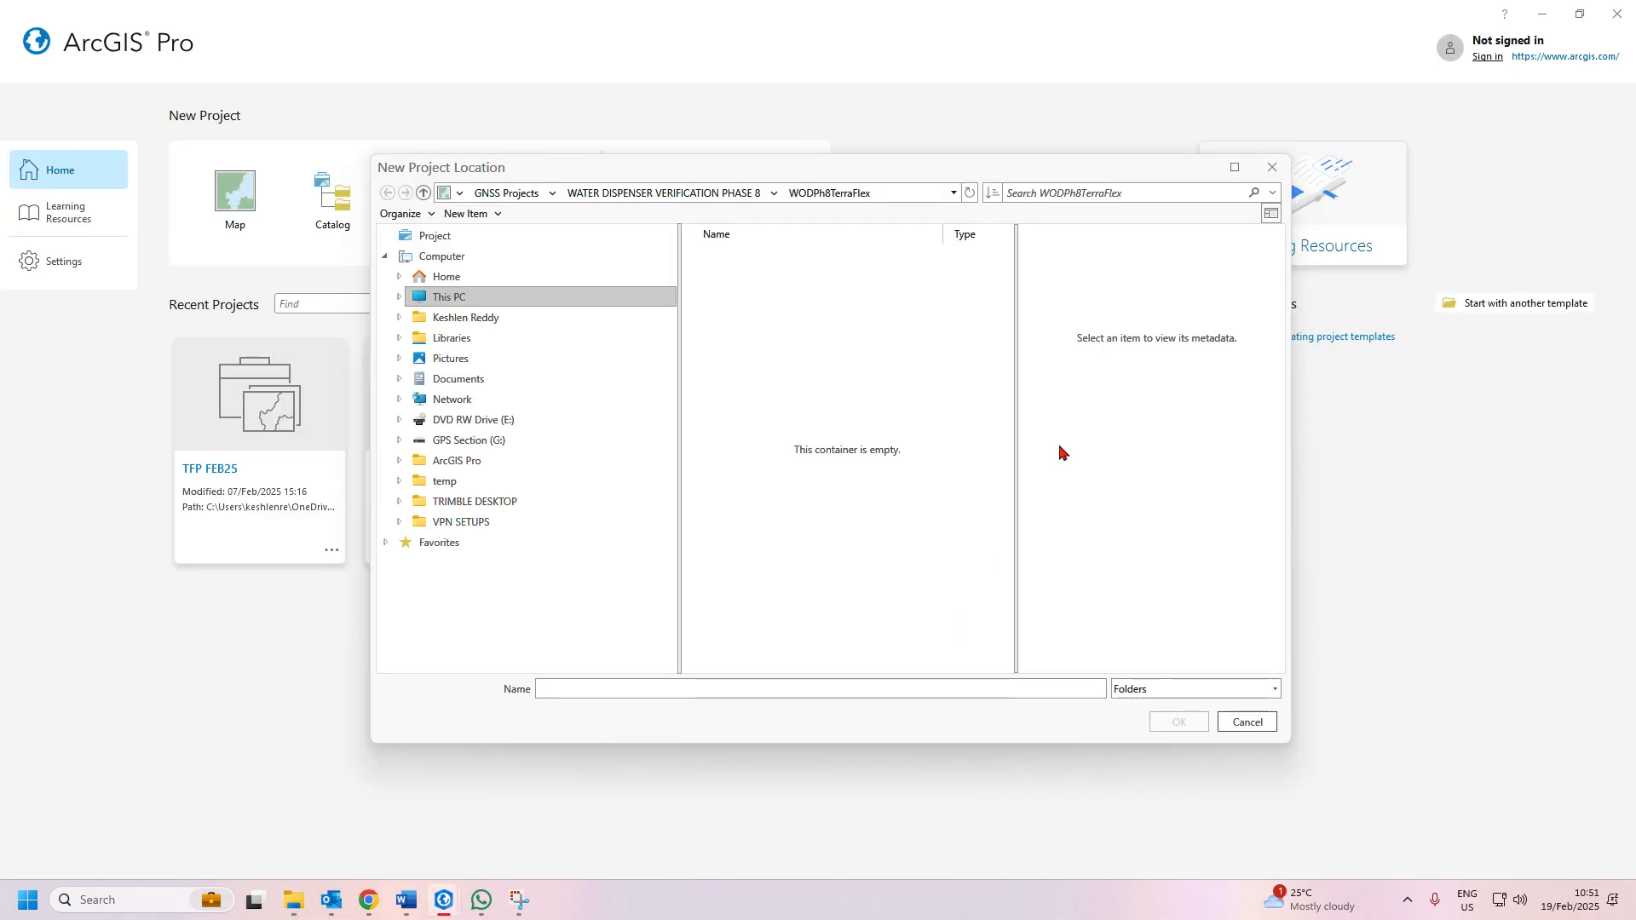
pyautogui.click(661, 687)
pyautogui.rightClick(661, 687)
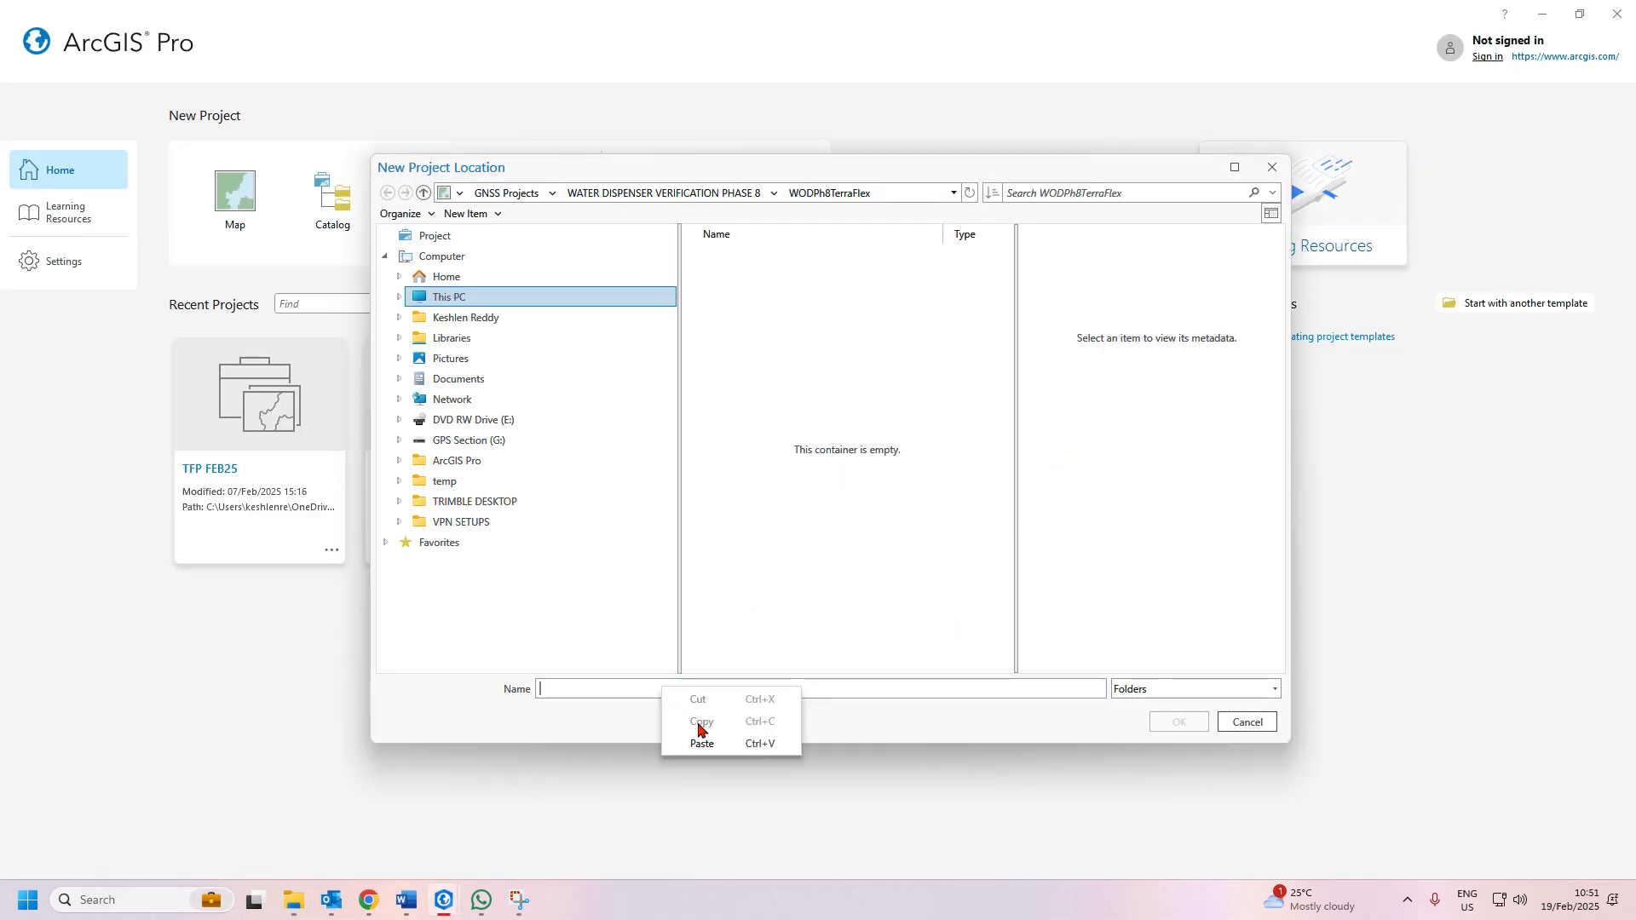
pyautogui.click(698, 741)
pyautogui.click(1175, 722)
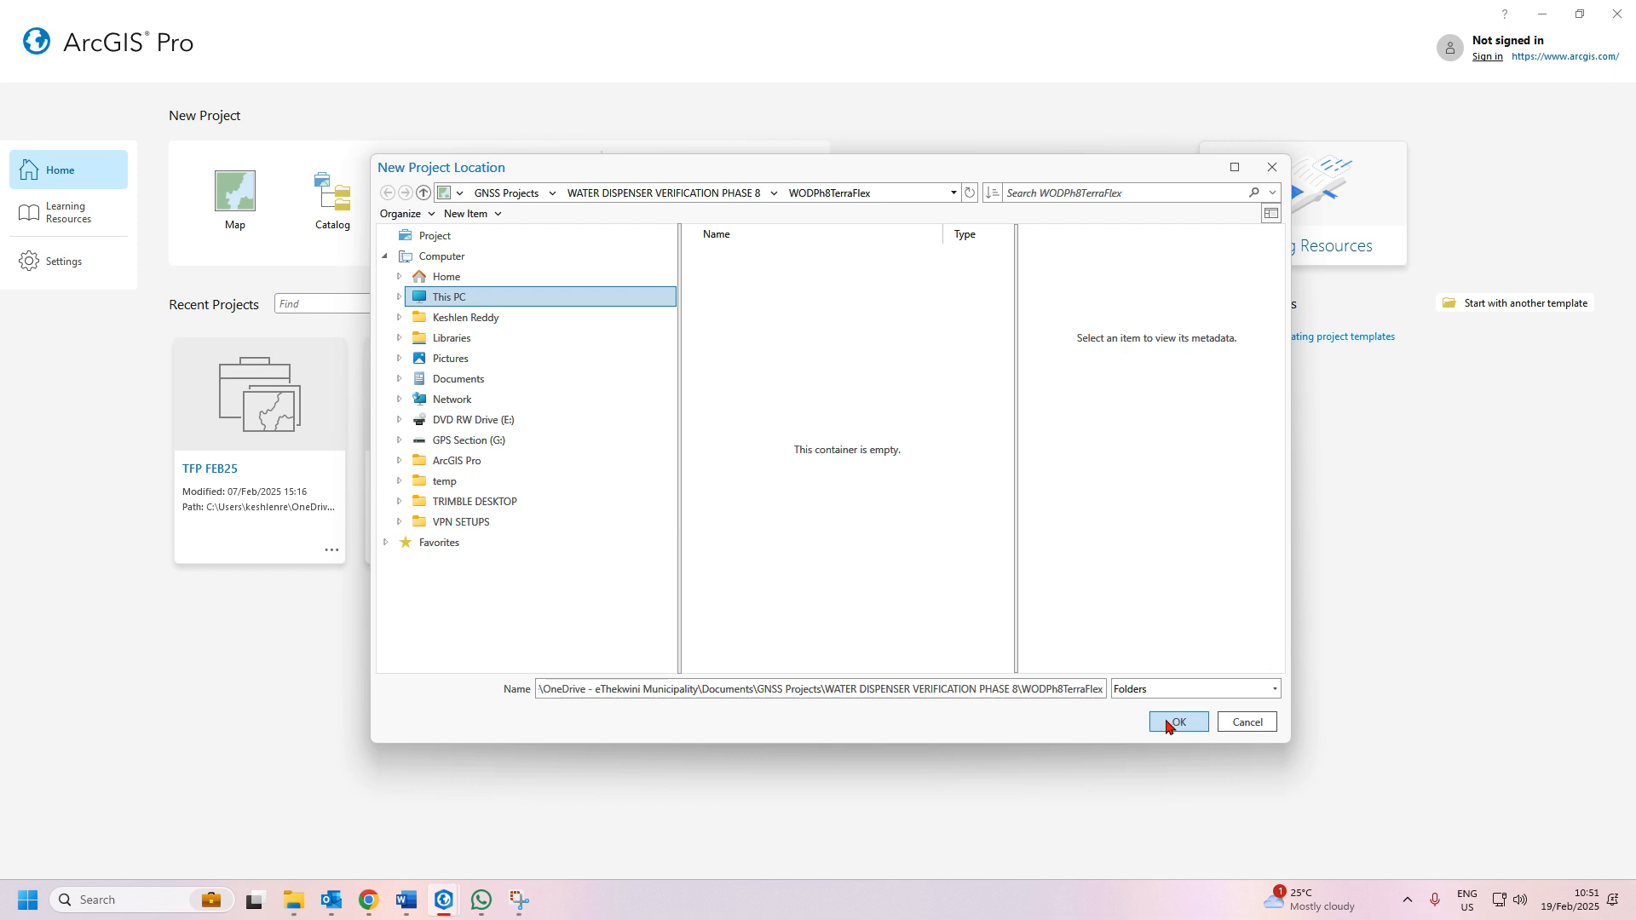
# Create the project with the name Water Outlet Devices Phase 08 and without a separate project folder
pyautogui.click(759, 396)
pyautogui.doubleClick(760, 396)
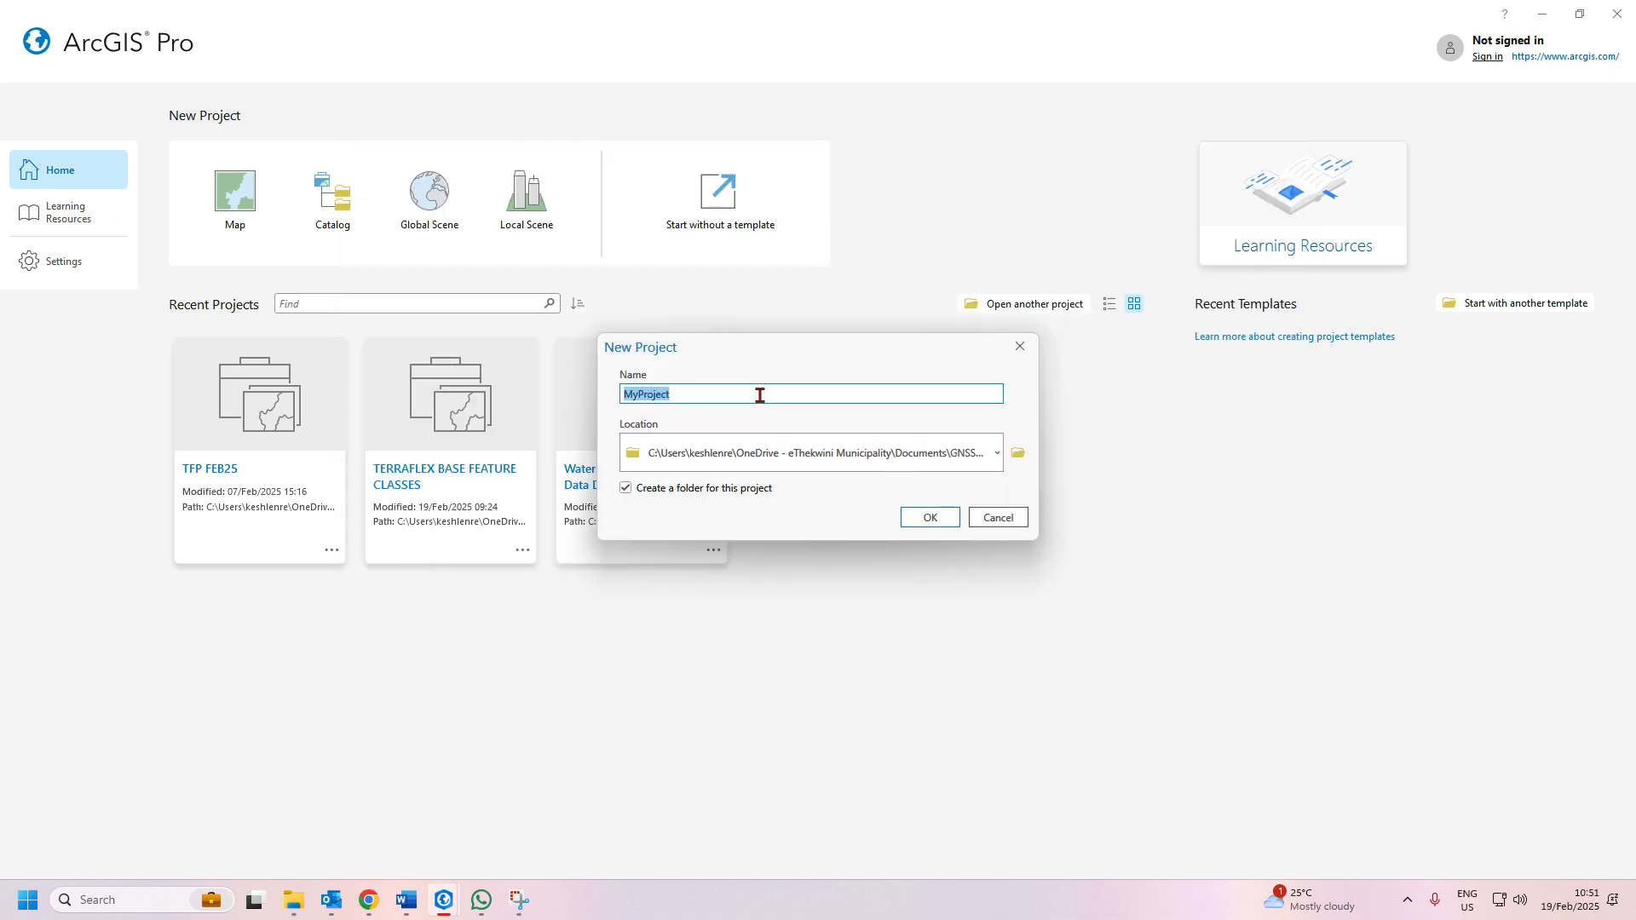
pyautogui.write('Water')
pyautogui.write(' Oute')
pyautogui.write('let Devices')
pyautogui.write(' Phase')
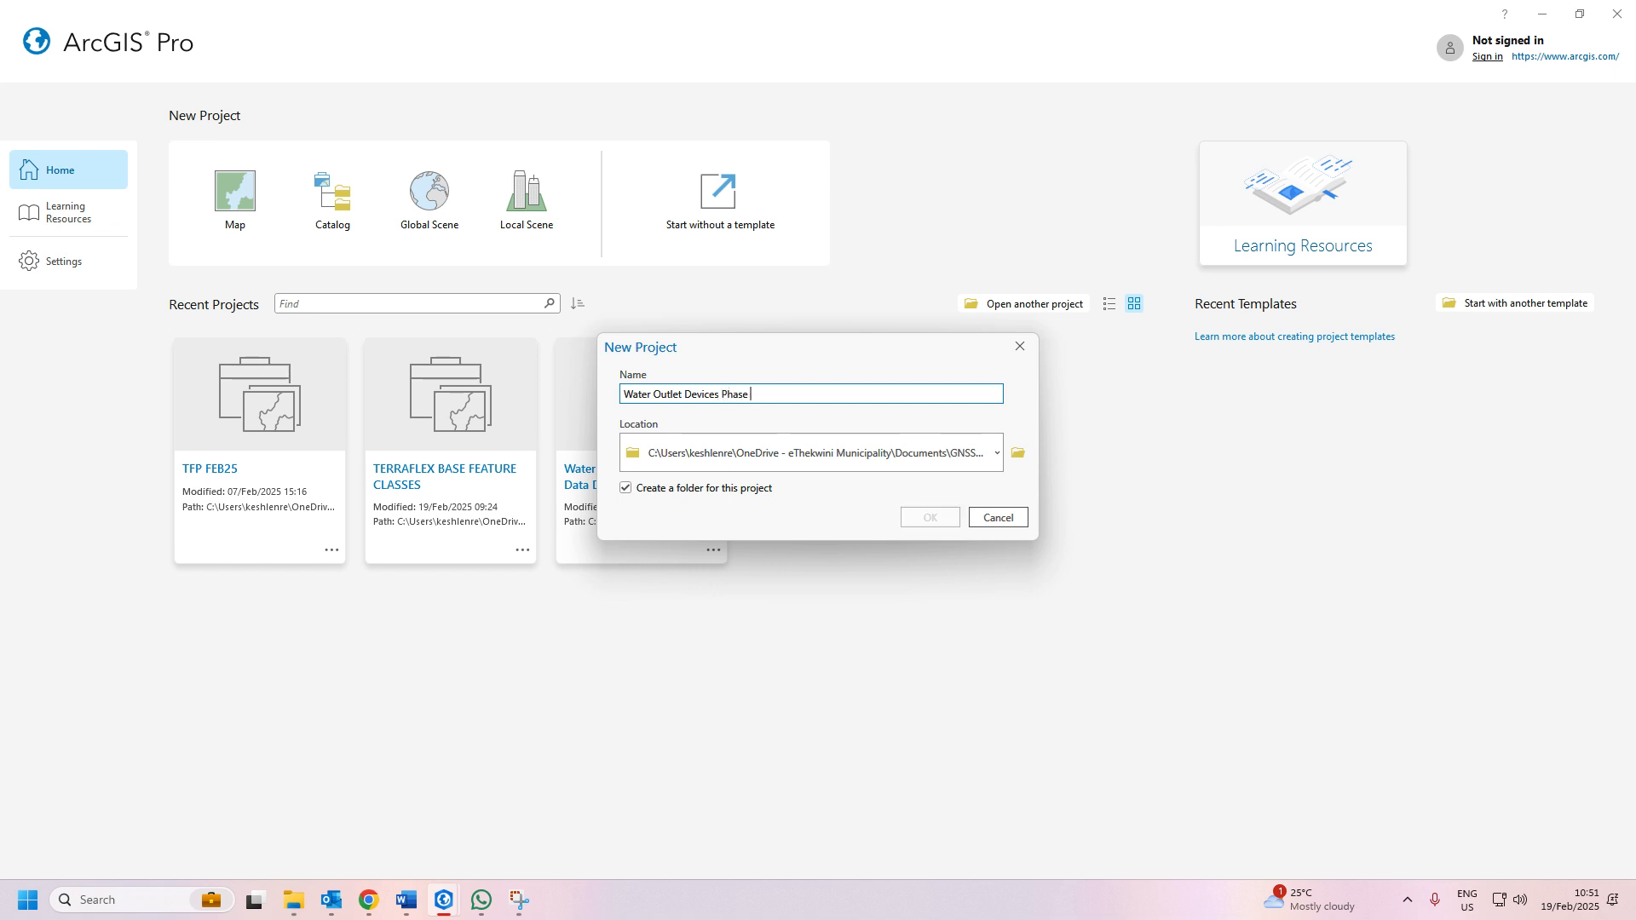
pyautogui.write(' 08')
pyautogui.click(625, 488)
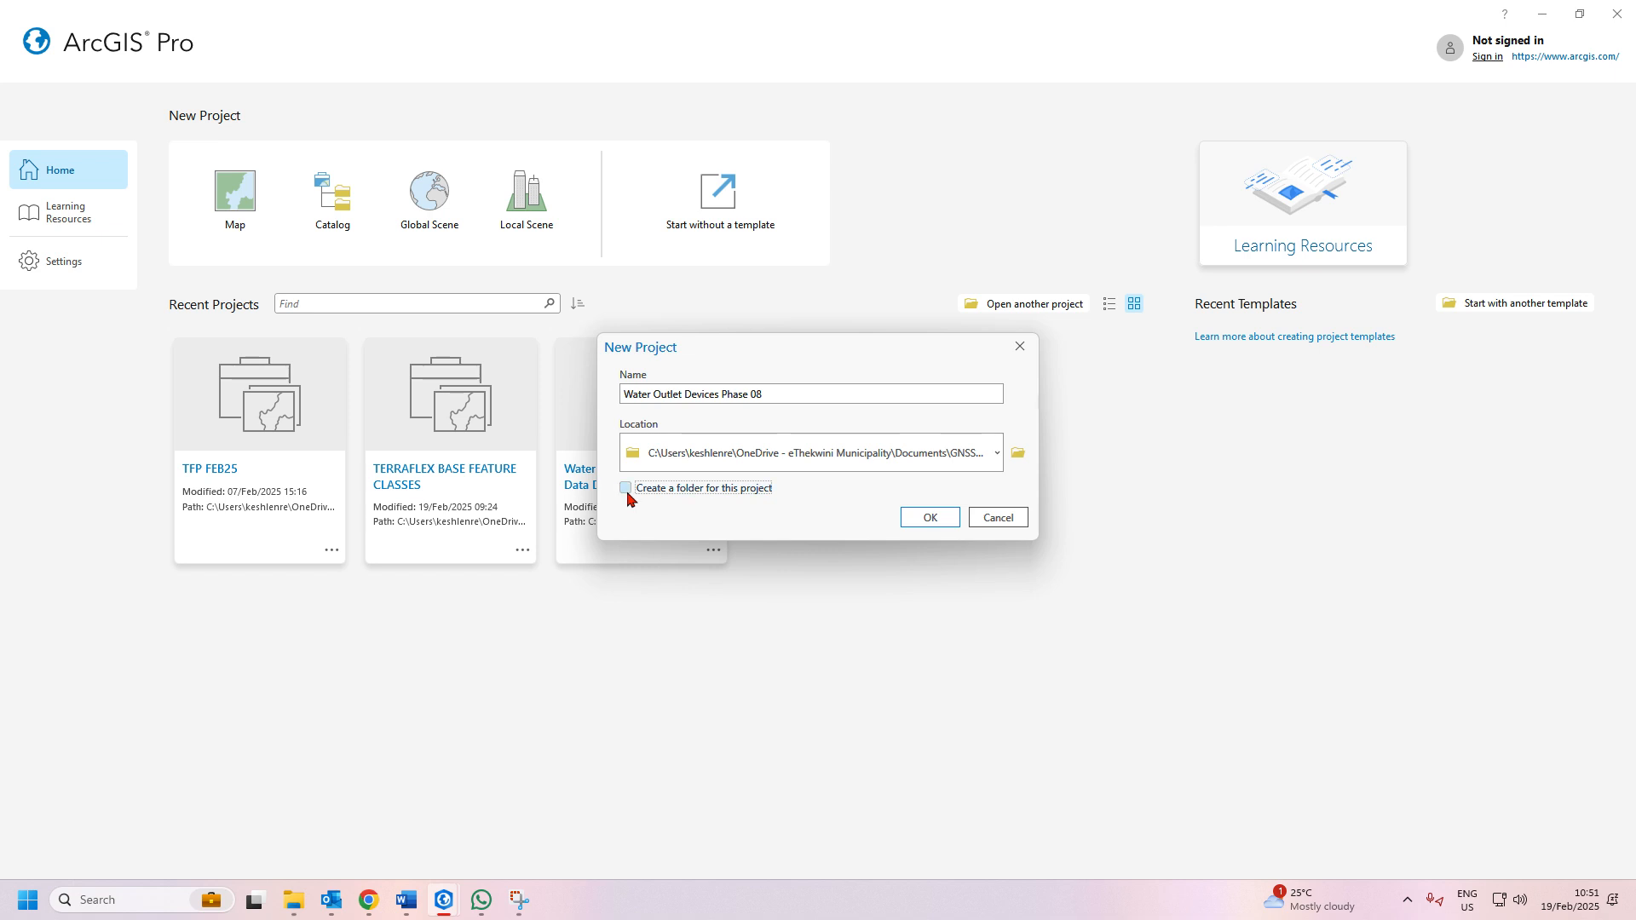
pyautogui.click(941, 523)
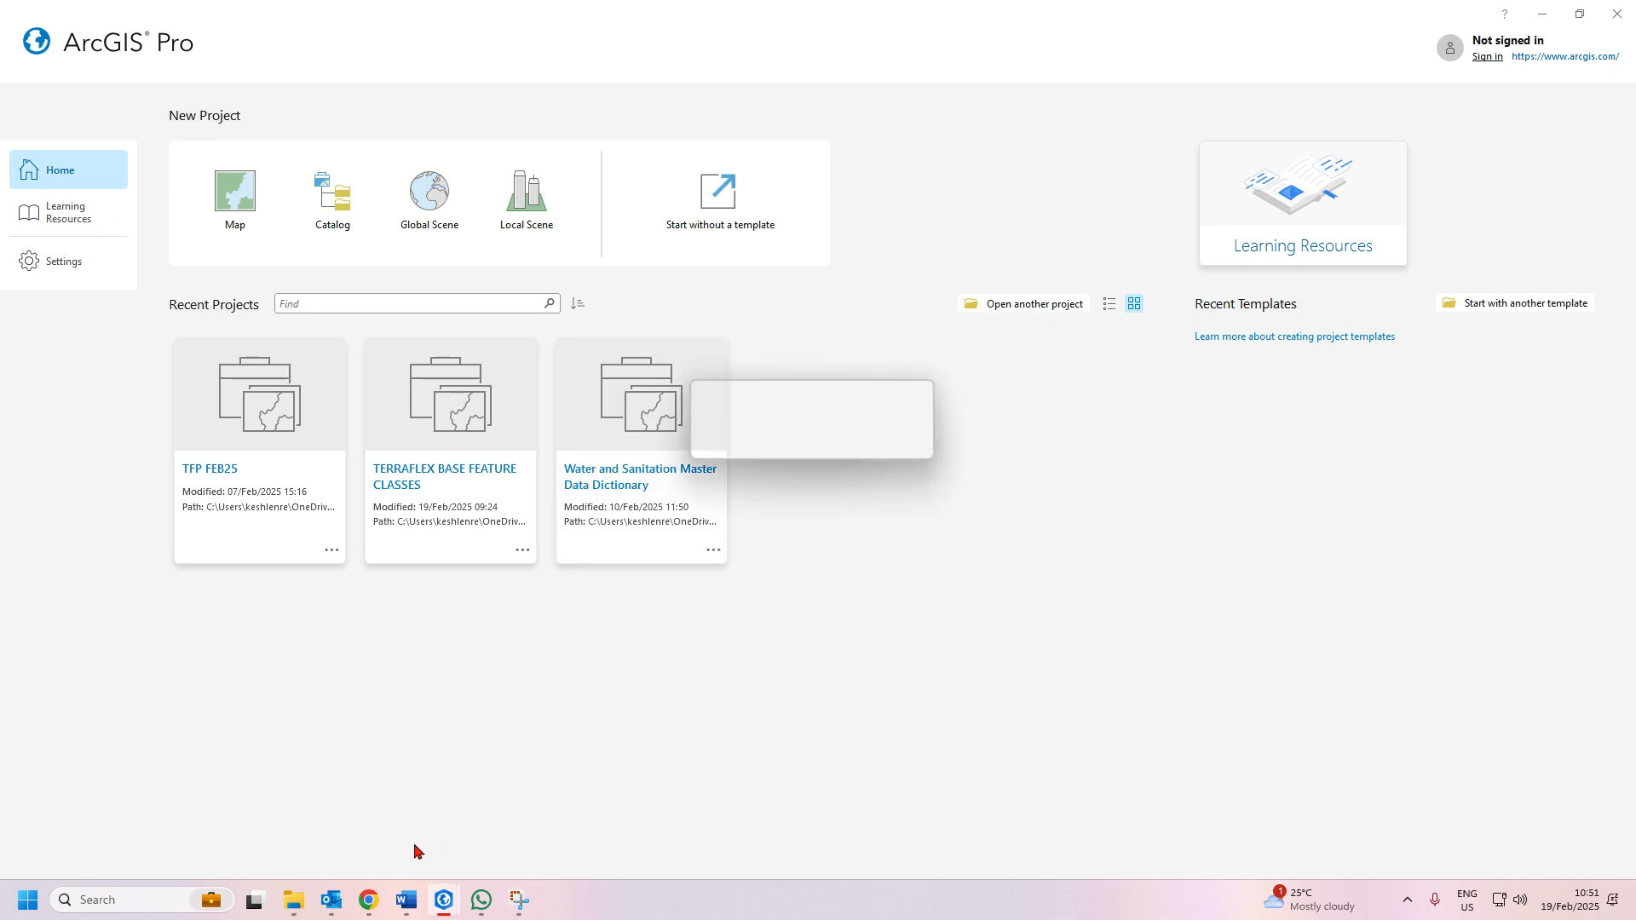
# Check the new project's files in the WODPh8TerraFlex folder in File Explorer, and close the Geoprocessing pane in ArcGIS Pro
pyautogui.moveTo(292, 910)
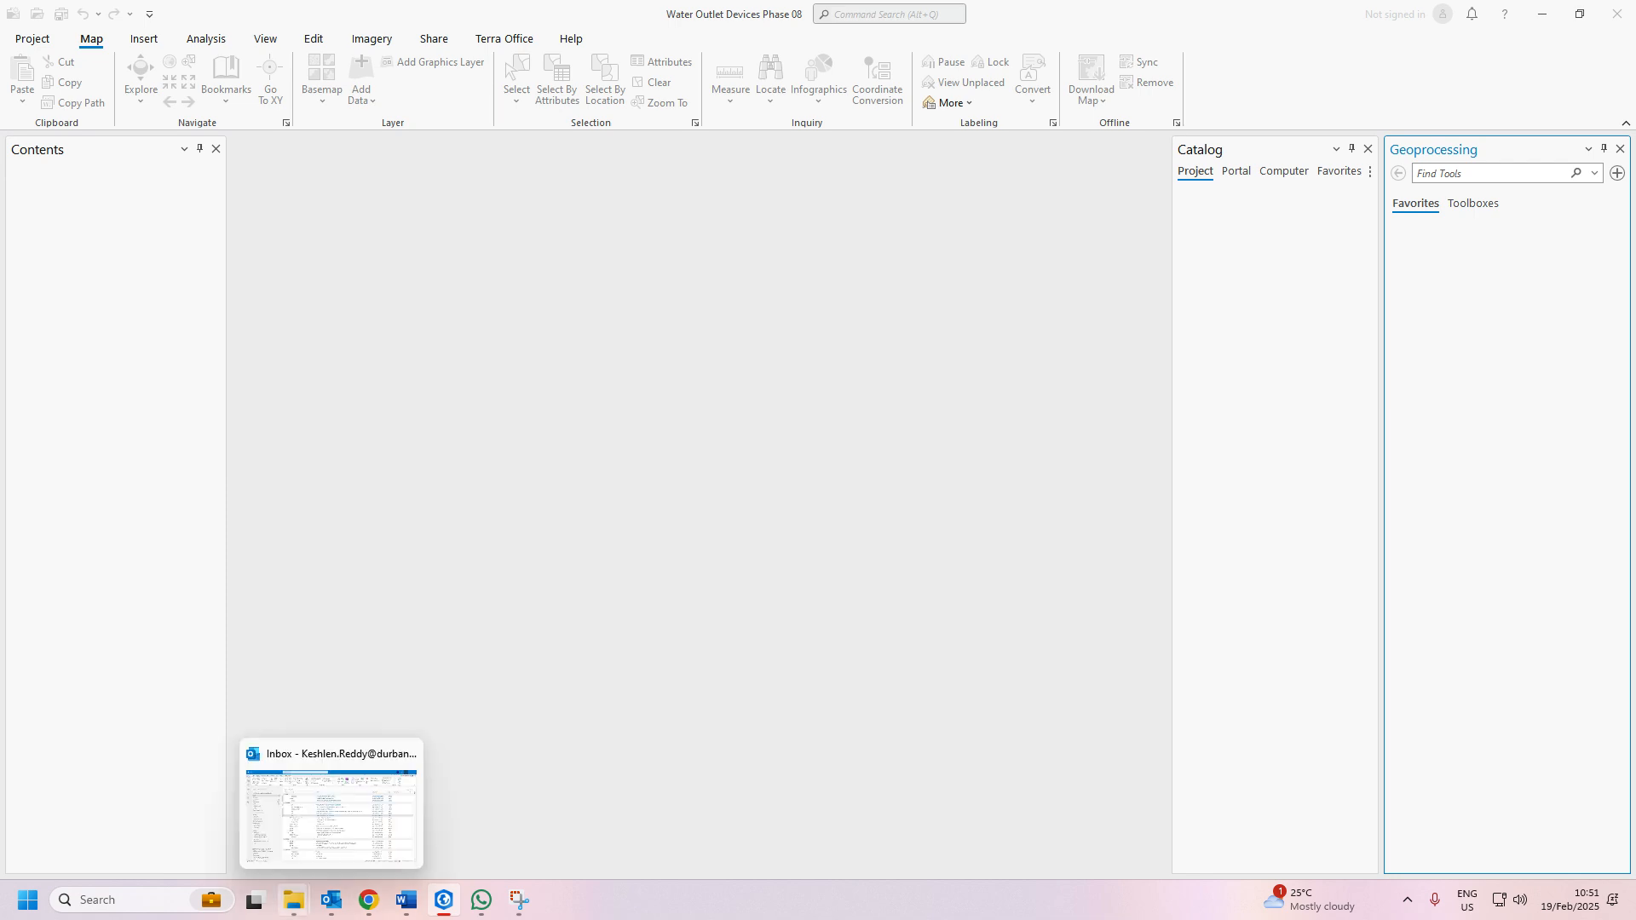
pyautogui.click(248, 844)
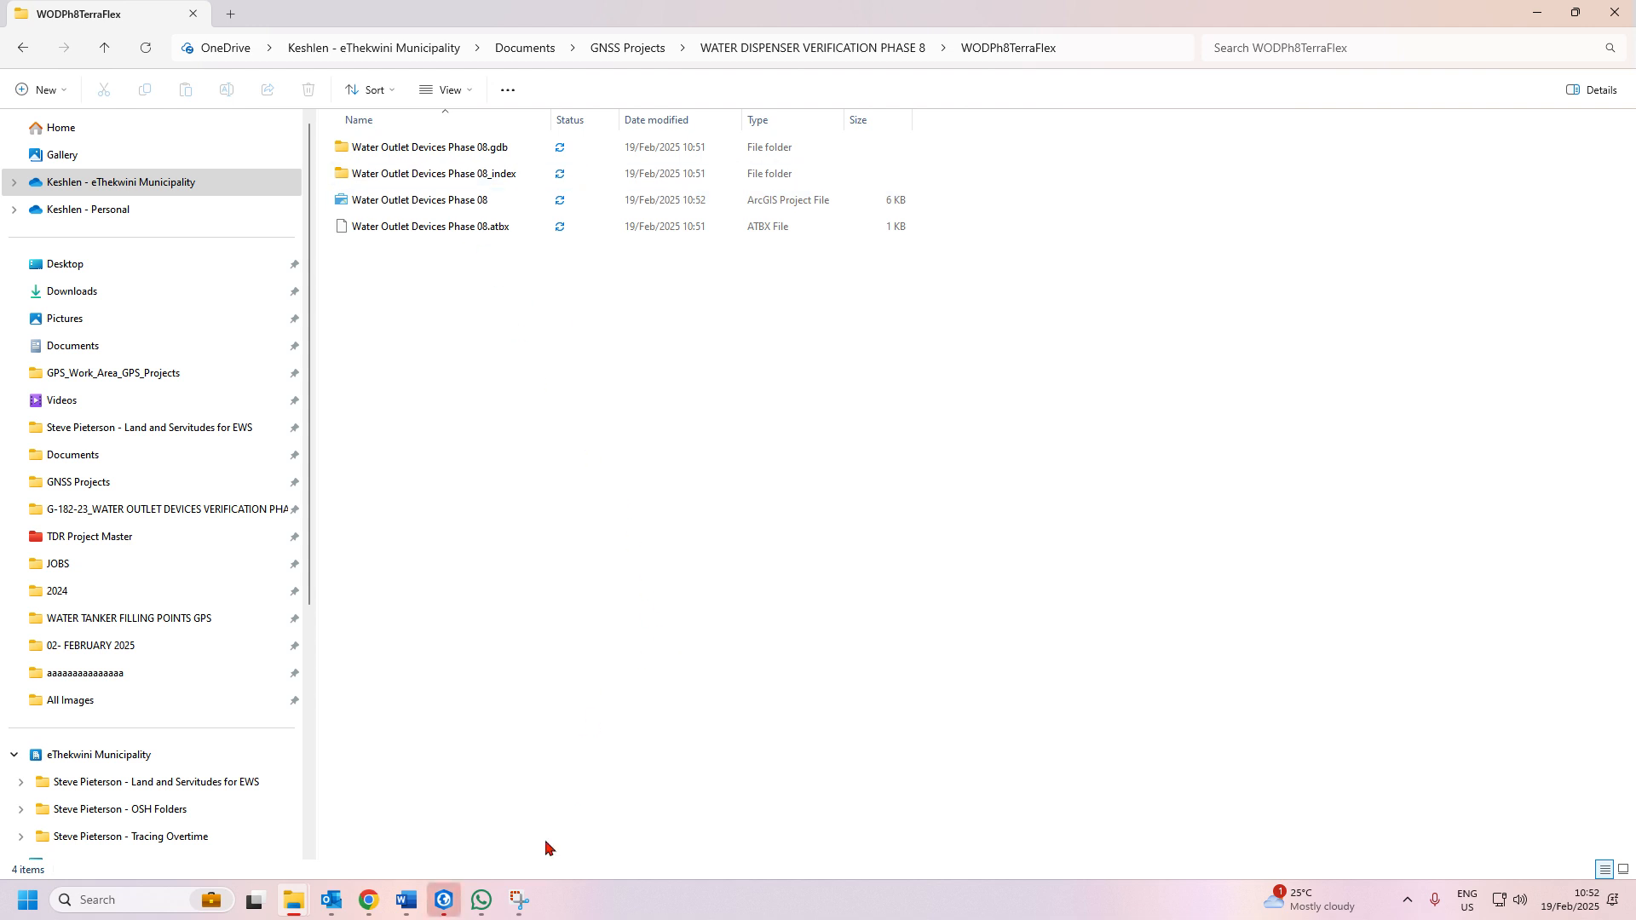
pyautogui.click(442, 905)
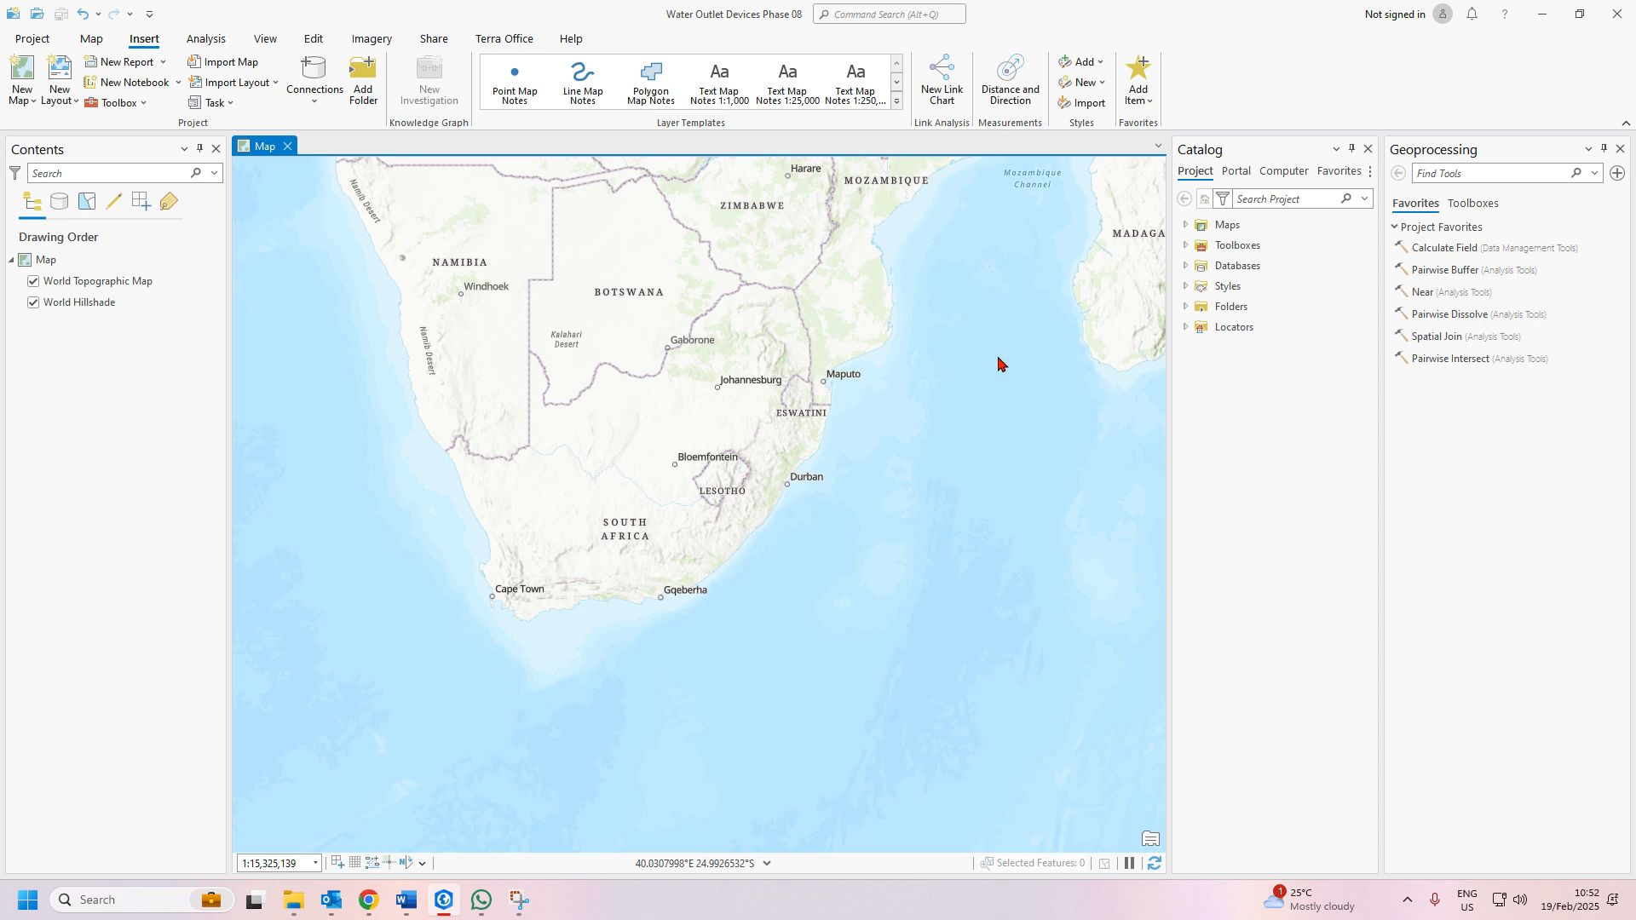
pyautogui.click(1621, 151)
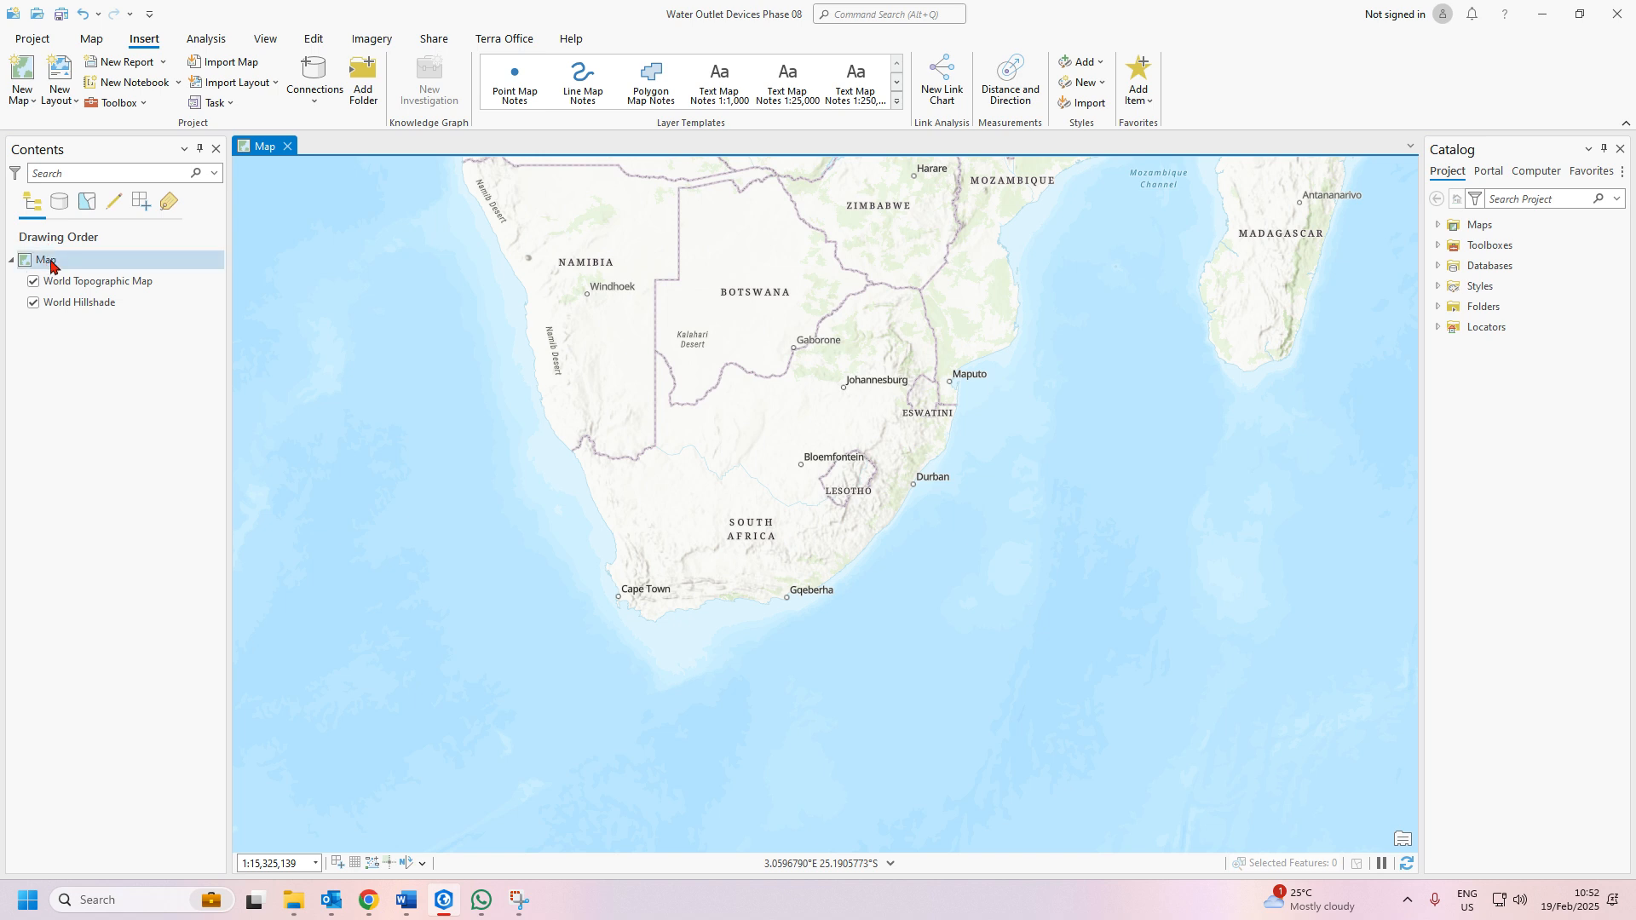
# Set the map's XY coordinate system to the favorite Hartebeesthoek94 Lo31 (E-N) and apply it
pyautogui.rightClick(49, 264)
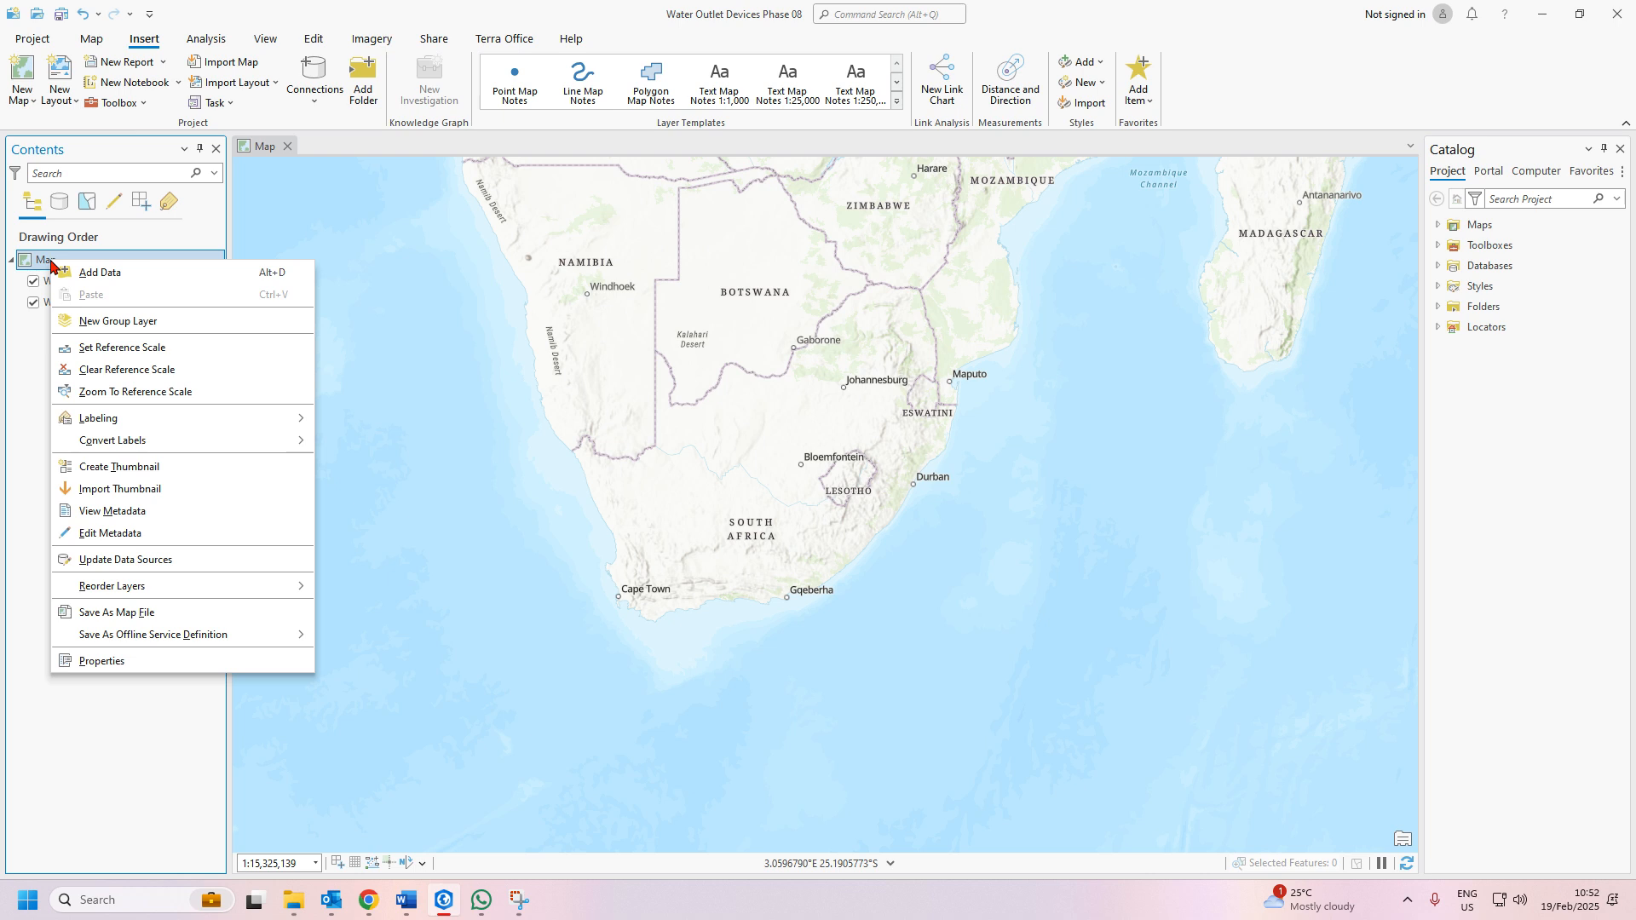
pyautogui.click(182, 666)
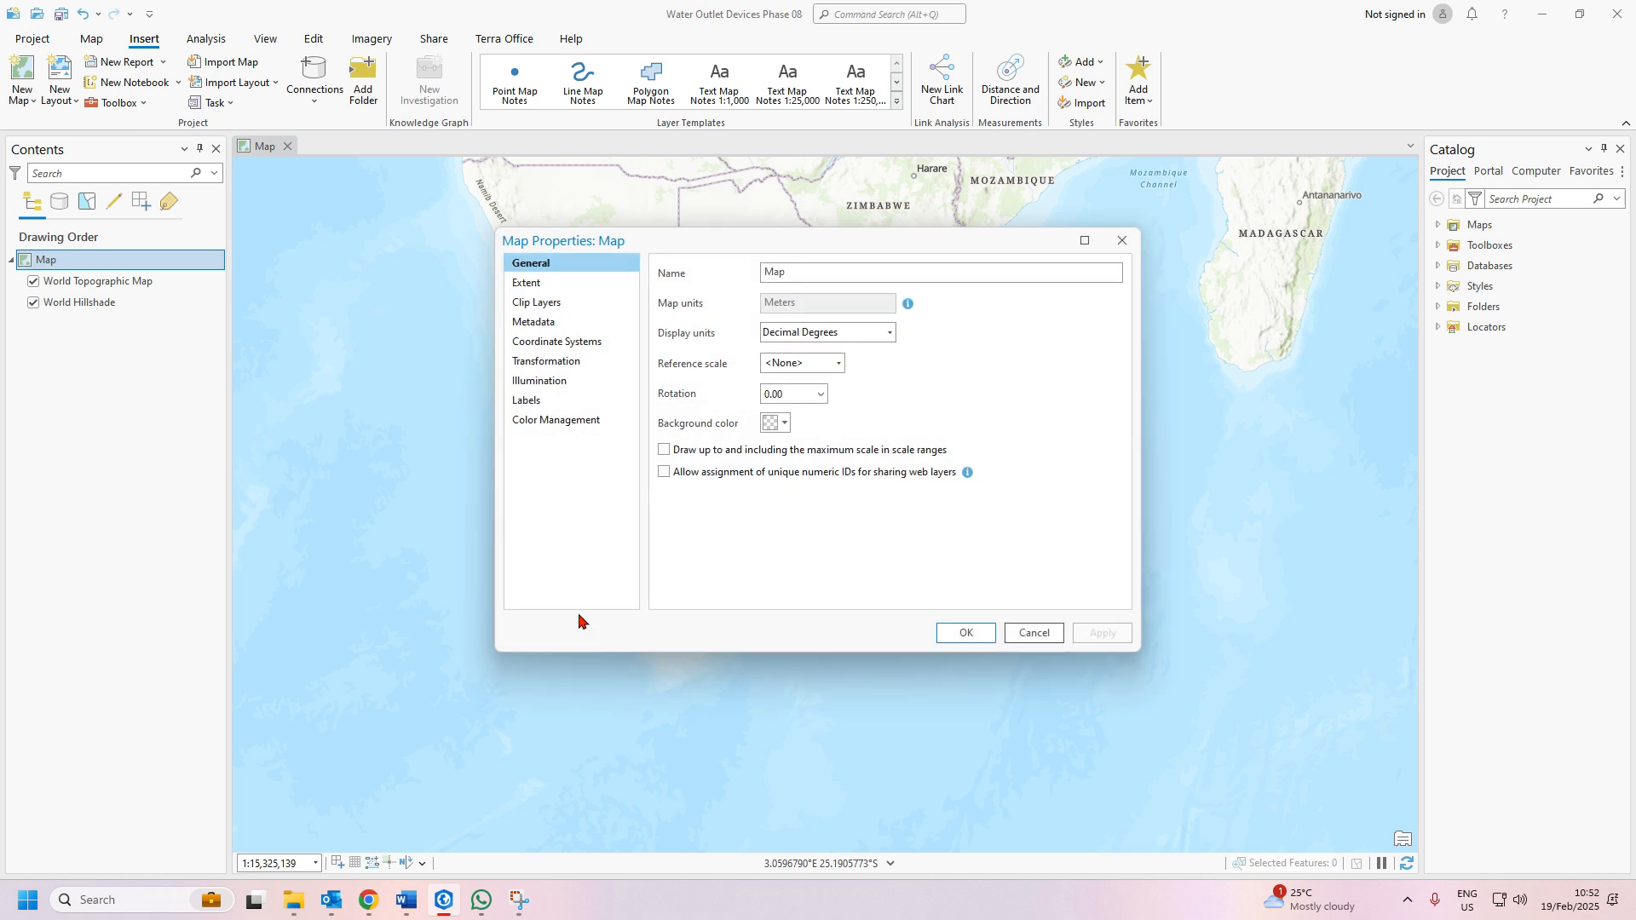
pyautogui.click(576, 350)
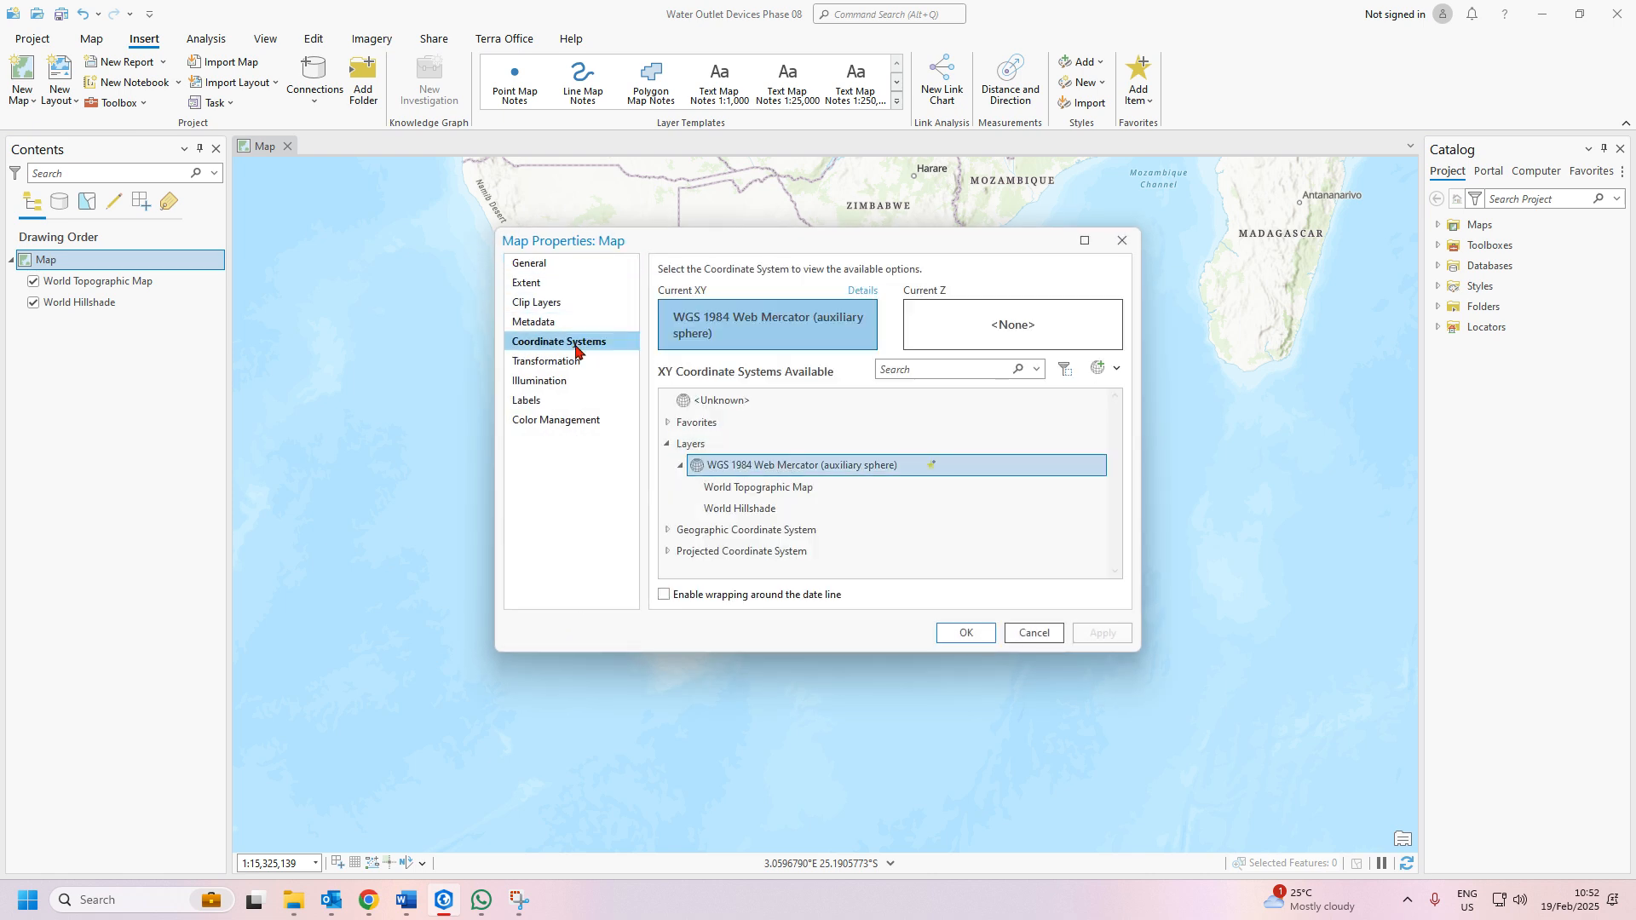
pyautogui.click(670, 424)
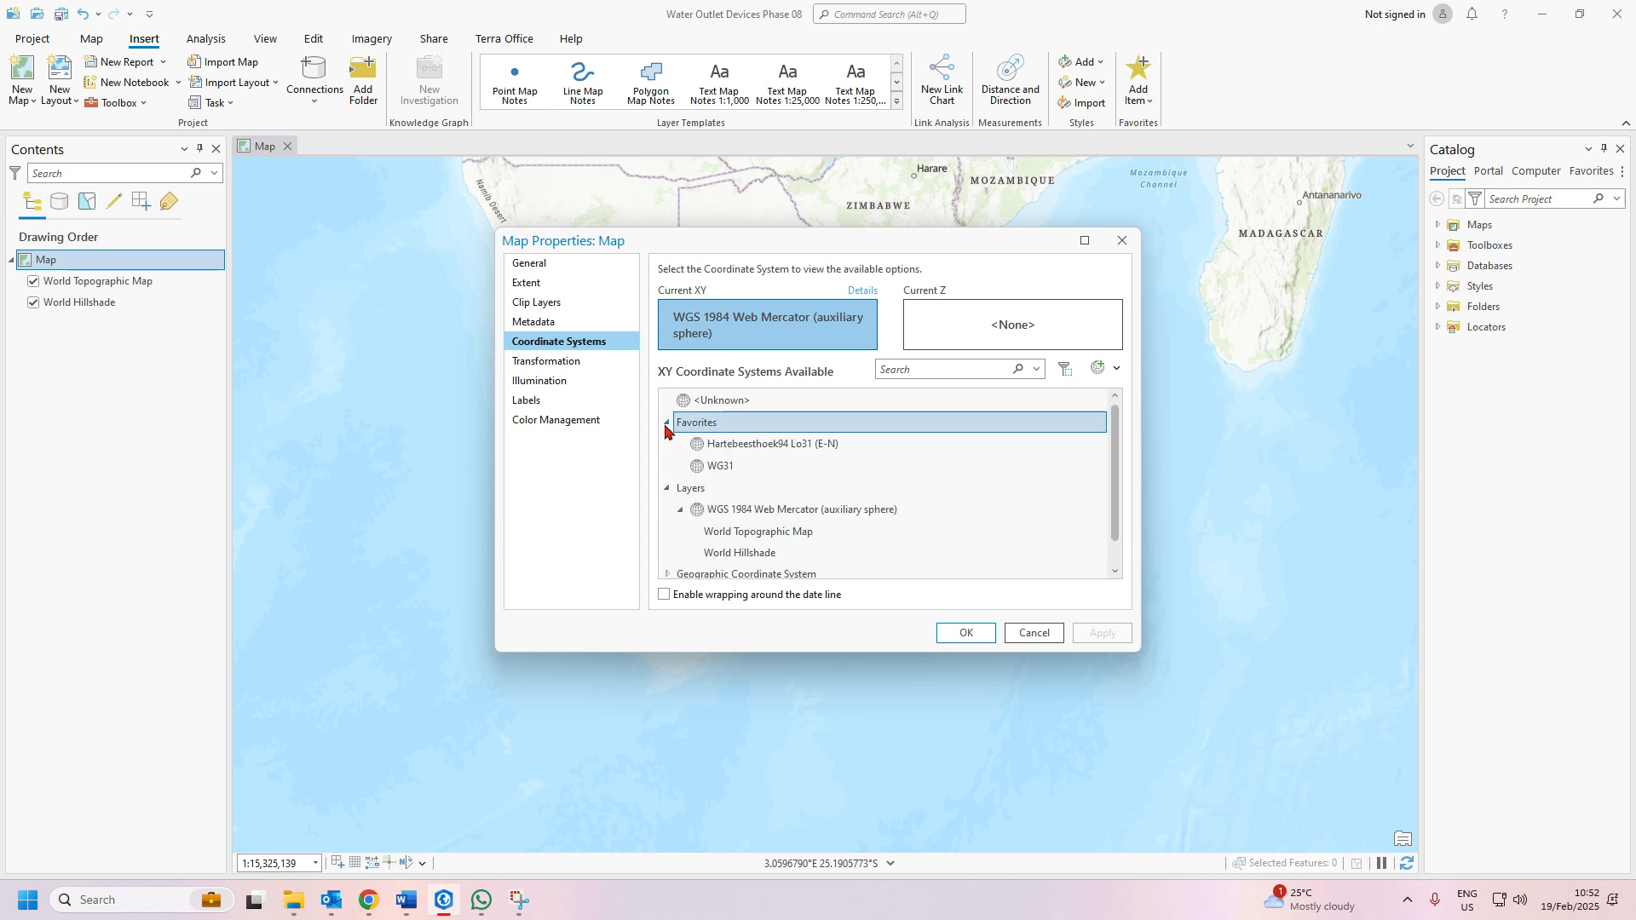
pyautogui.click(780, 452)
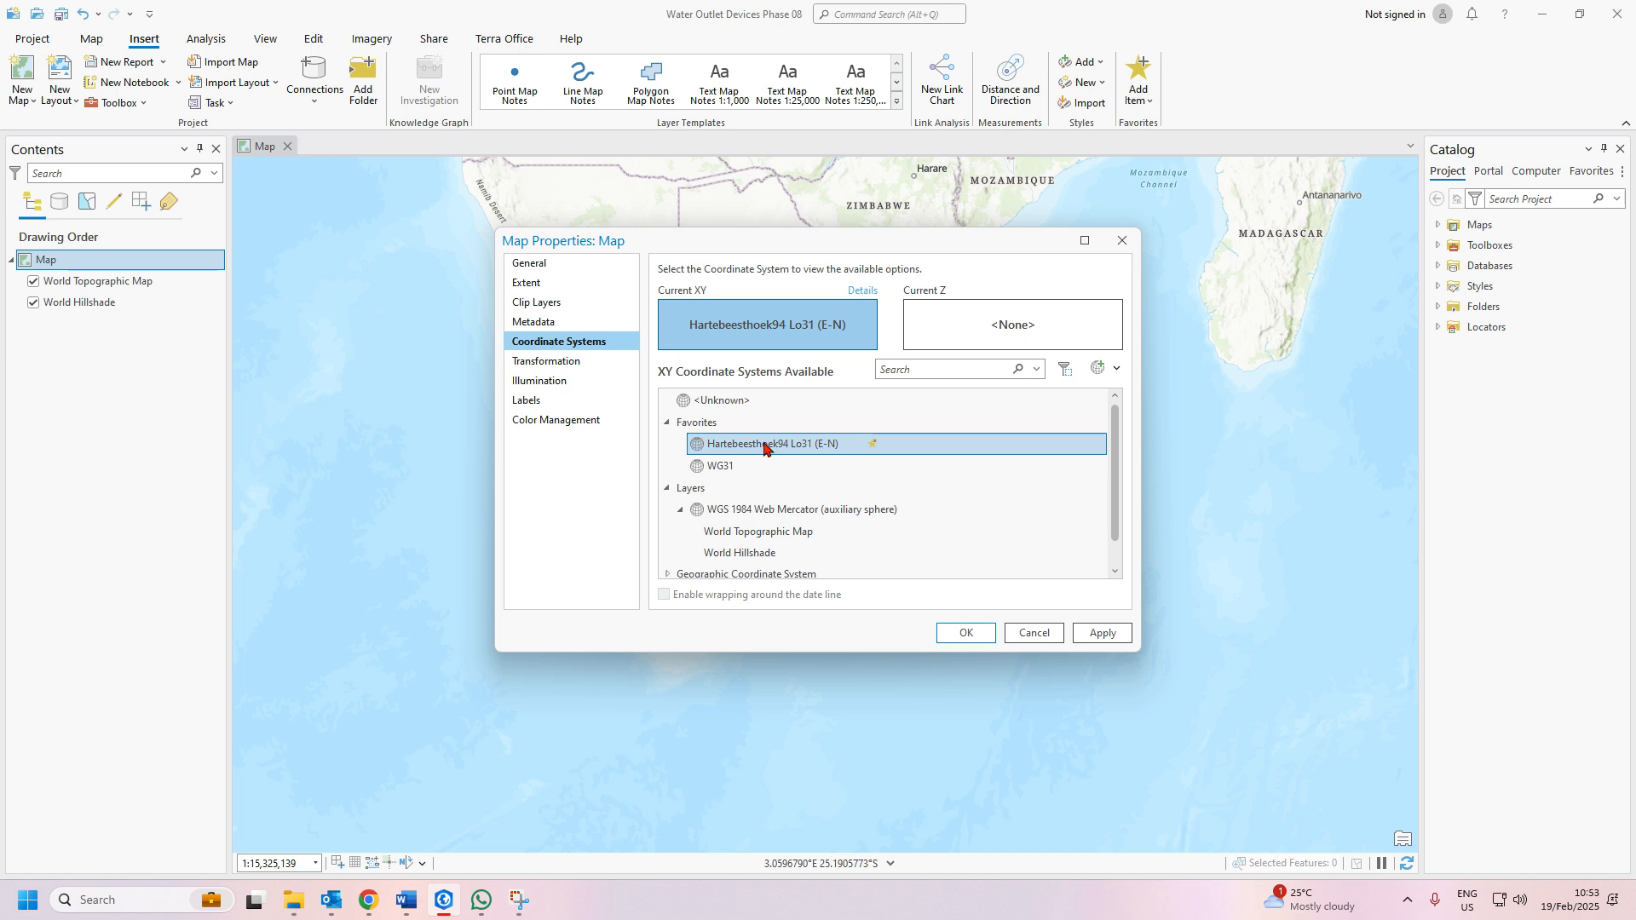
pyautogui.click(1099, 635)
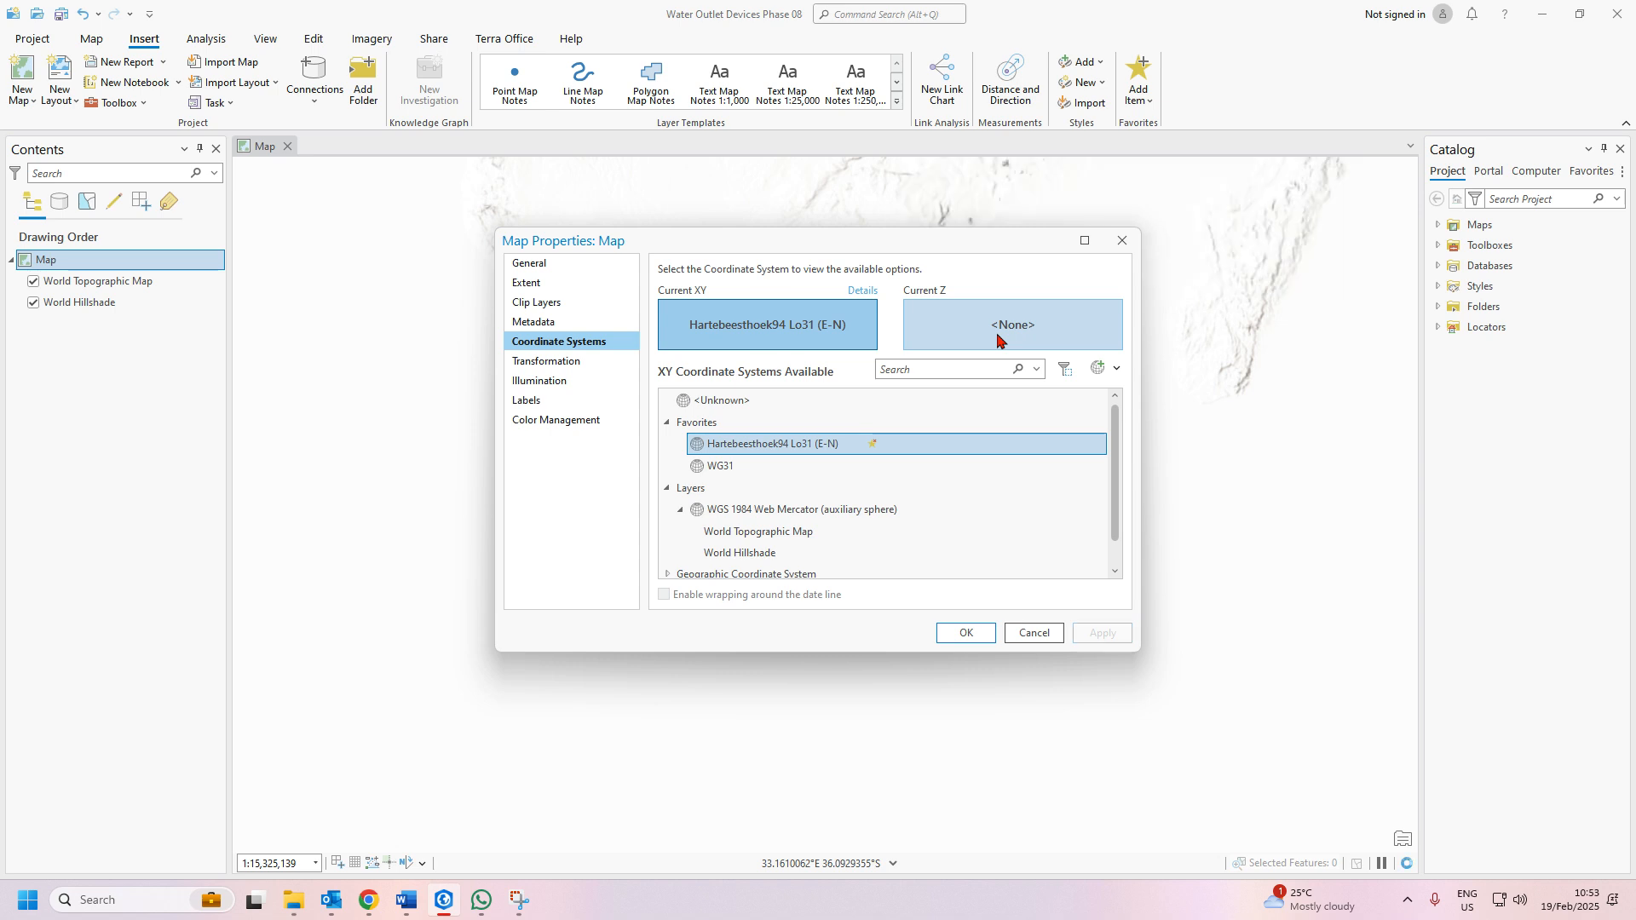
# Review the available vertical coordinate systems without choosing one, and confirm the map properties
pyautogui.click(997, 339)
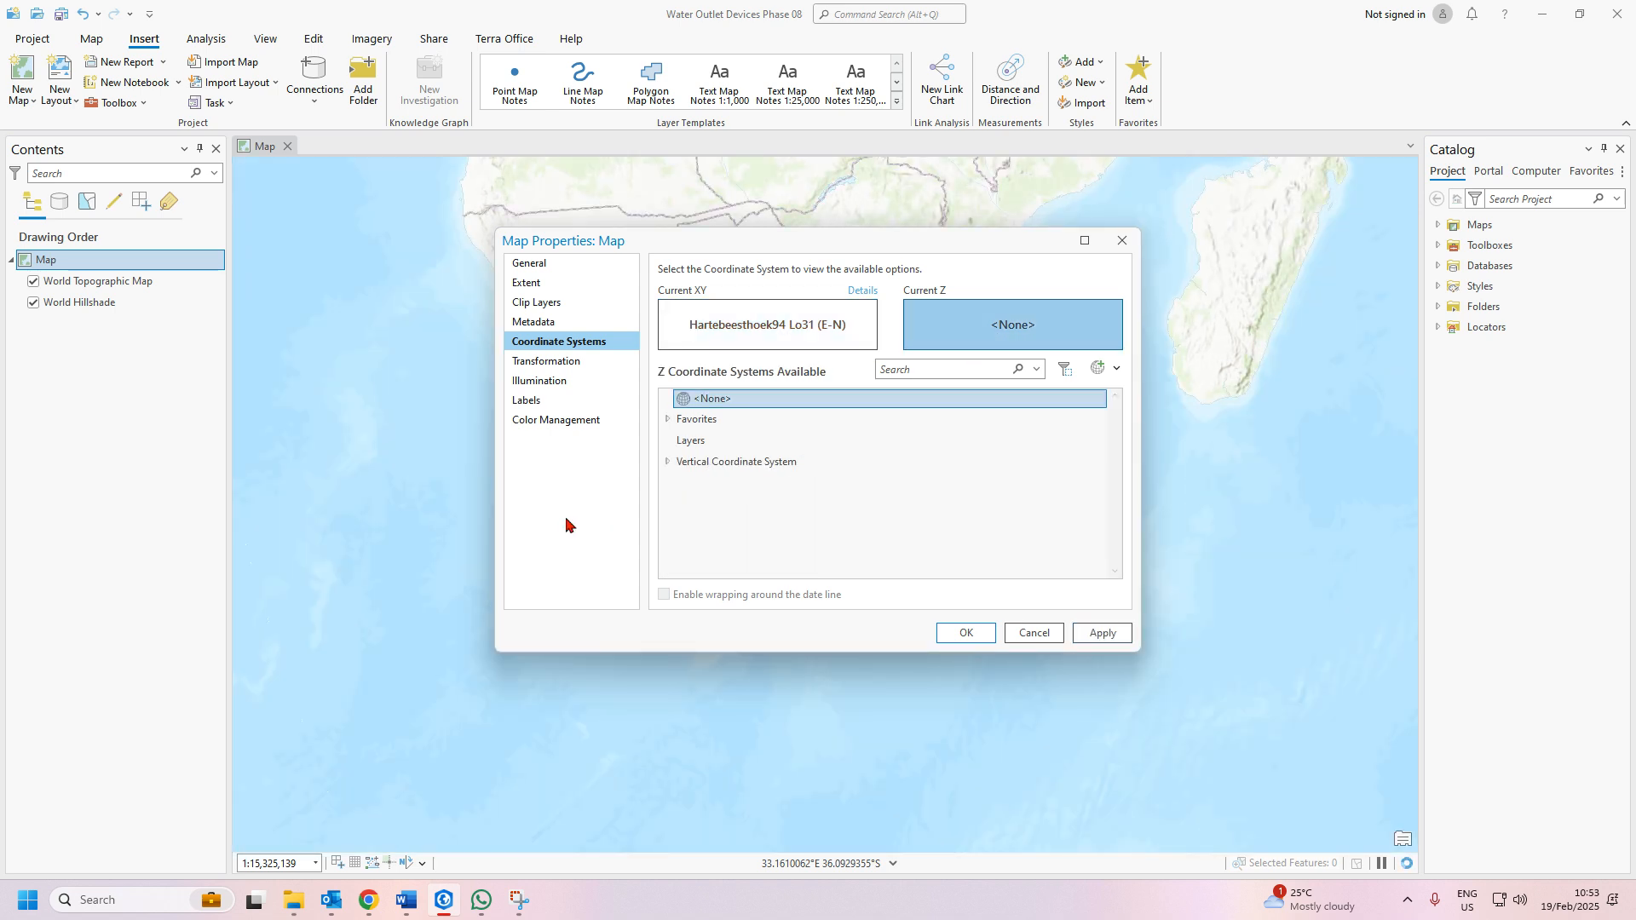
pyautogui.click(669, 464)
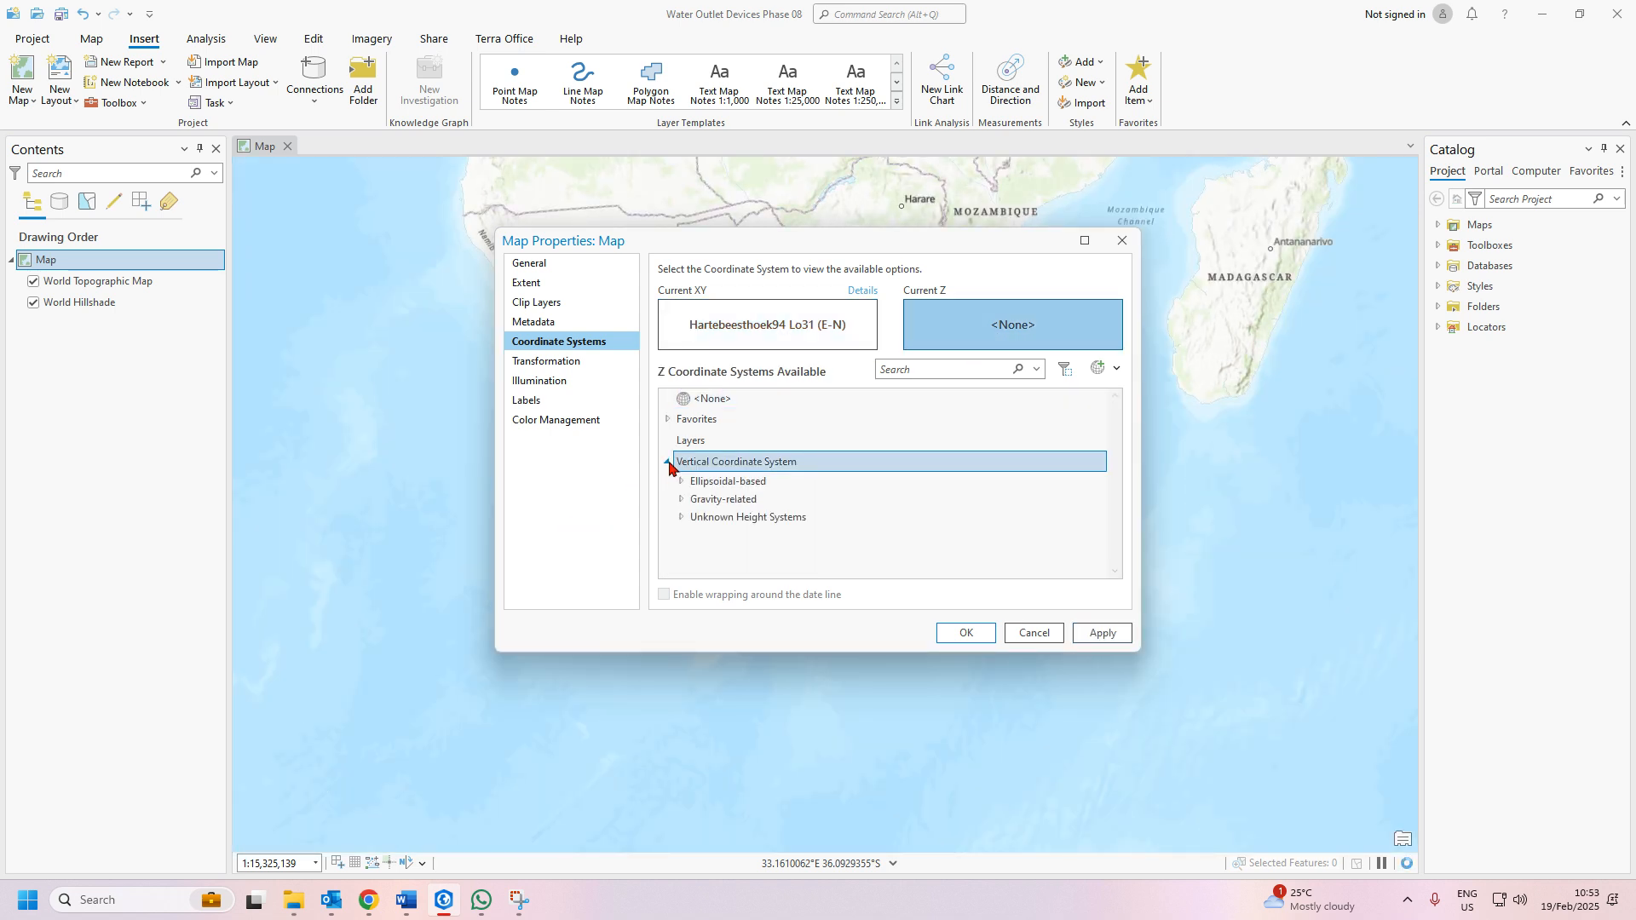
pyautogui.click(668, 464)
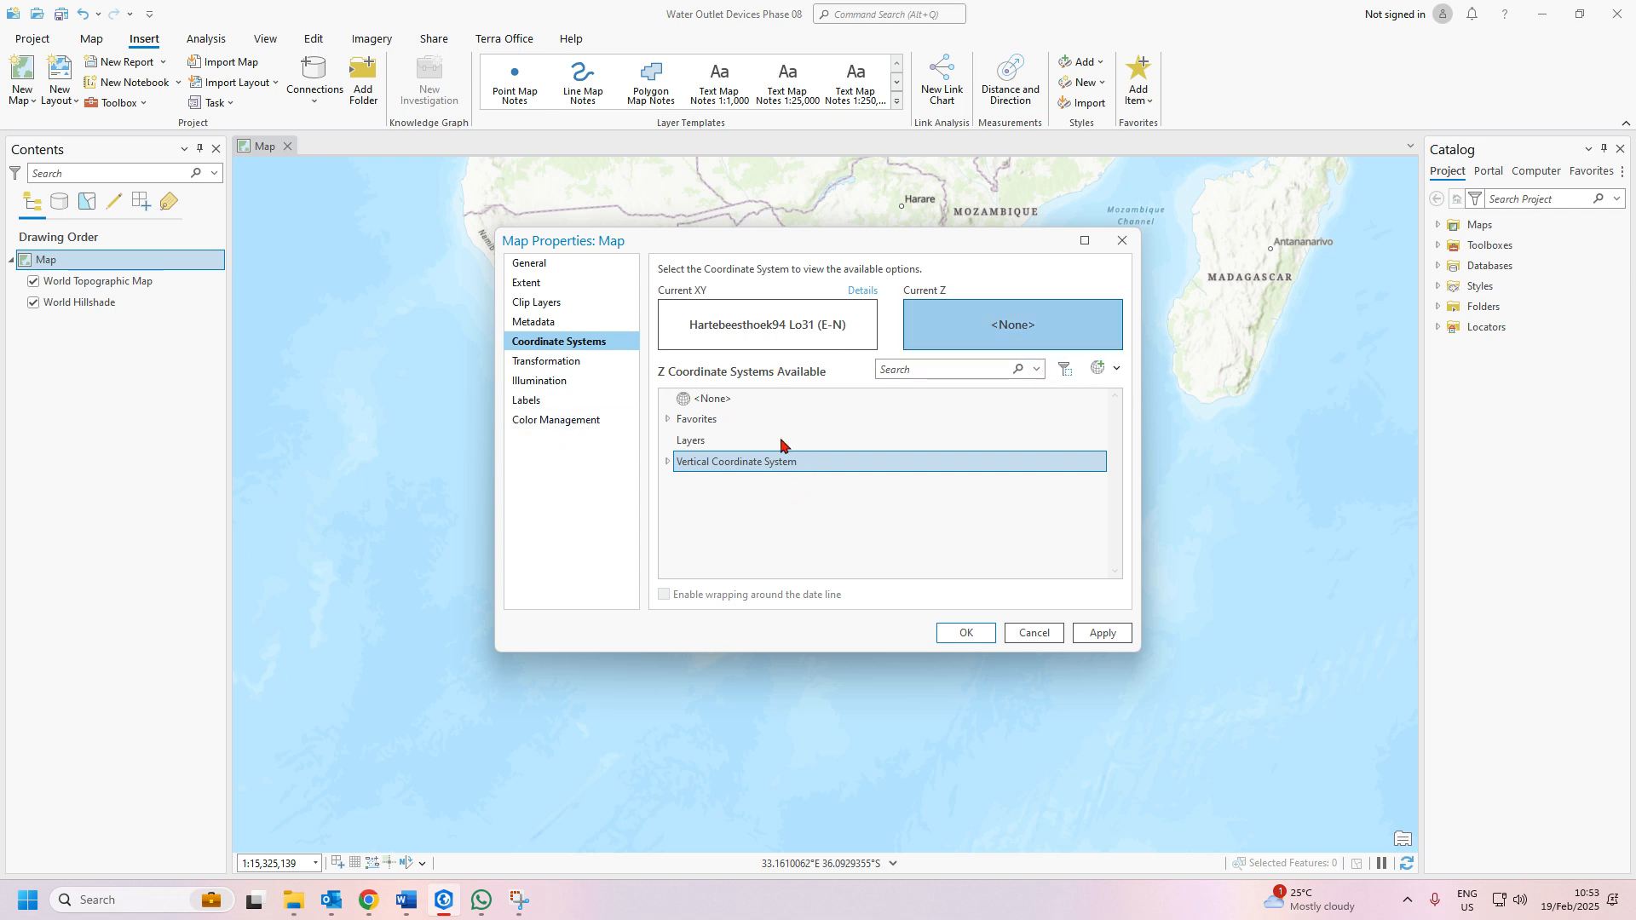
pyautogui.click(754, 343)
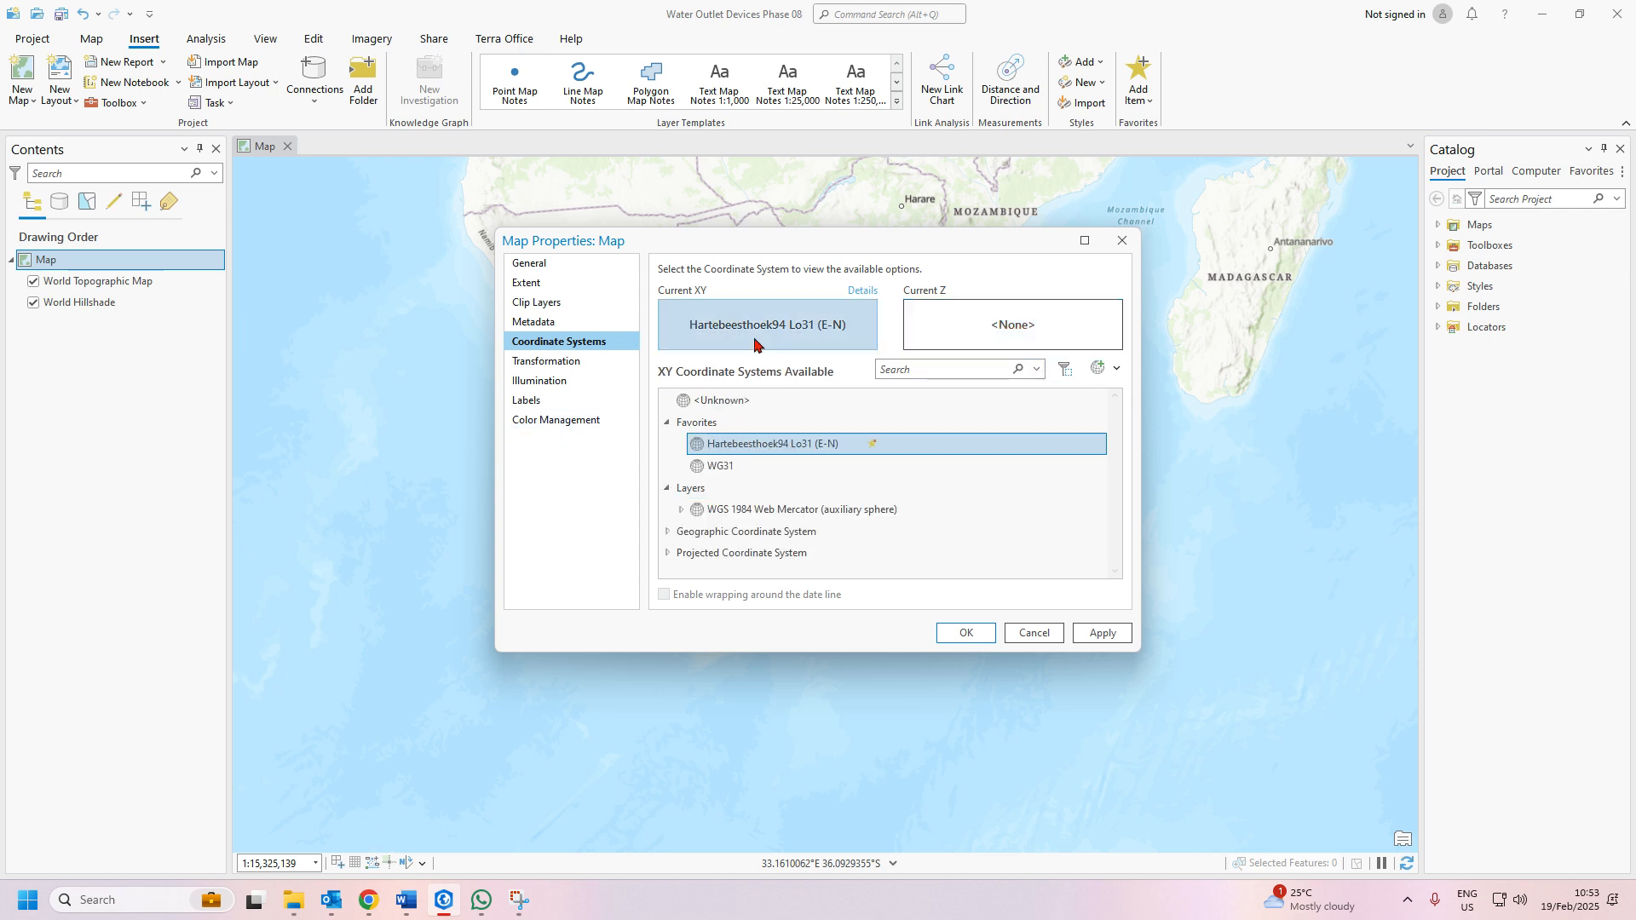
pyautogui.click(1099, 635)
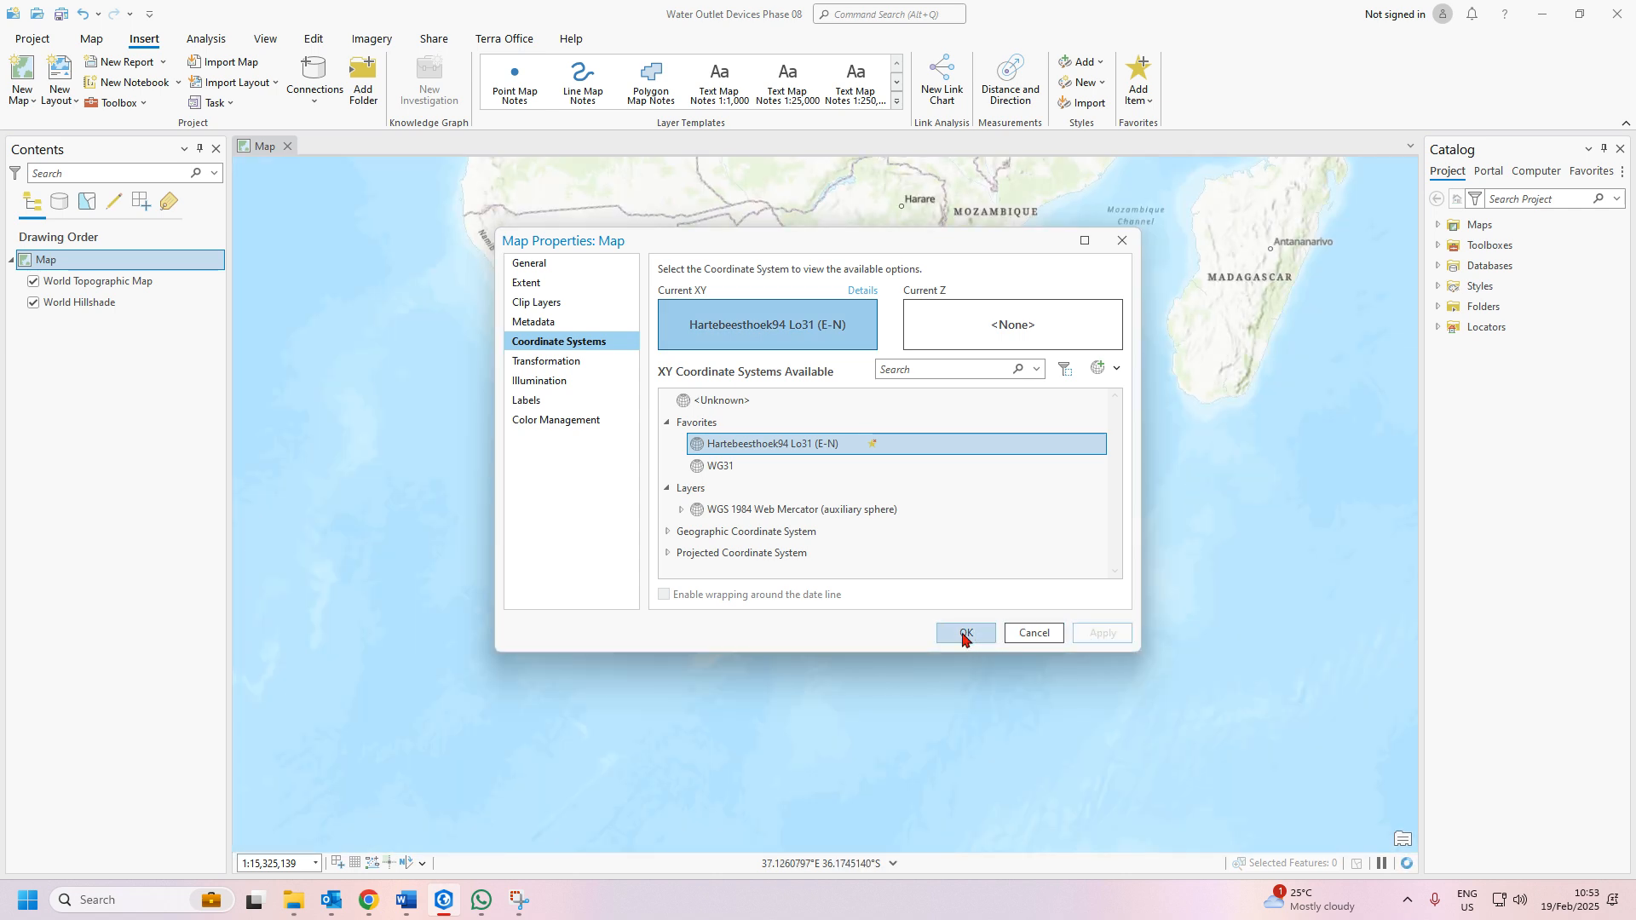
pyautogui.click(963, 634)
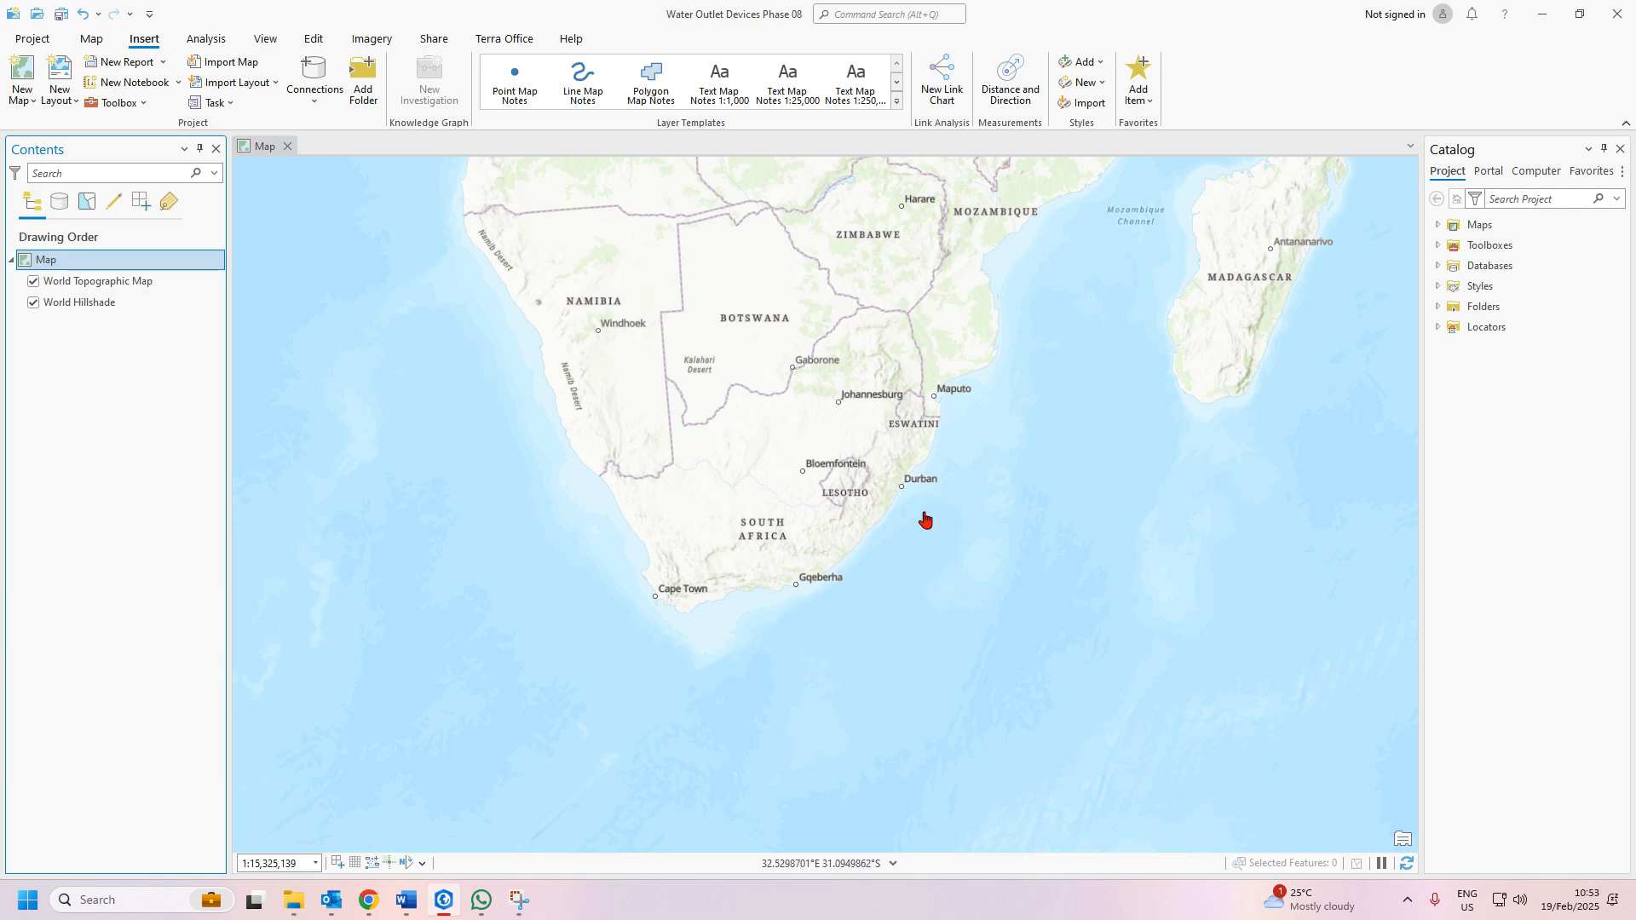
# Zoom the map in on Durban on the east coast of South Africa
pyautogui.moveTo(931, 576); pyautogui.dragTo(806, 644)
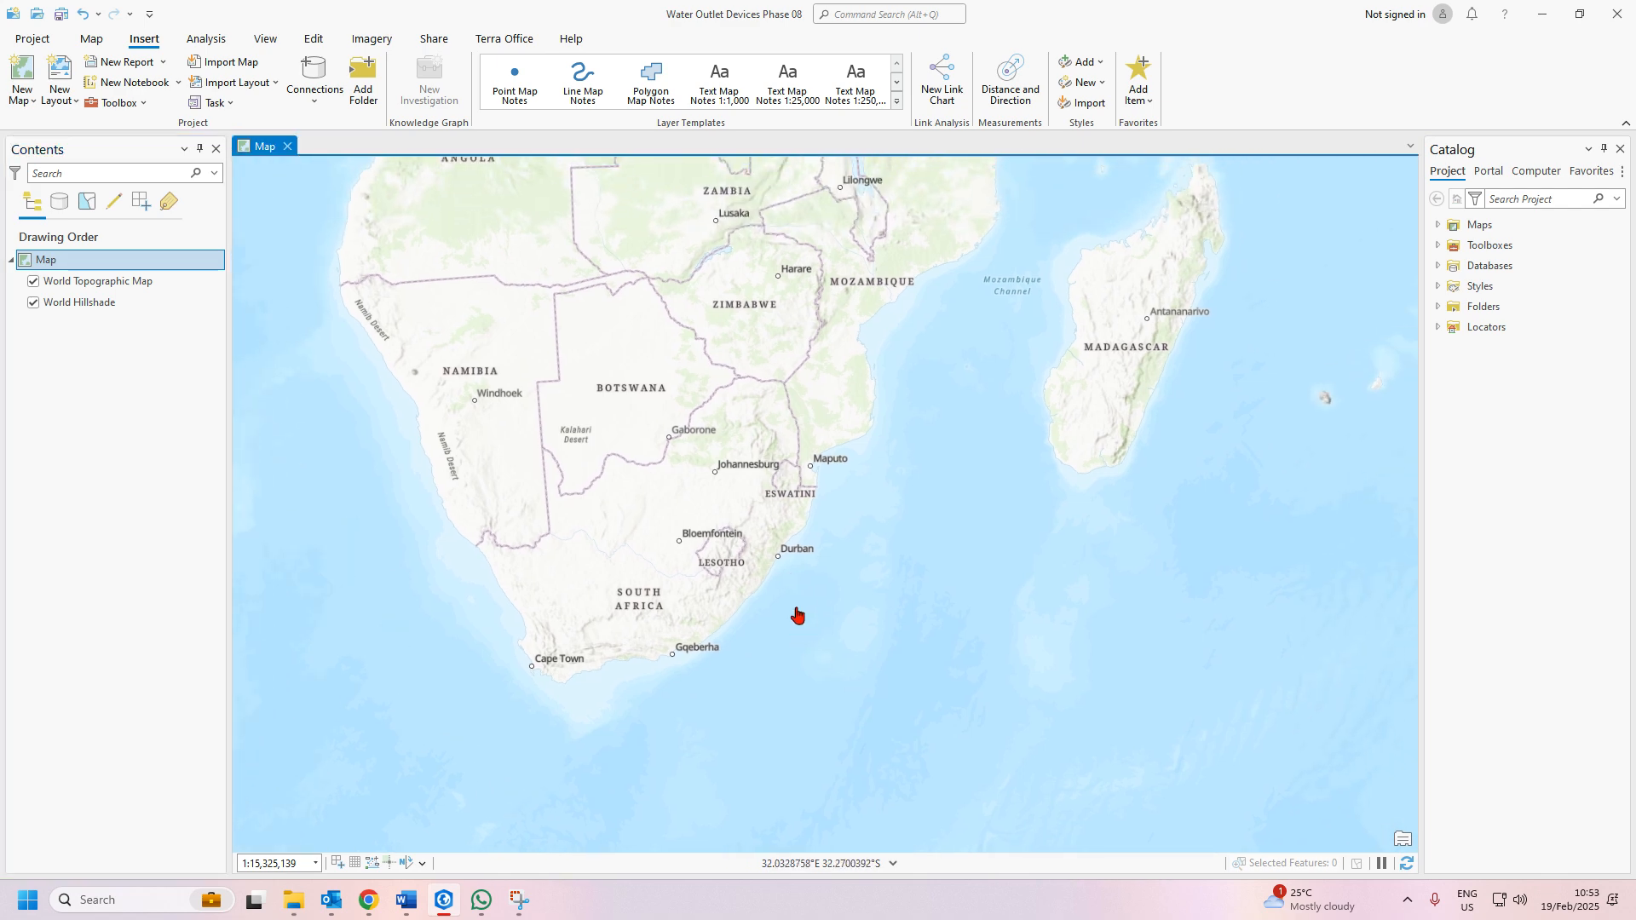
pyautogui.scroll(3, 783, 563)
pyautogui.scroll(3, 783, 563)
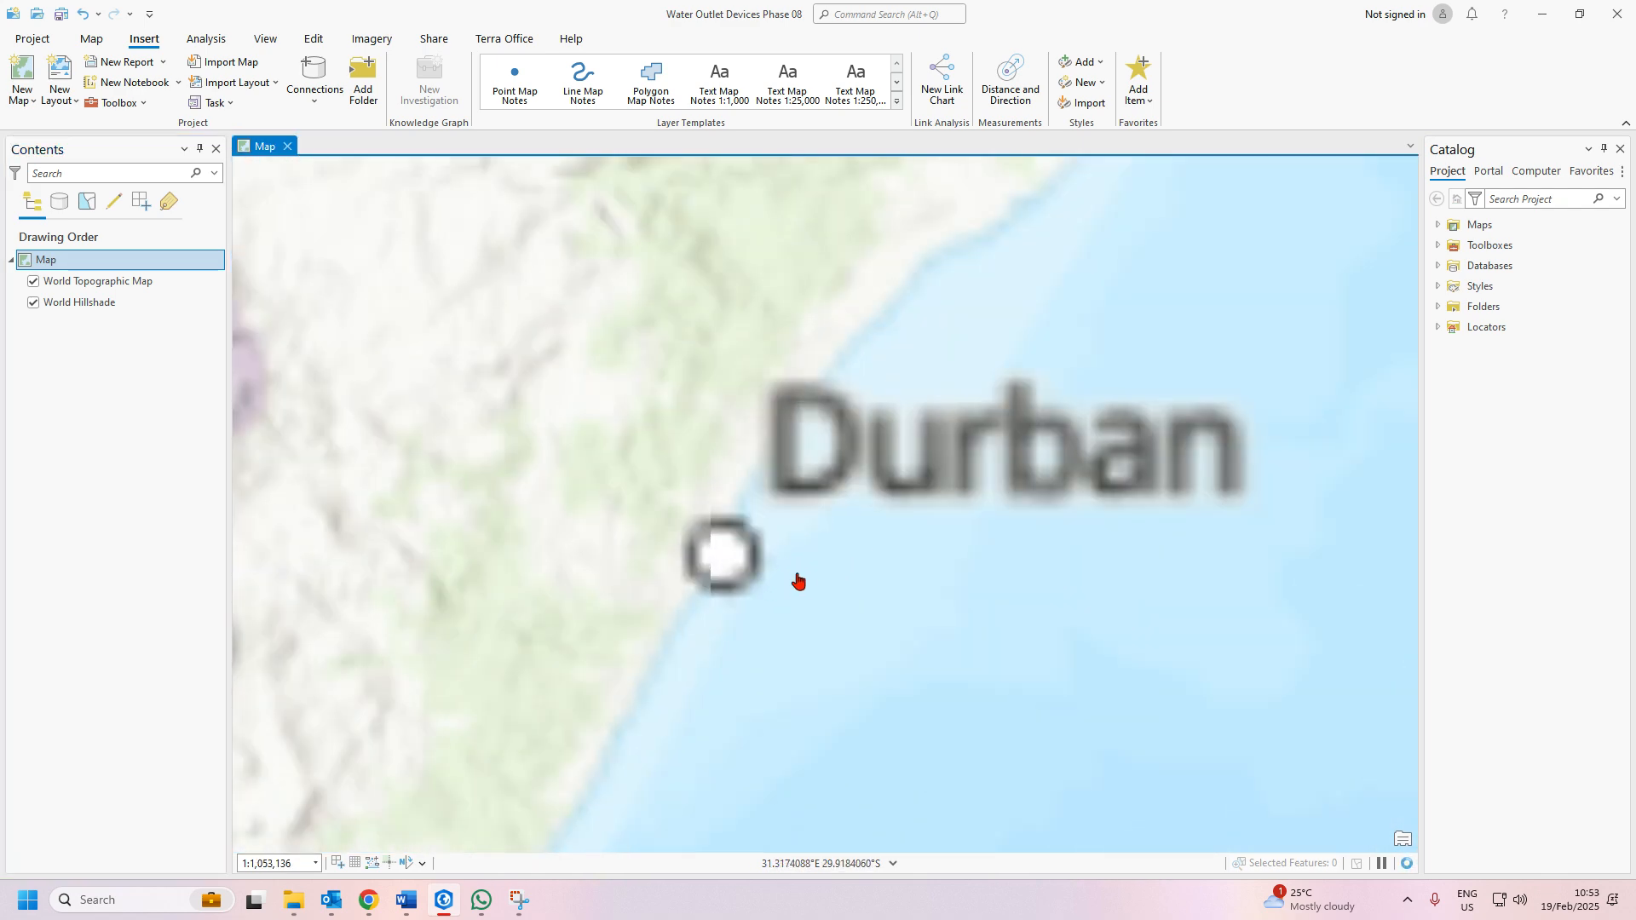
# Zoom the map closer on the Durban coastline between Ballito and Scottburgh, and save the project
pyautogui.moveTo(811, 545); pyautogui.dragTo(980, 565)
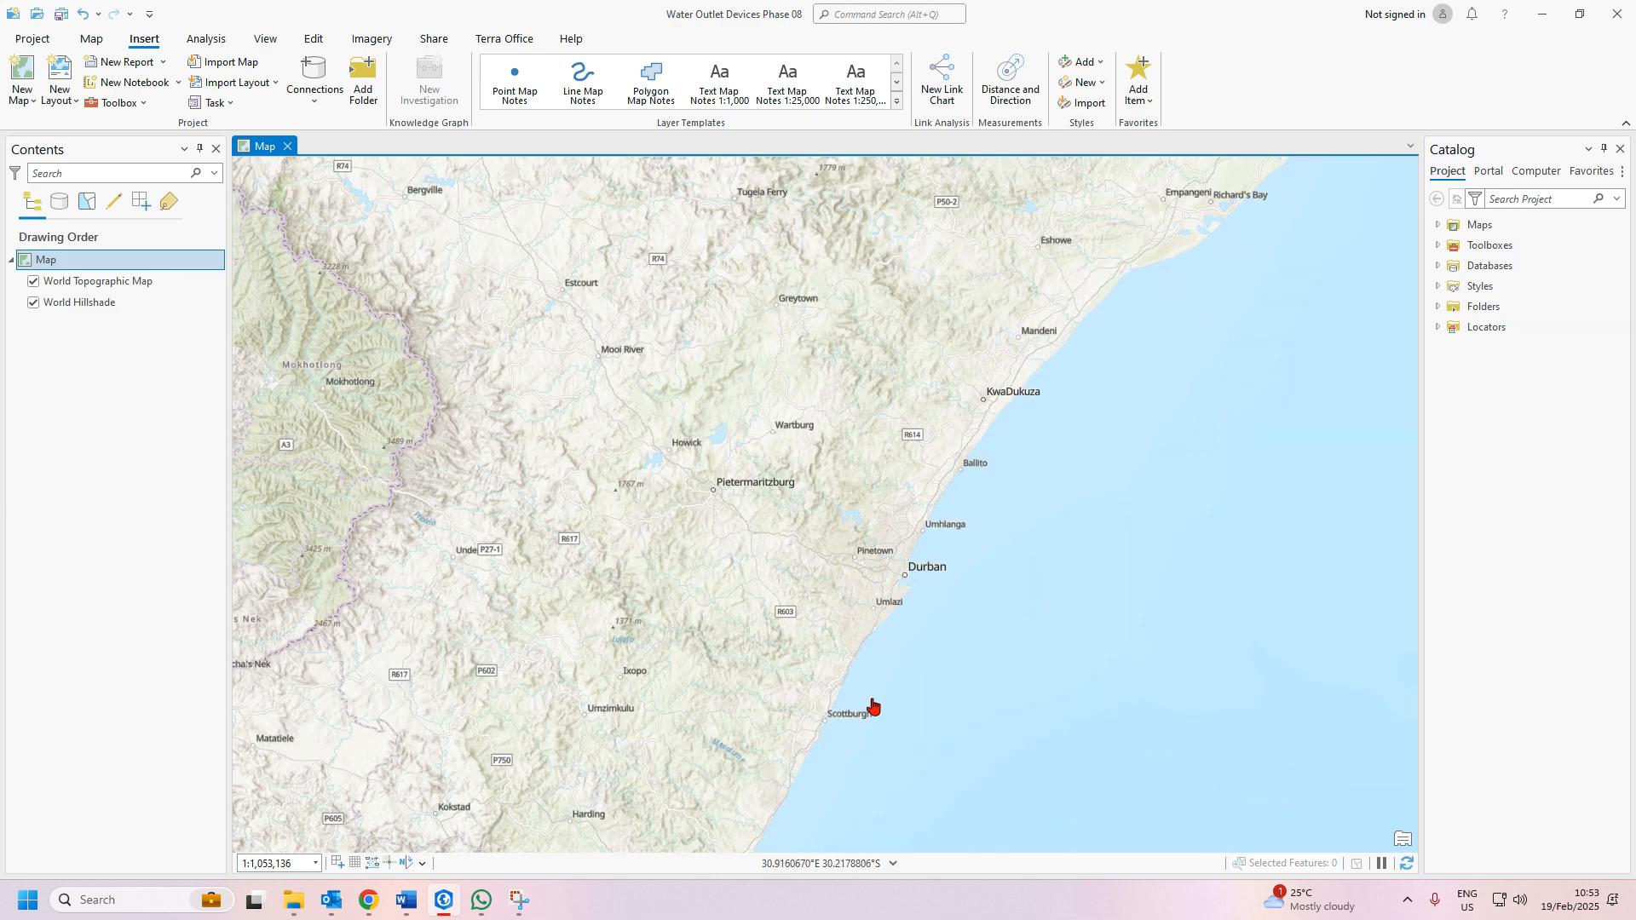
pyautogui.scroll(1, 898, 685)
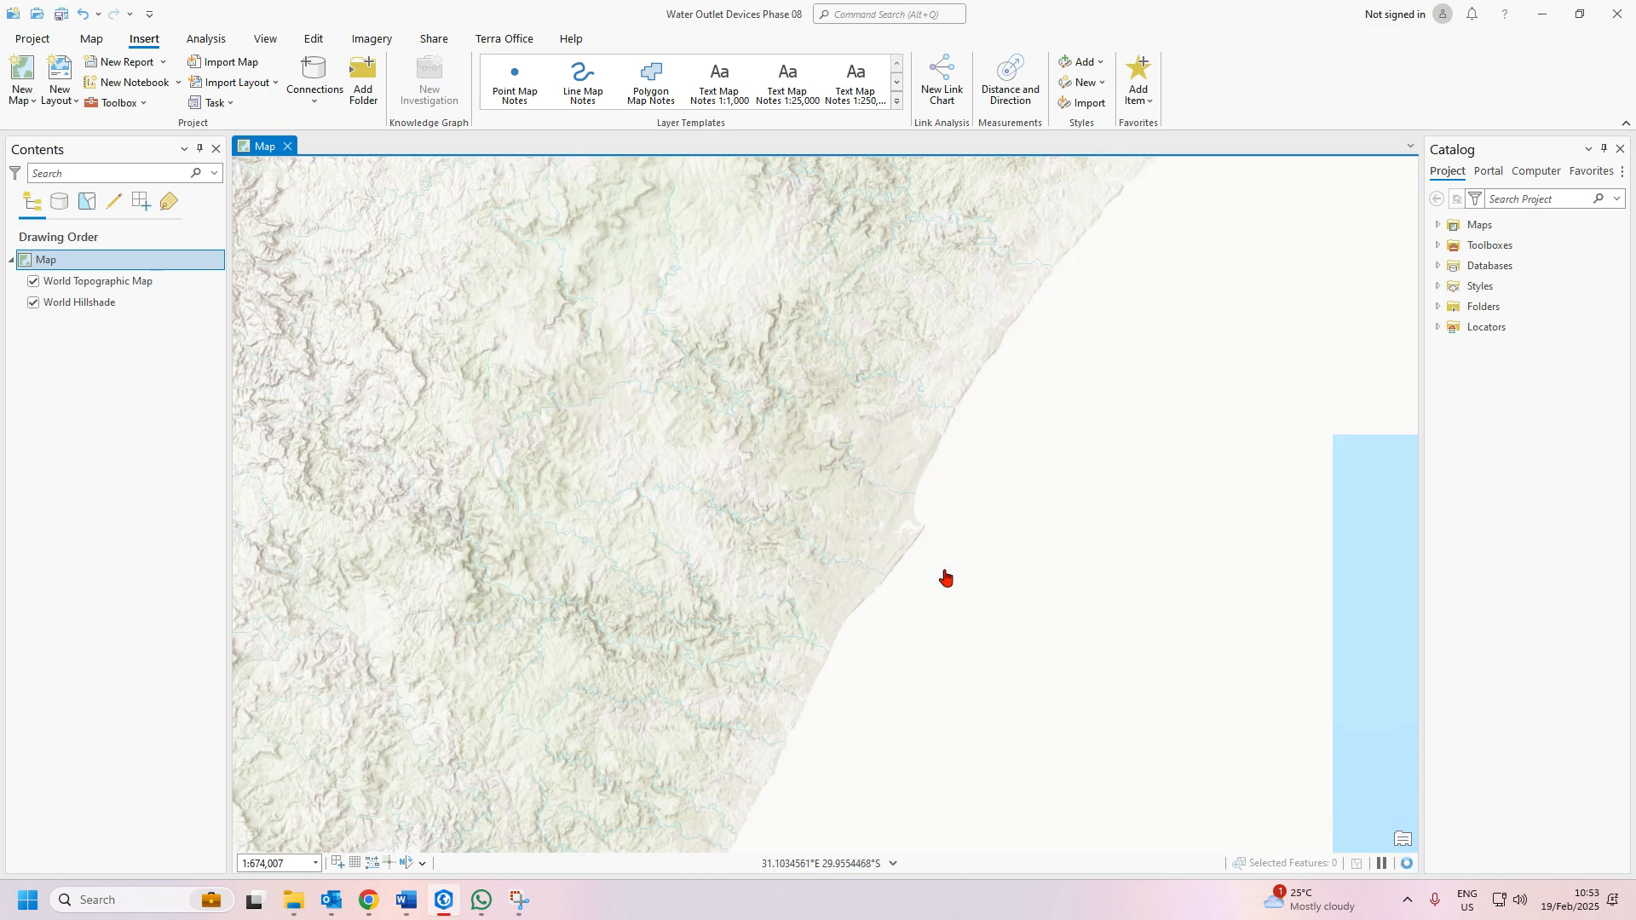
pyautogui.scroll(1, 848, 666)
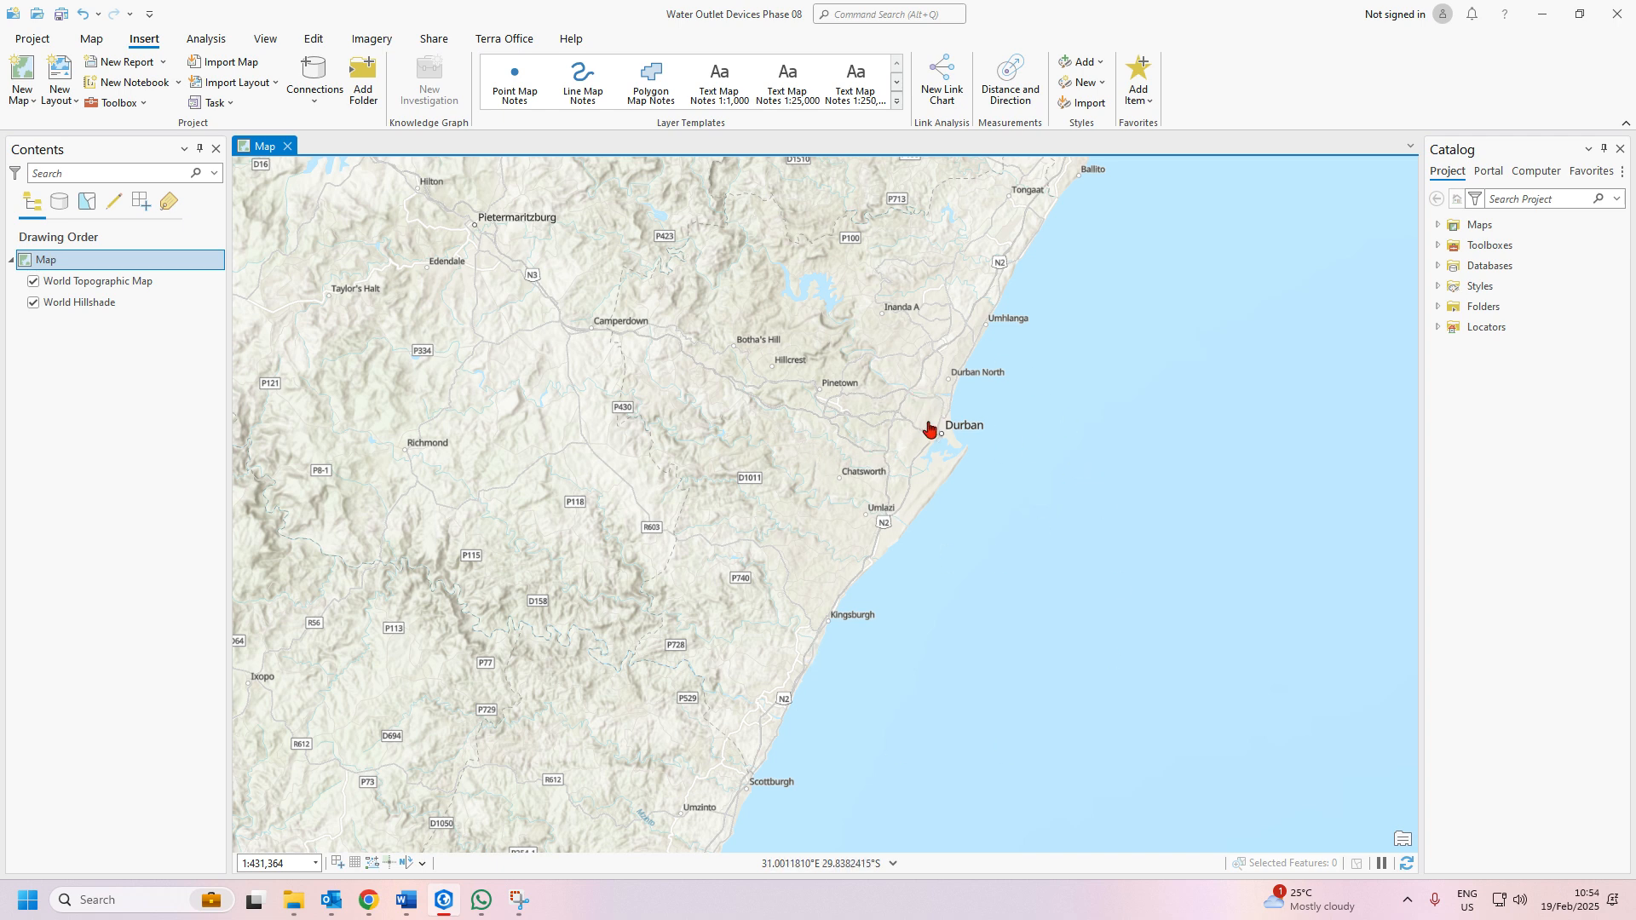
pyautogui.click(61, 15)
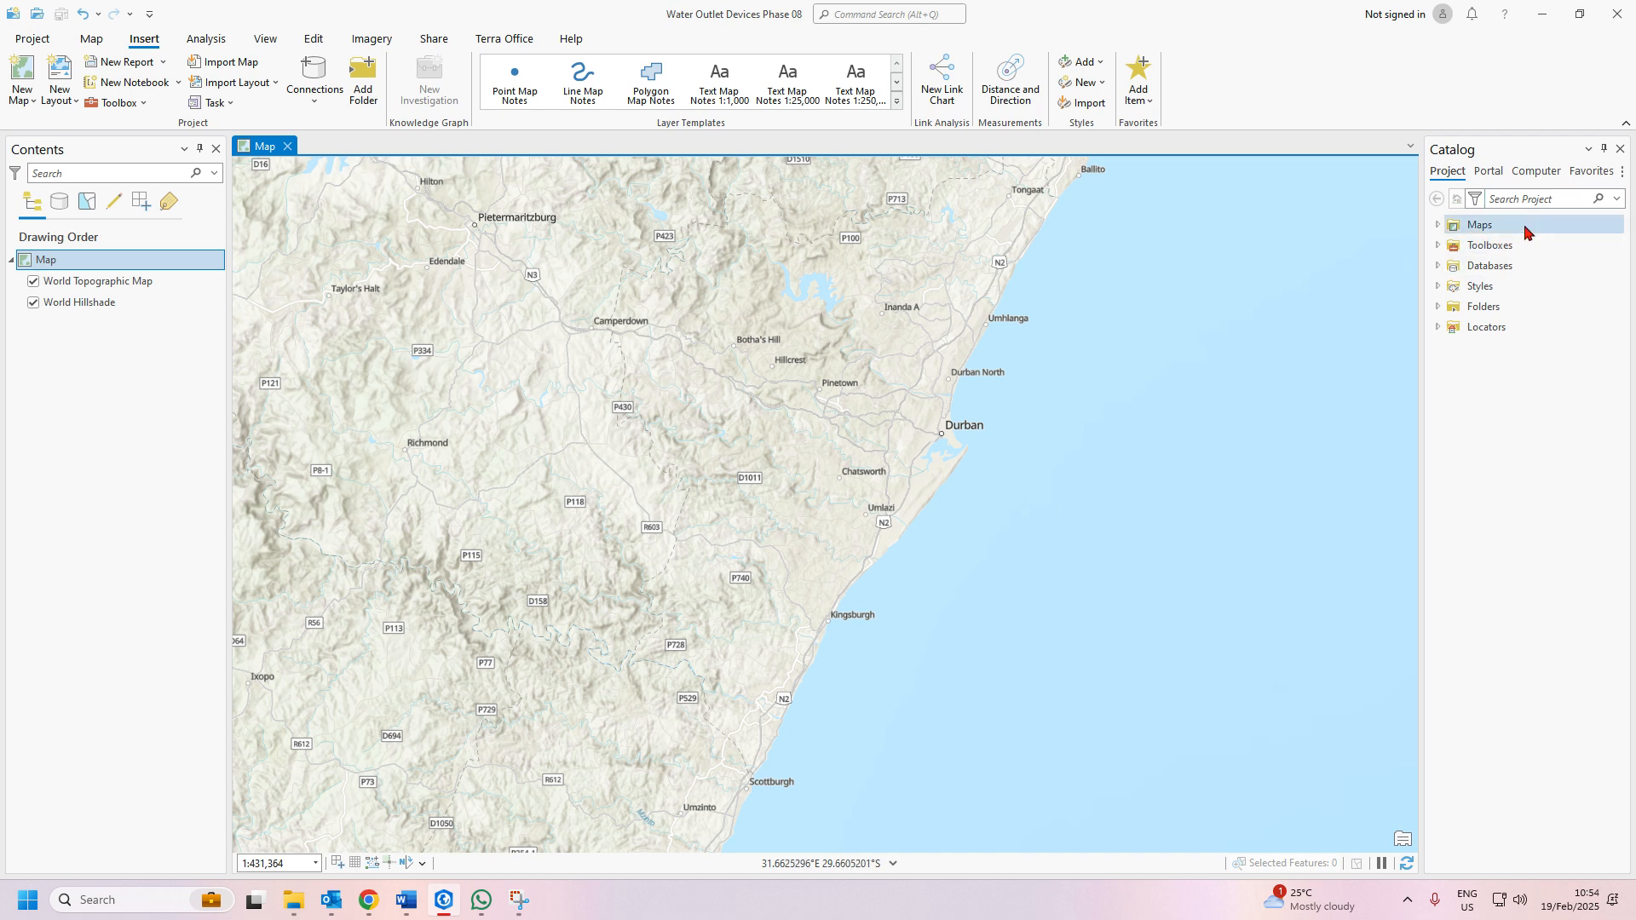
# Widen the Catalog pane and check the project's toolboxes and databases
pyautogui.moveTo(1422, 227); pyautogui.dragTo(1285, 236)
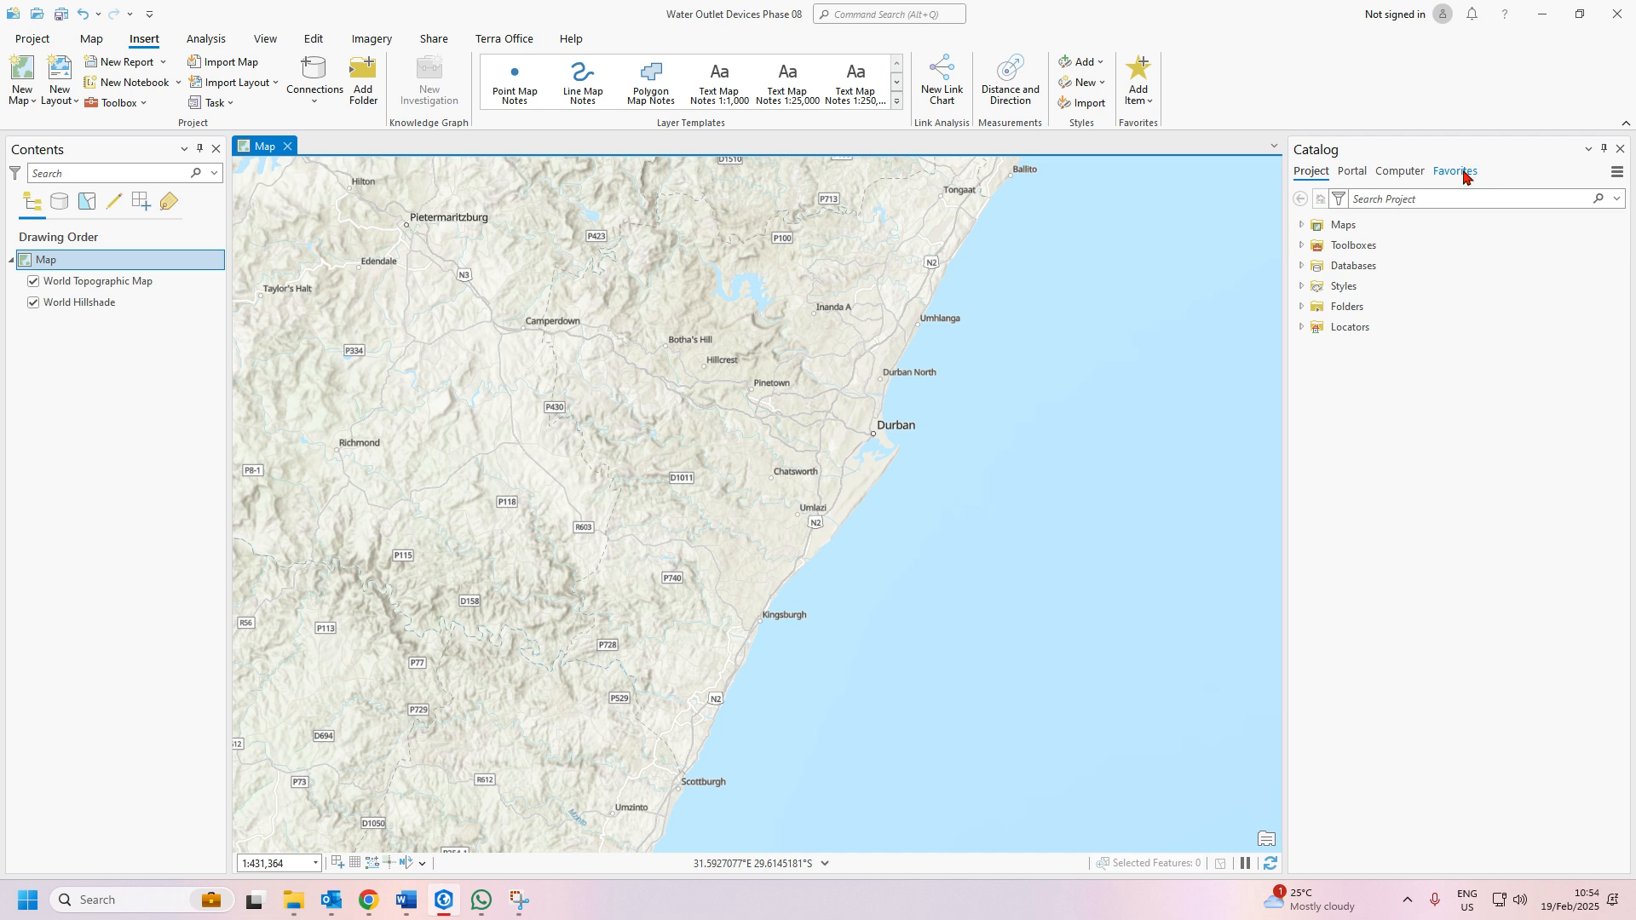
pyautogui.click(1303, 247)
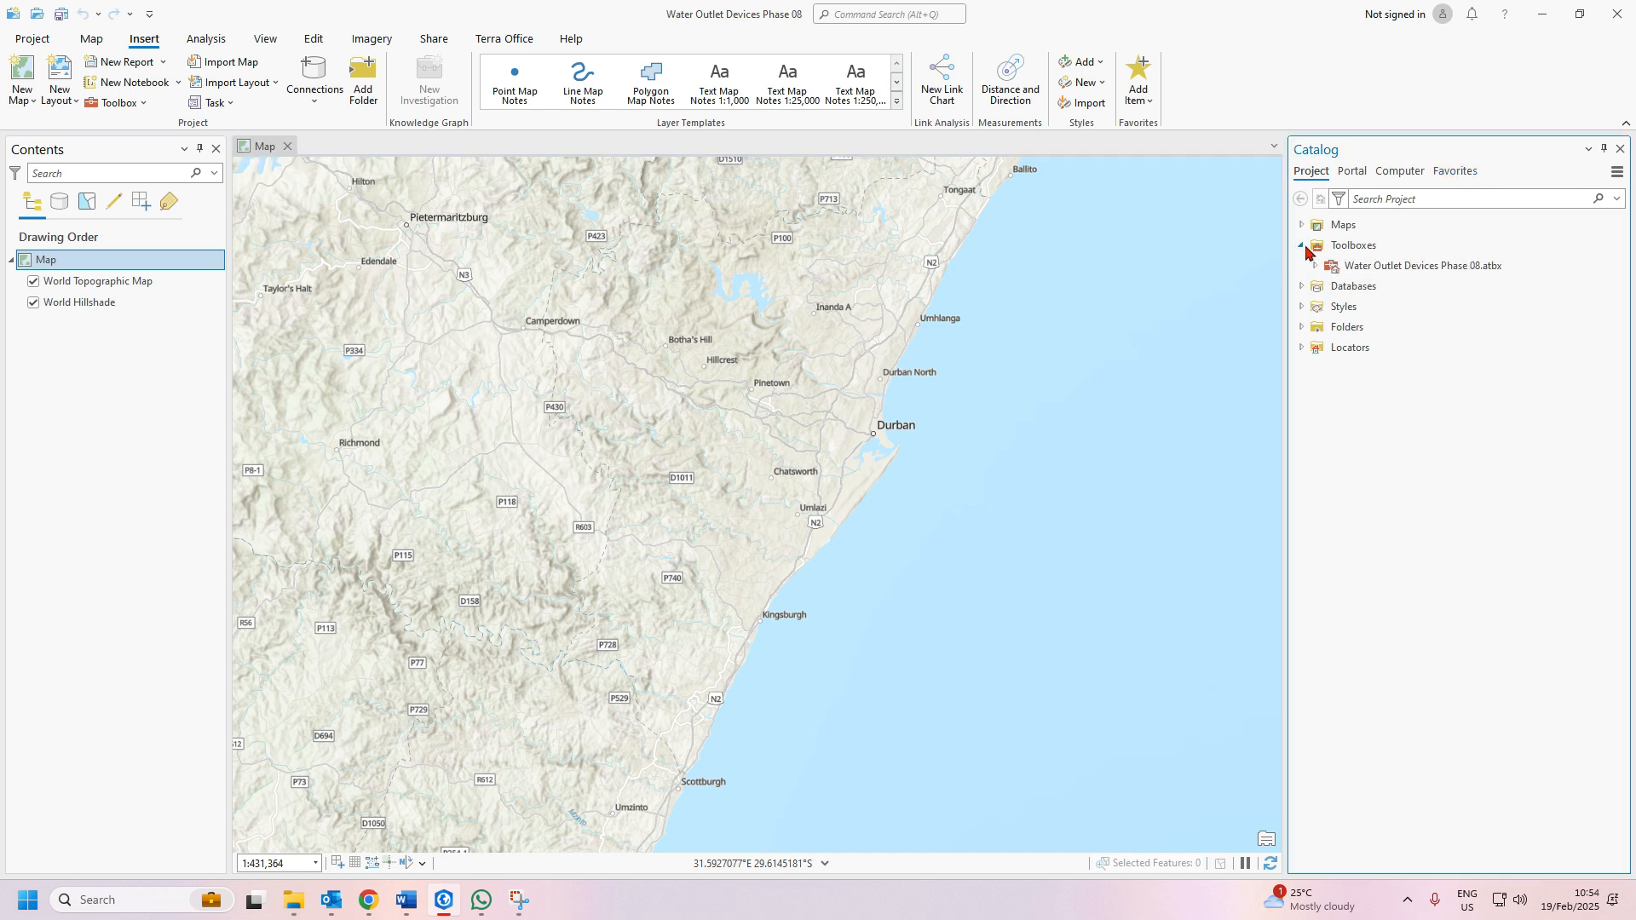
pyautogui.click(1302, 246)
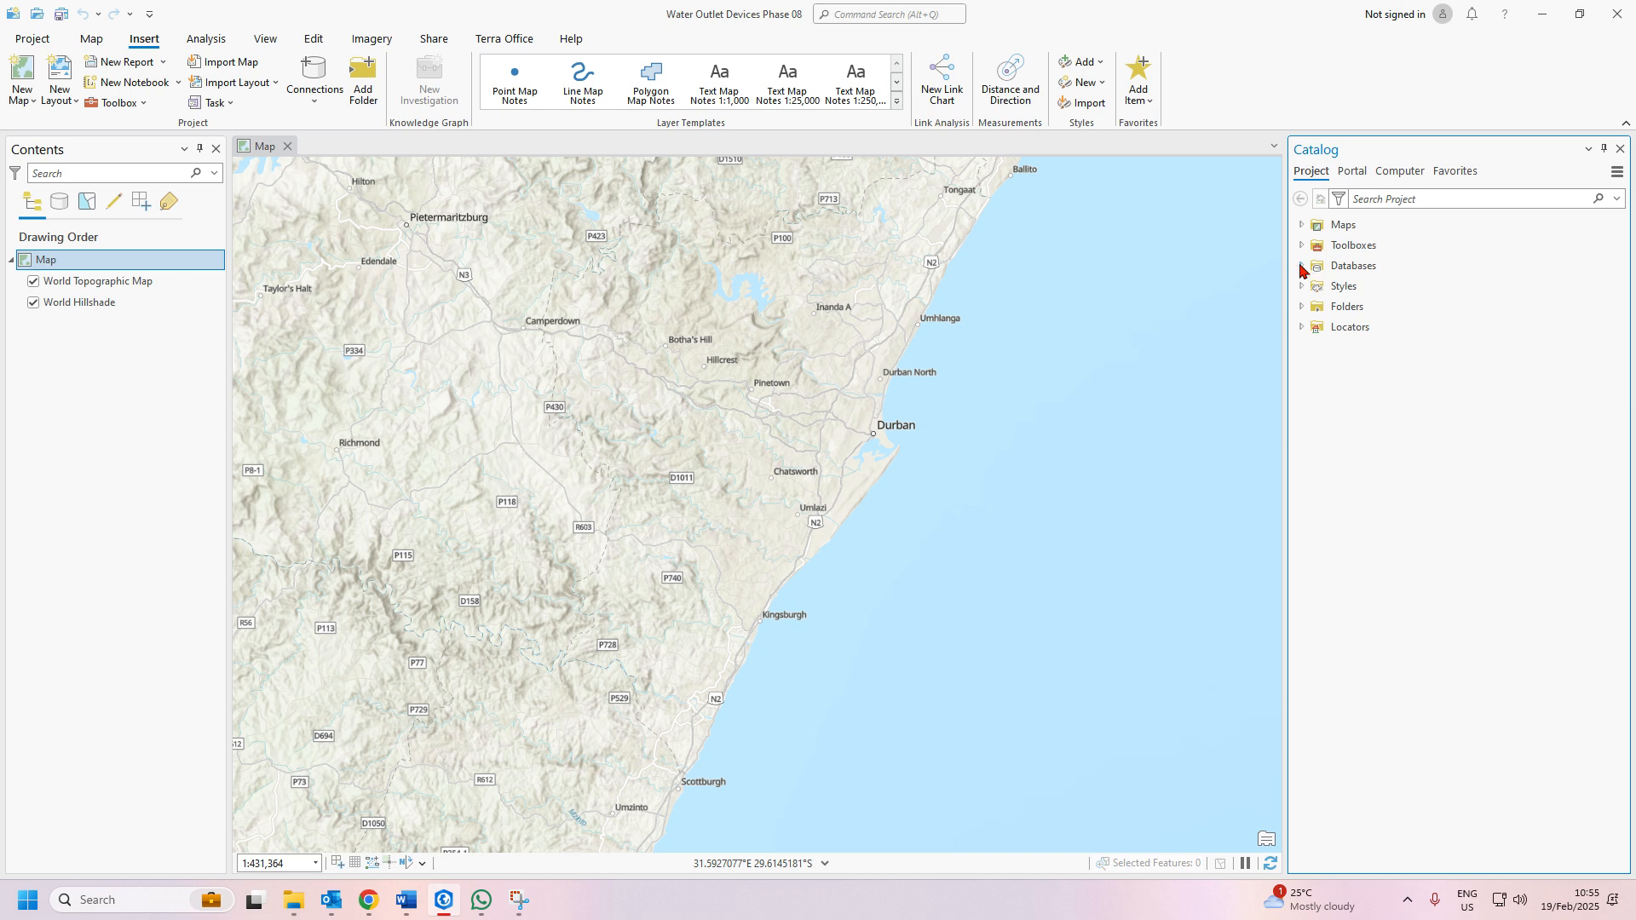
pyautogui.click(1301, 266)
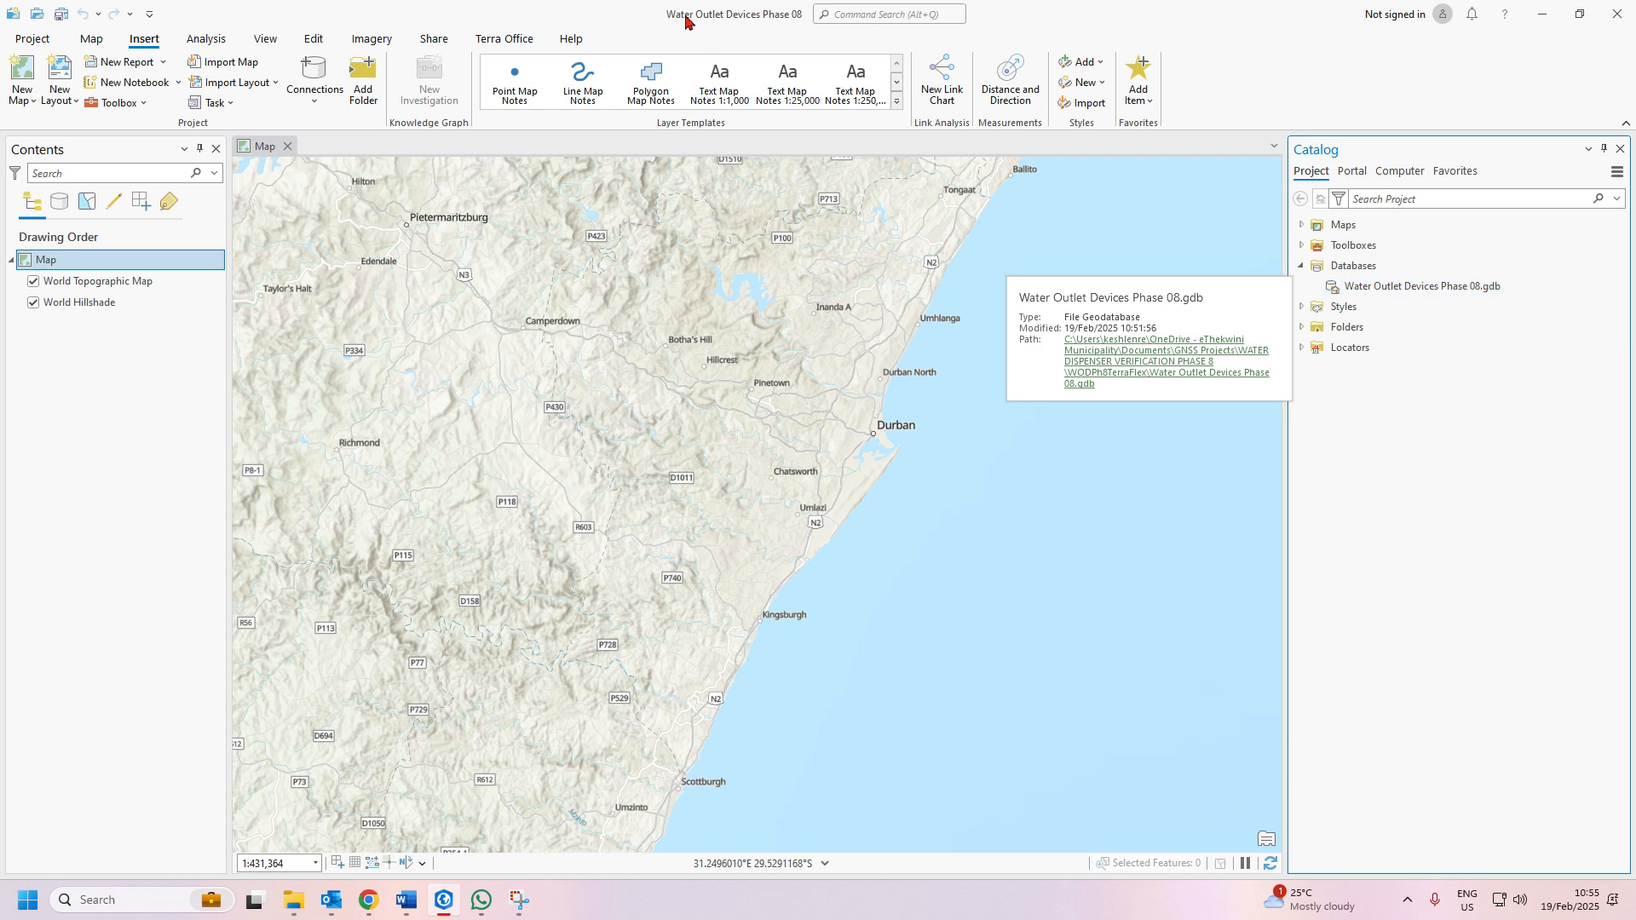
# Copy TerraFlexTemplateGDB.gdb from the TerraFlexBaseFeatureClass favorite folder and paste it into the project's Databases
pyautogui.click(1451, 174)
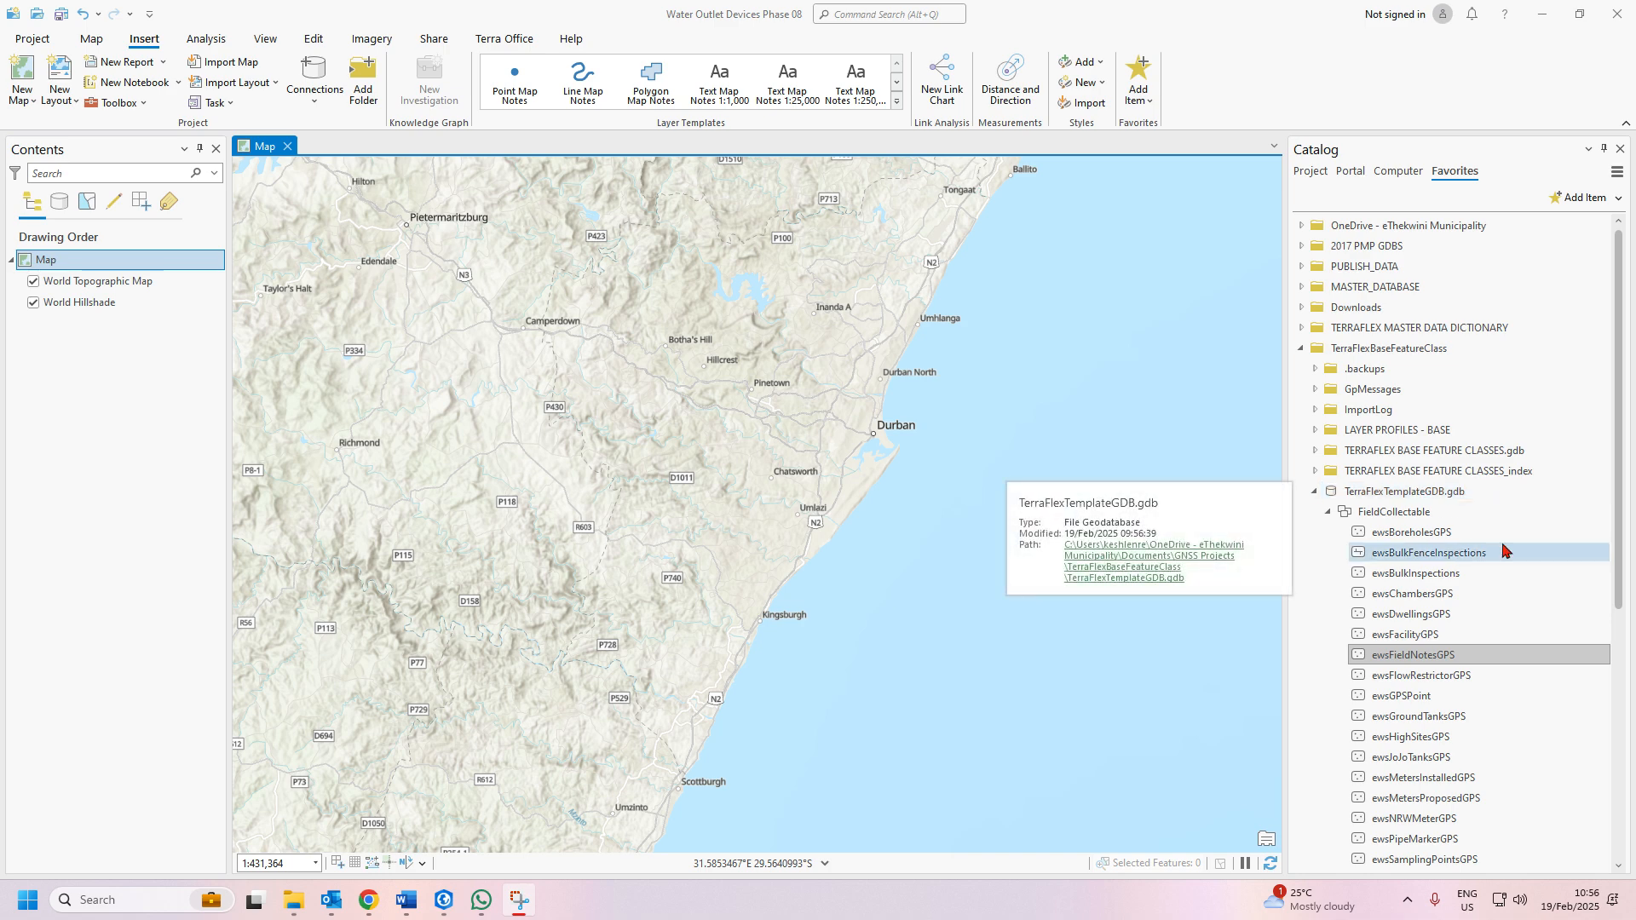
pyautogui.scroll(-1, 1495, 632)
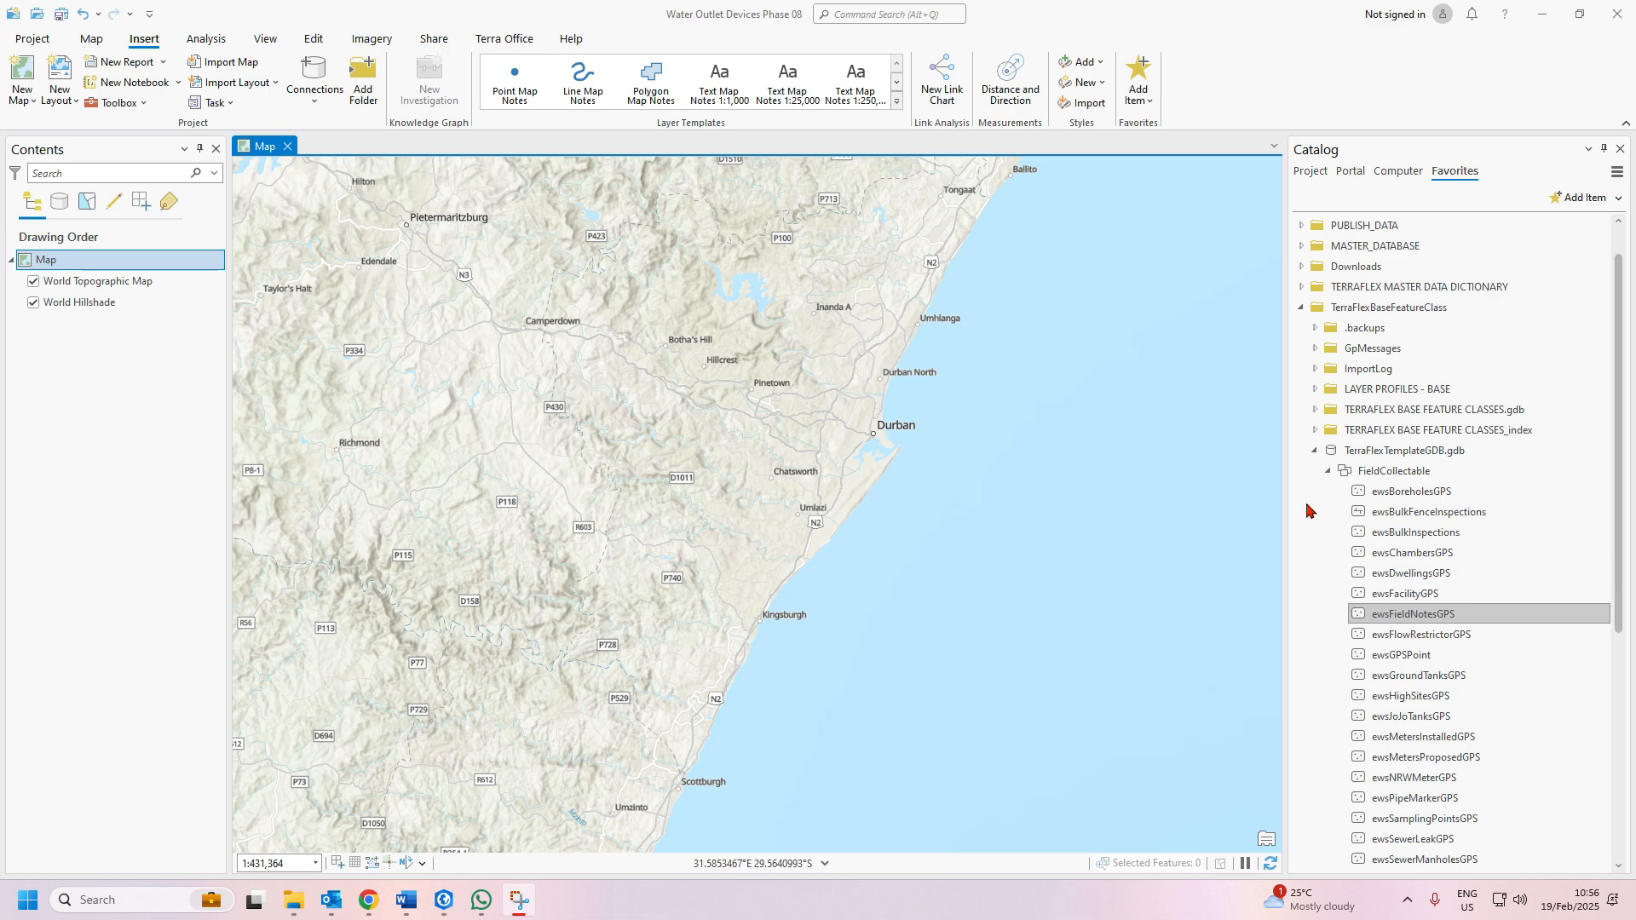
pyautogui.rightClick(1415, 458)
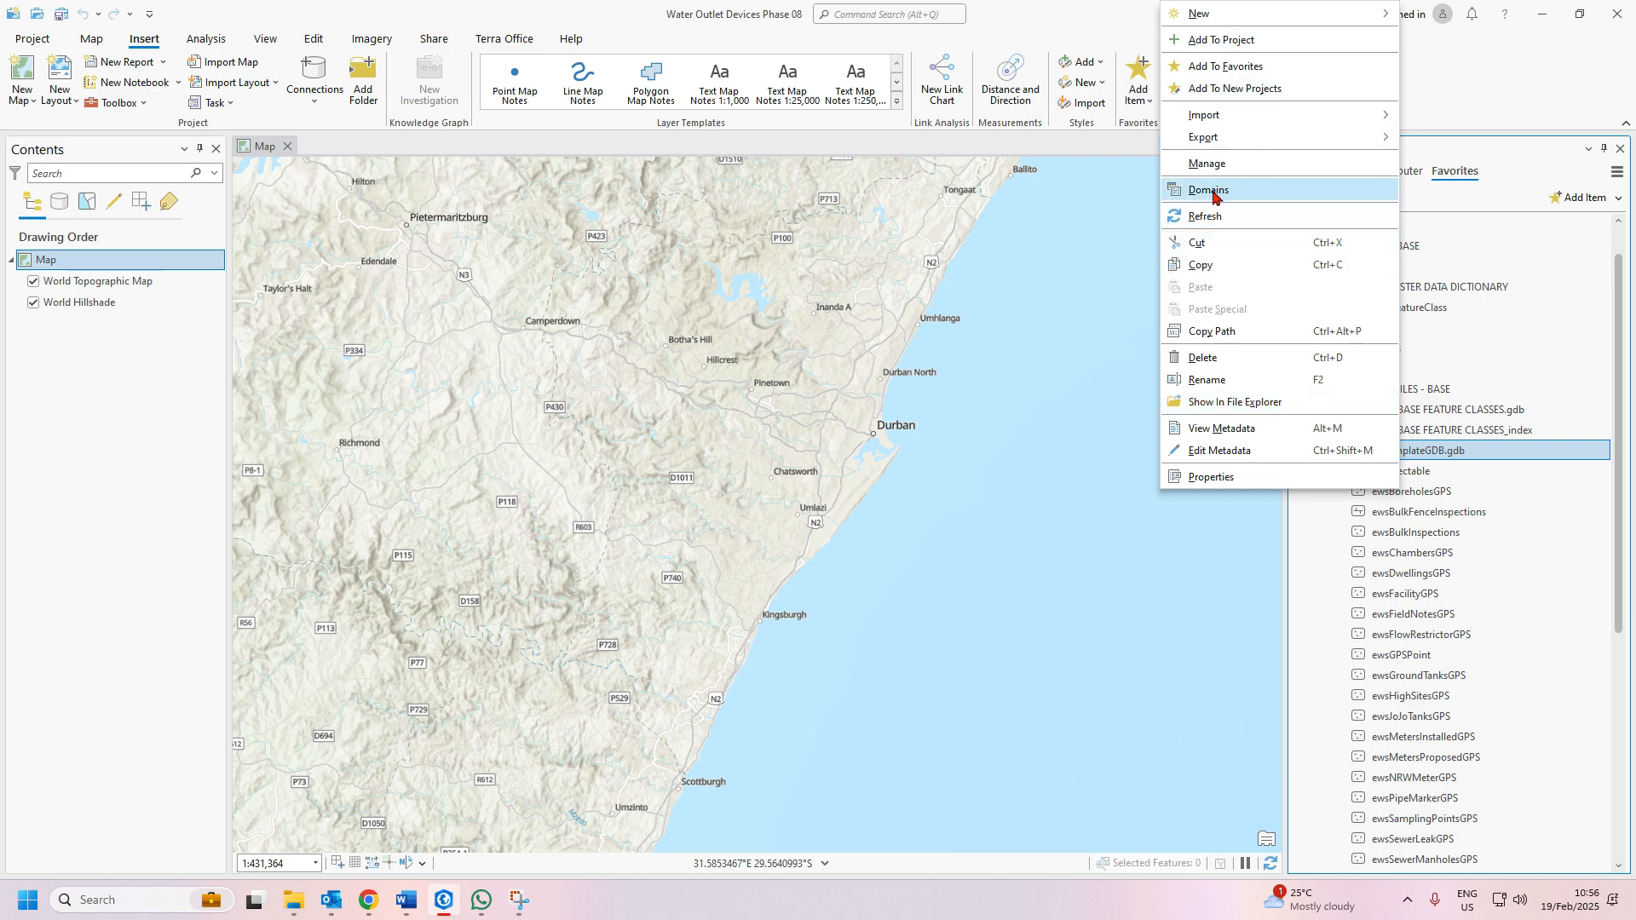
pyautogui.click(1214, 266)
pyautogui.scroll(2, 1449, 383)
pyautogui.click(1309, 171)
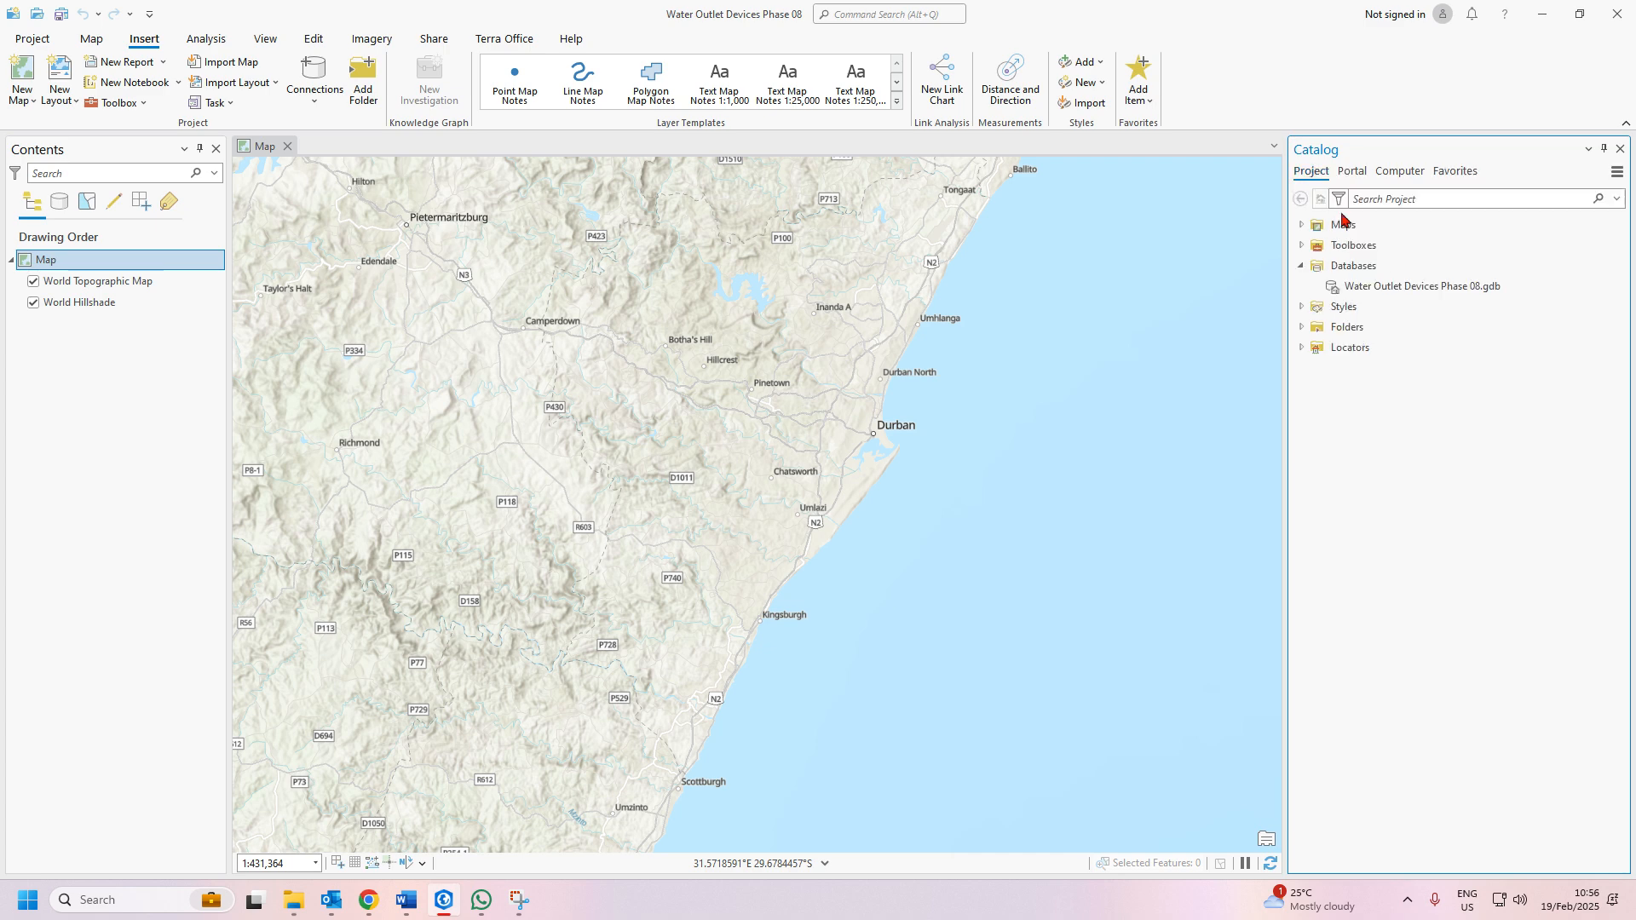
pyautogui.doubleClick(1351, 266)
pyautogui.rightClick(1351, 268)
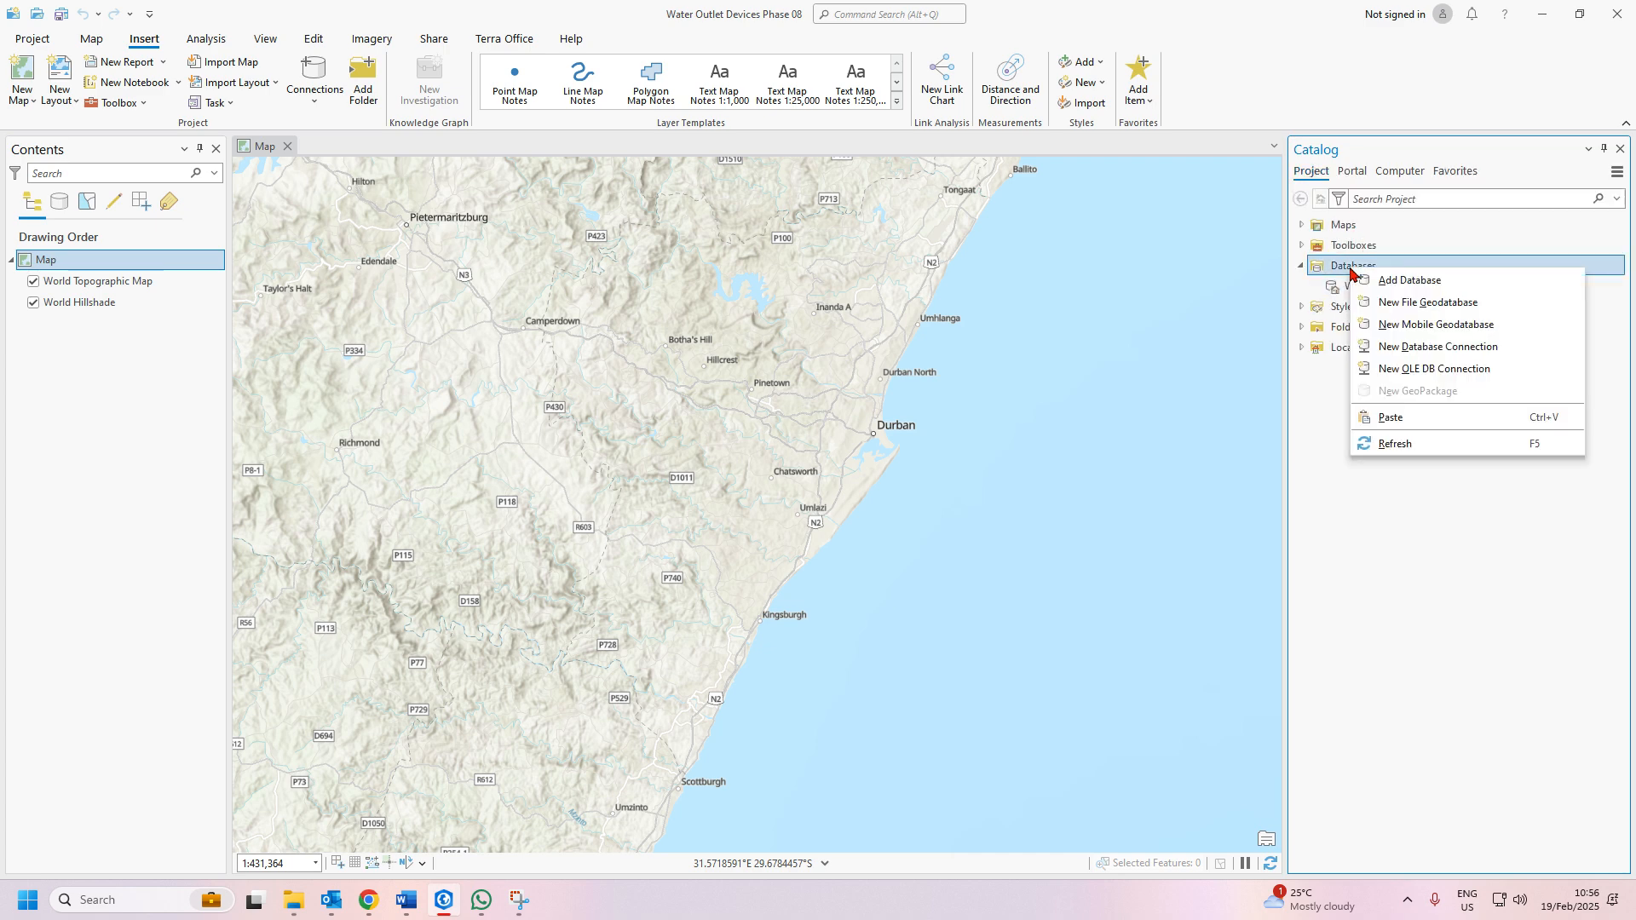
pyautogui.click(1400, 419)
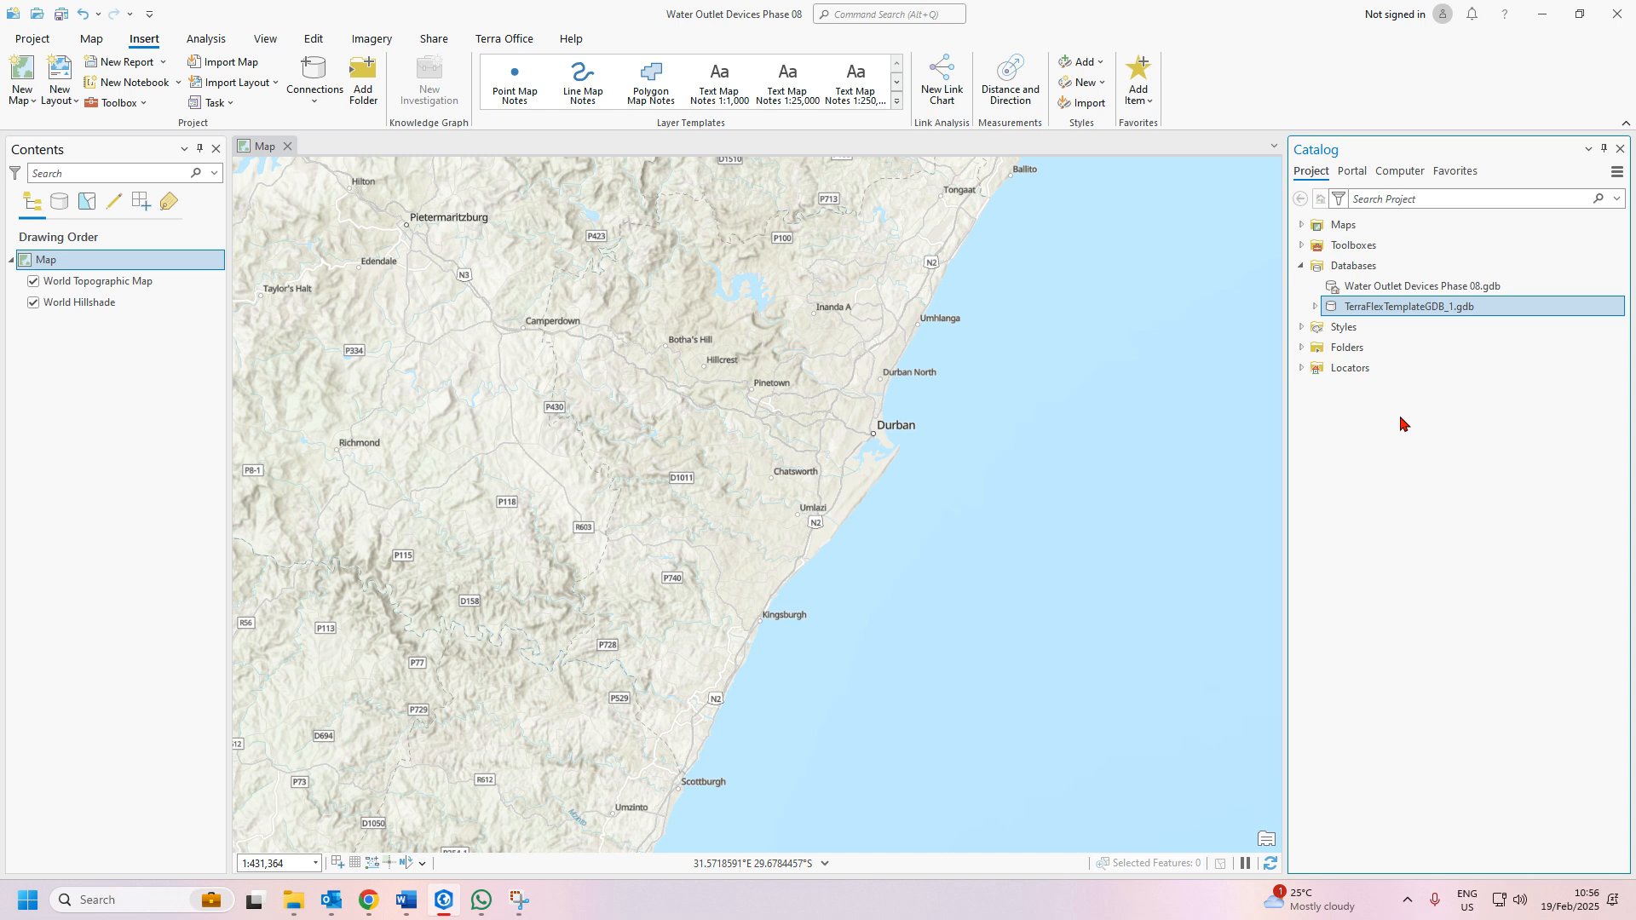
# Expand the pasted geodatabase and check the spatial reference of its FieldCollectable feature dataset
pyautogui.click(1315, 308)
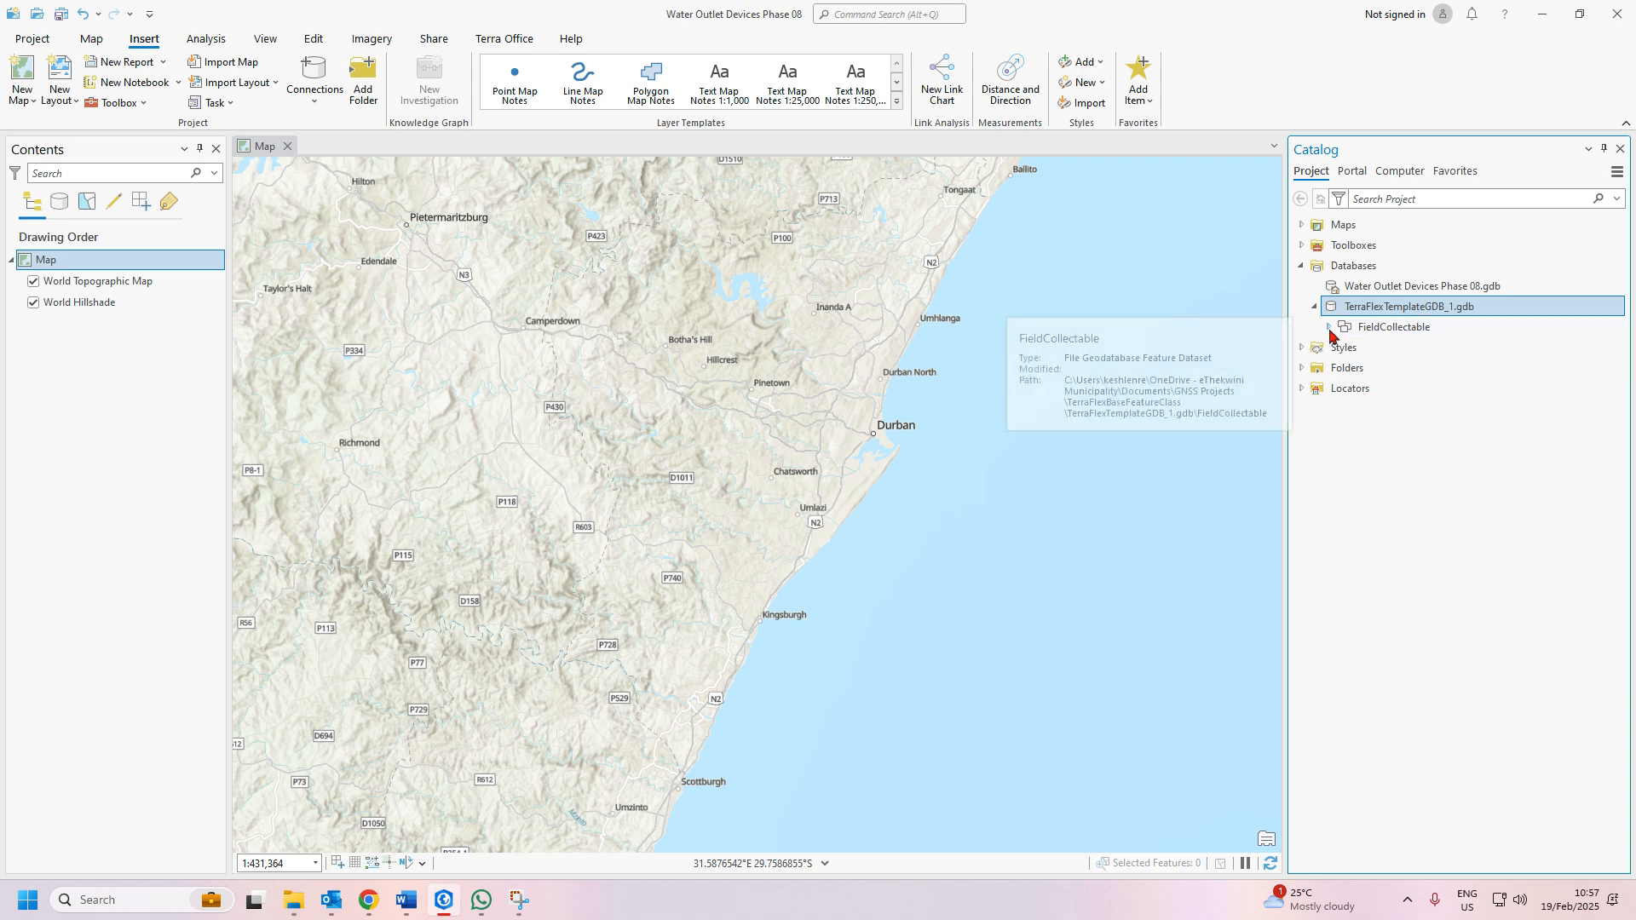
pyautogui.doubleClick(1410, 329)
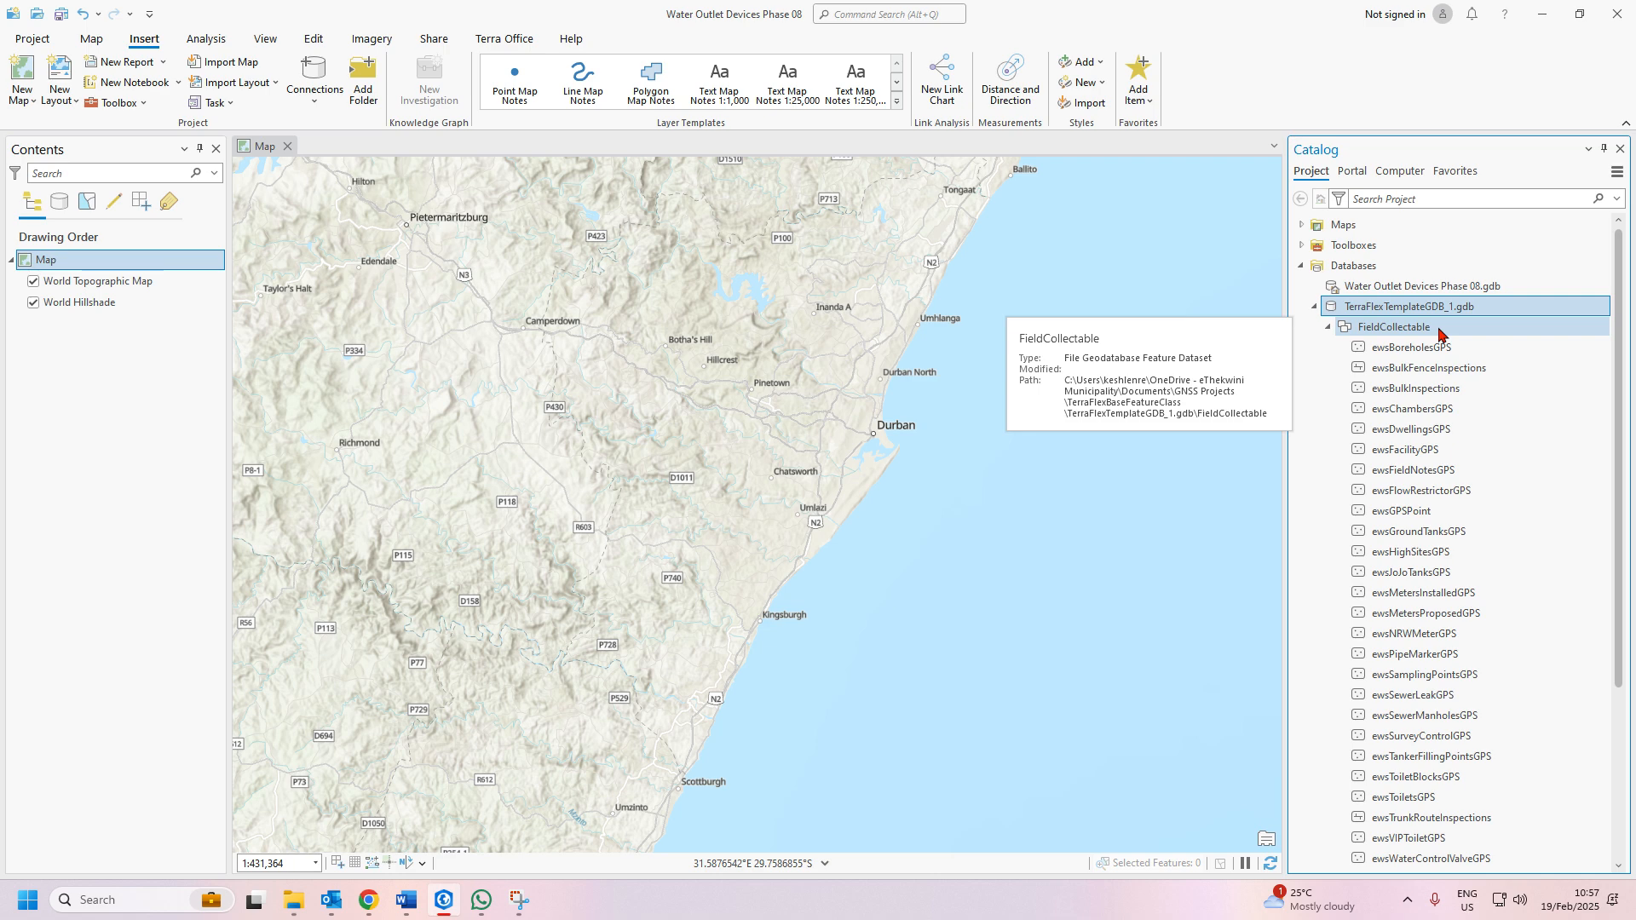
pyautogui.rightClick(1438, 330)
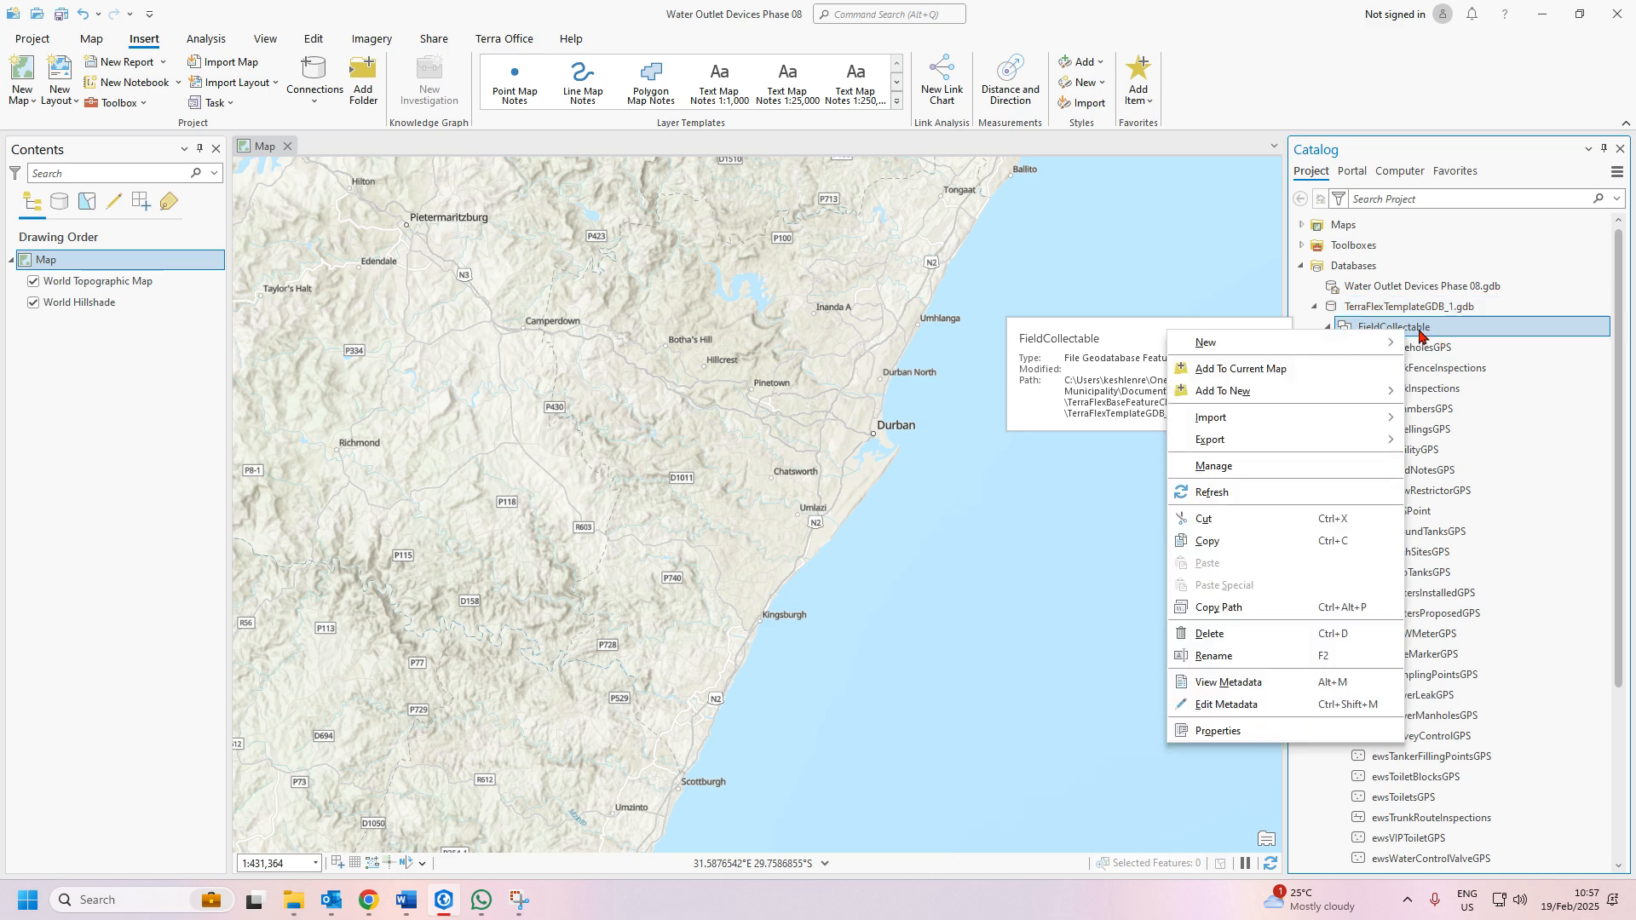
pyautogui.click(1234, 731)
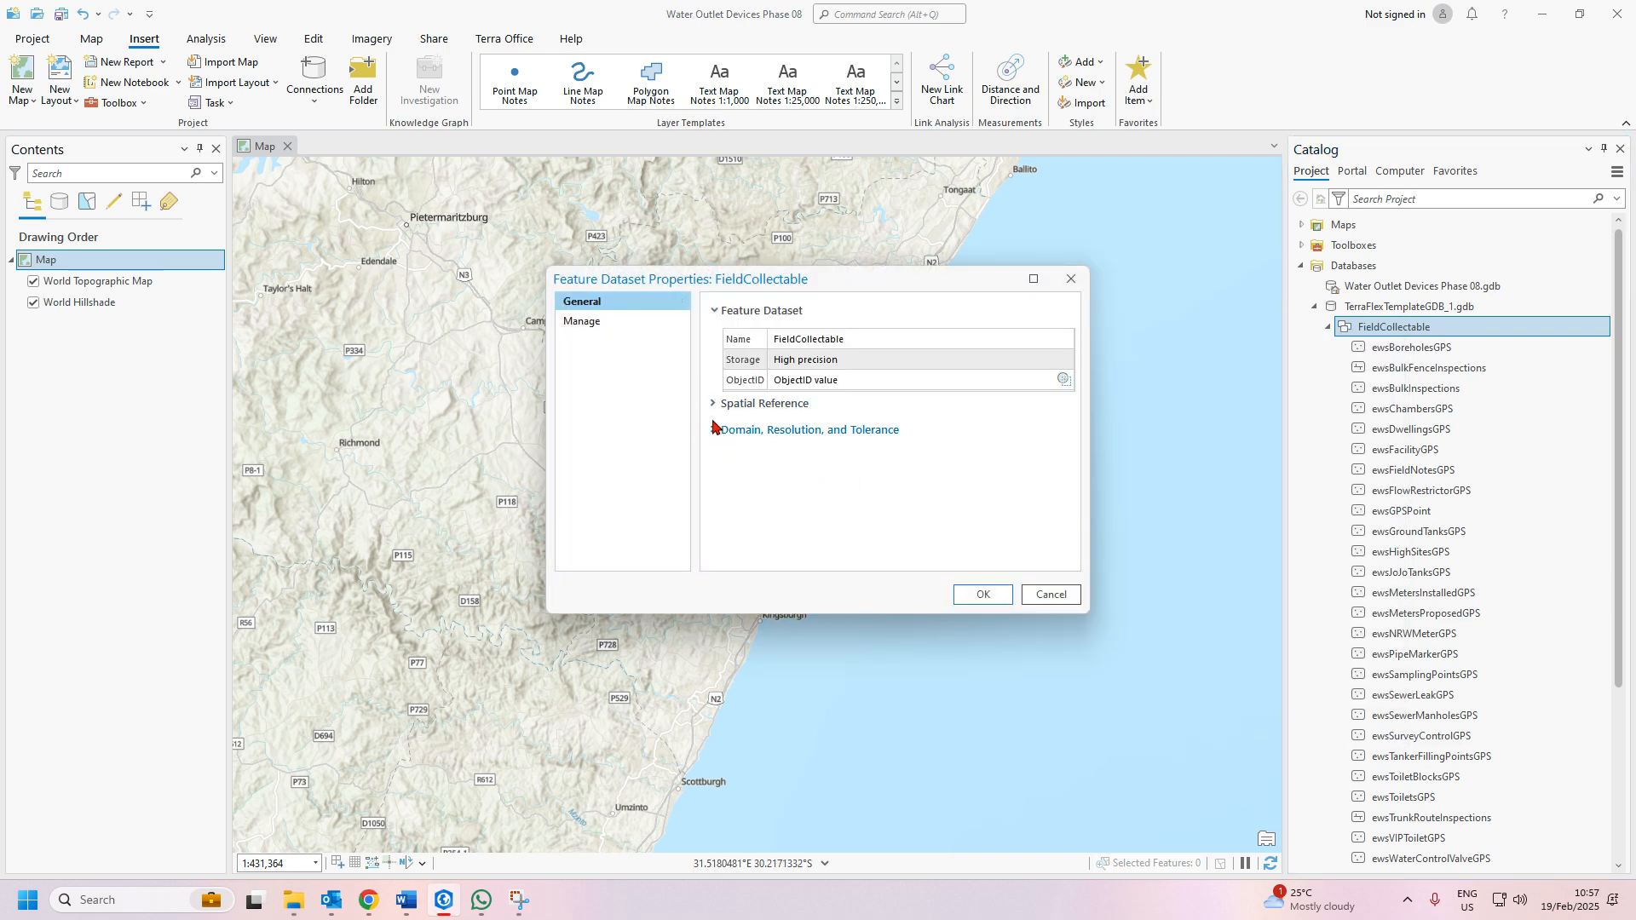
pyautogui.click(714, 408)
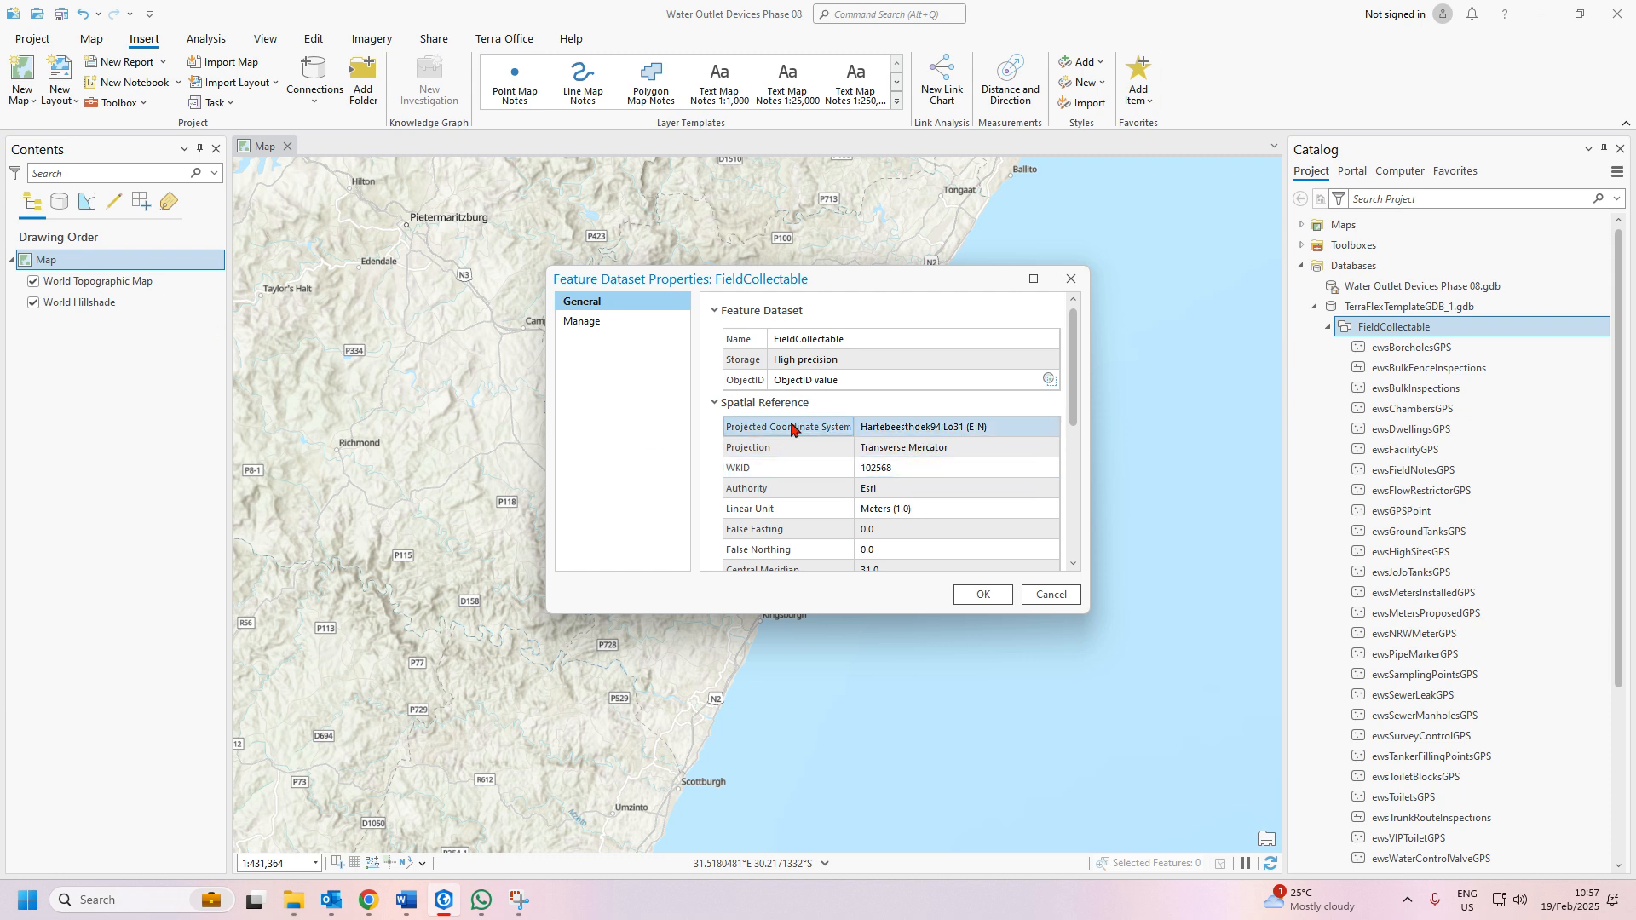
pyautogui.click(715, 403)
# Review FieldCollectable's domain, resolution, tolerance and geodatabase management options, and close the properties without changes
pyautogui.click(714, 430)
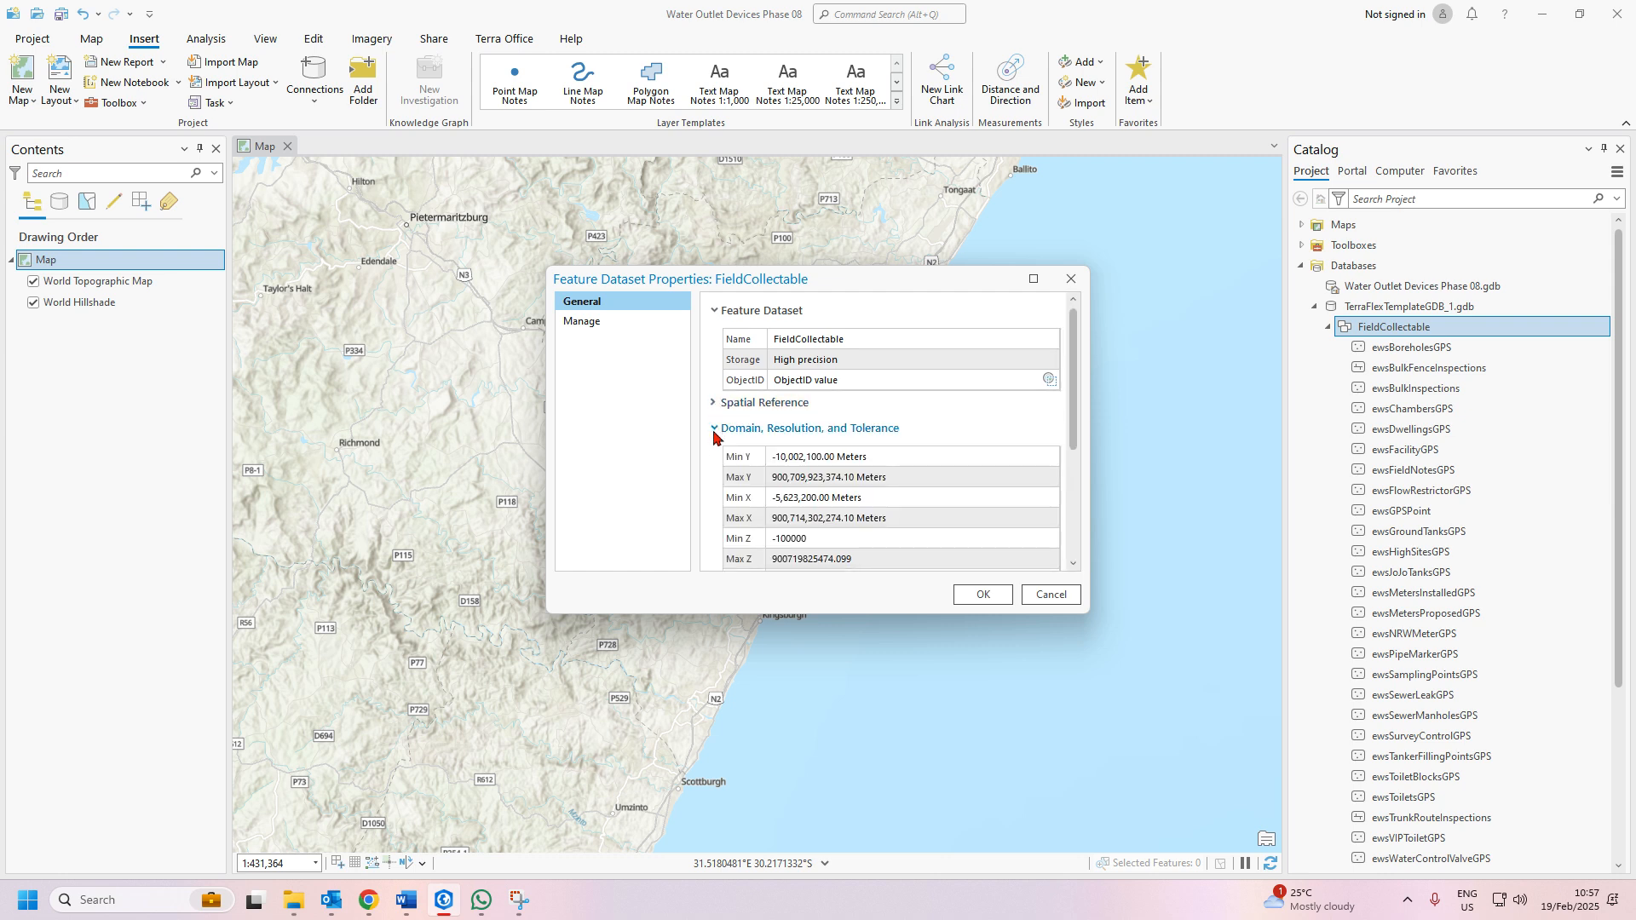
pyautogui.scroll(-2, 951, 459)
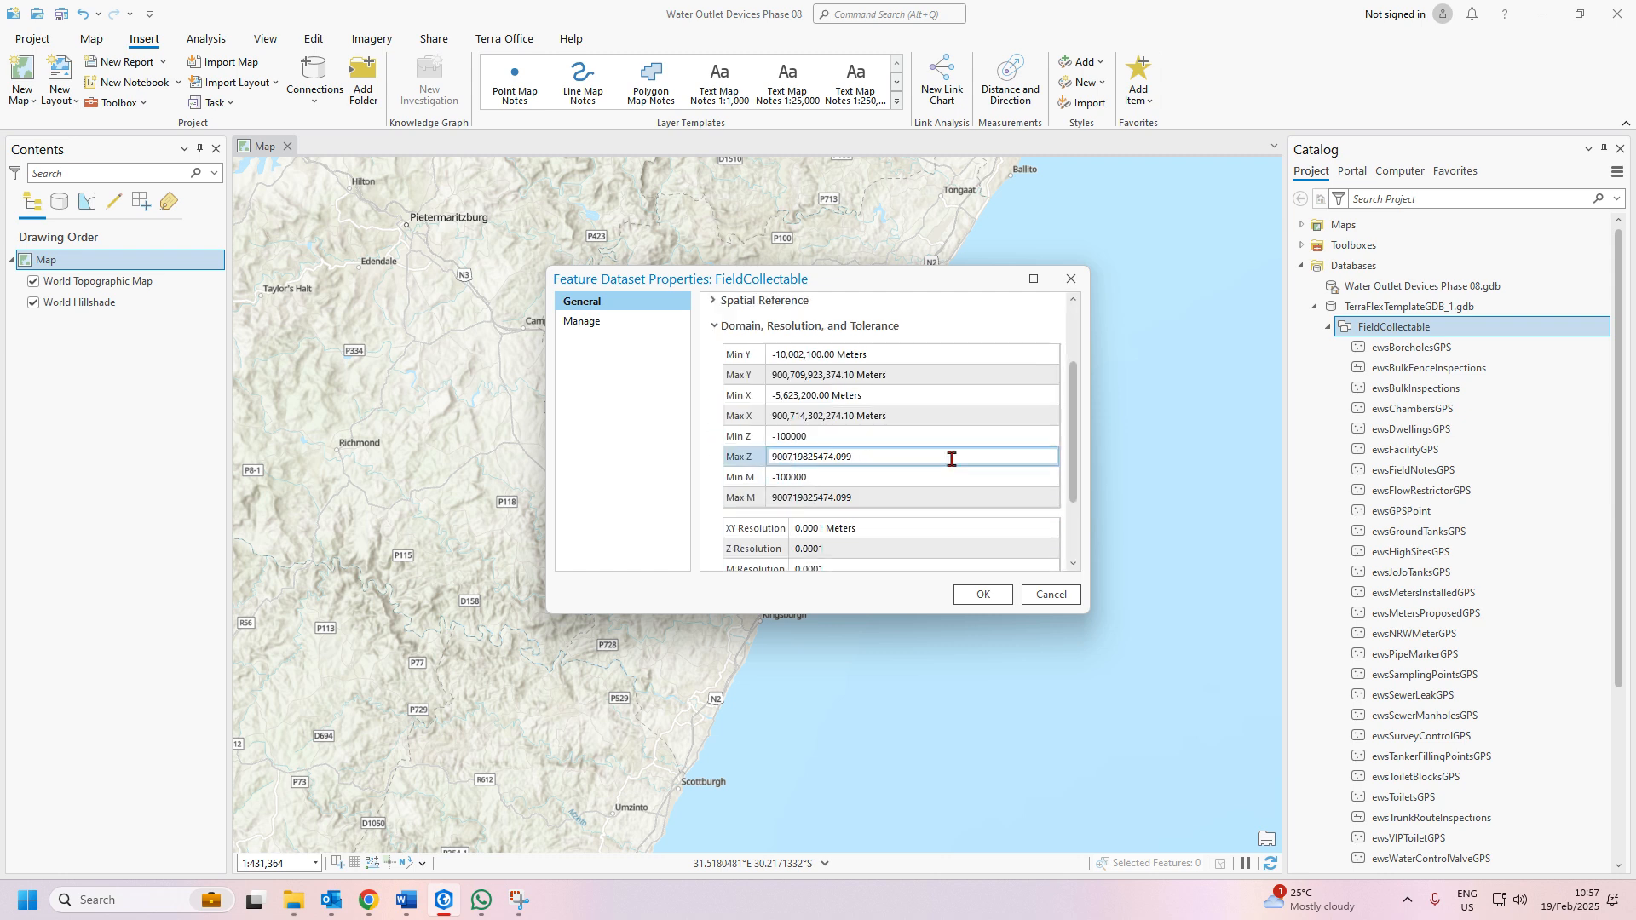
pyautogui.scroll(-1, 951, 459)
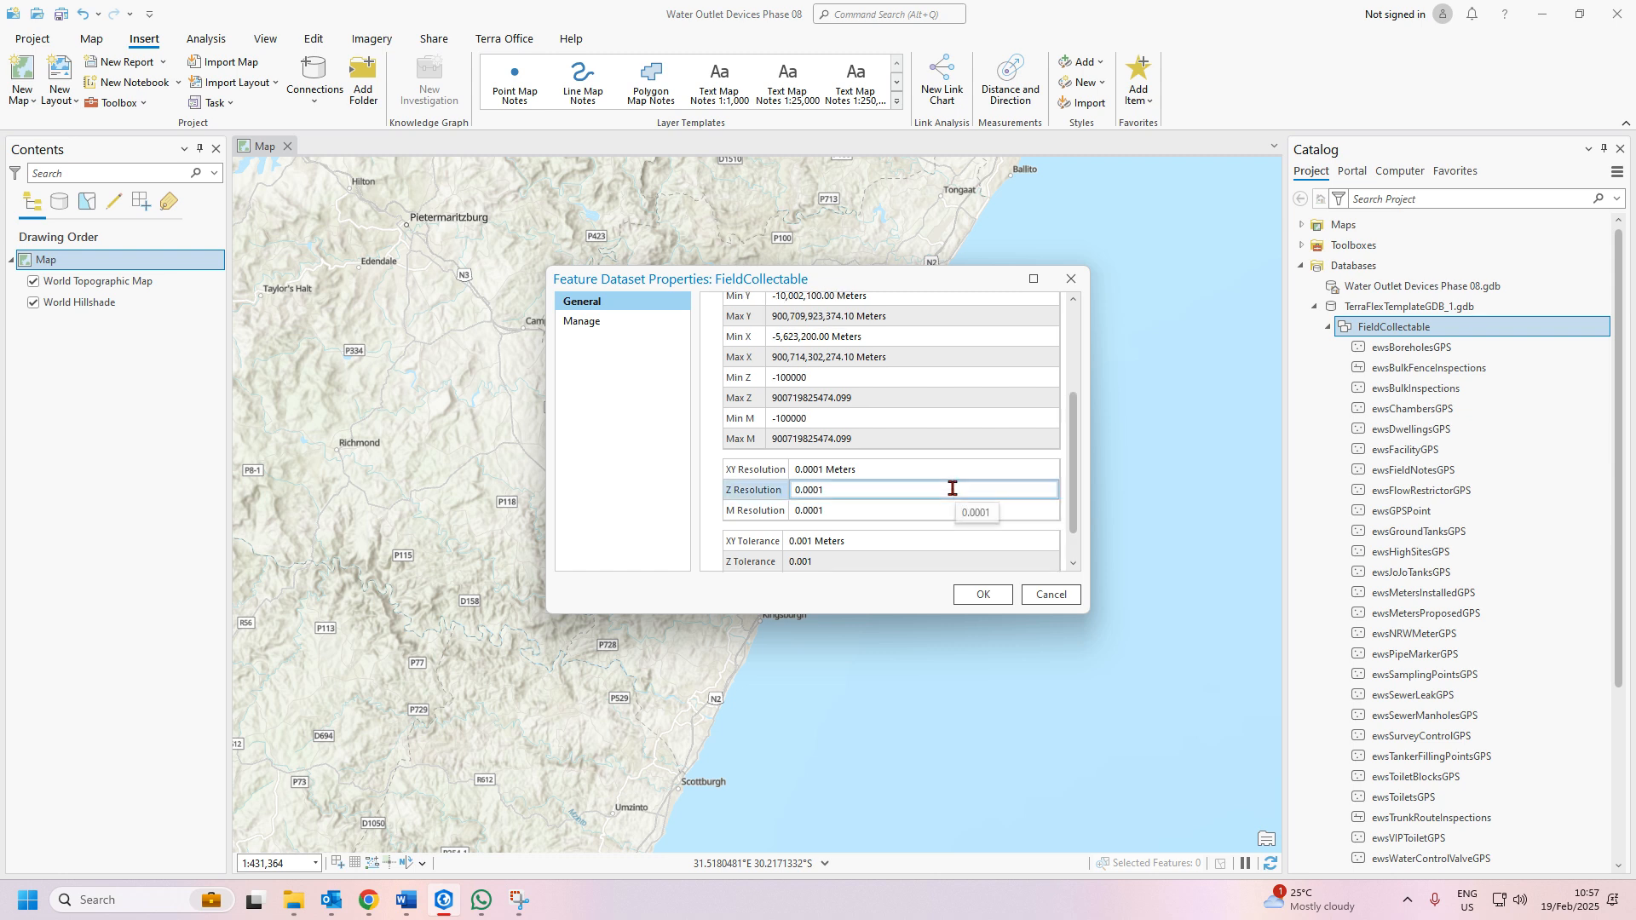
pyautogui.scroll(2, 1047, 482)
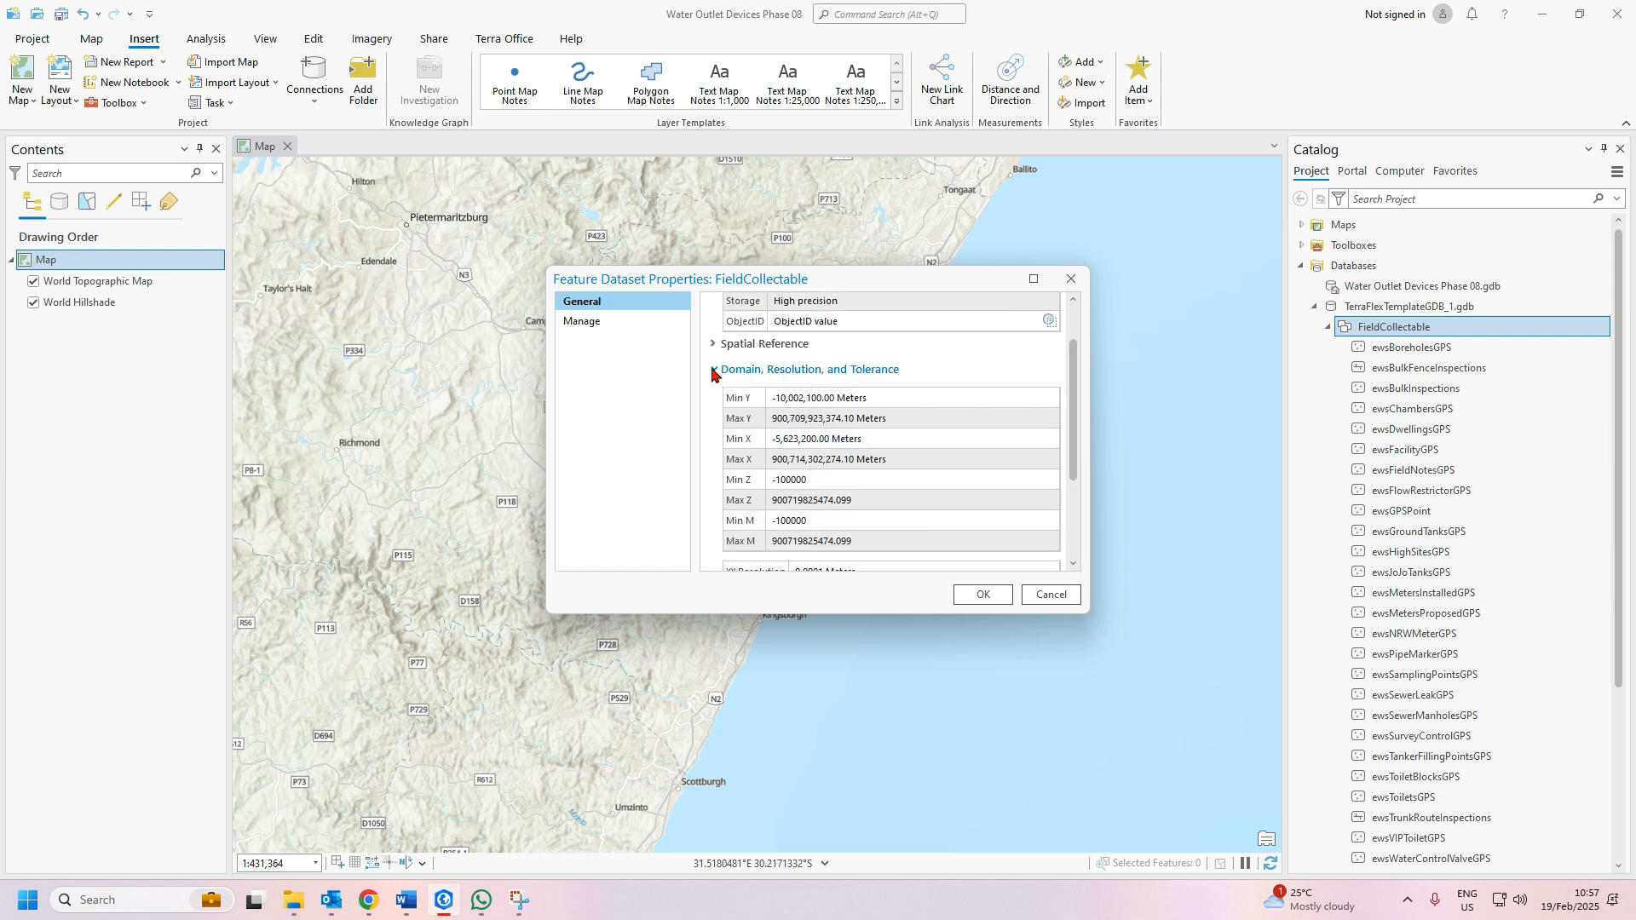
pyautogui.click(613, 324)
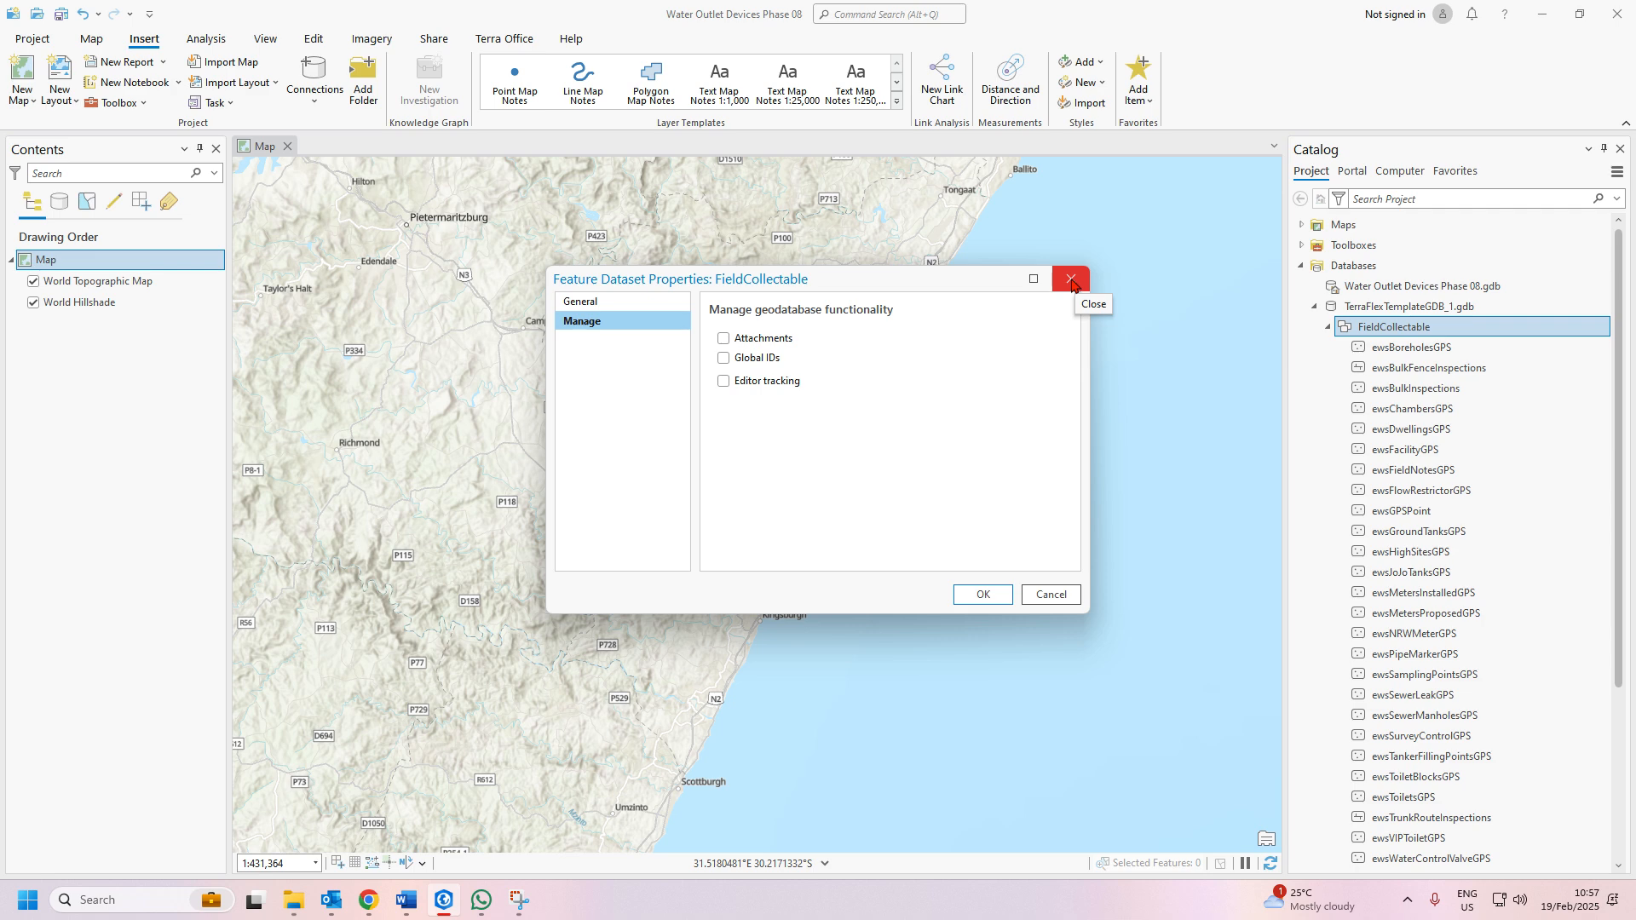
pyautogui.click(1051, 597)
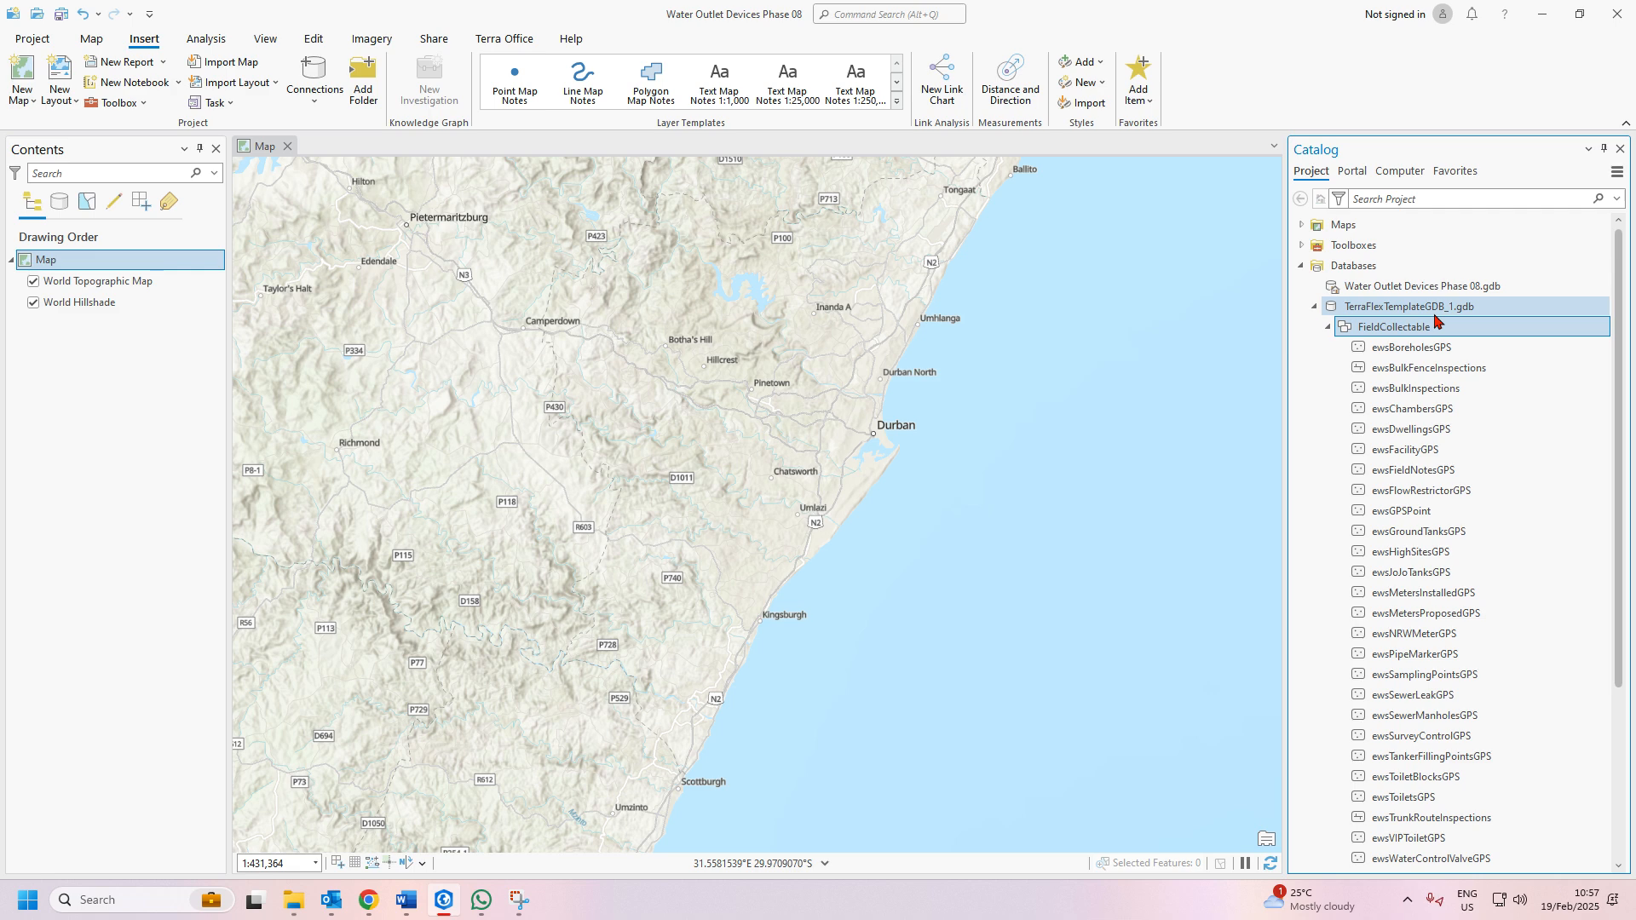
# Rename the pasted template geodatabase WODPhase08TF.gdb and expand its FieldCollectable dataset
pyautogui.moveTo(1438, 321)
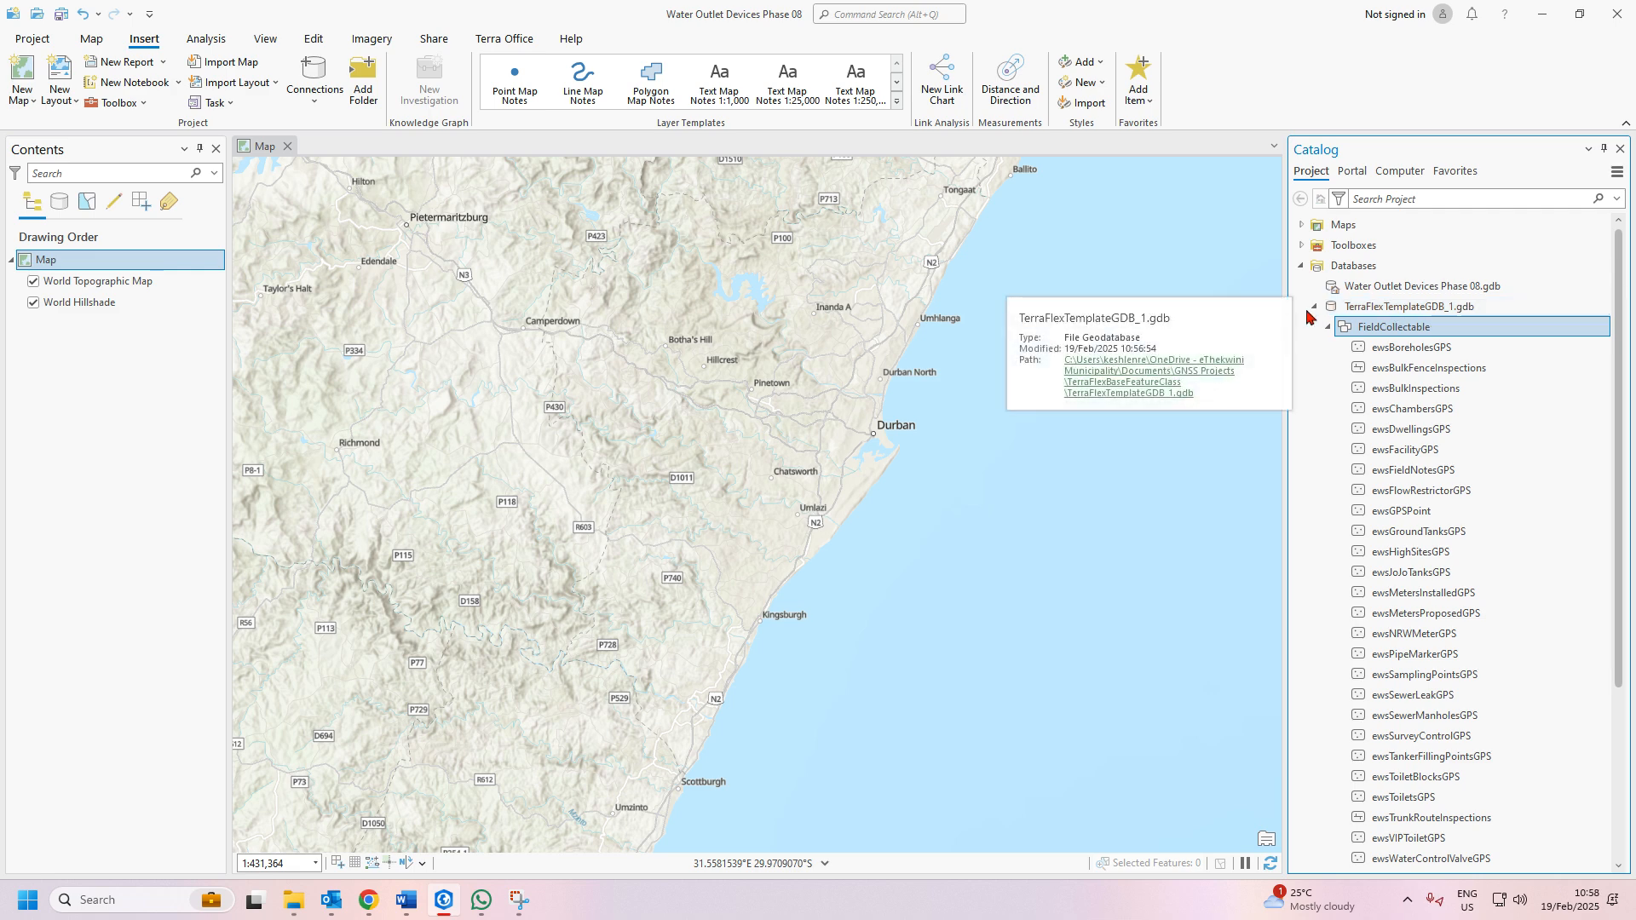
pyautogui.click(1378, 312)
pyautogui.rightClick(1378, 313)
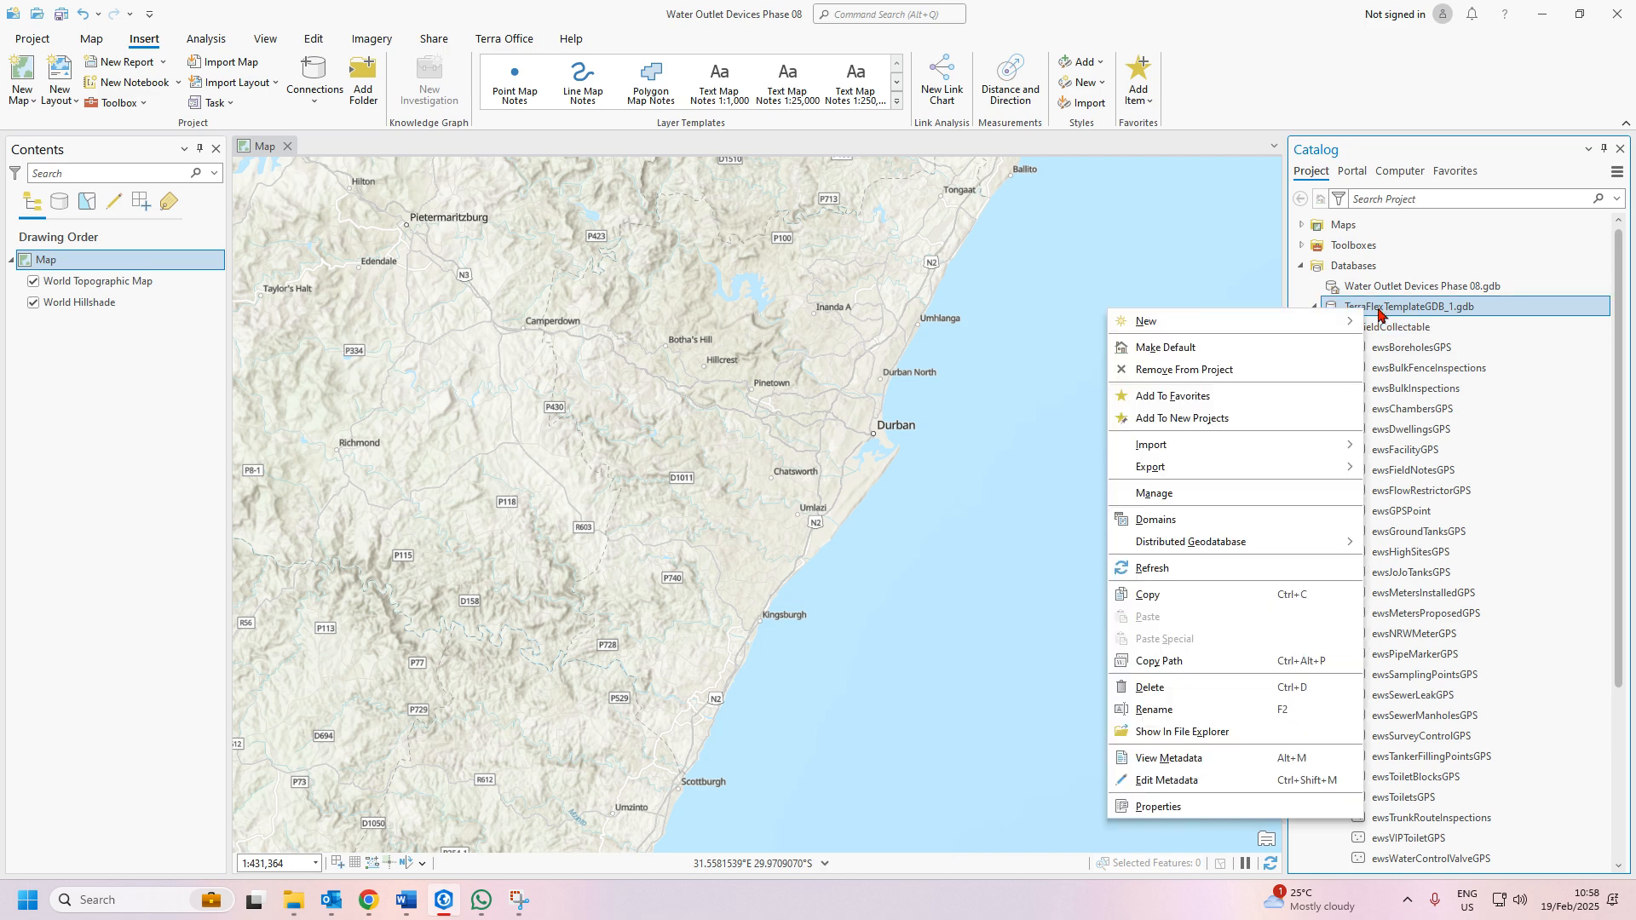
pyautogui.moveTo(1259, 447)
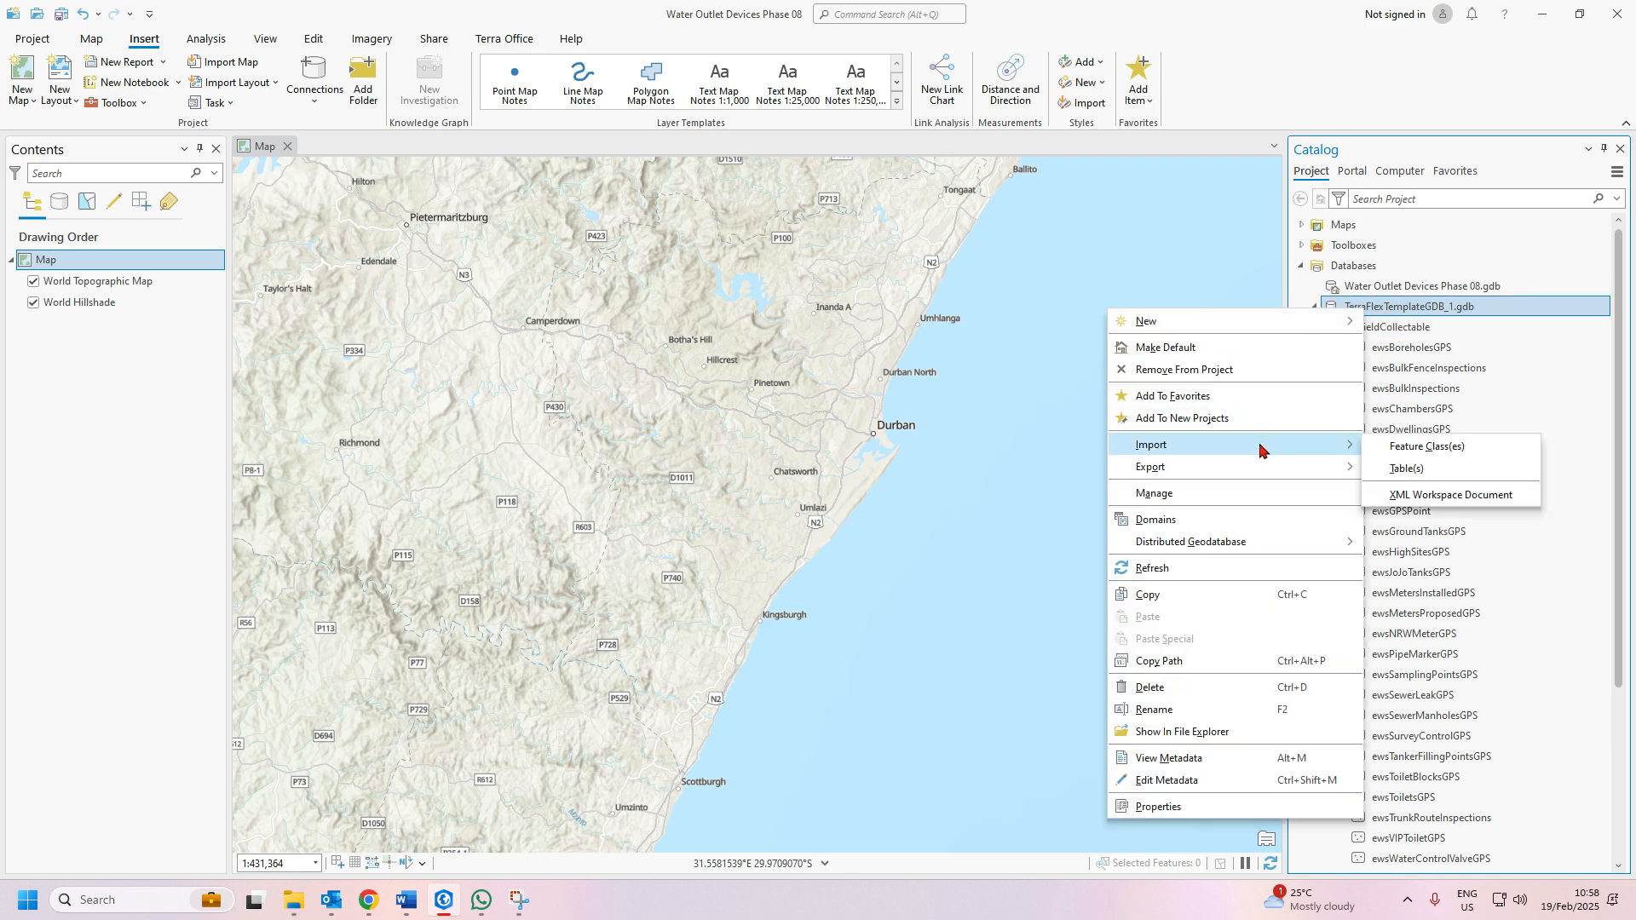
pyautogui.moveTo(1240, 539)
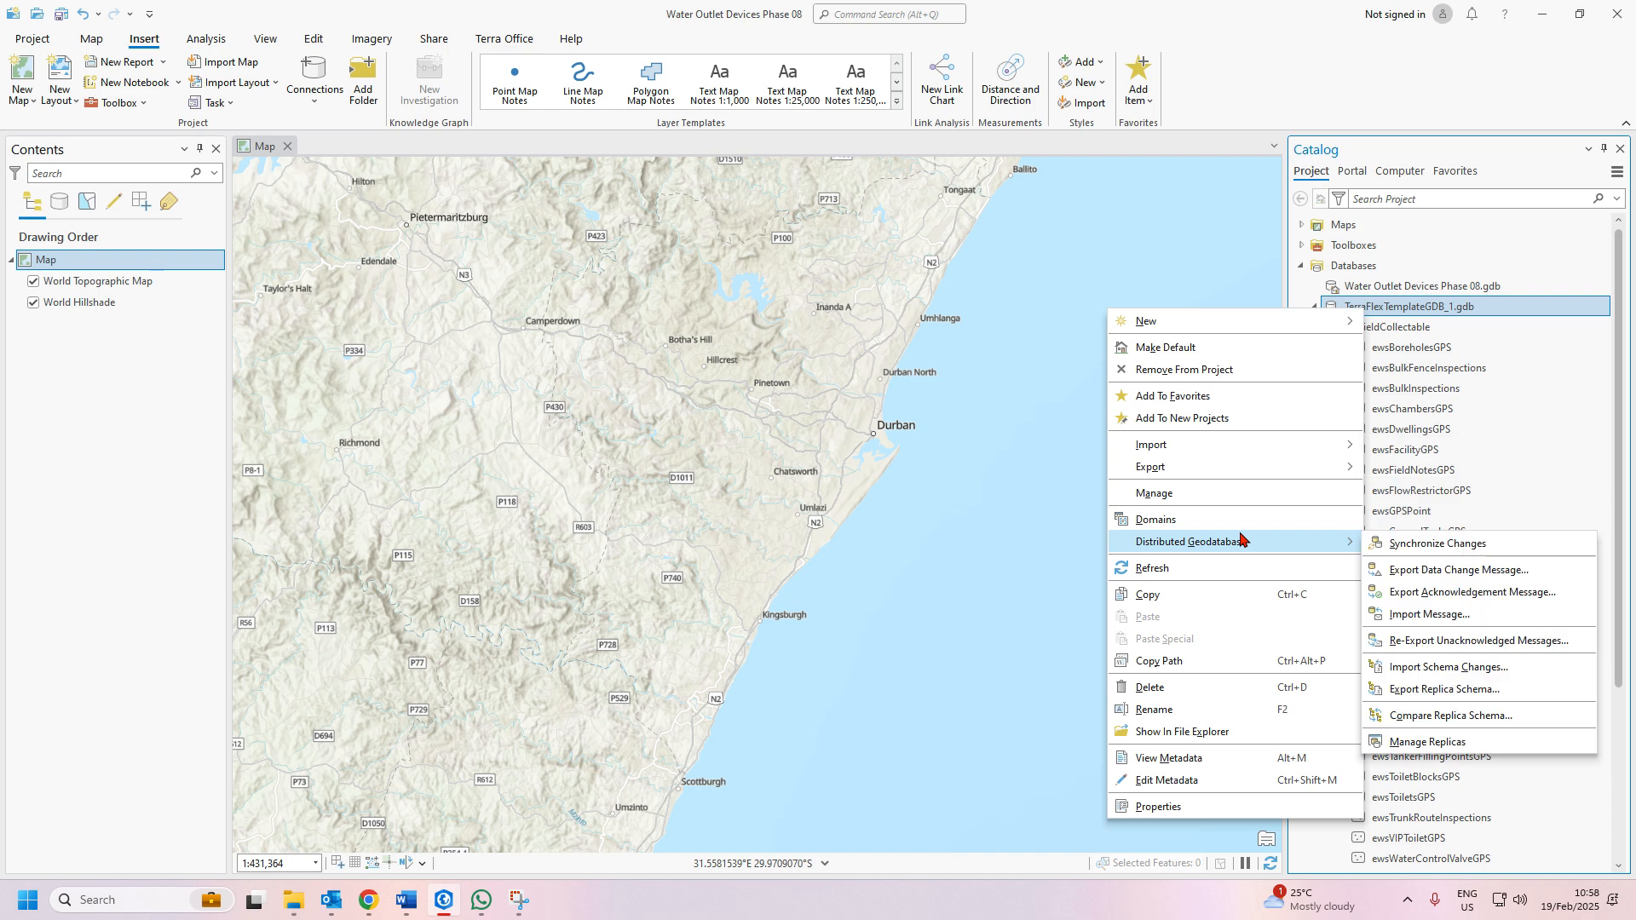
pyautogui.click(1184, 711)
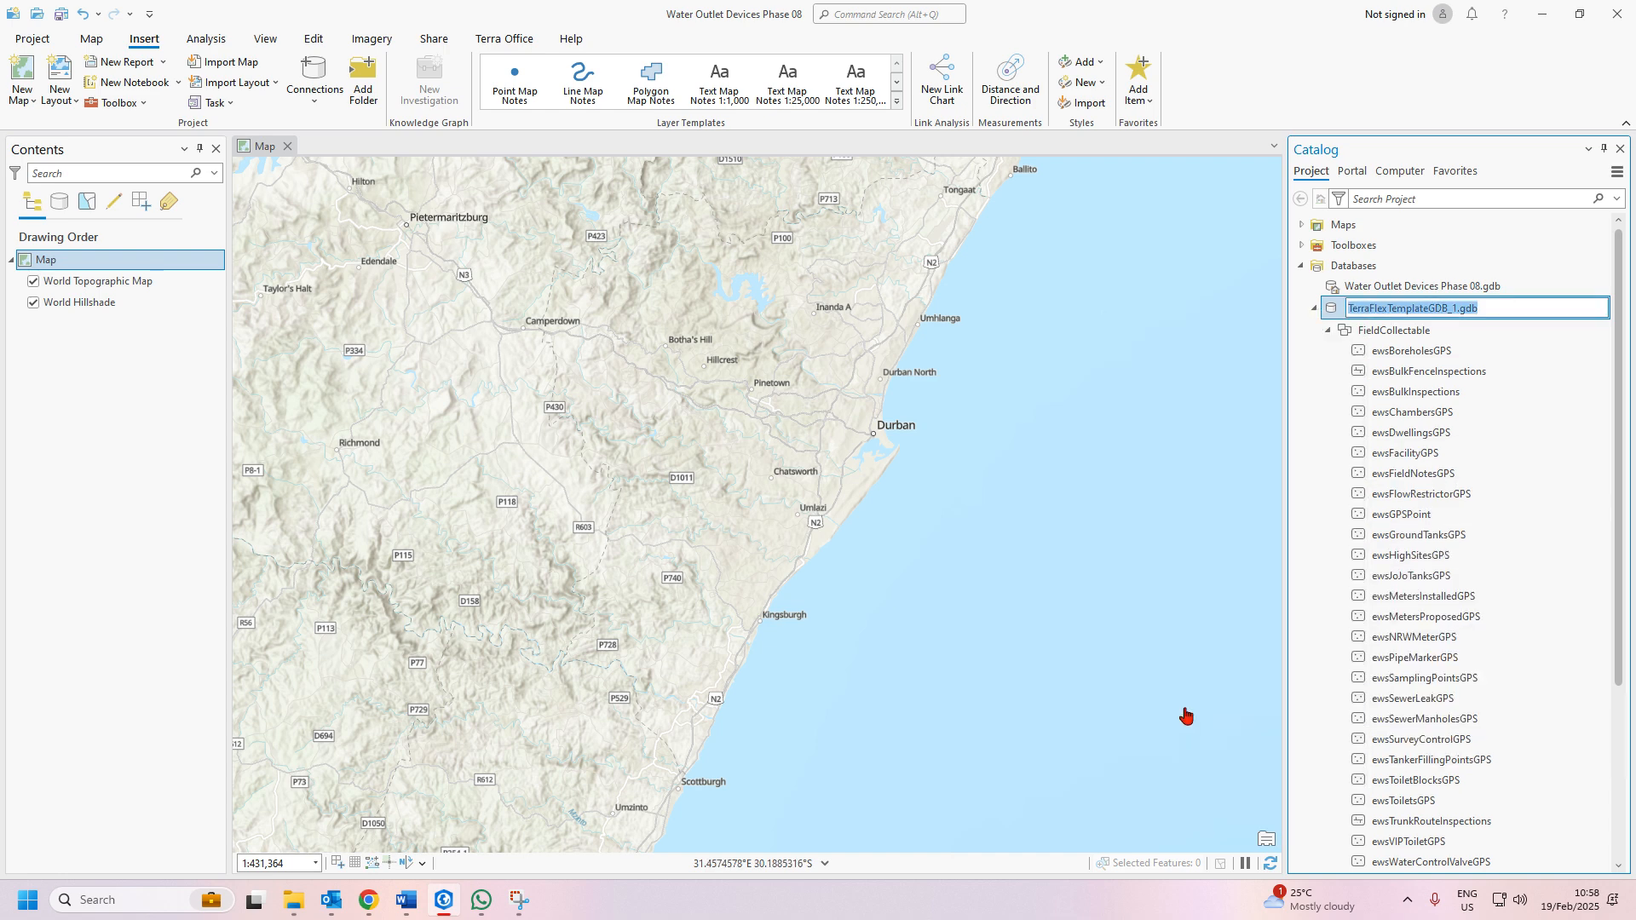
pyautogui.click(1458, 310)
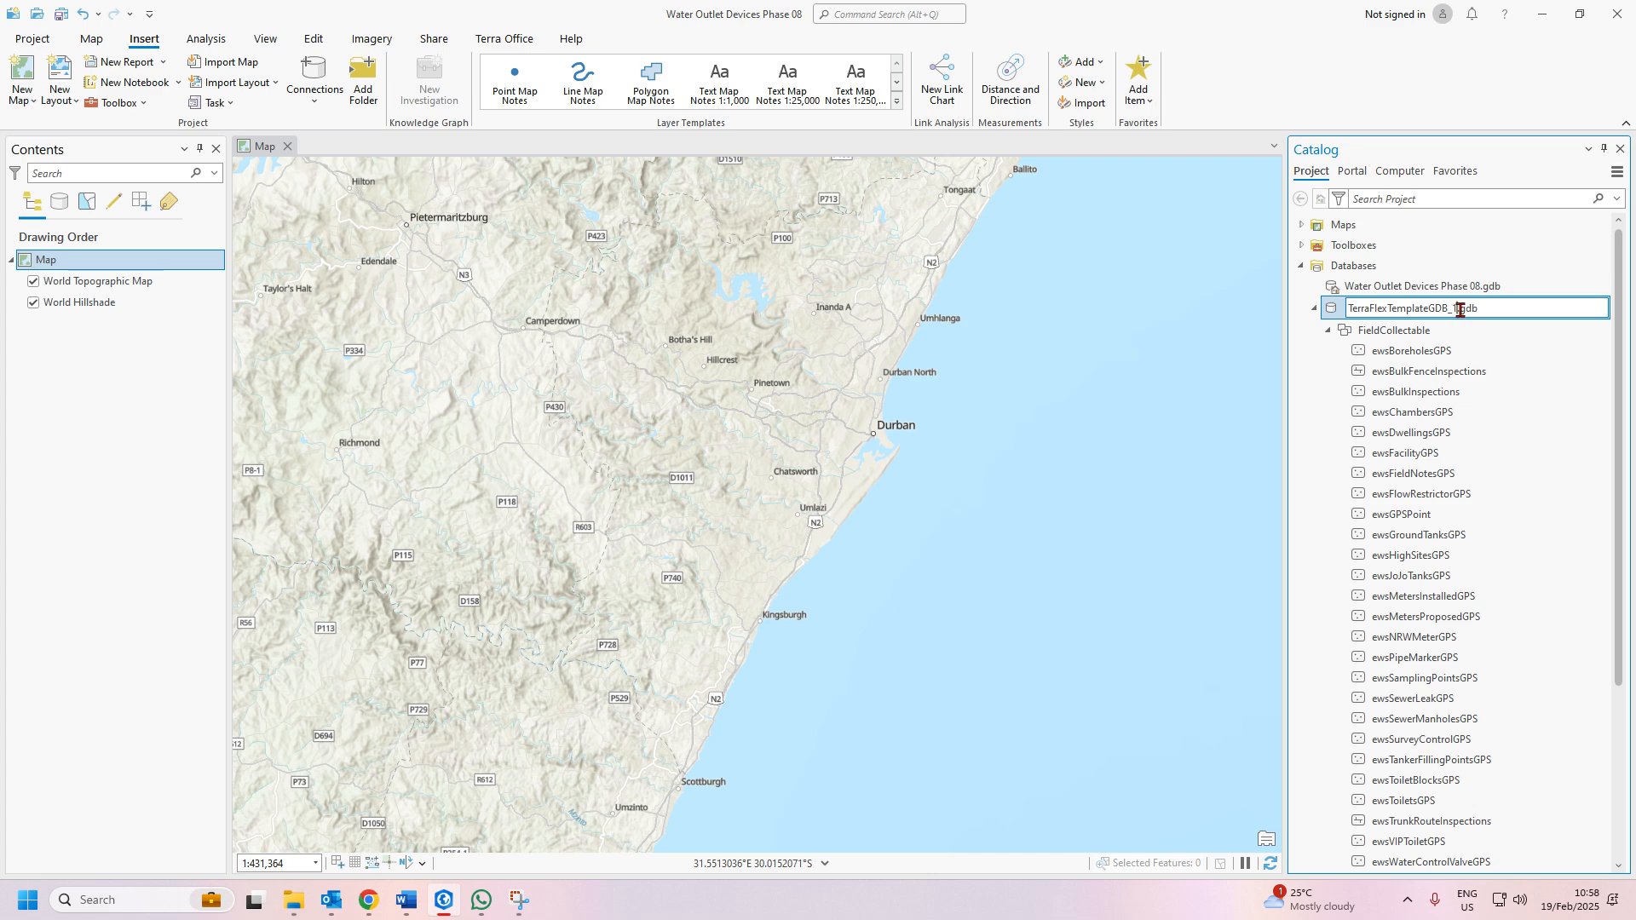
pyautogui.moveTo(1460, 310); pyautogui.dragTo(1310, 332)
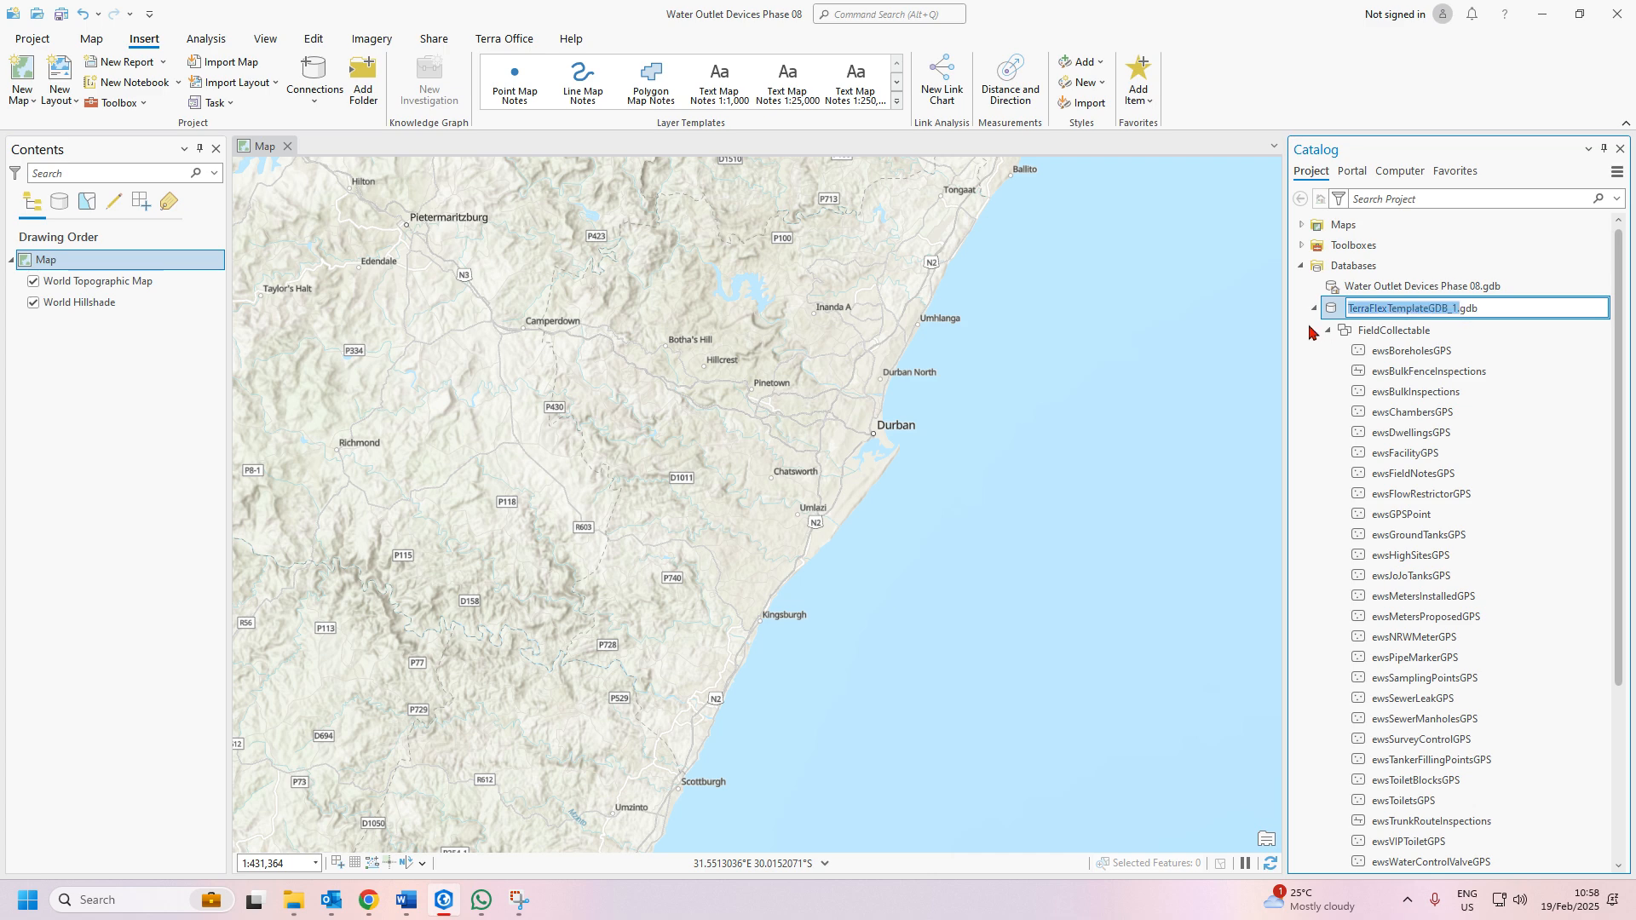
pyautogui.write('WOD')
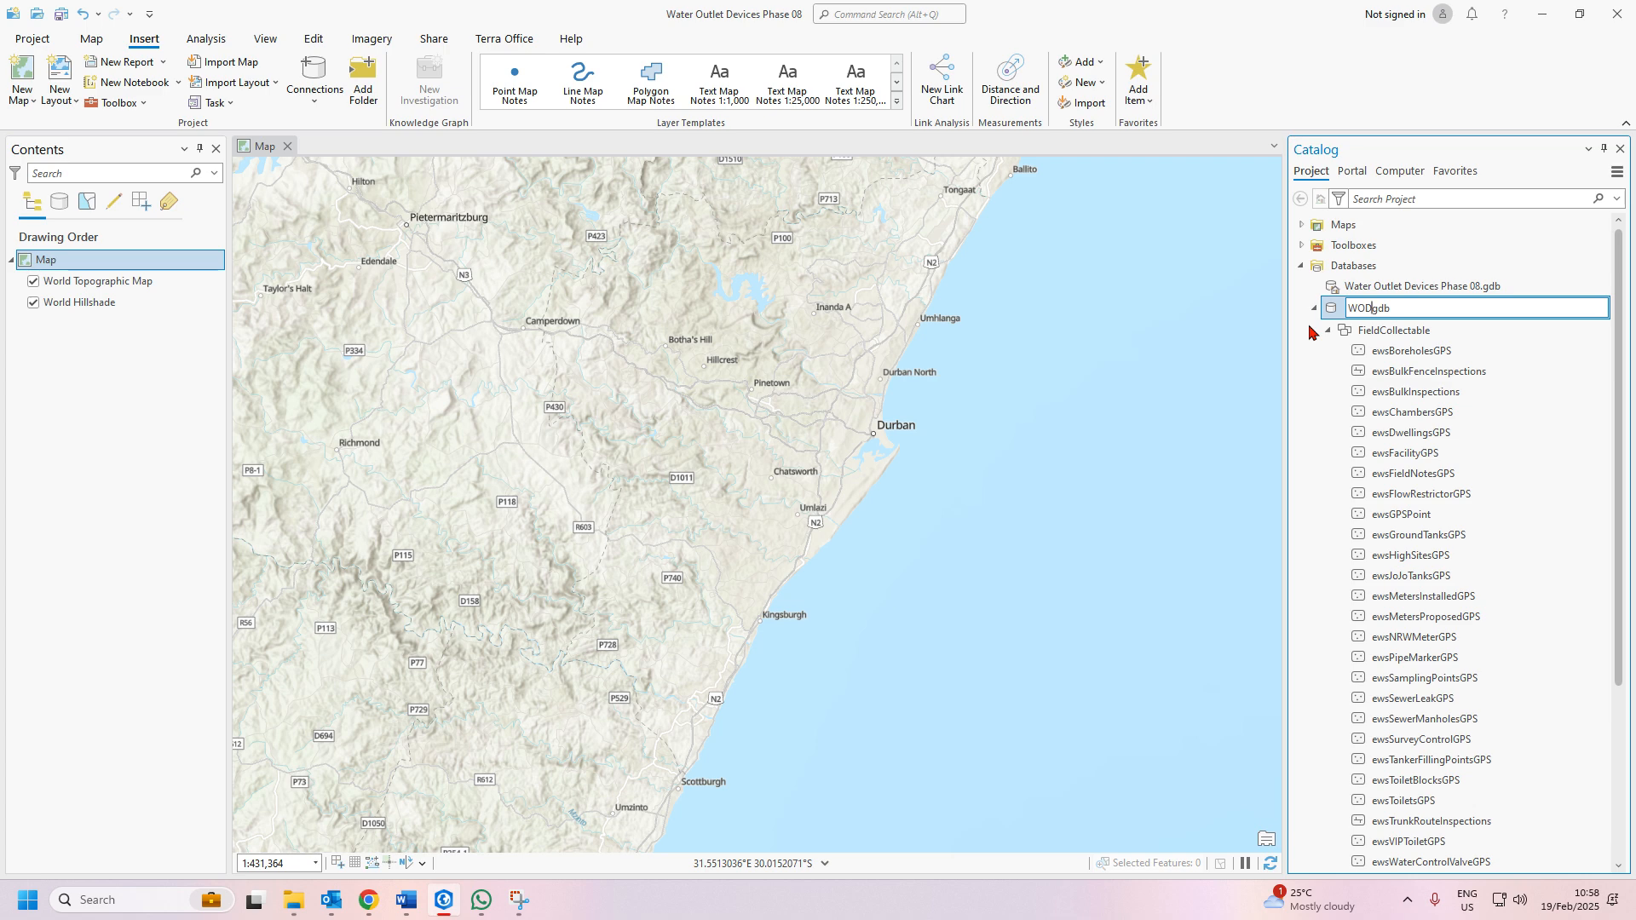
pyautogui.write('Phase08TF')
pyautogui.press('Return')
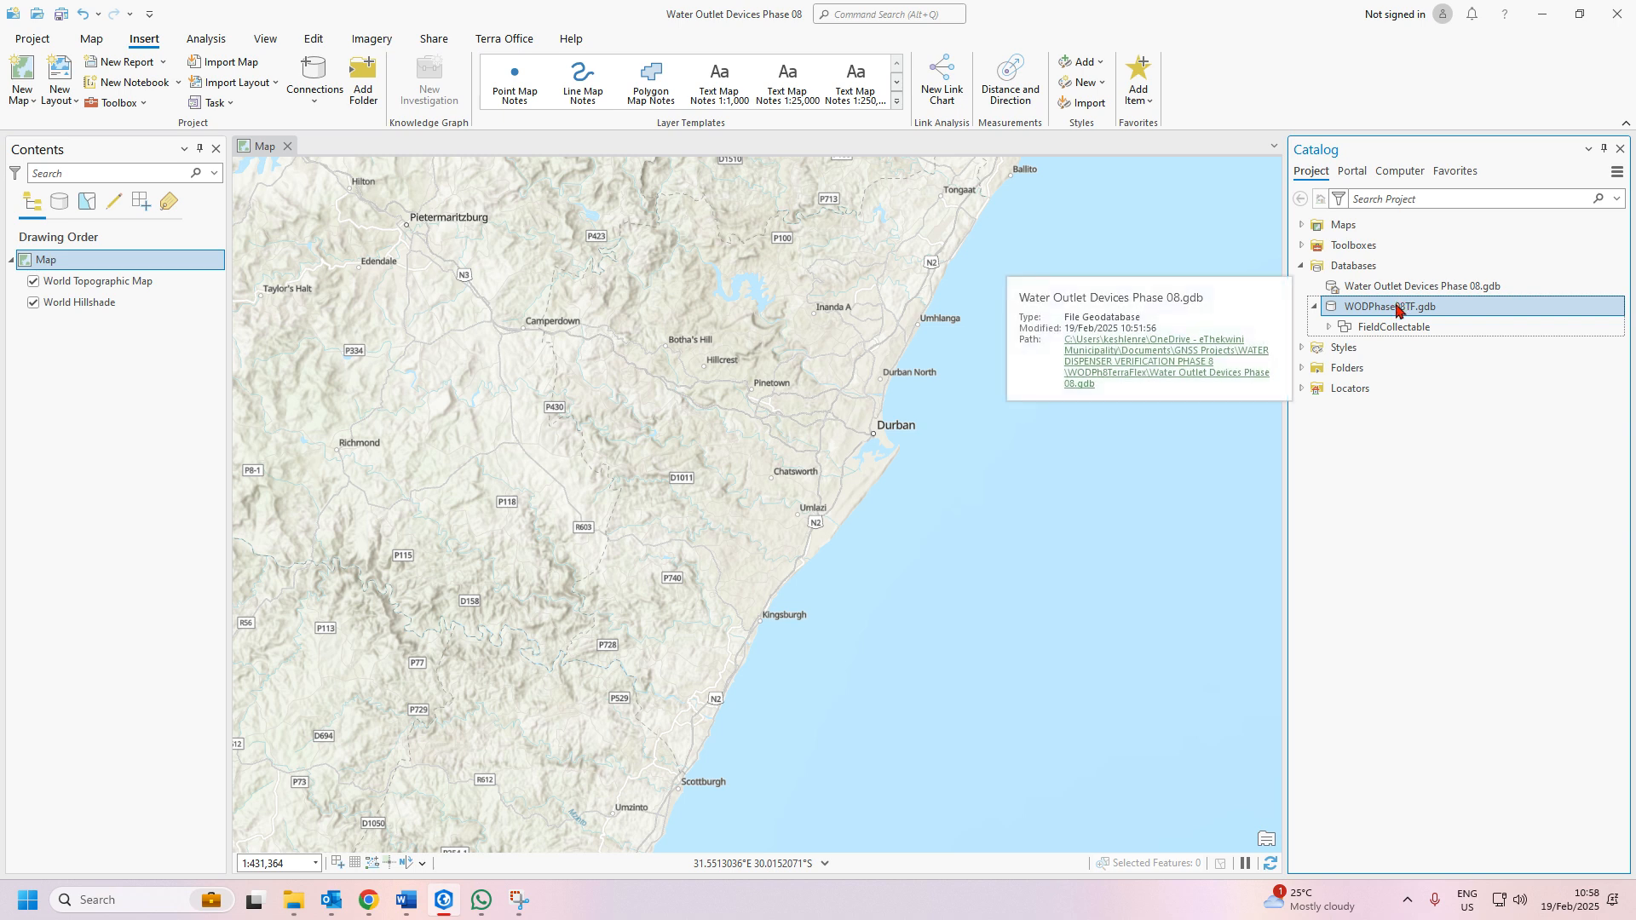
pyautogui.click(1328, 328)
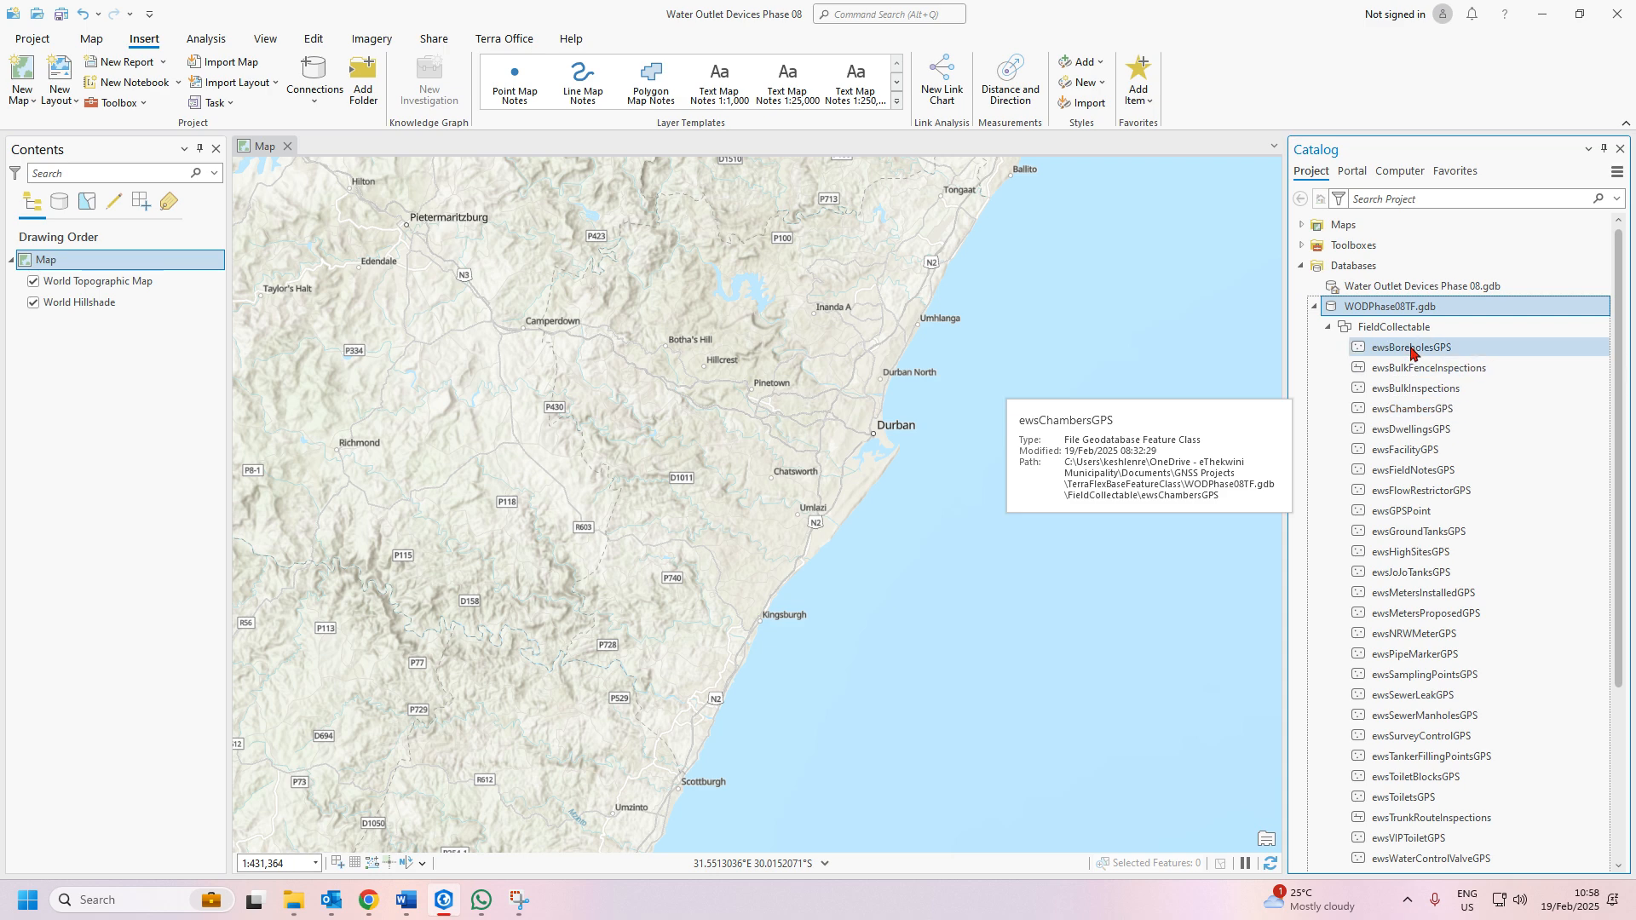
# Delete every feature class in FieldCollectable except ewsGPSPoint, ewsMetersInstalledGPS, ewsWaterLeakGPS and ewsWaterOutletDevicesGPS
pyautogui.scroll(-4, 1508, 711)
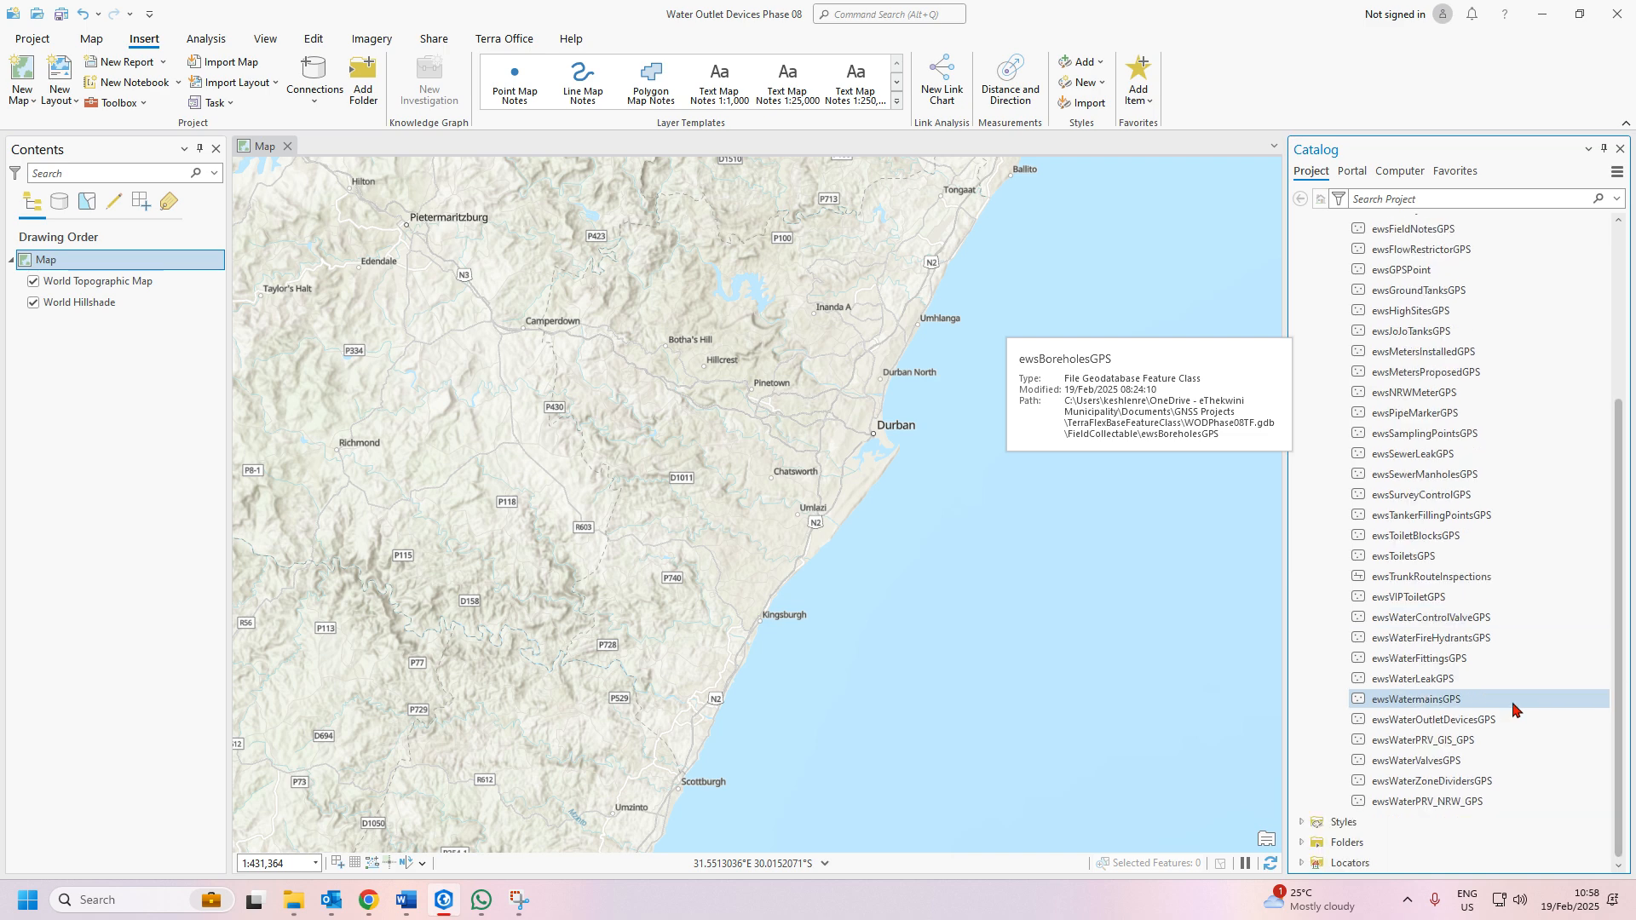
pyautogui.keyDown('shift'); pyautogui.click(1425, 803); pyautogui.keyUp('shift')
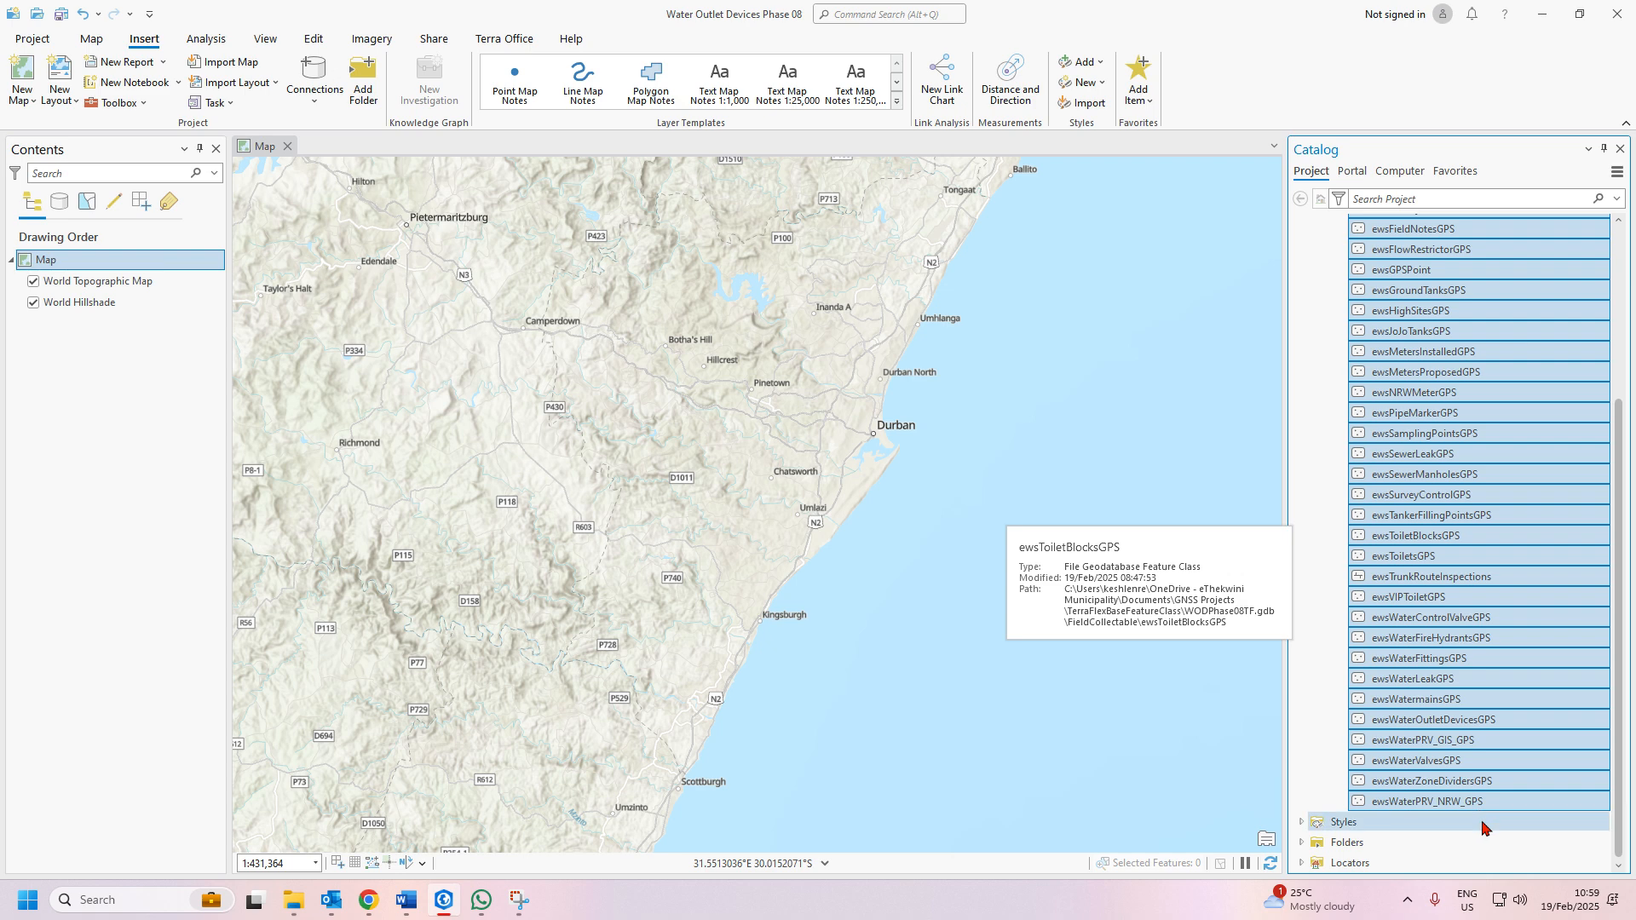
pyautogui.keyDown('ctrl'); pyautogui.click(1466, 725); pyautogui.keyUp('ctrl')
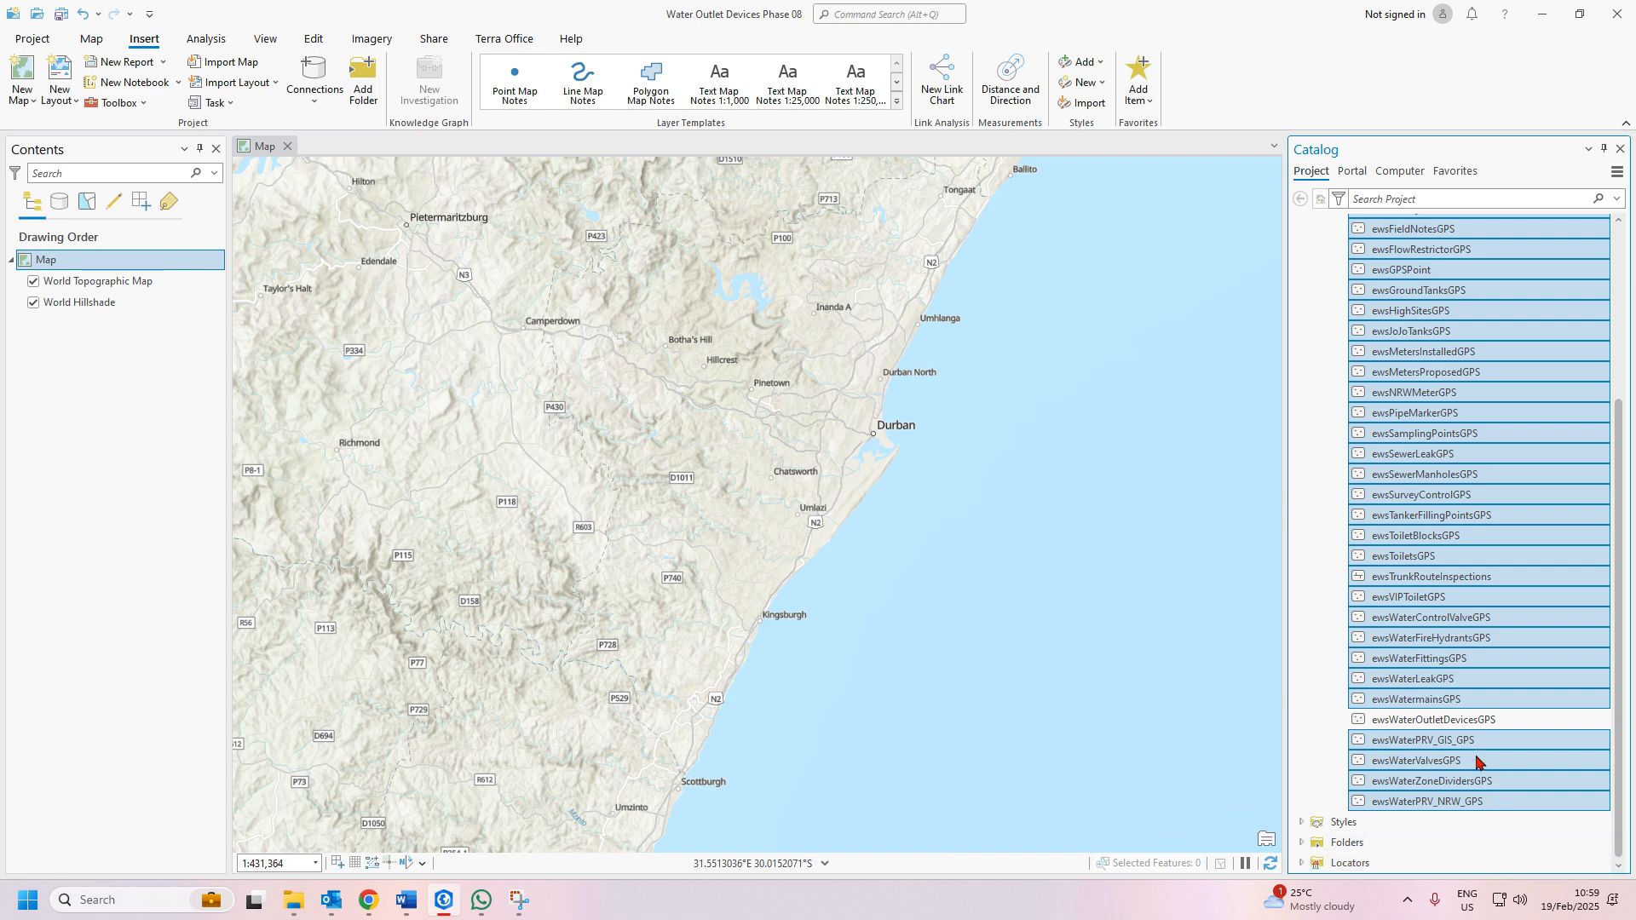
pyautogui.keyDown('ctrl'); pyautogui.click(1462, 682); pyautogui.keyUp('ctrl')
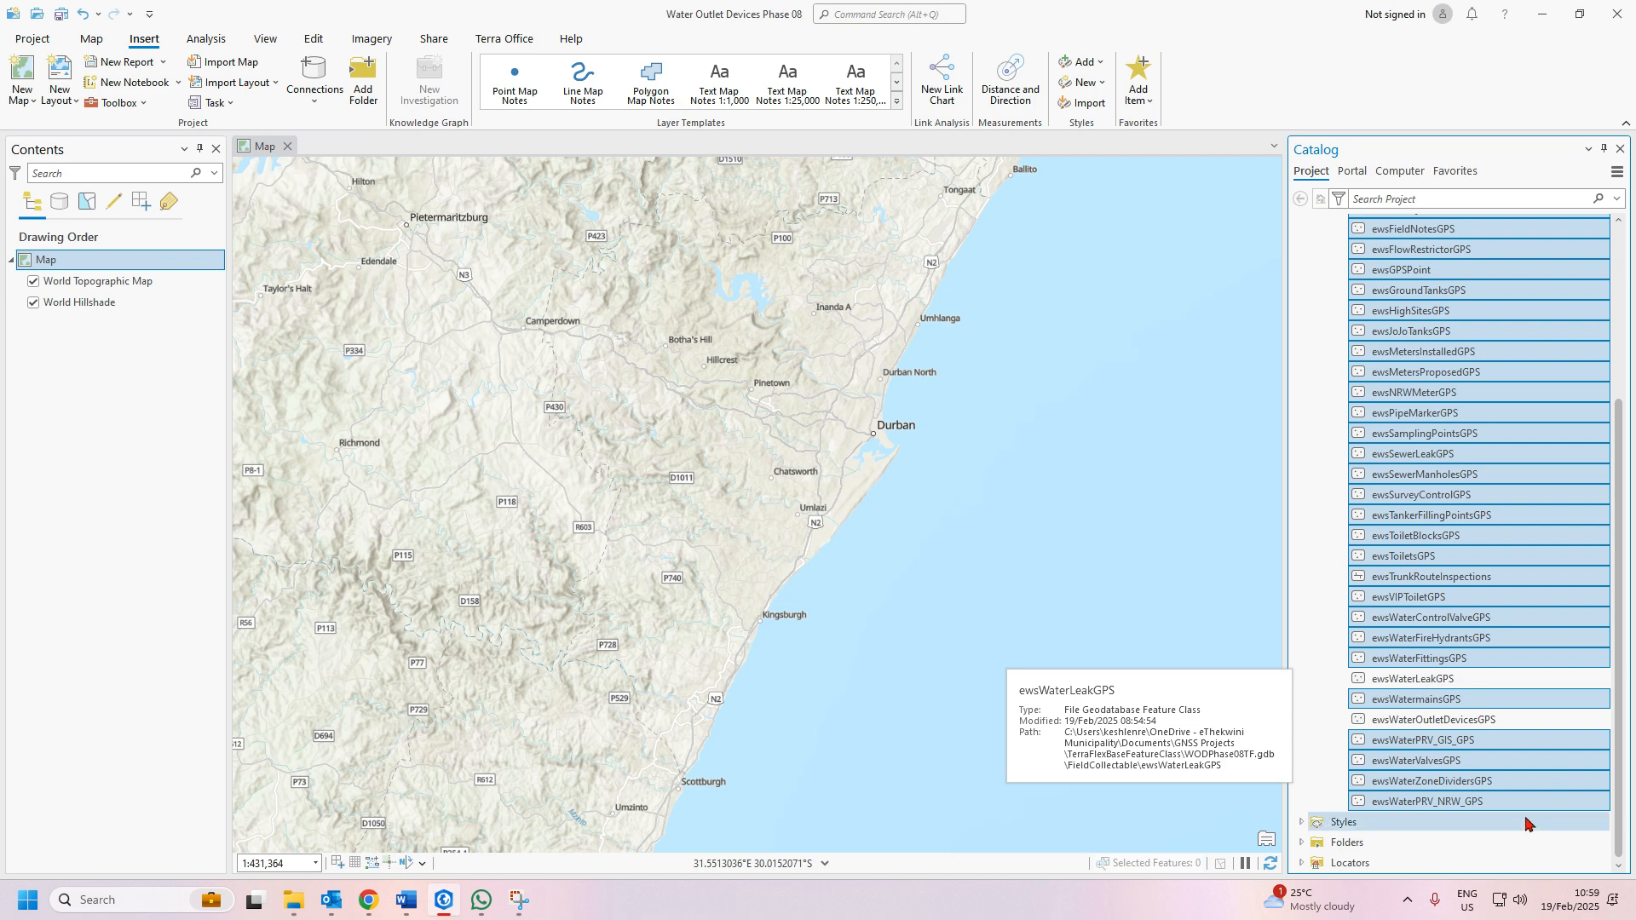
pyautogui.scroll(1, 1477, 803)
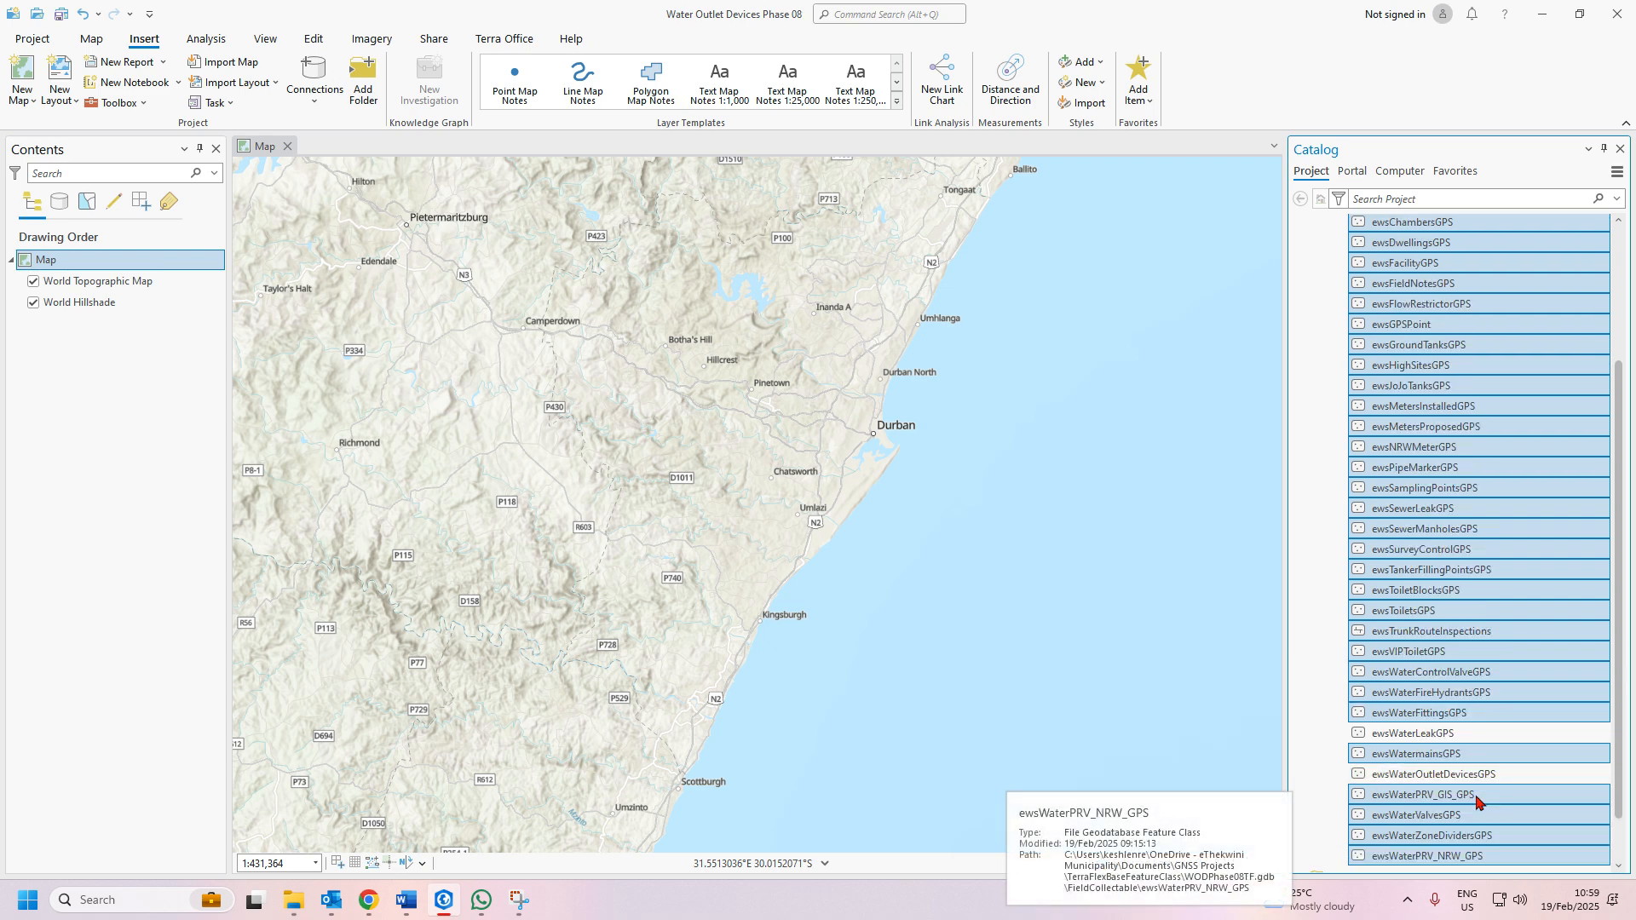
pyautogui.keyDown('ctrl'); pyautogui.click(1429, 328); pyautogui.keyUp('ctrl')
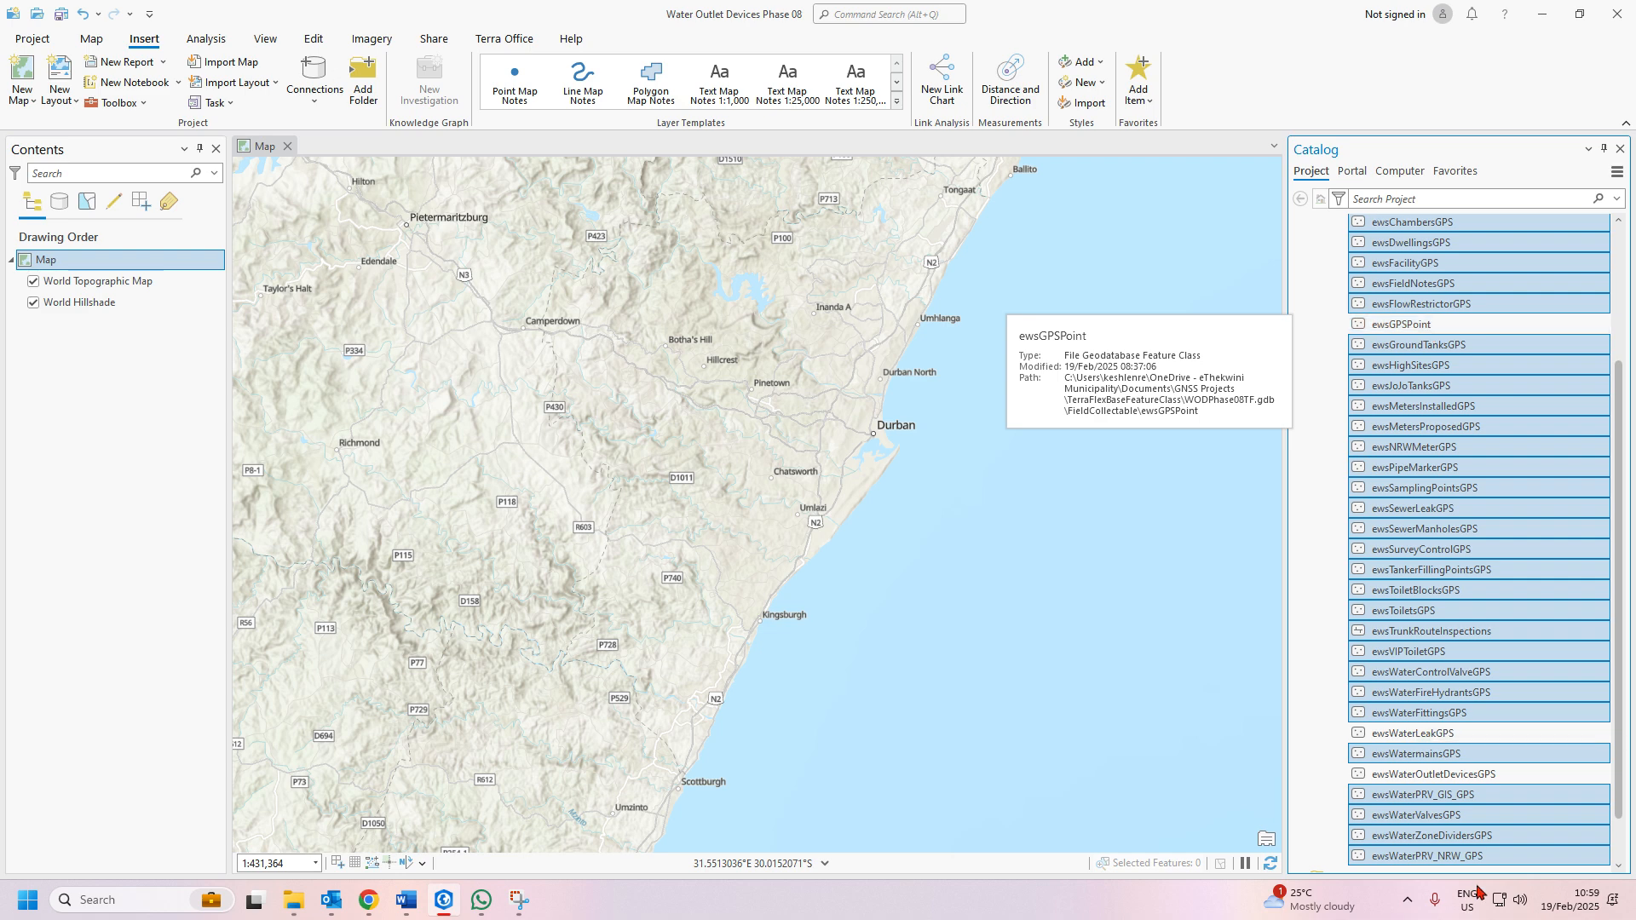
pyautogui.scroll(2, 1506, 824)
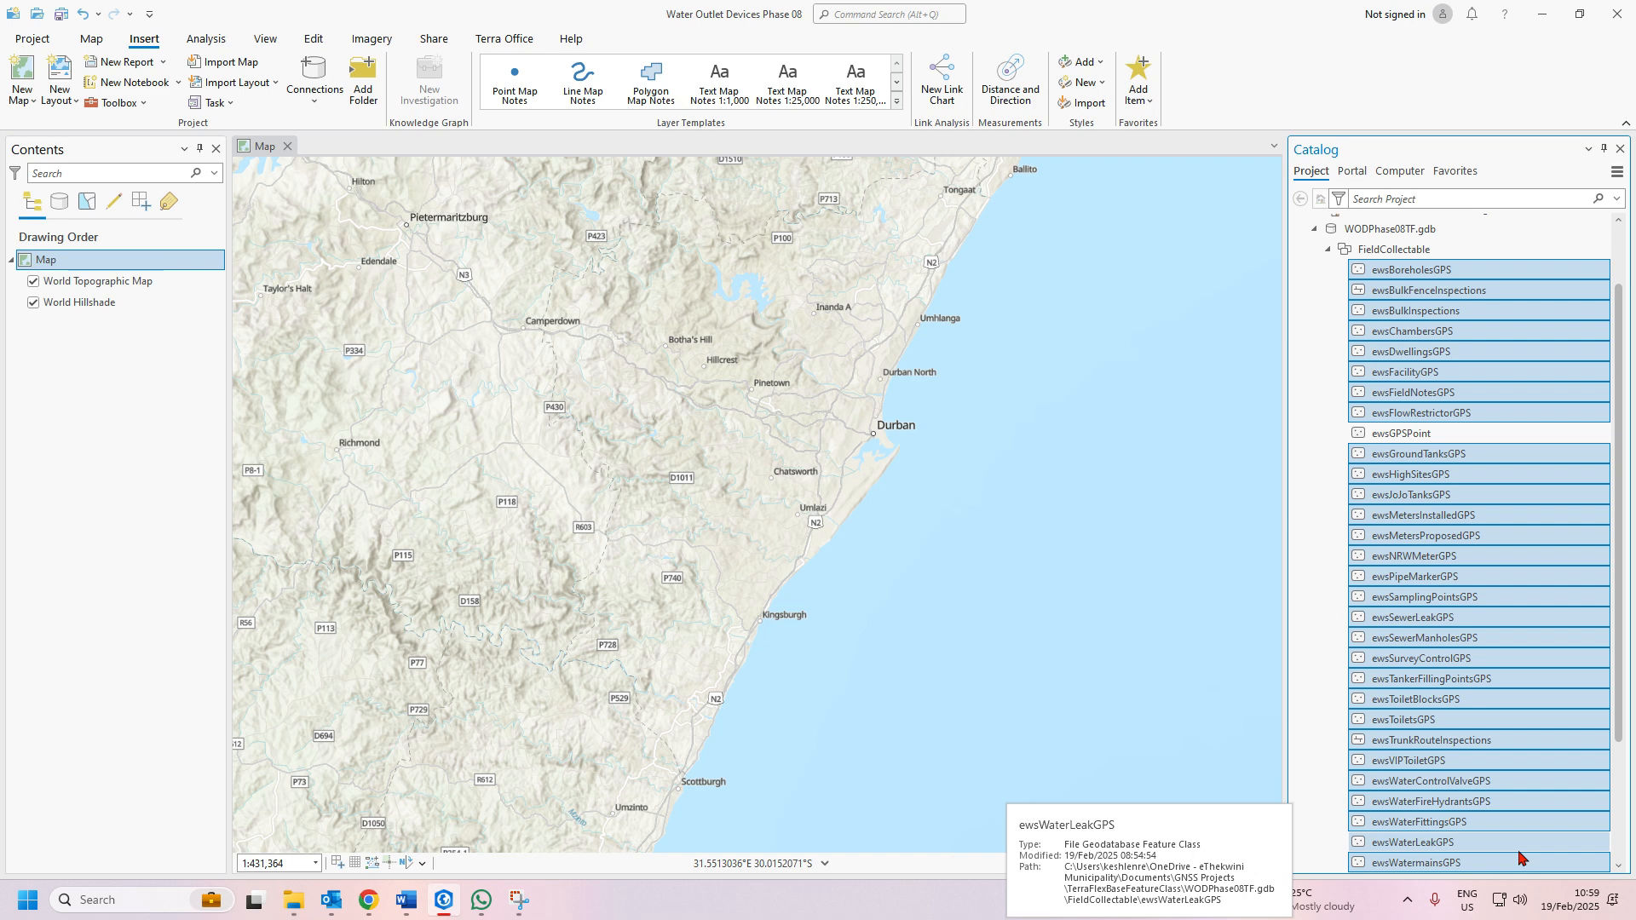
pyautogui.keyDown('ctrl'); pyautogui.click(1521, 858); pyautogui.keyUp('ctrl')
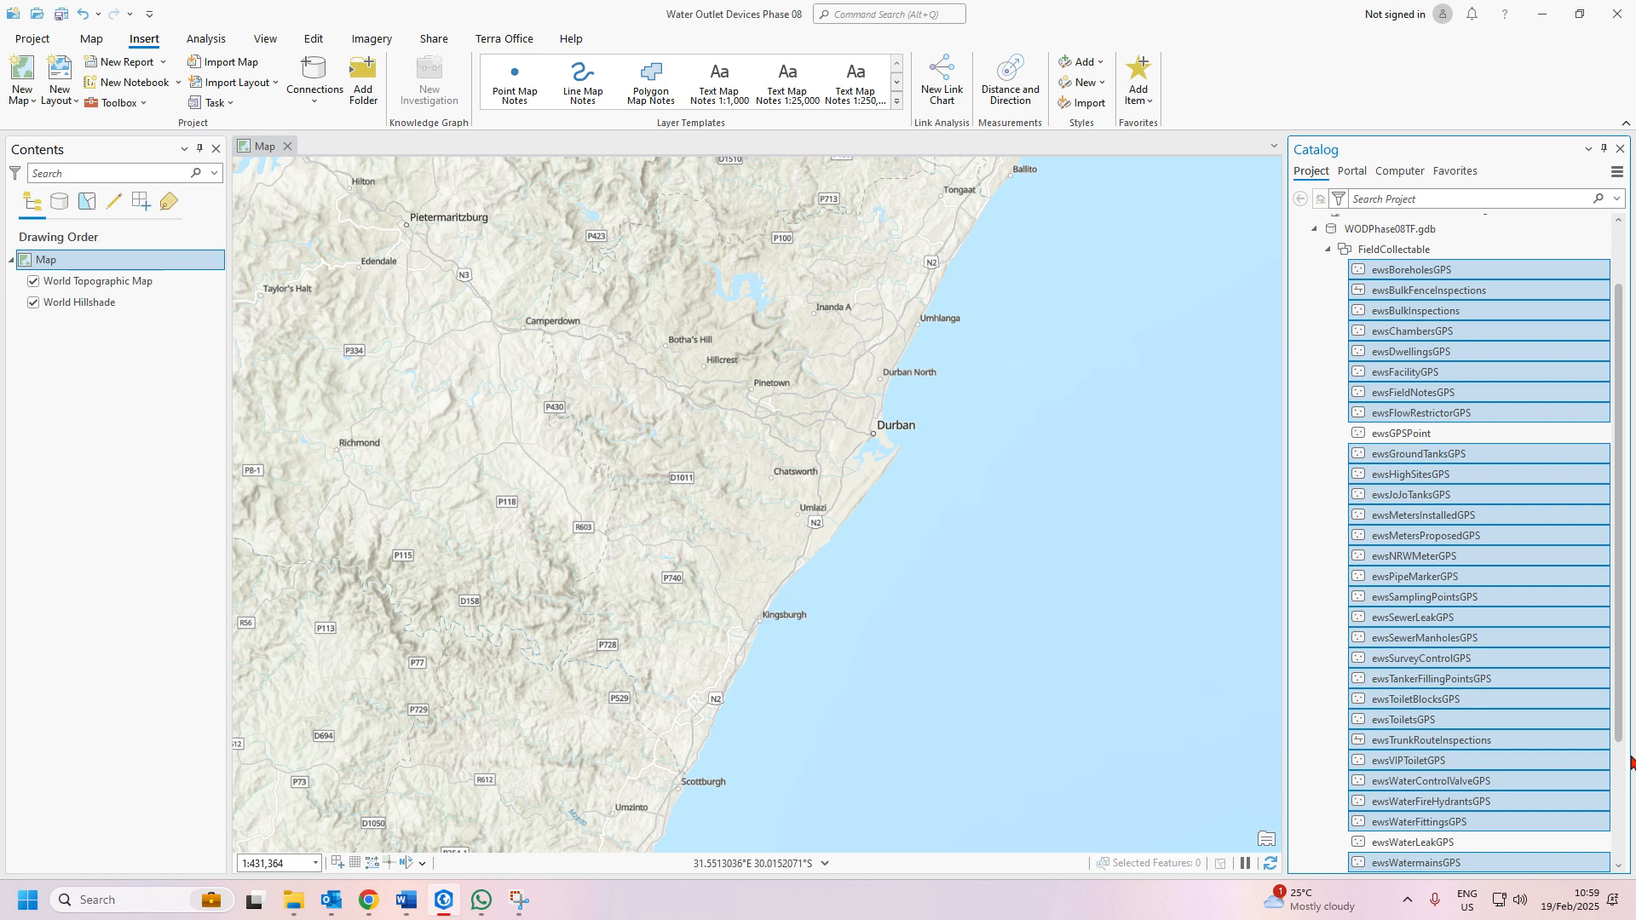
pyautogui.keyDown('ctrl'); pyautogui.click(1462, 523); pyautogui.keyUp('ctrl')
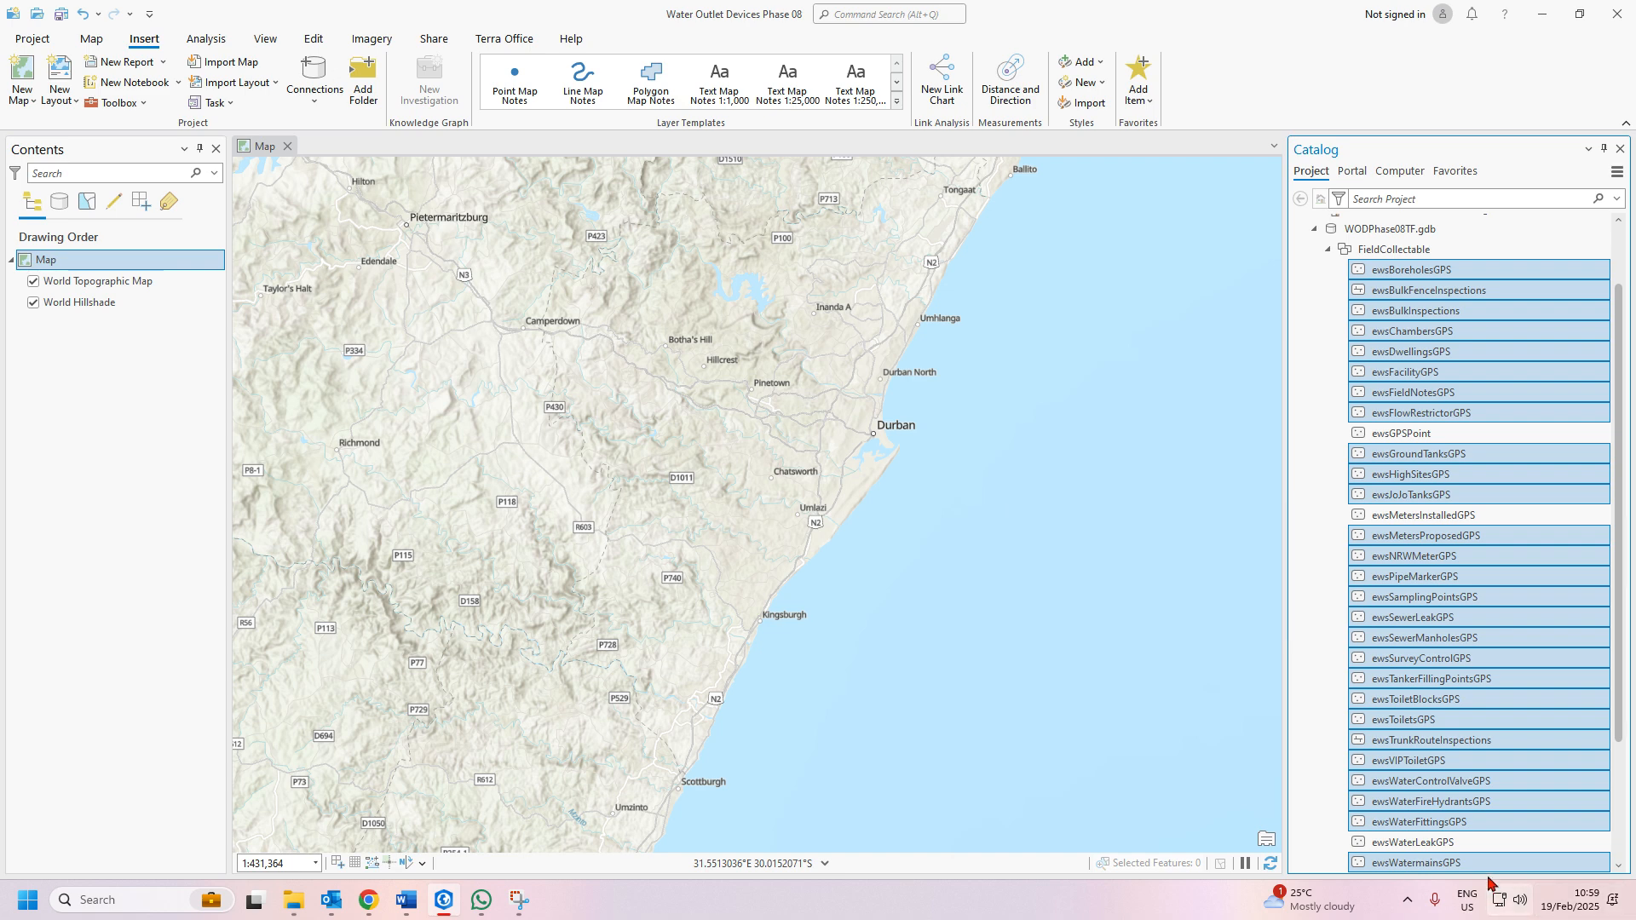
pyautogui.scroll(-2, 1506, 855)
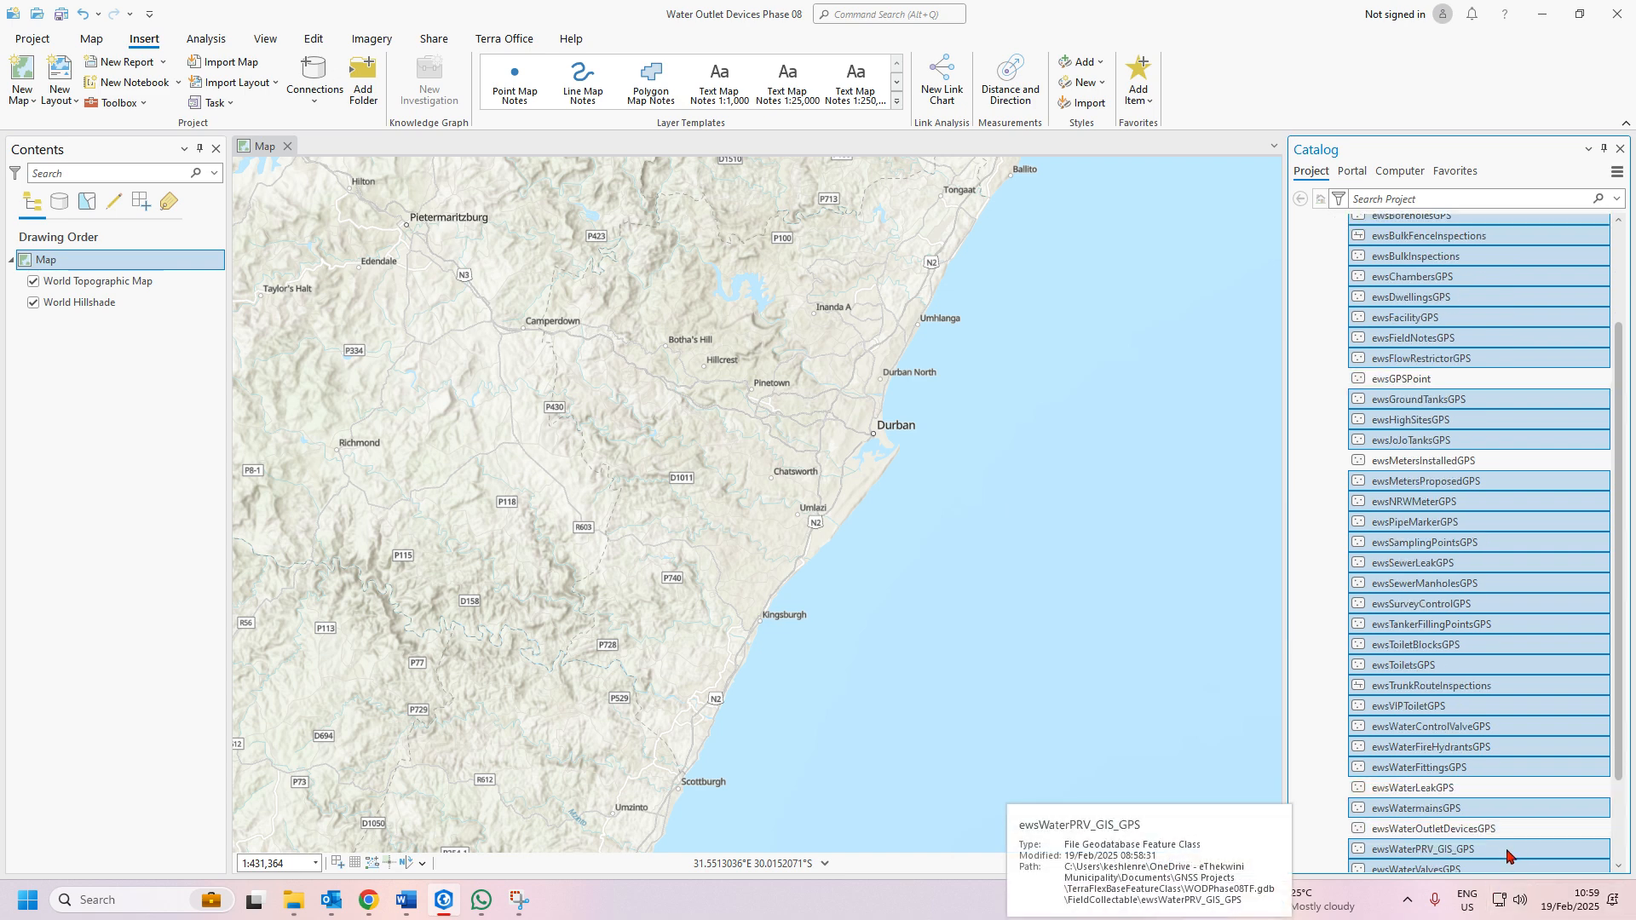
pyautogui.scroll(-3, 1540, 685)
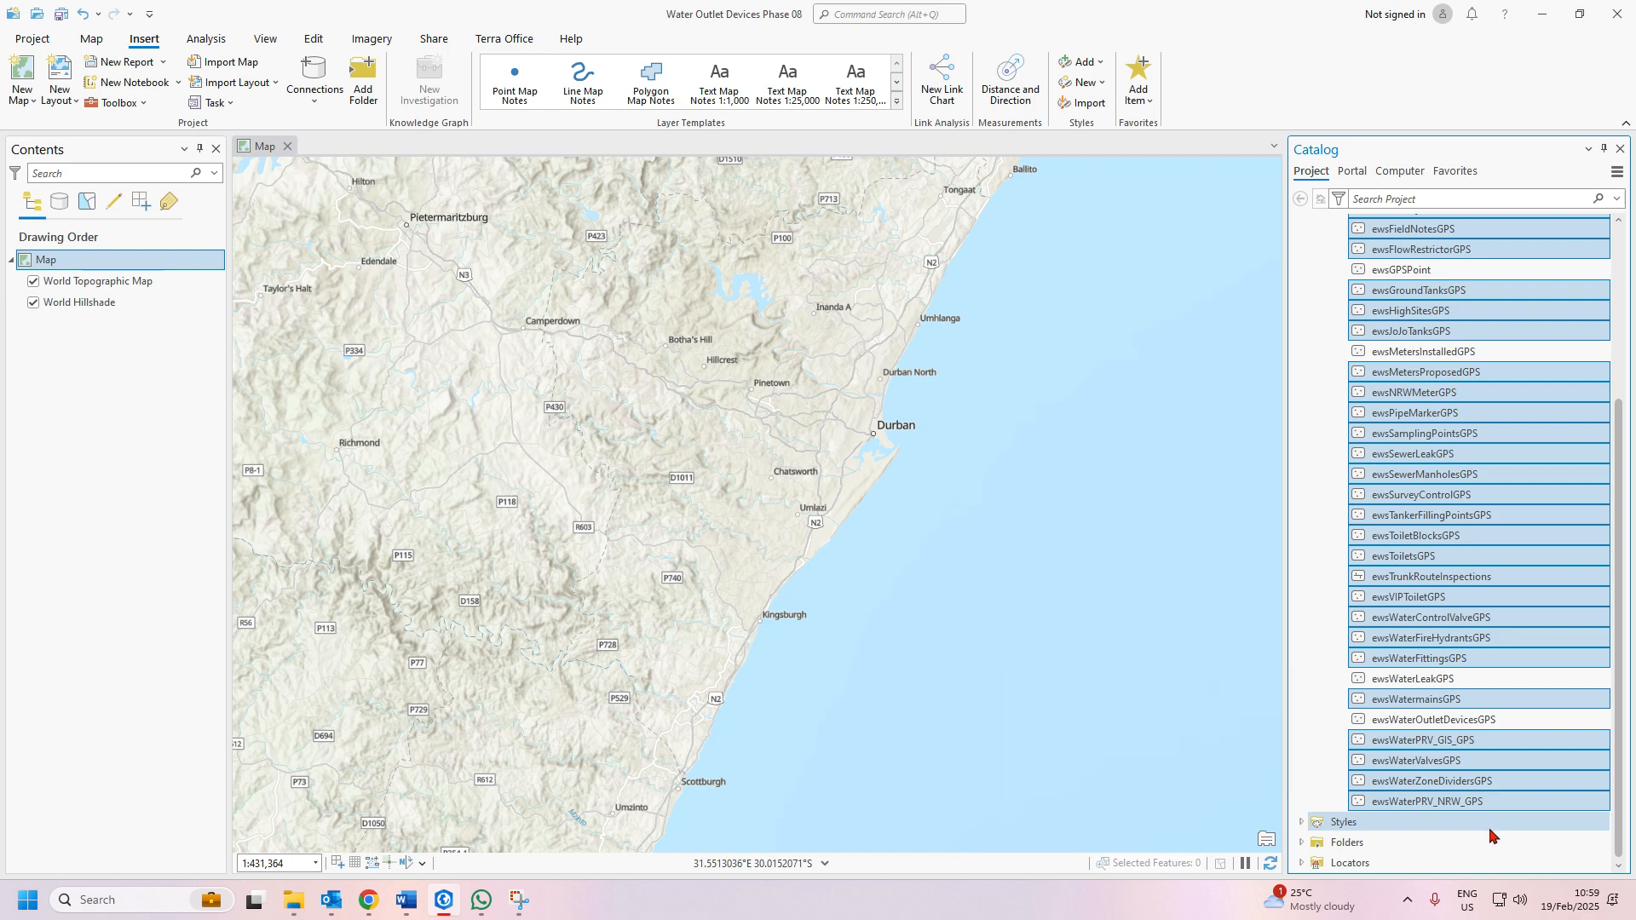
pyautogui.scroll(1, 1444, 542)
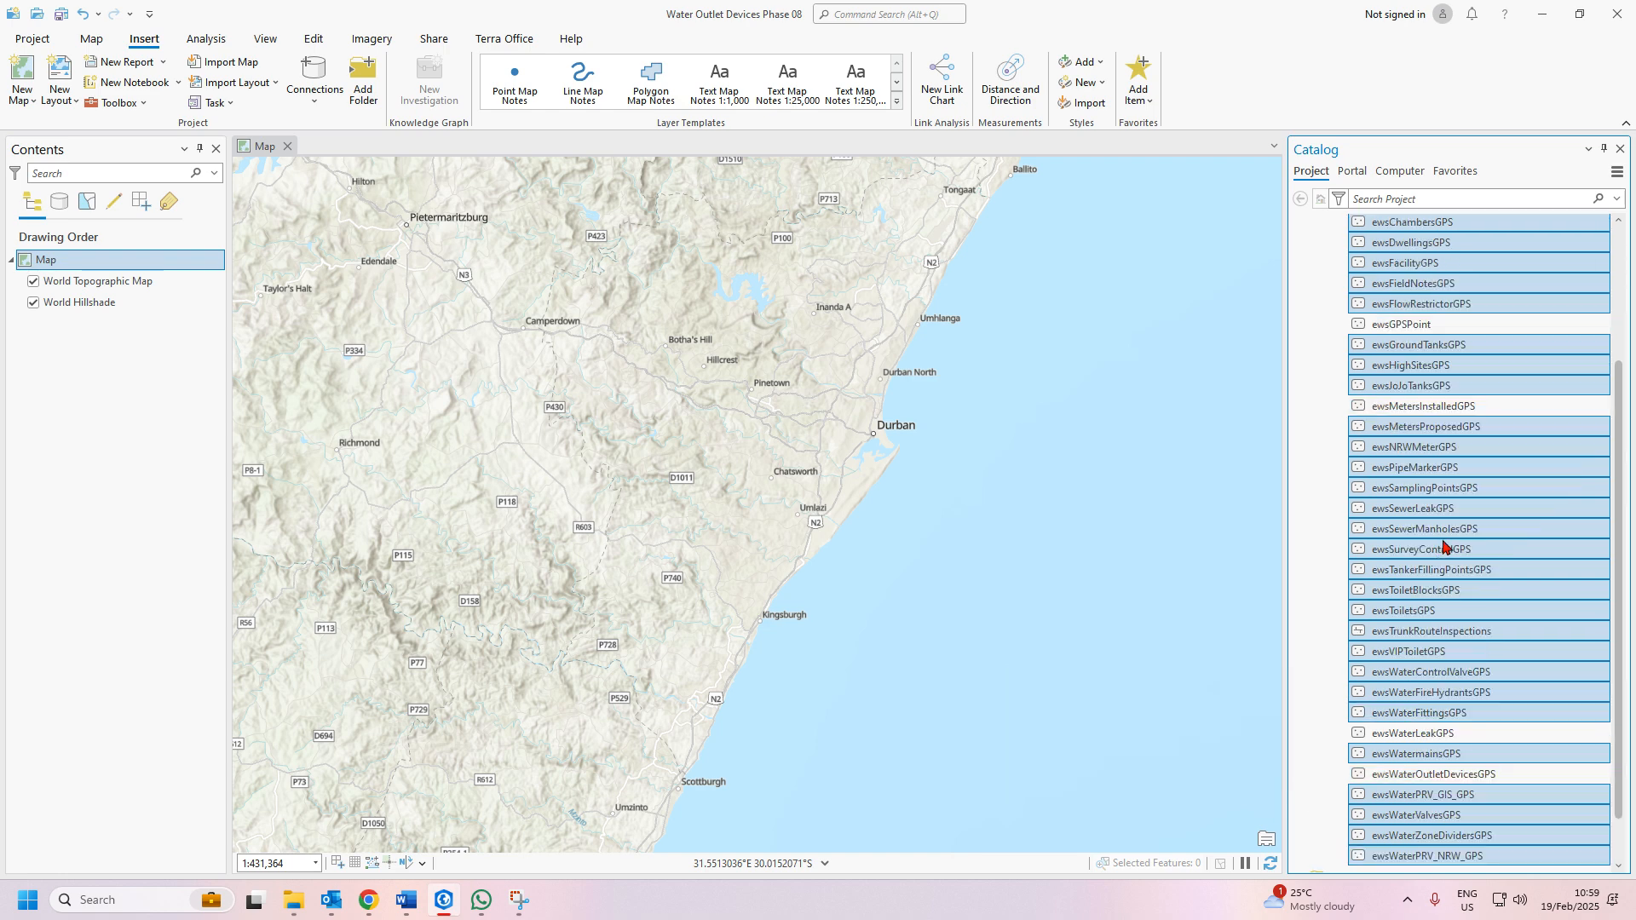
pyautogui.scroll(2, 1460, 801)
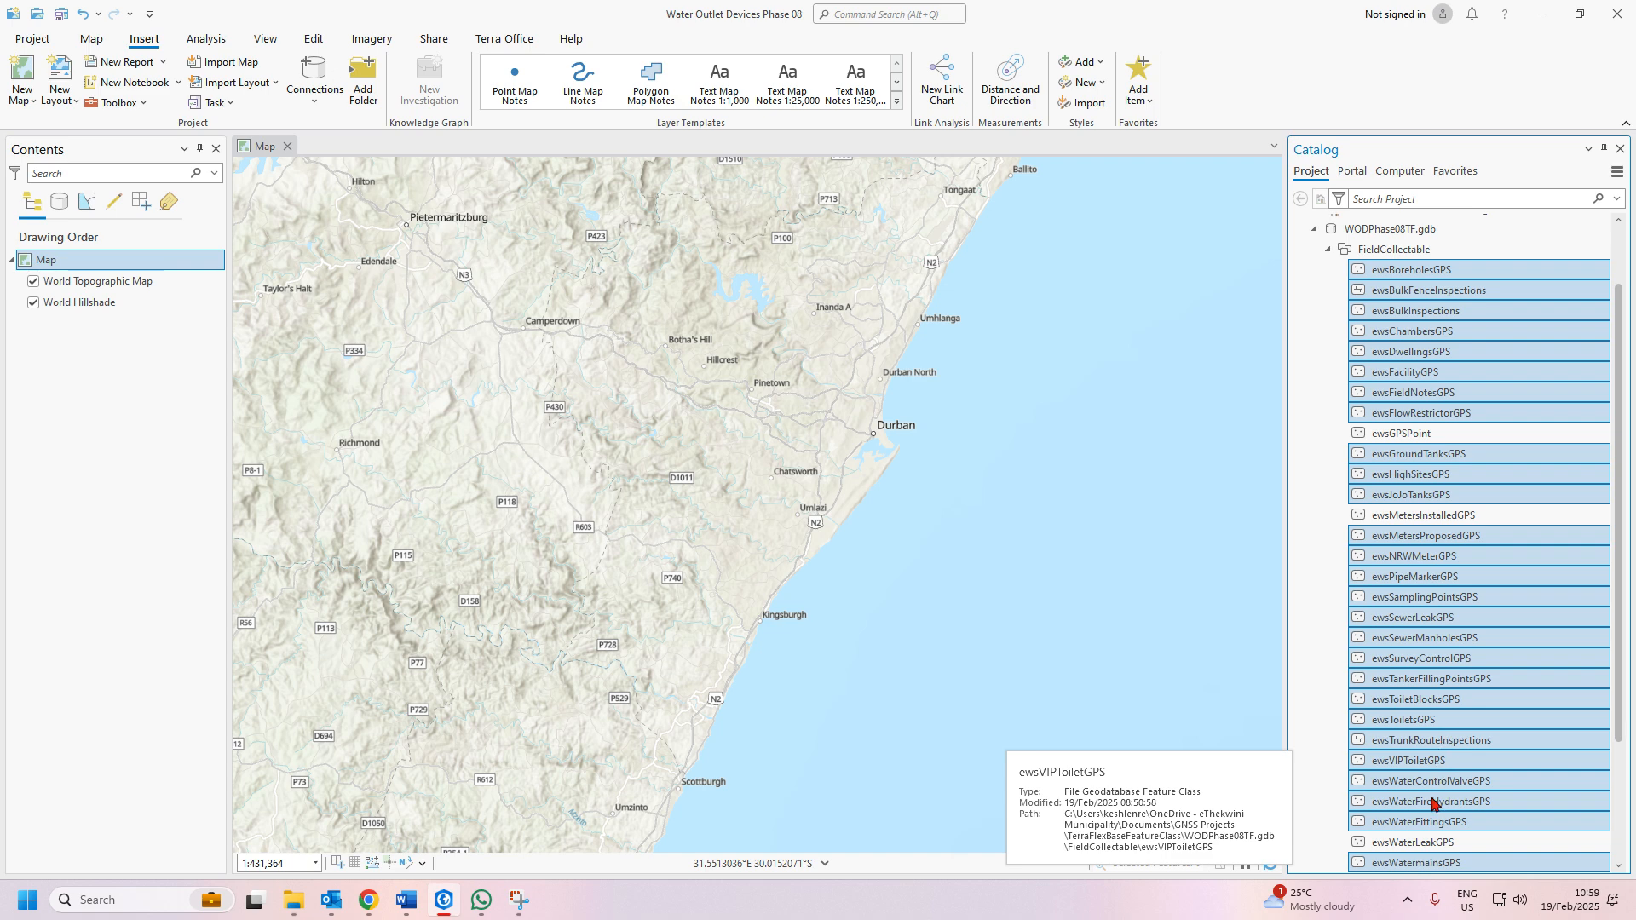
pyautogui.scroll(-1, 1431, 822)
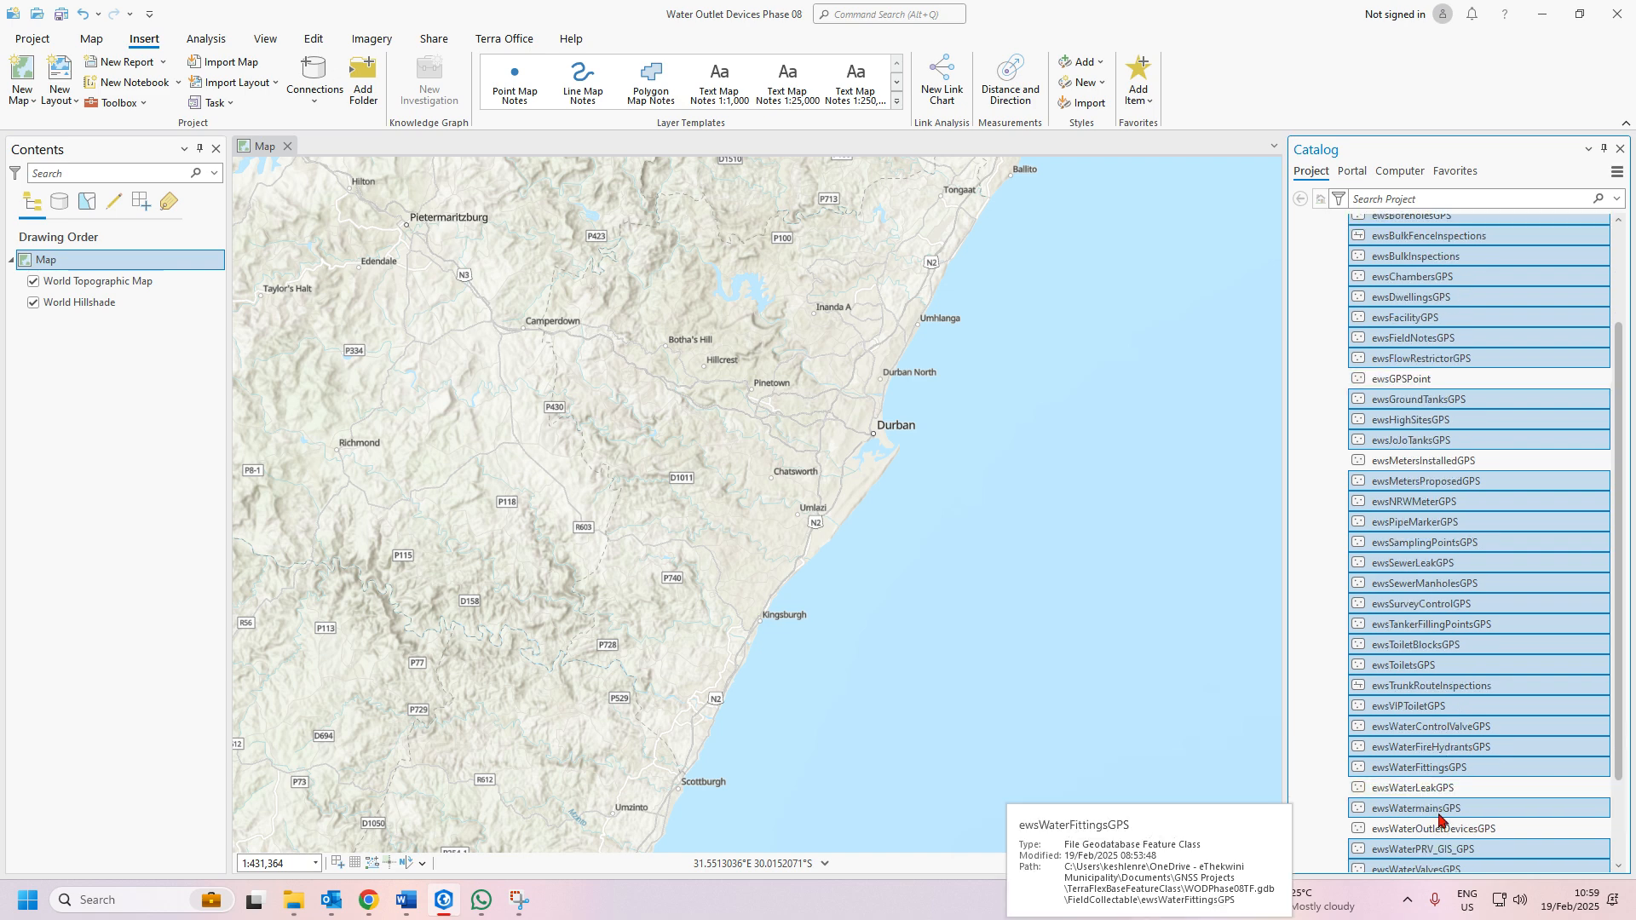
pyautogui.scroll(-1, 1438, 816)
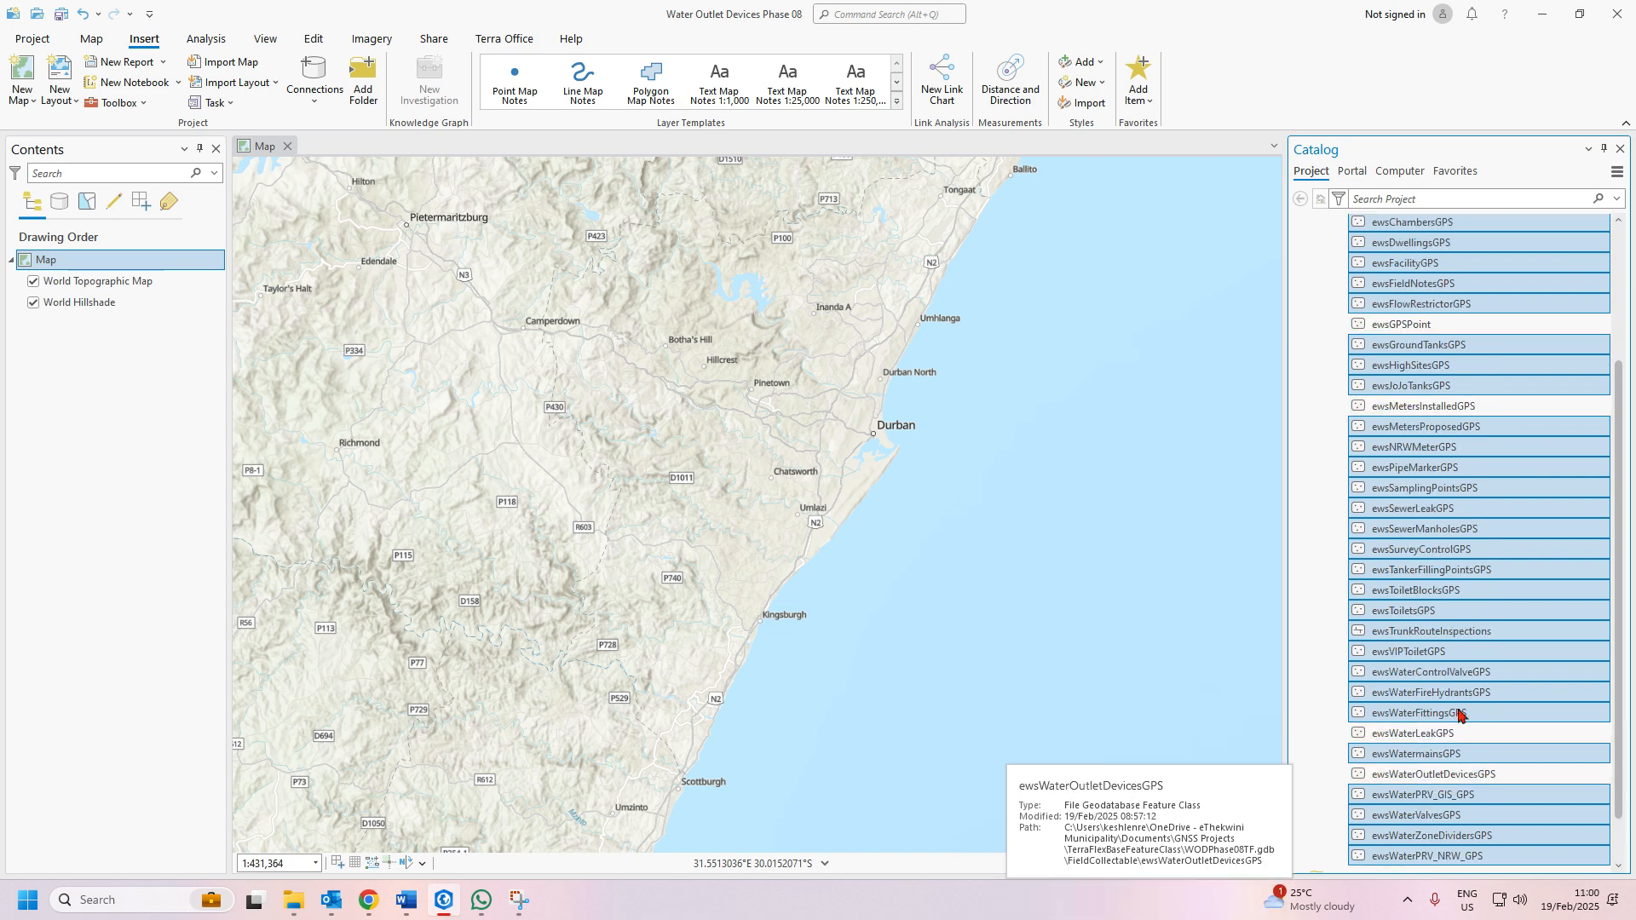
pyautogui.scroll(-1, 1479, 857)
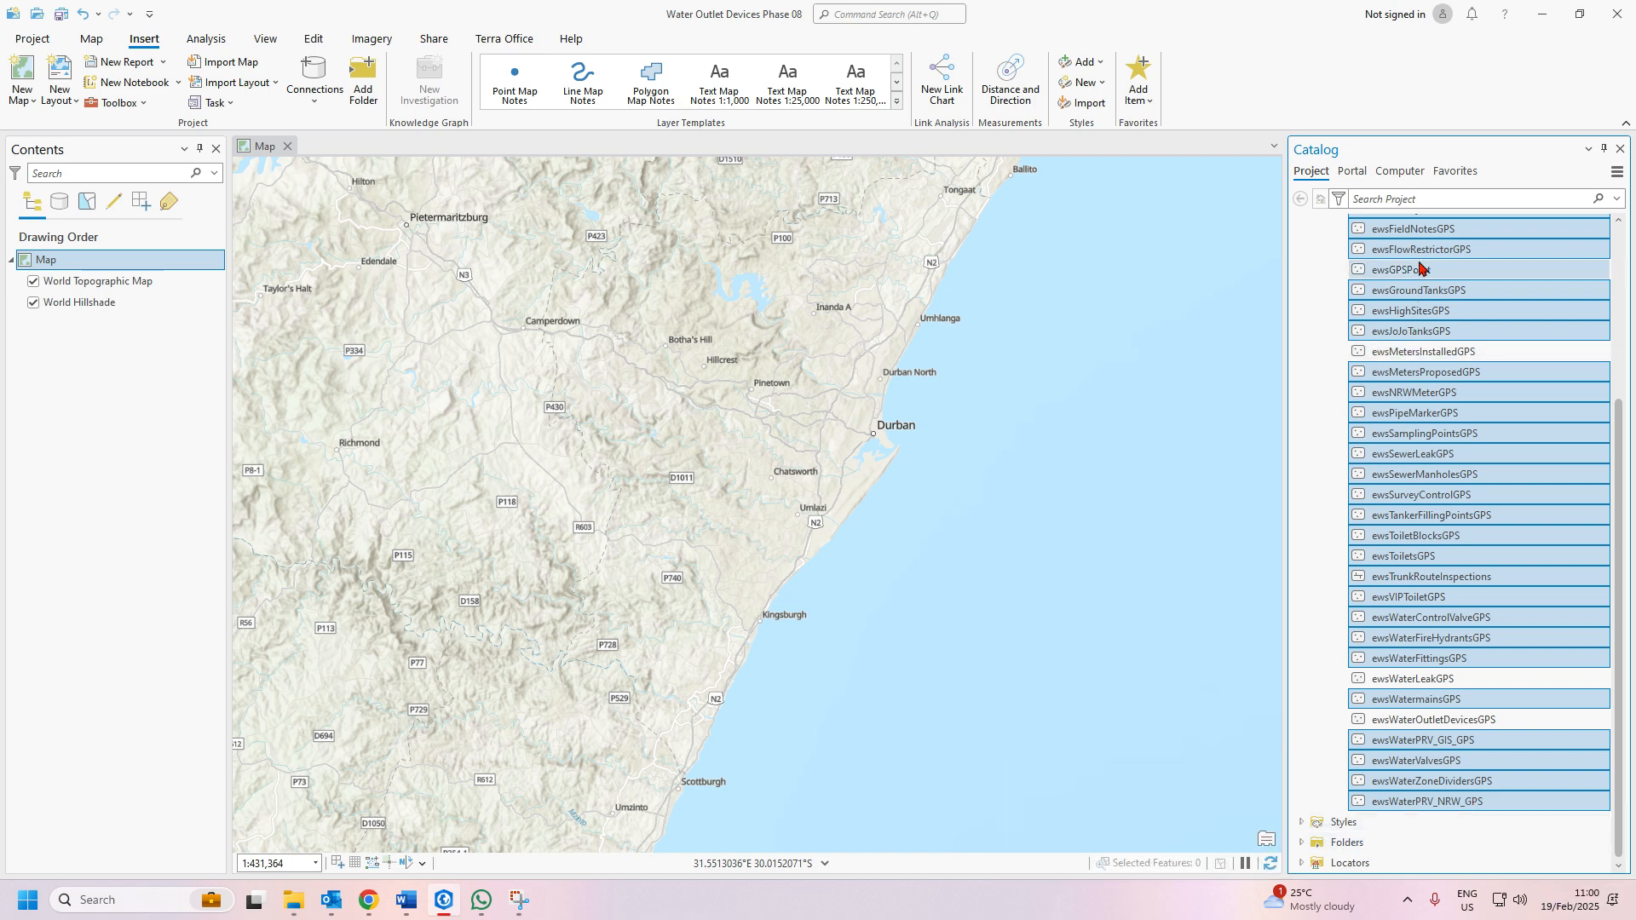
pyautogui.rightClick(1421, 248)
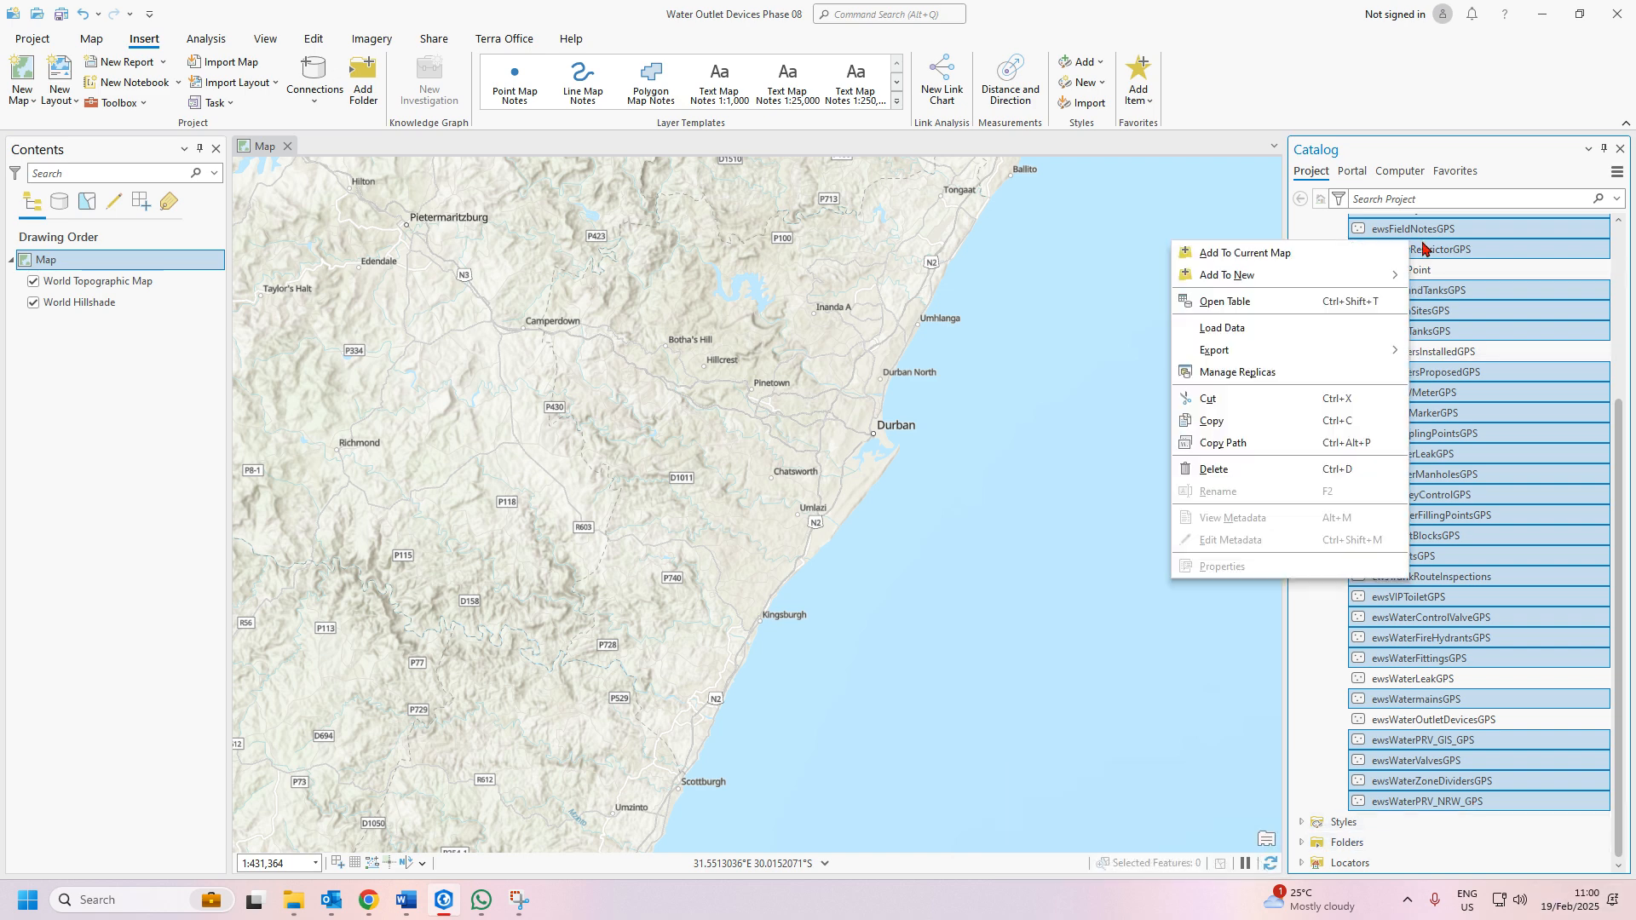
pyautogui.click(1235, 470)
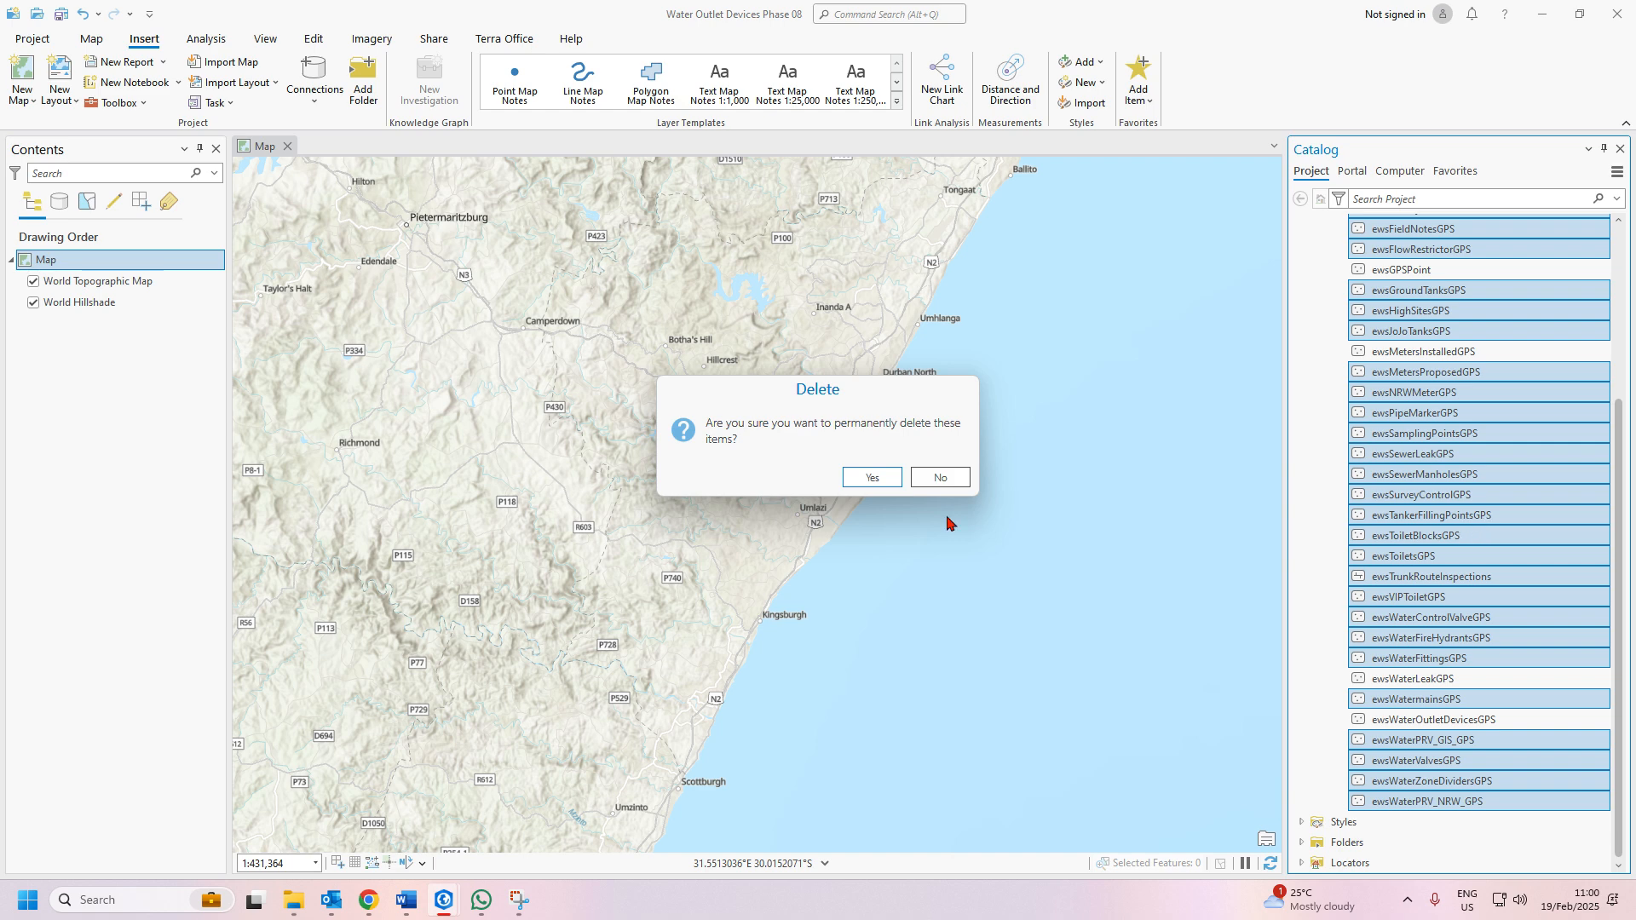
pyautogui.click(871, 478)
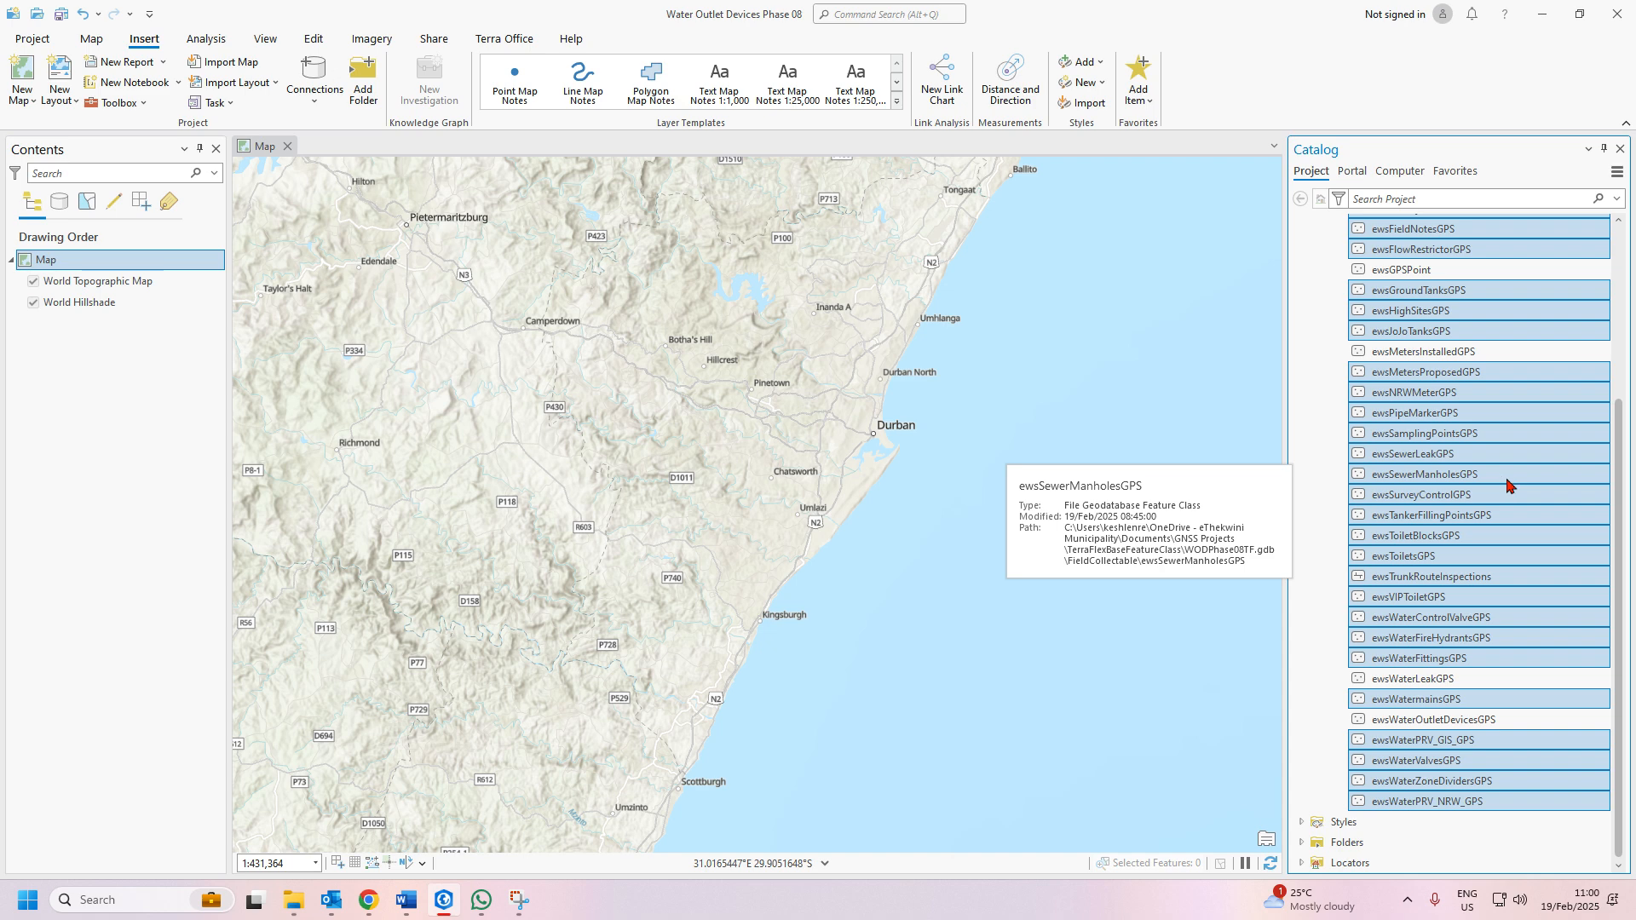
pyautogui.scroll(5, 1508, 486)
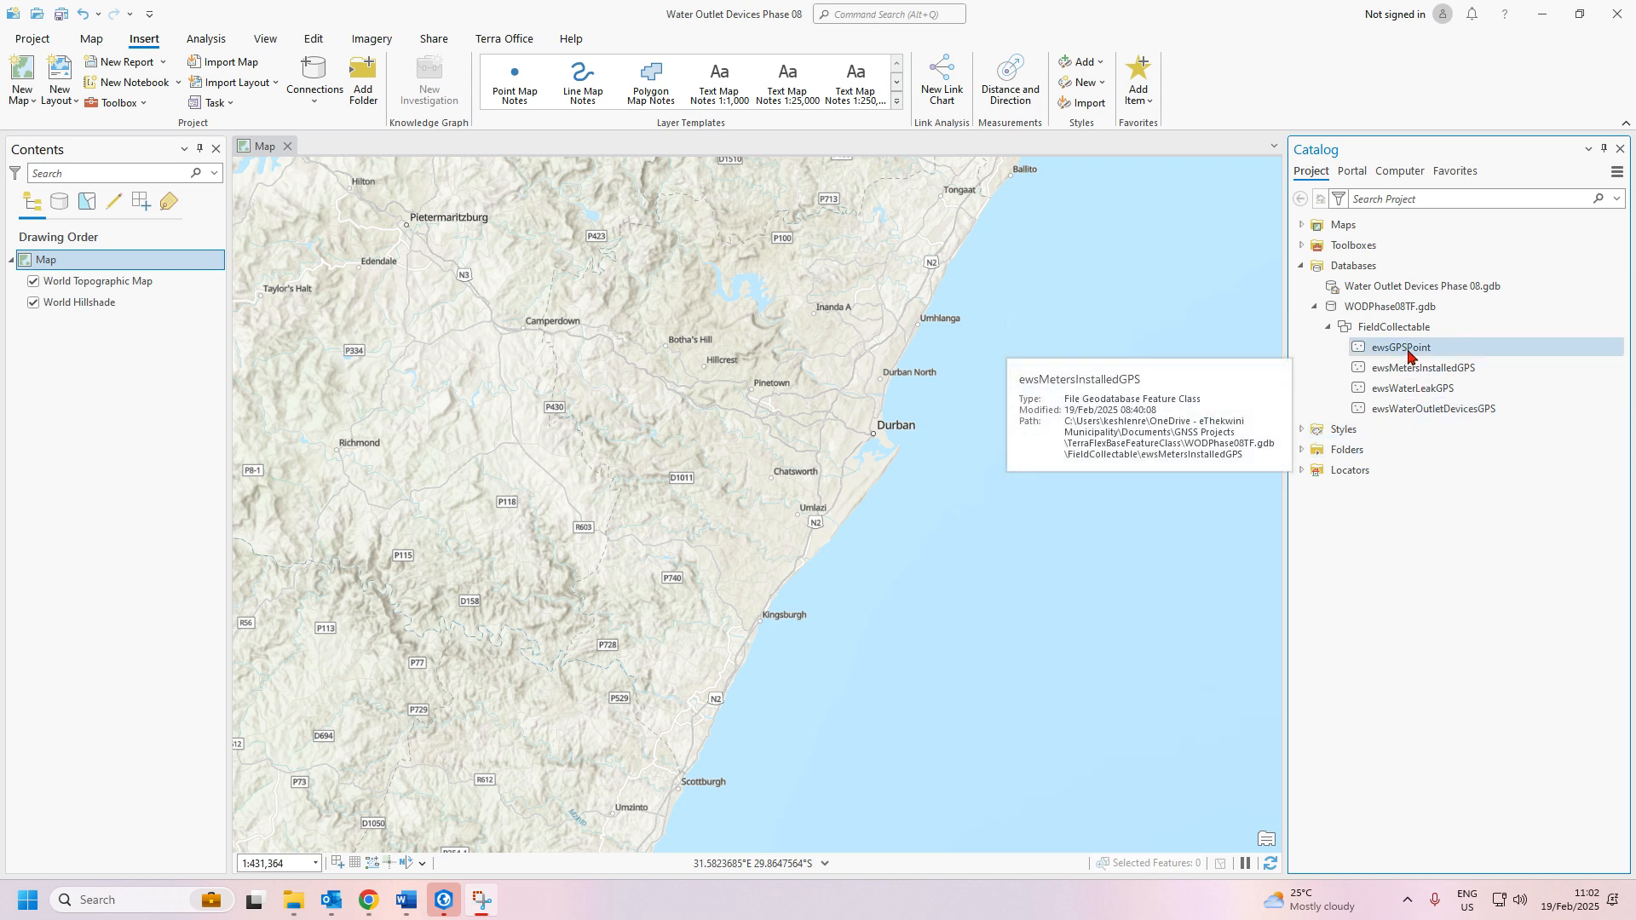
# Add ewsWaterOutletDevicesGPS to the map and open its field design through Data Engineering, enlarging the view to review the fields
pyautogui.click(1417, 414)
pyautogui.moveTo(116, 262); pyautogui.dragTo(116, 261)
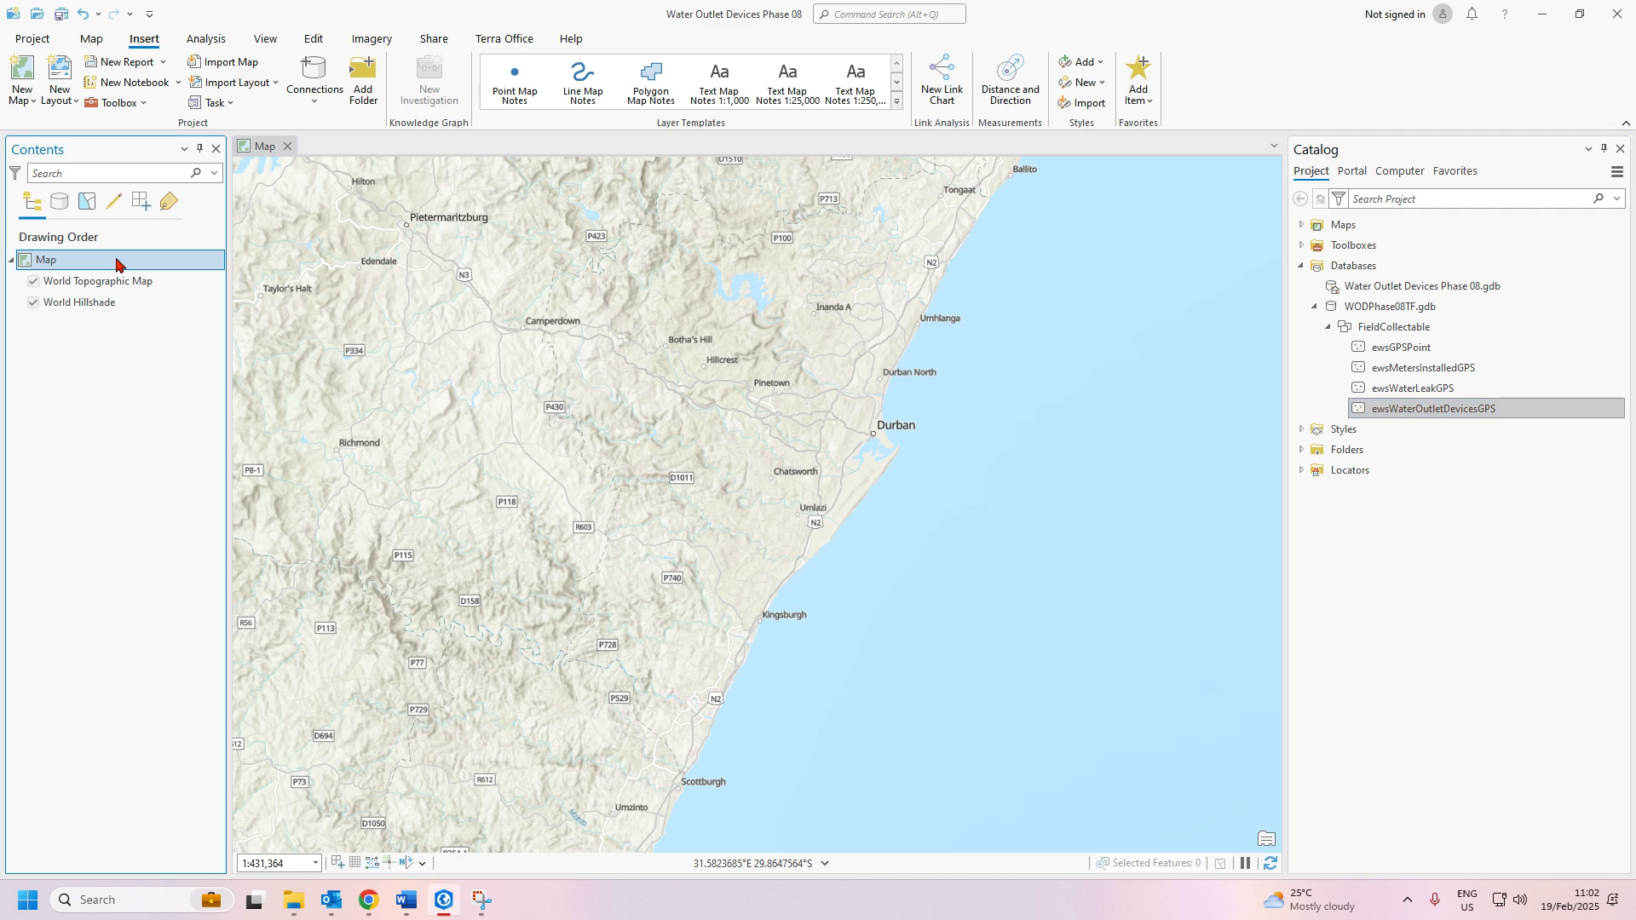
pyautogui.rightClick(110, 287)
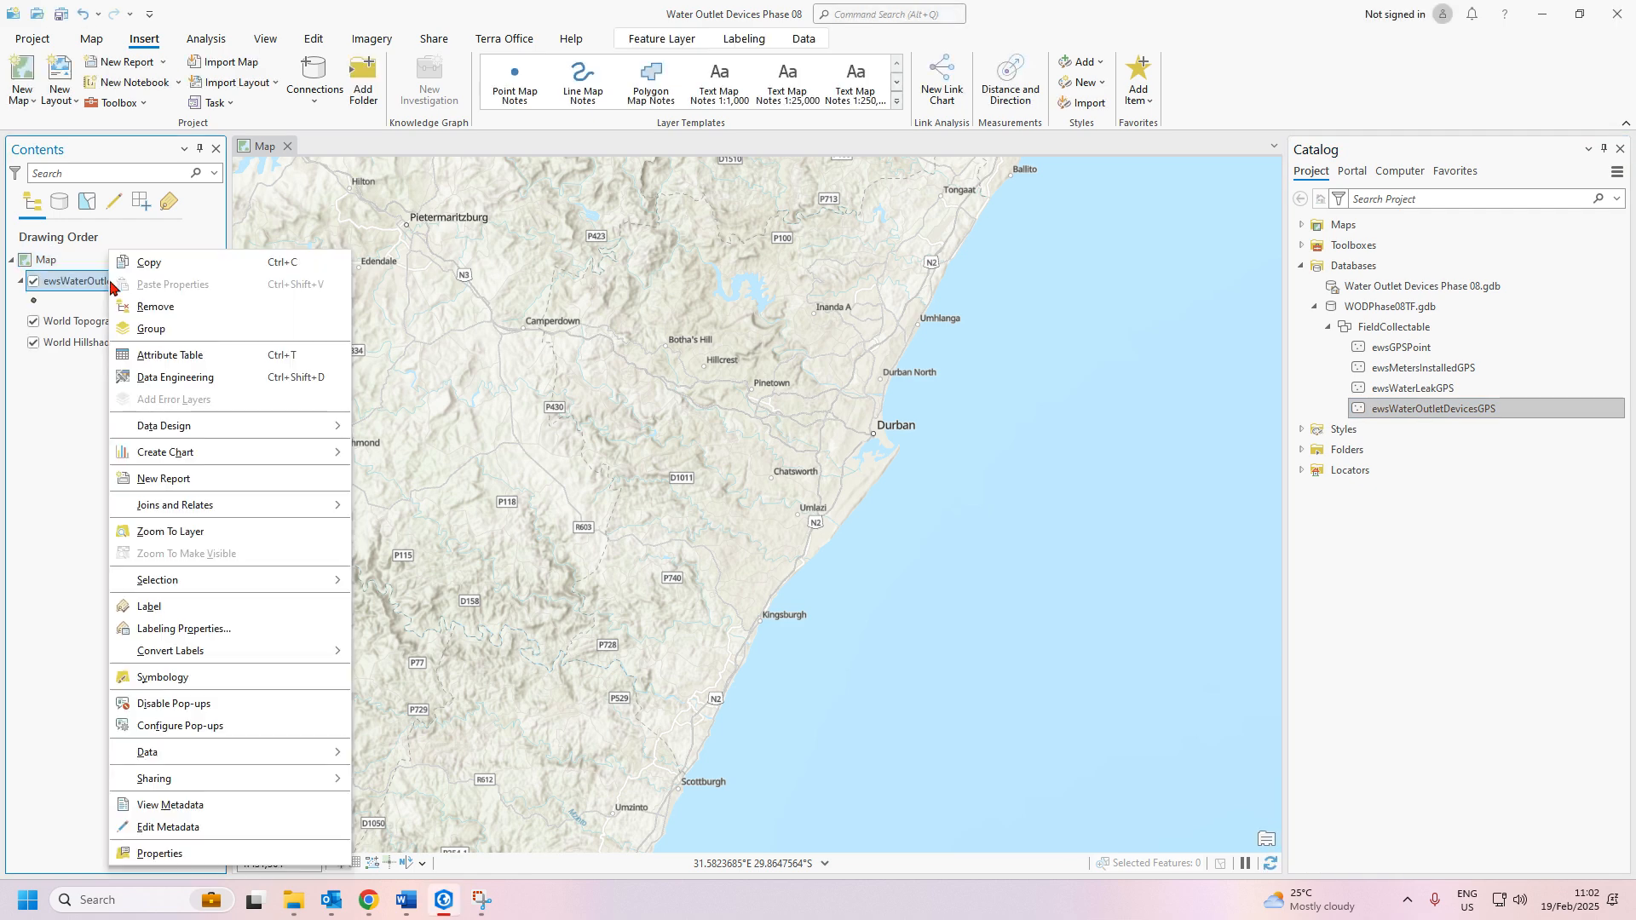
pyautogui.click(175, 377)
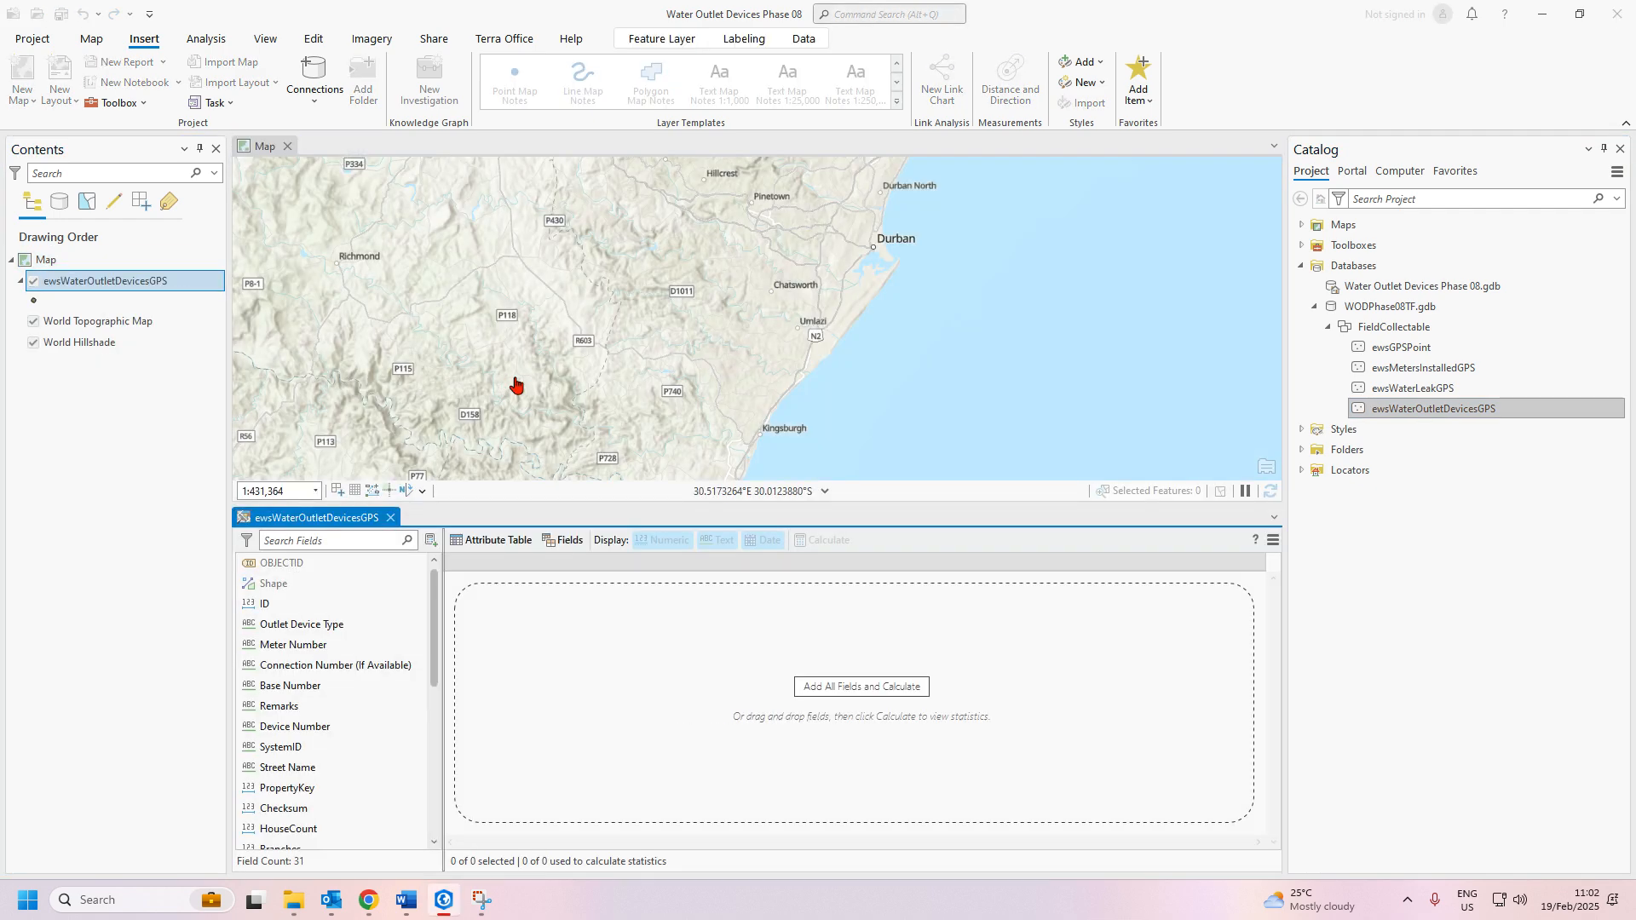
pyautogui.click(566, 540)
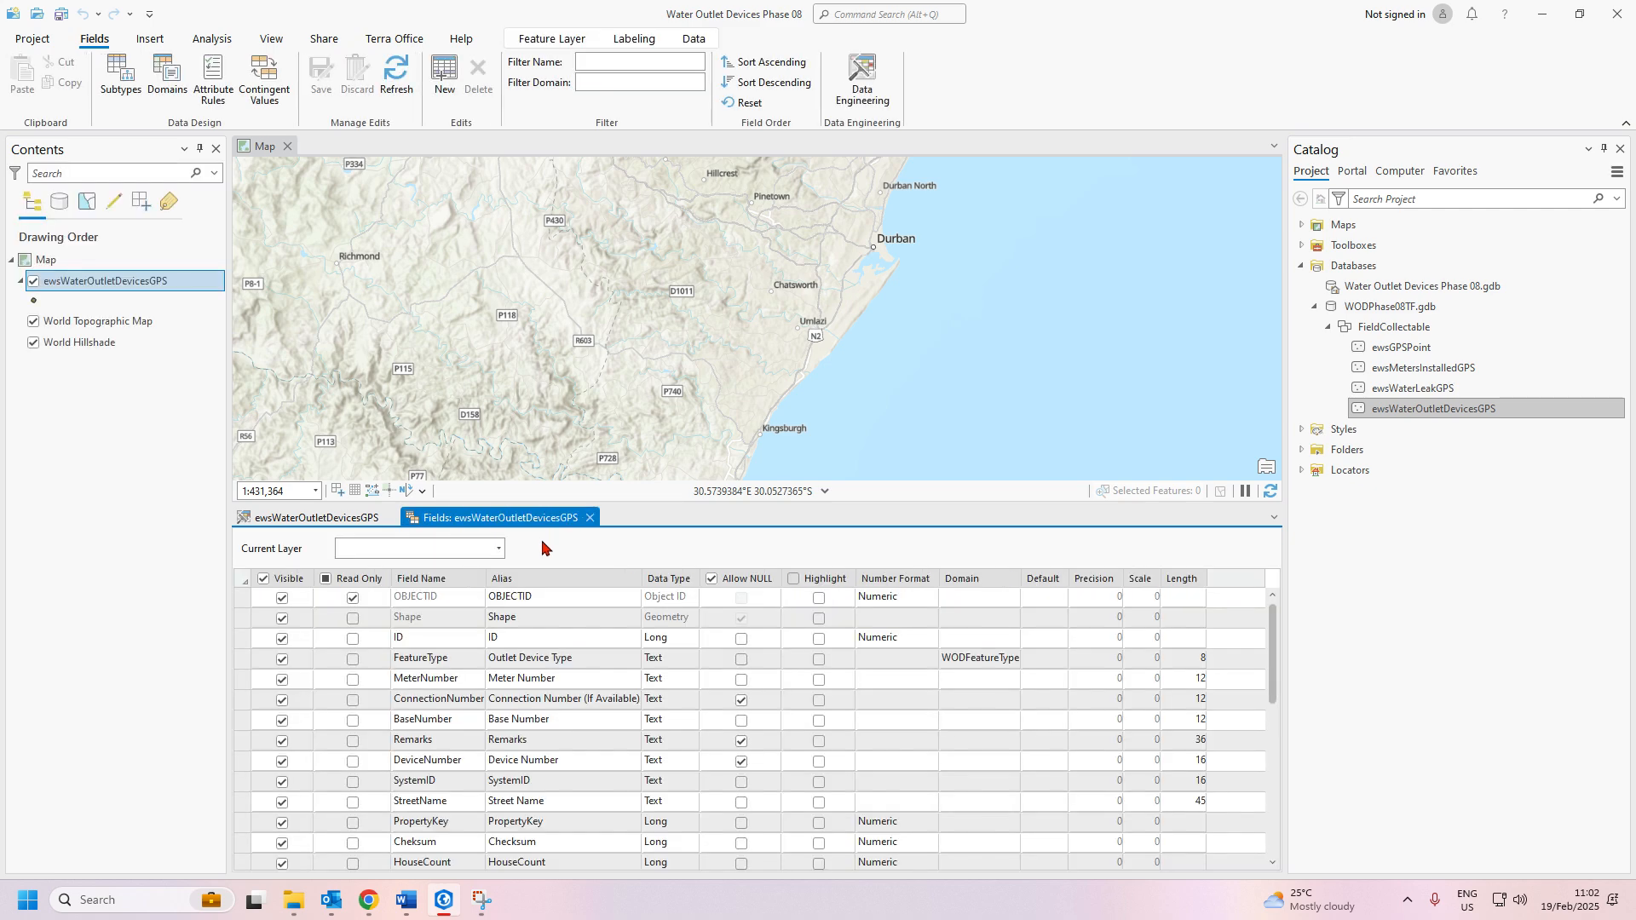
pyautogui.click(476, 619)
pyautogui.scroll(-2, 477, 619)
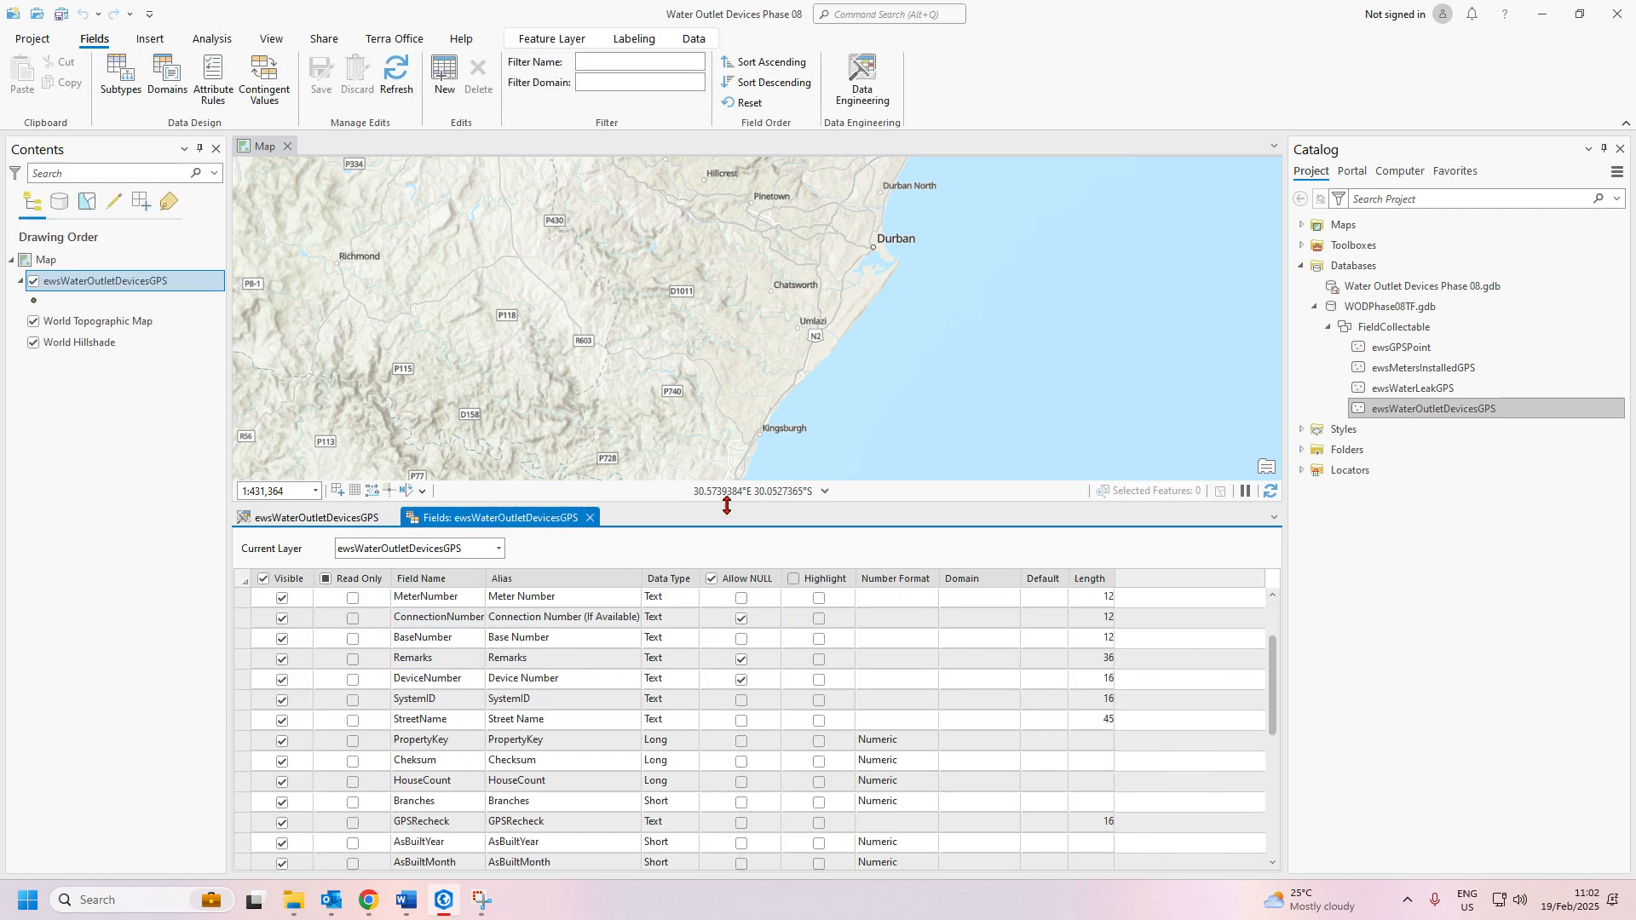
pyautogui.moveTo(726, 505); pyautogui.dragTo(762, 205)
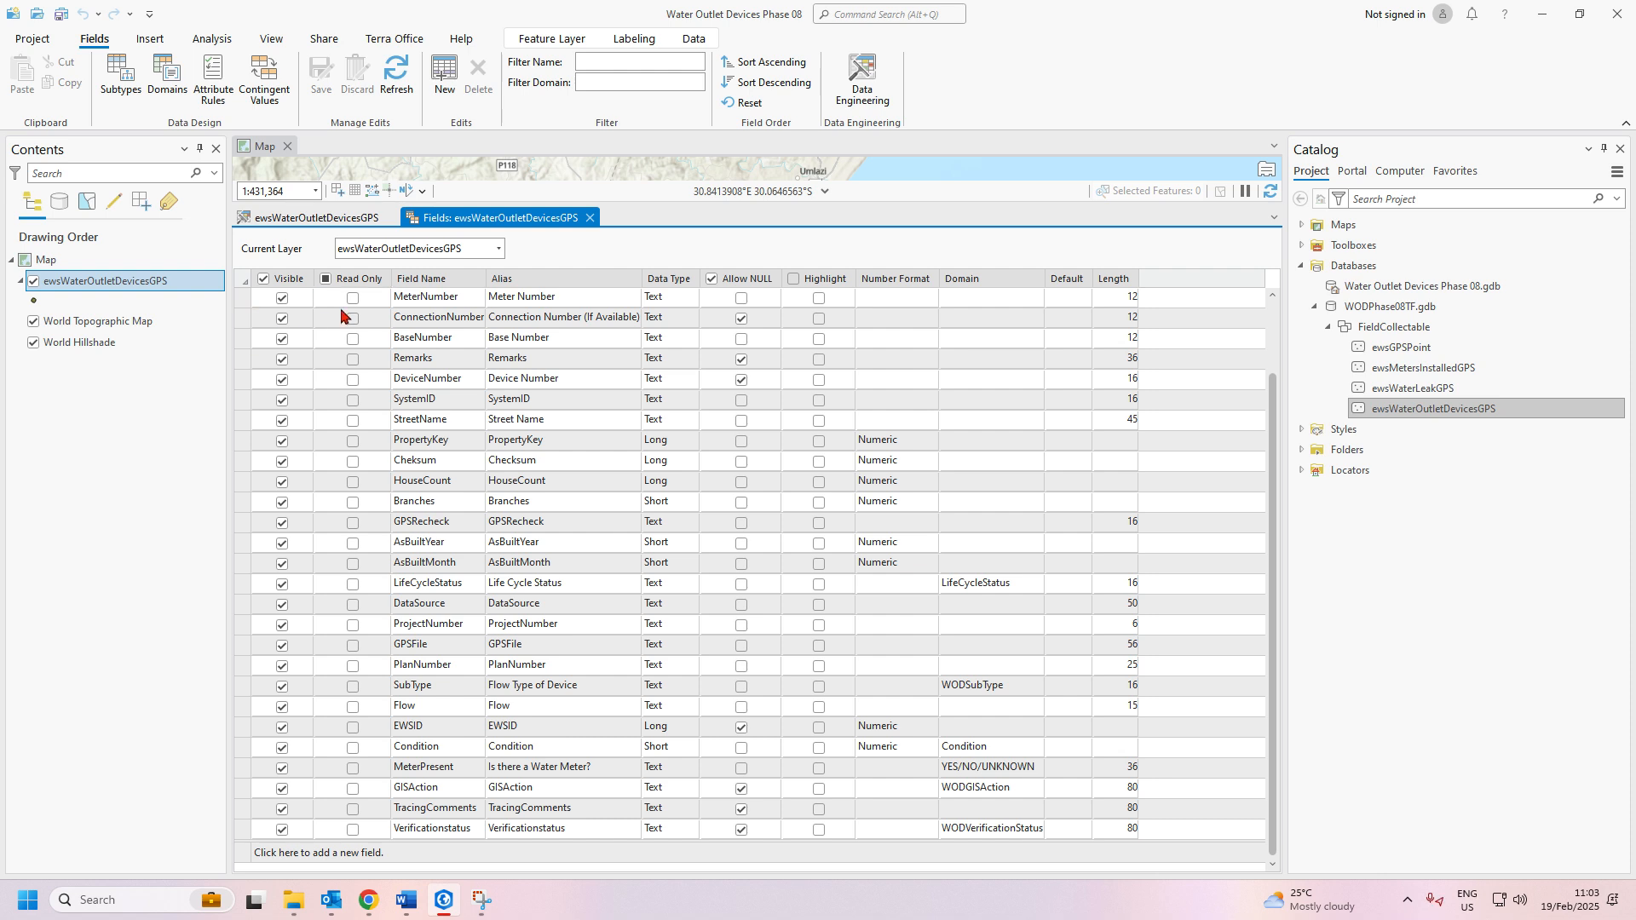
# Turn off visibility of the ConnectionNumber and BaseNumber fields and restore it, and check the Allow NULL setting of Remarks
pyautogui.click(284, 322)
pyautogui.click(283, 339)
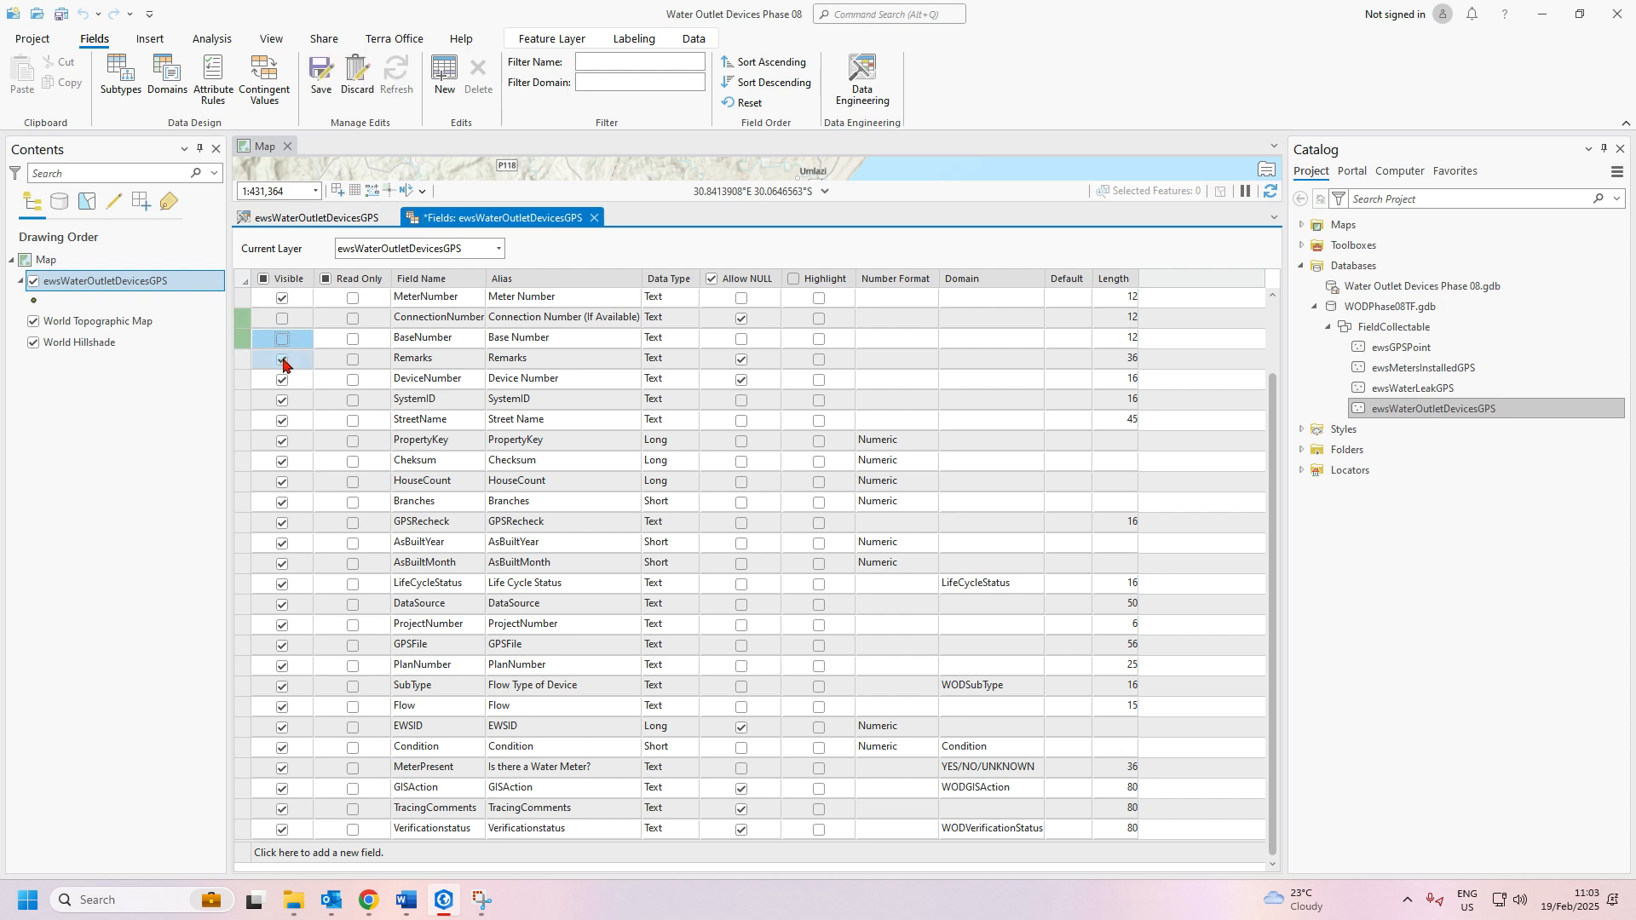
pyautogui.click(282, 338)
pyautogui.click(282, 319)
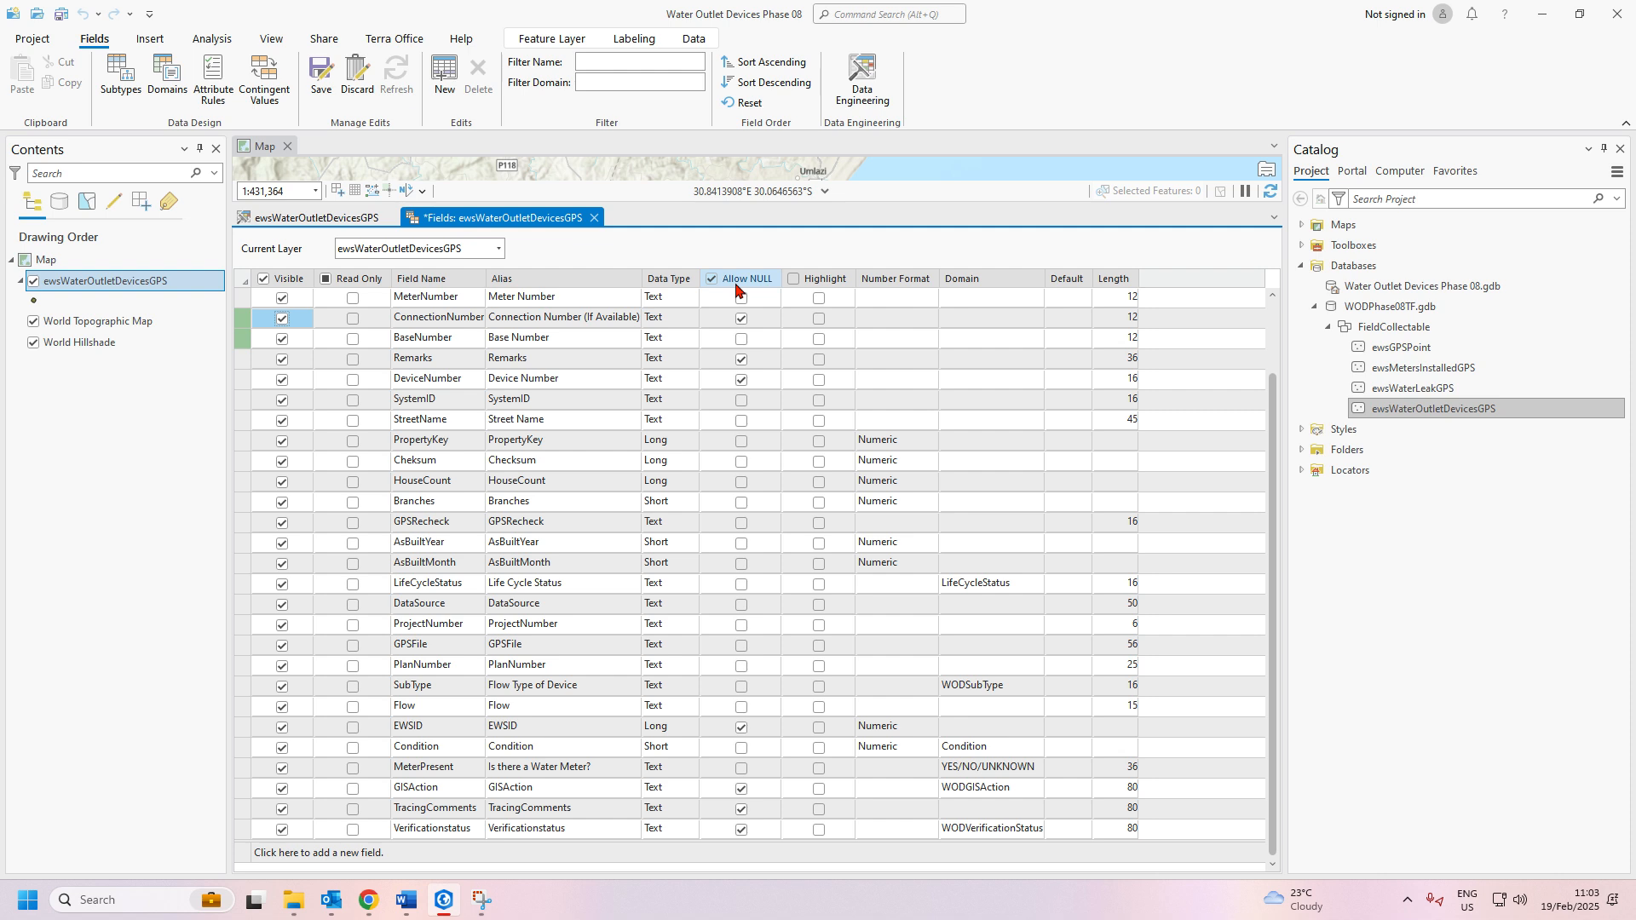
pyautogui.click(741, 359)
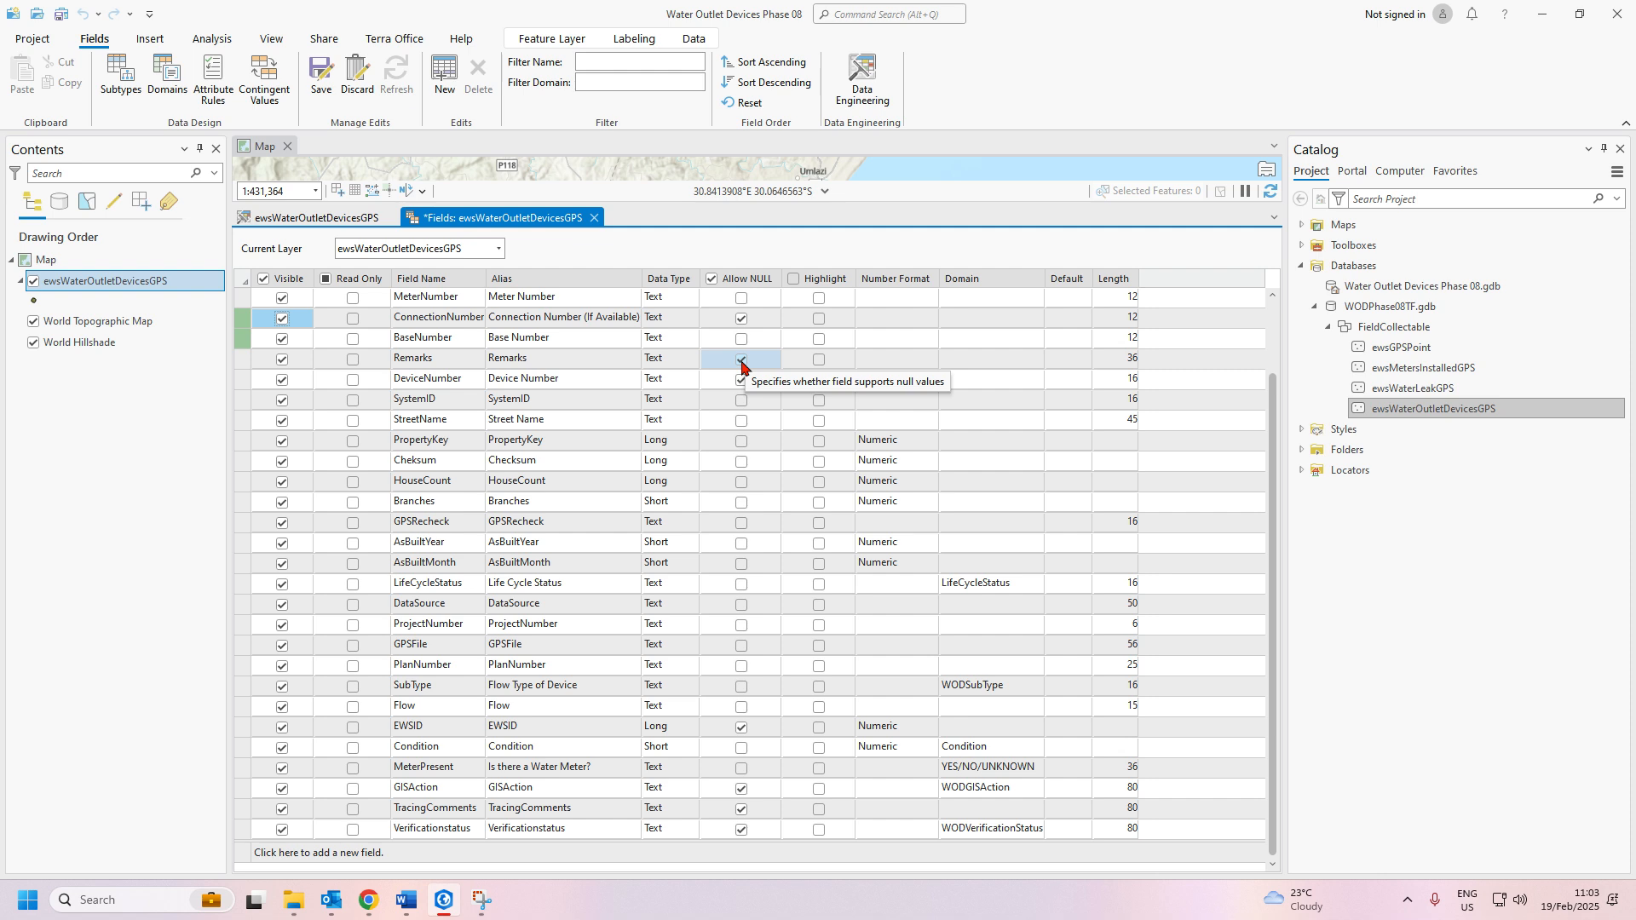
# Close the layer's field design and data engineering views, discarding the changes, and remove ewsWaterOutletDevicesGPS from the map
pyautogui.click(595, 220)
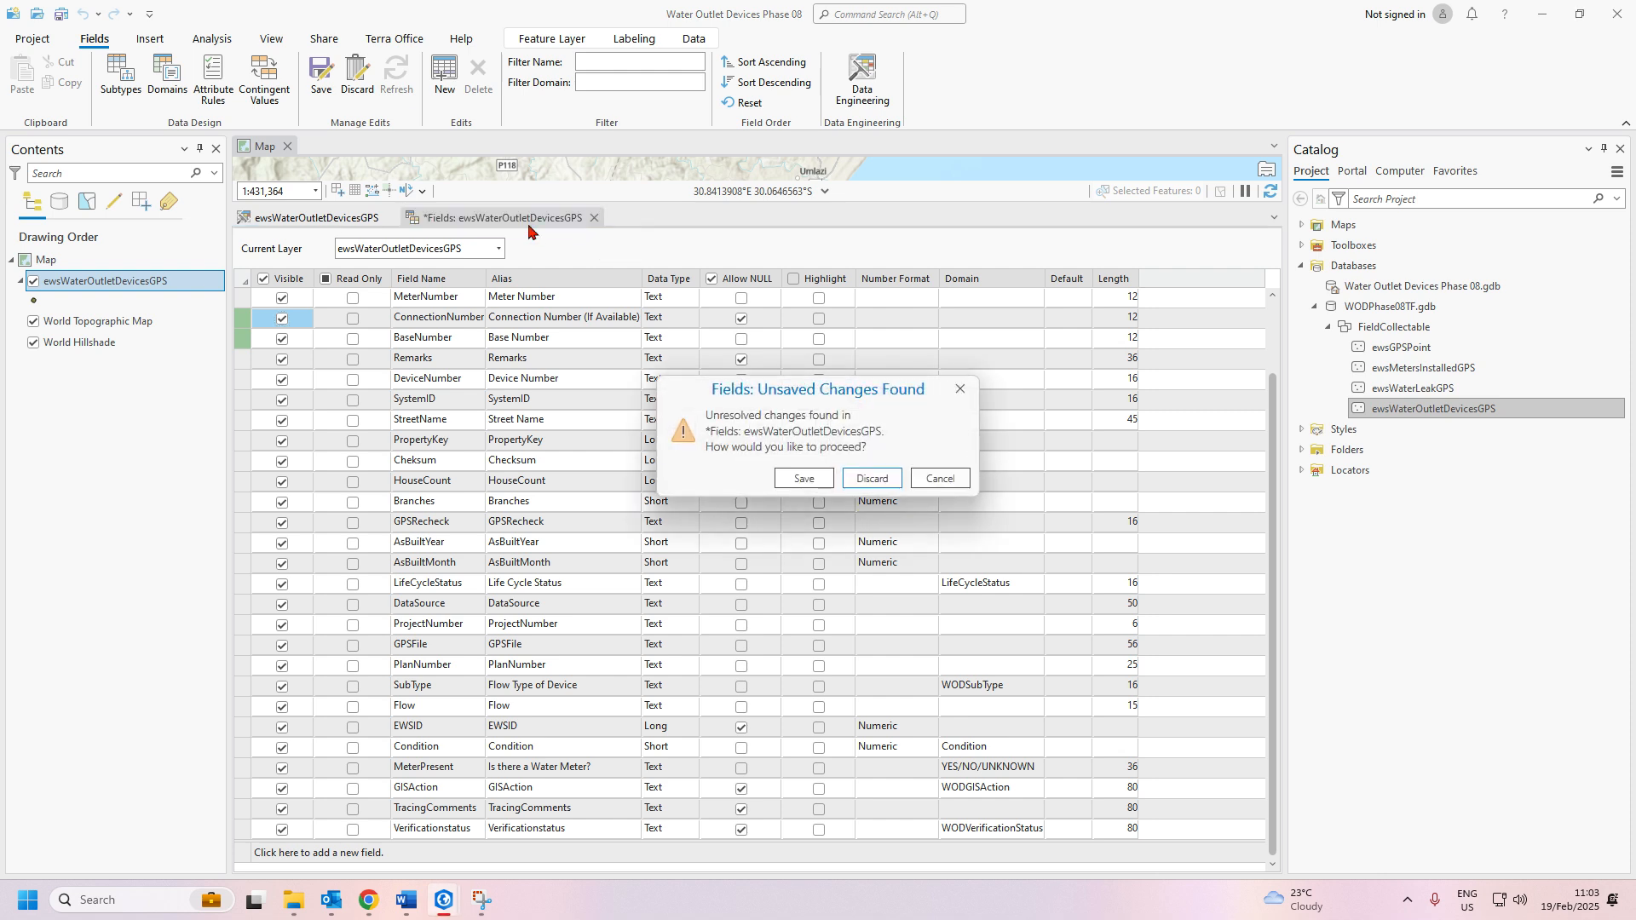
pyautogui.click(933, 479)
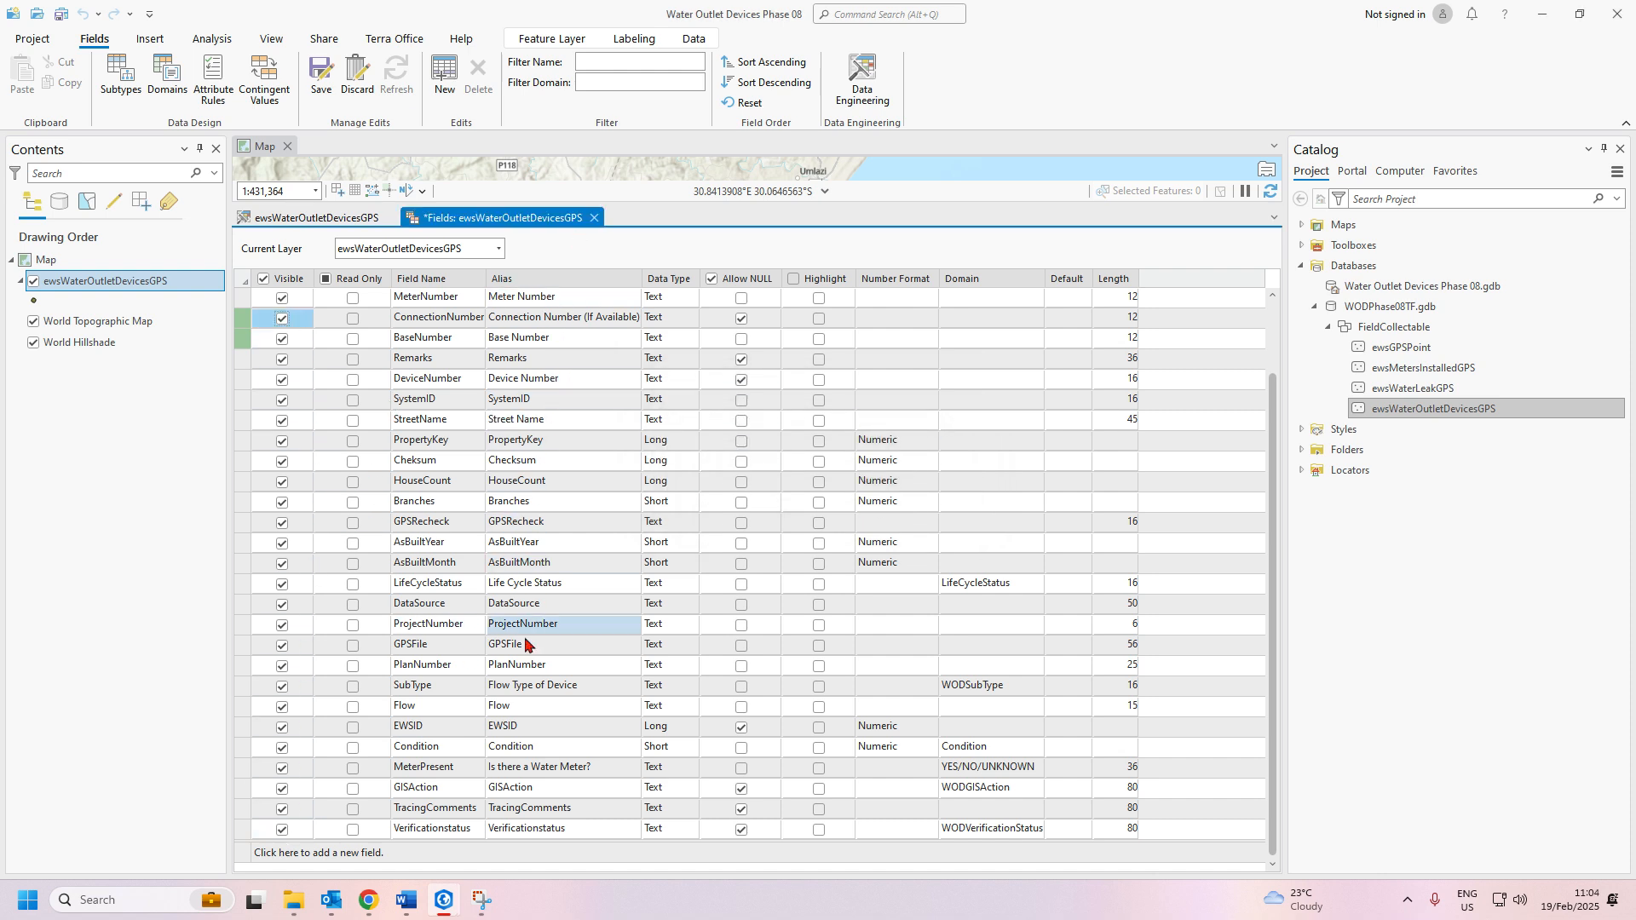
pyautogui.click(595, 219)
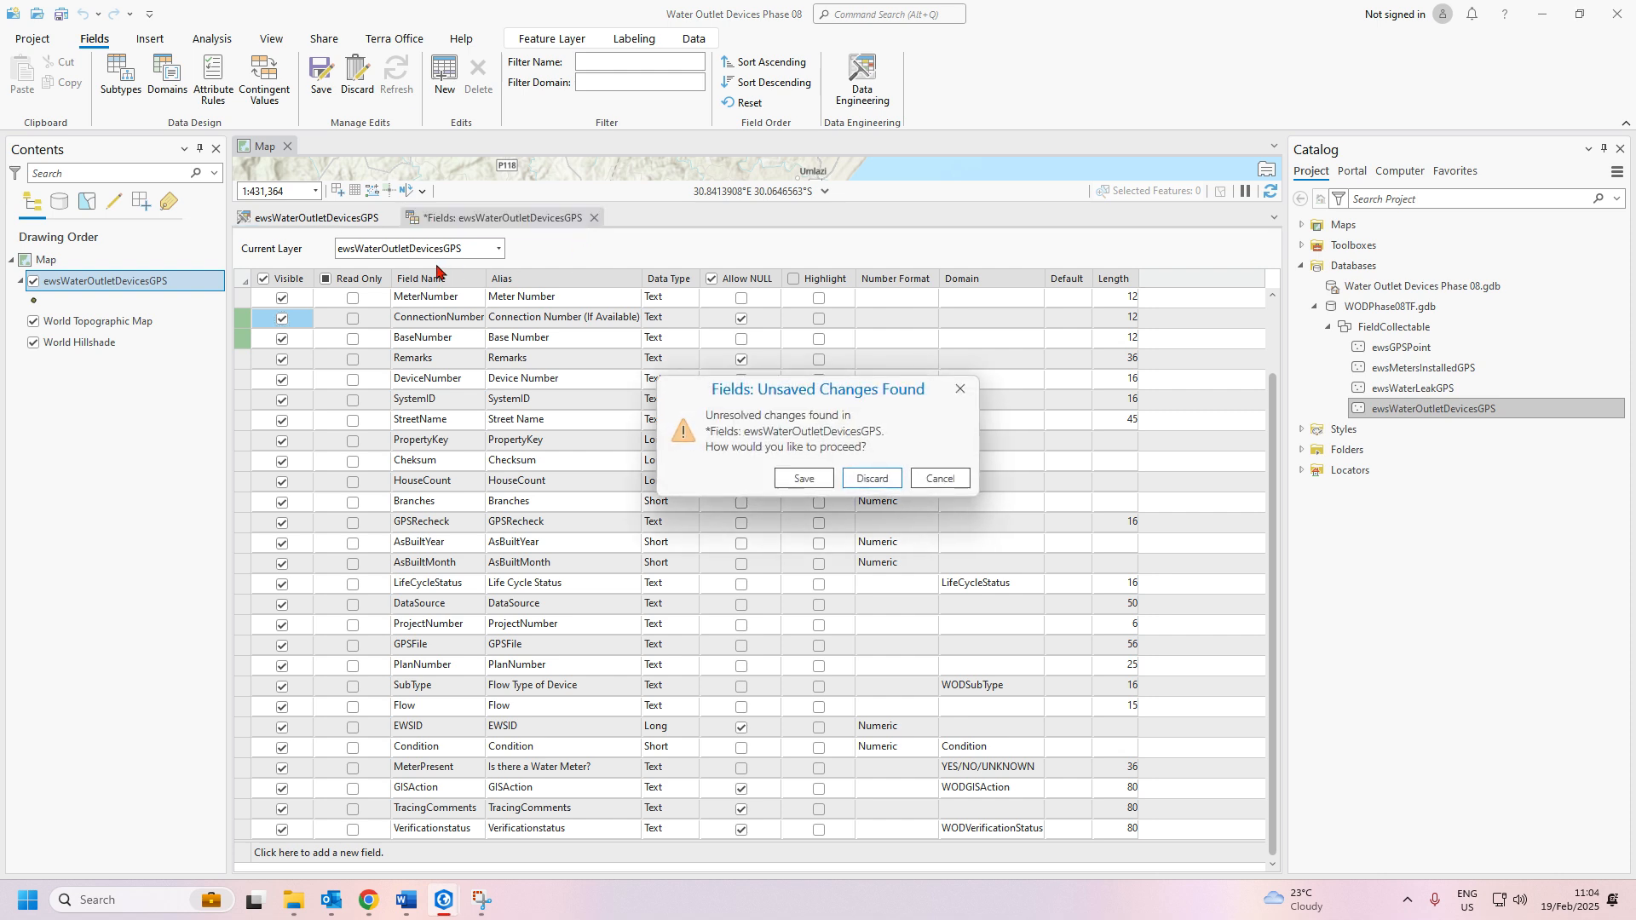
pyautogui.click(872, 479)
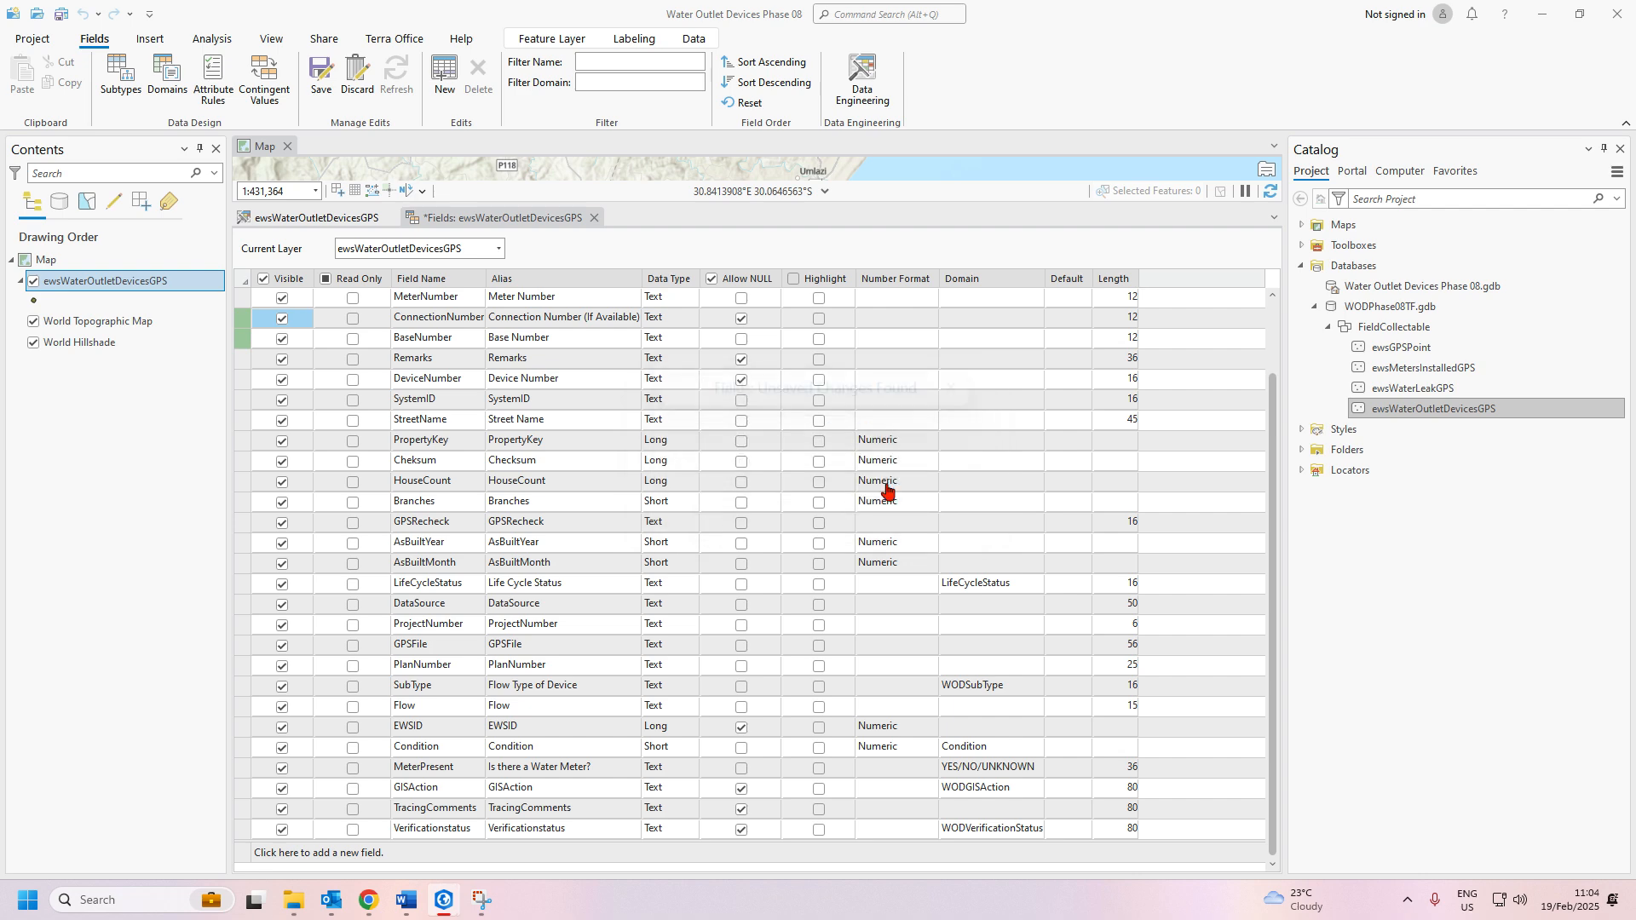
pyautogui.click(390, 218)
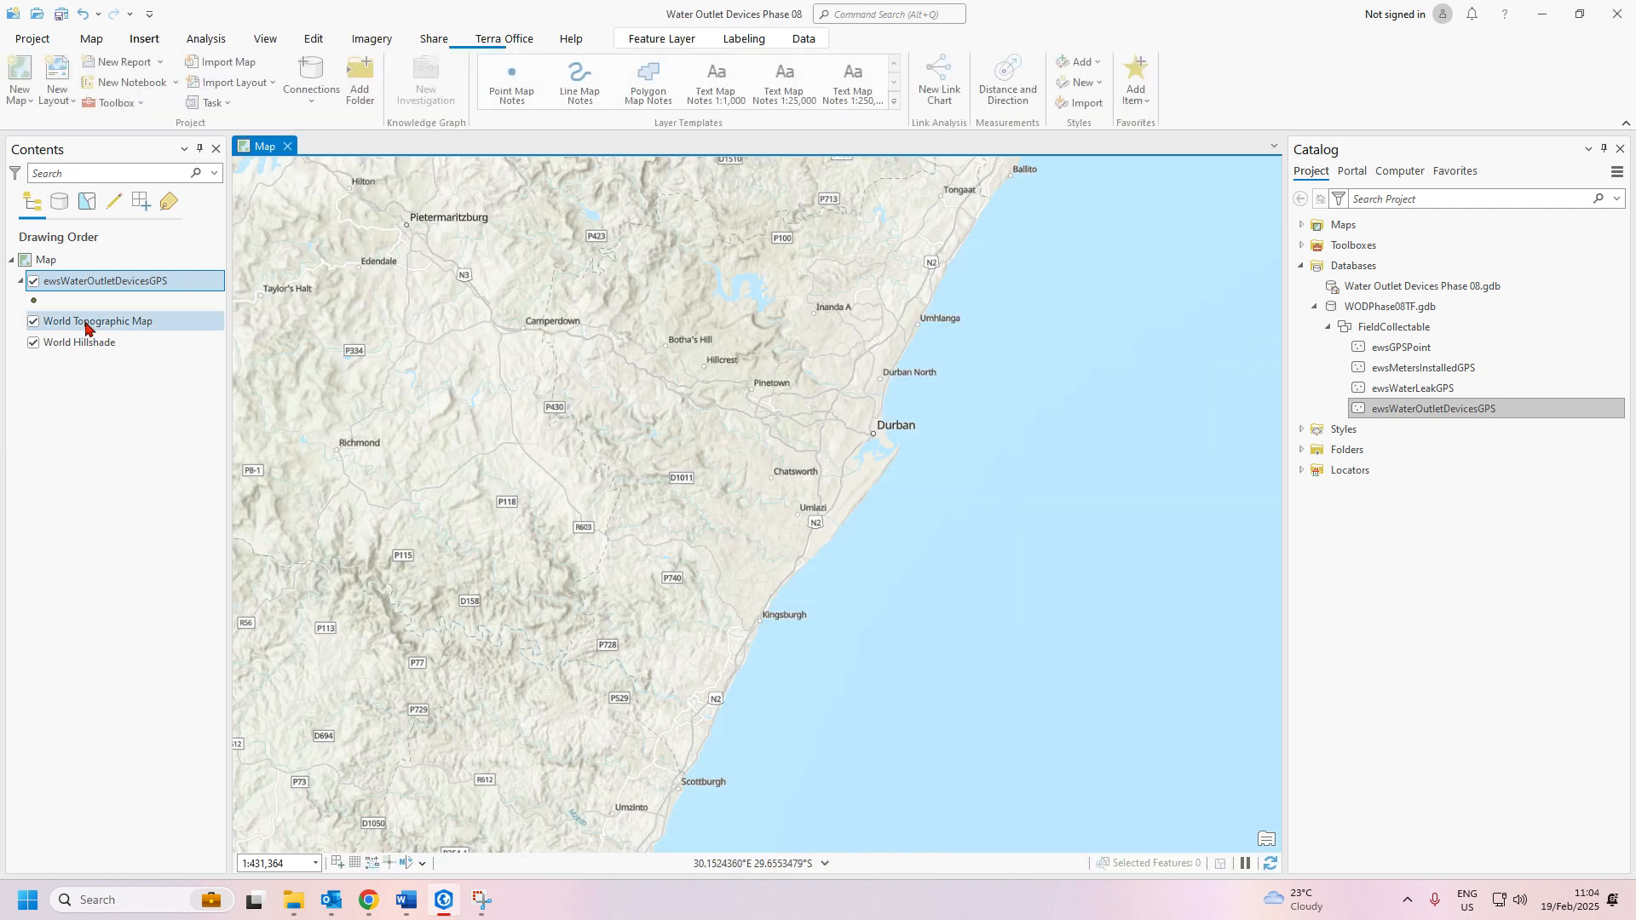
pyautogui.rightClick(94, 284)
pyautogui.click(140, 306)
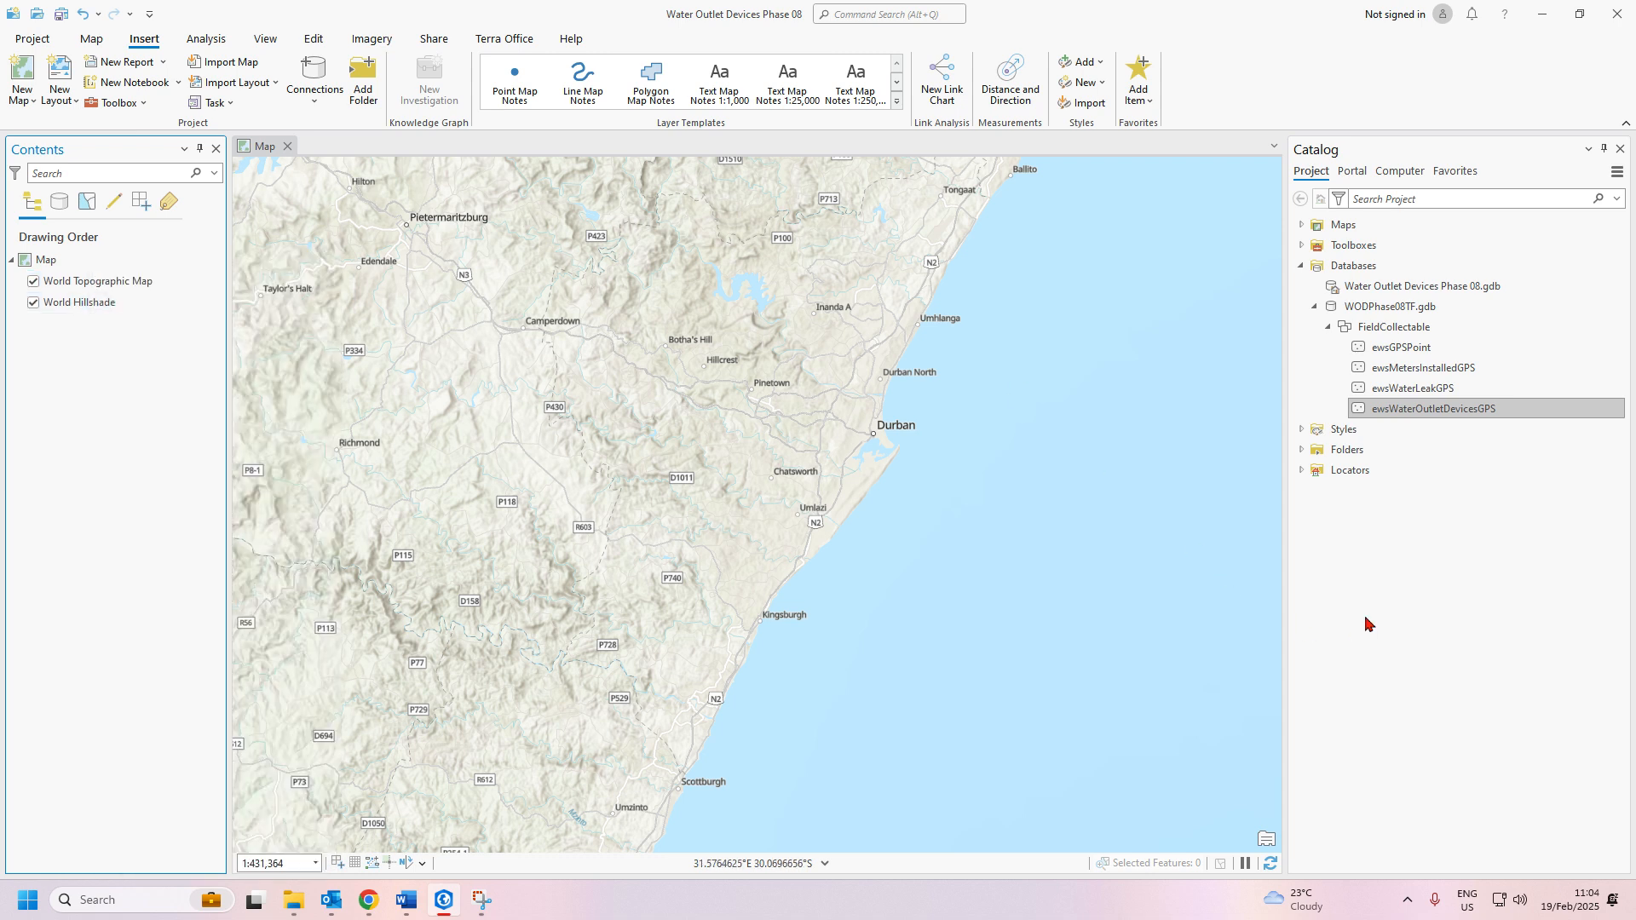
# Add the GPS Point, Meters Installed, Water Leak and Water Outlet Device layer files from the favorite folder LAYER PROFILES - BASE to the map and save the project
pyautogui.click(1410, 176)
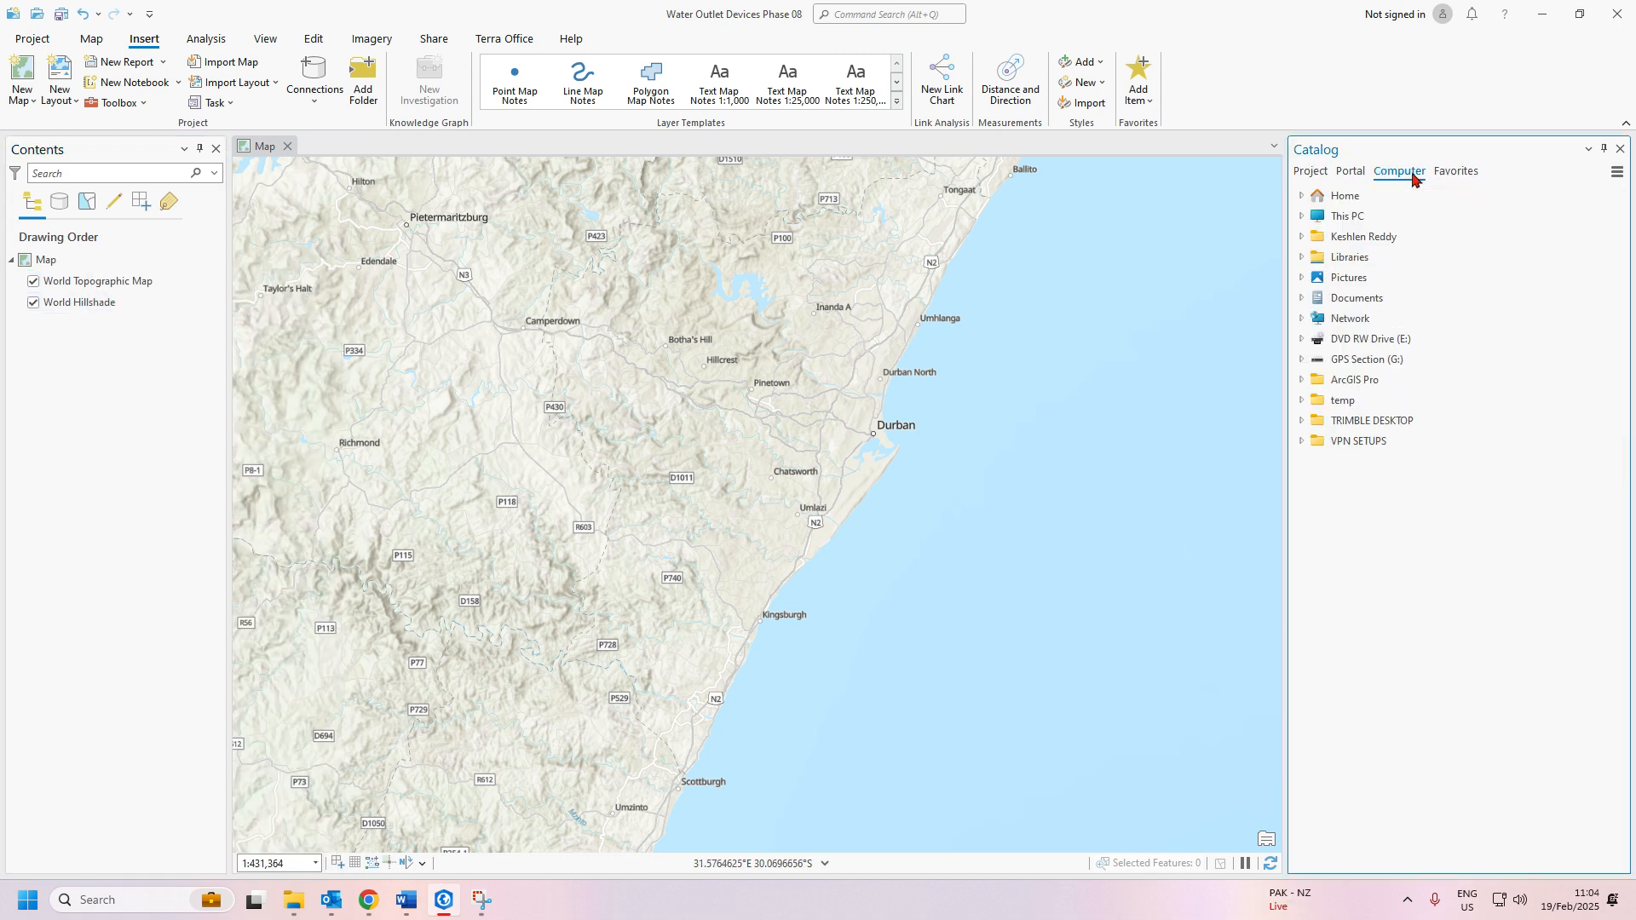
pyautogui.click(1456, 173)
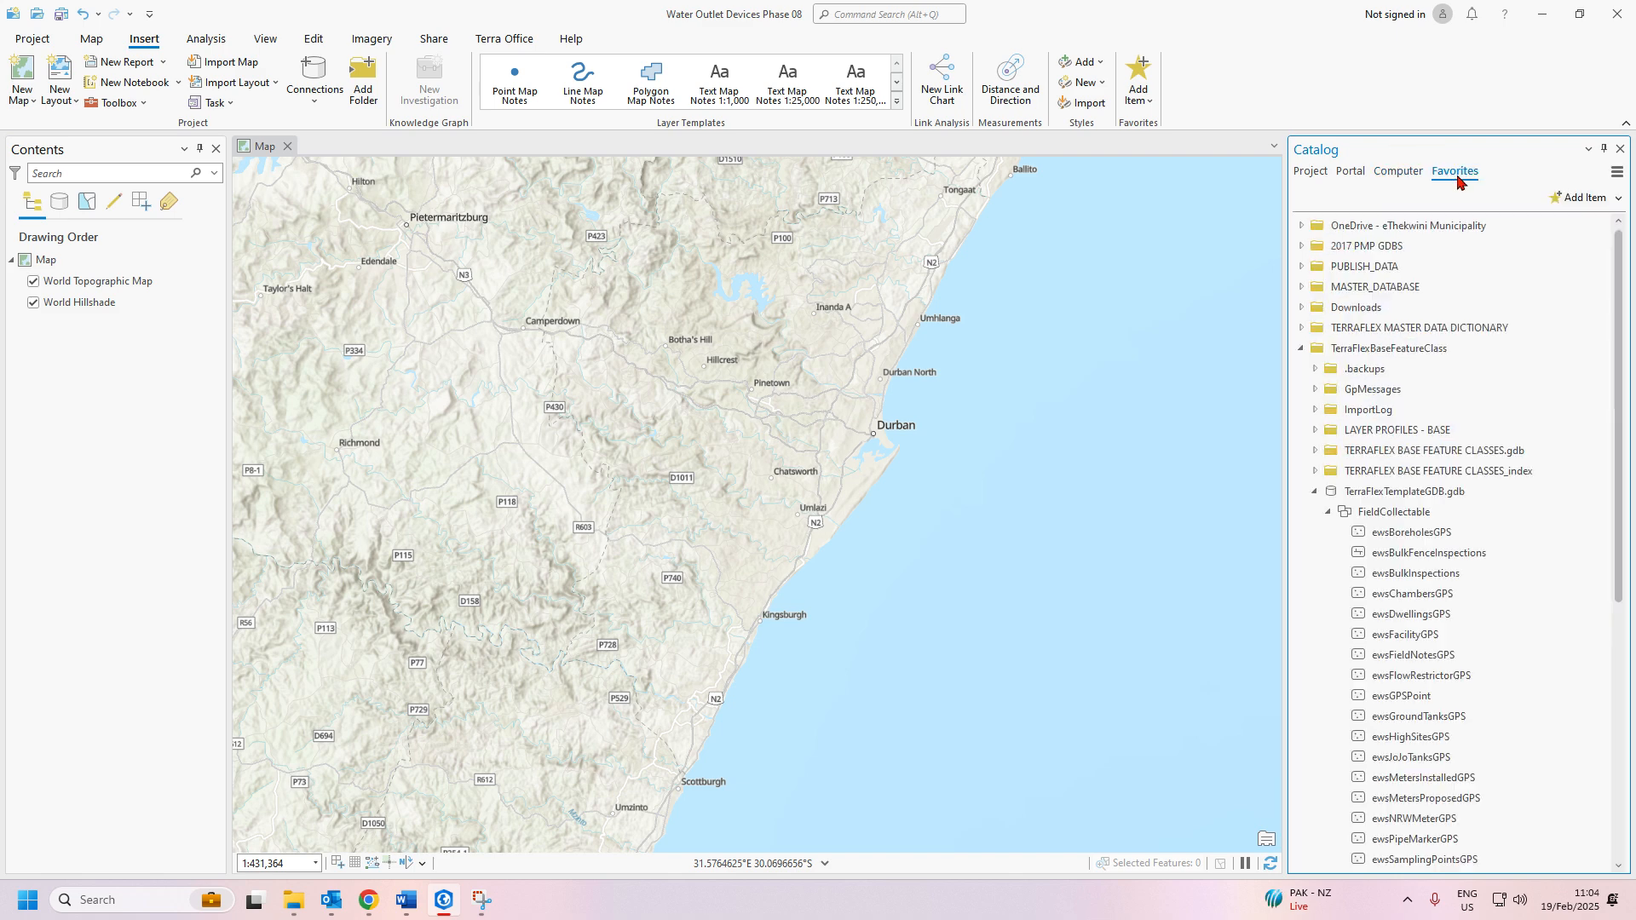
pyautogui.click(1315, 431)
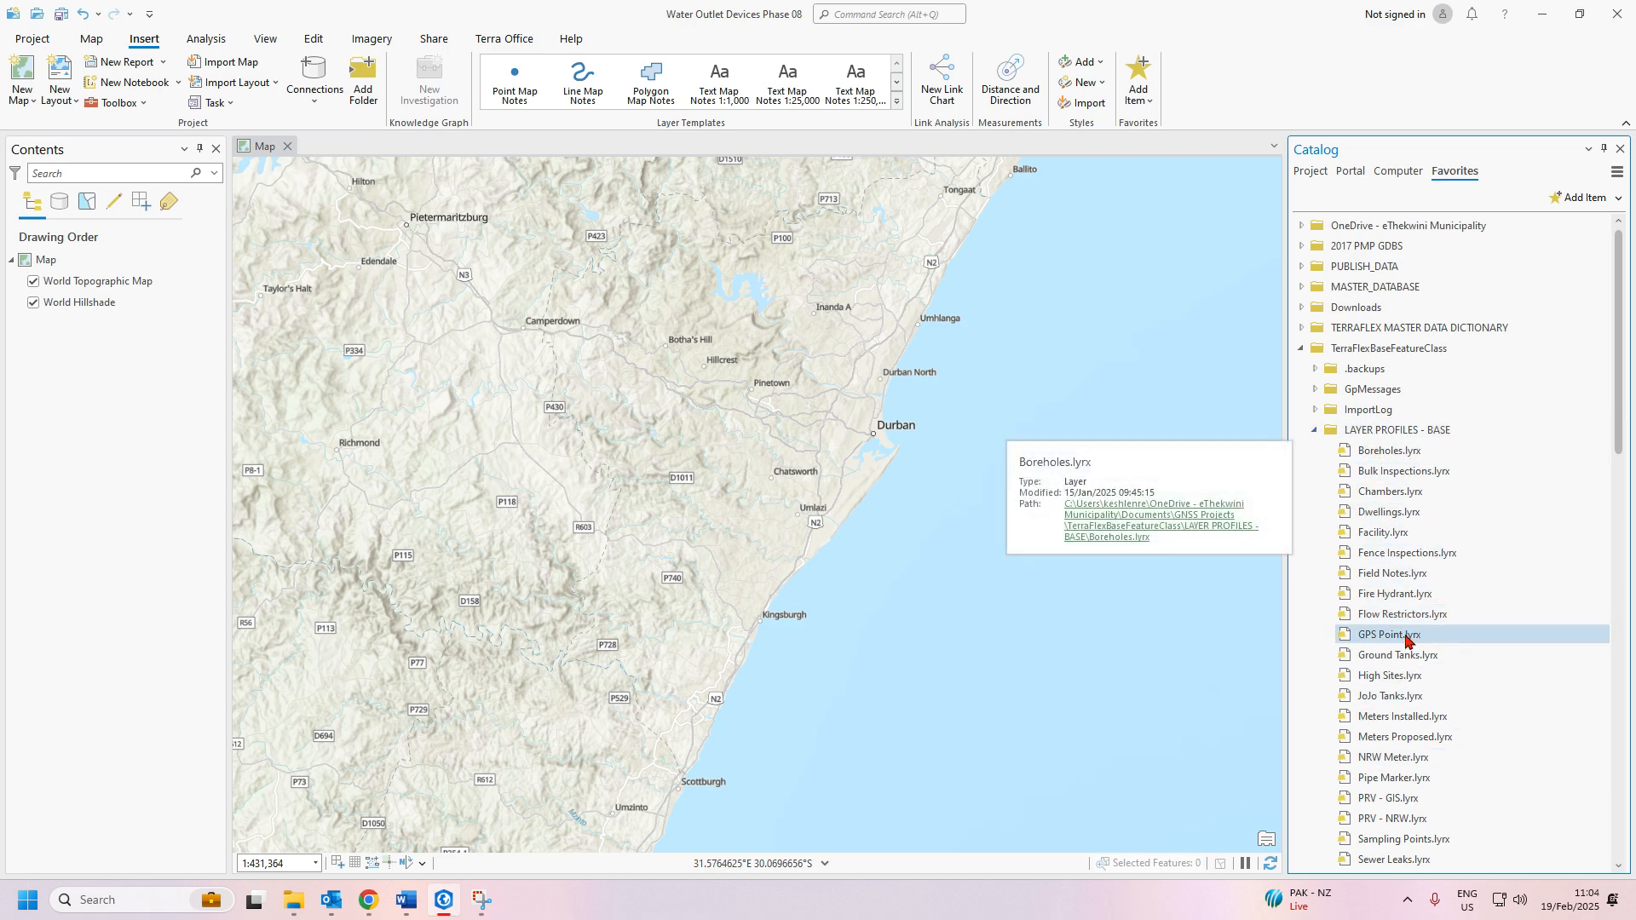
pyautogui.click(1497, 634)
pyautogui.scroll(-5, 1504, 707)
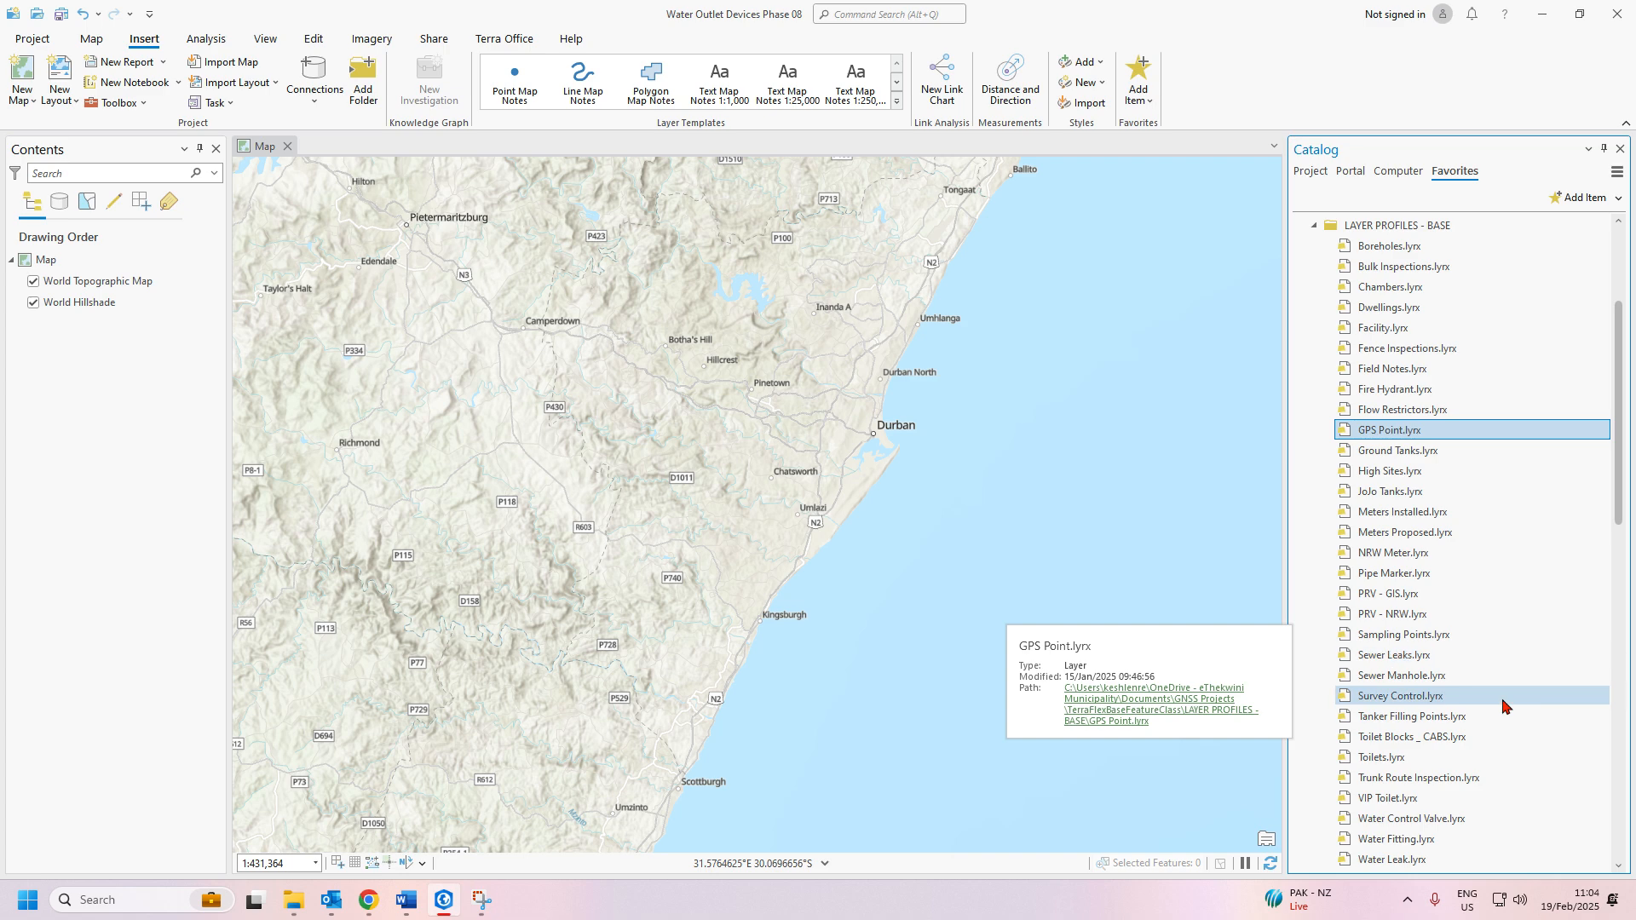
pyautogui.scroll(-2, 1504, 706)
pyautogui.keyDown('ctrl'); pyautogui.click(1451, 780); pyautogui.keyUp('ctrl')
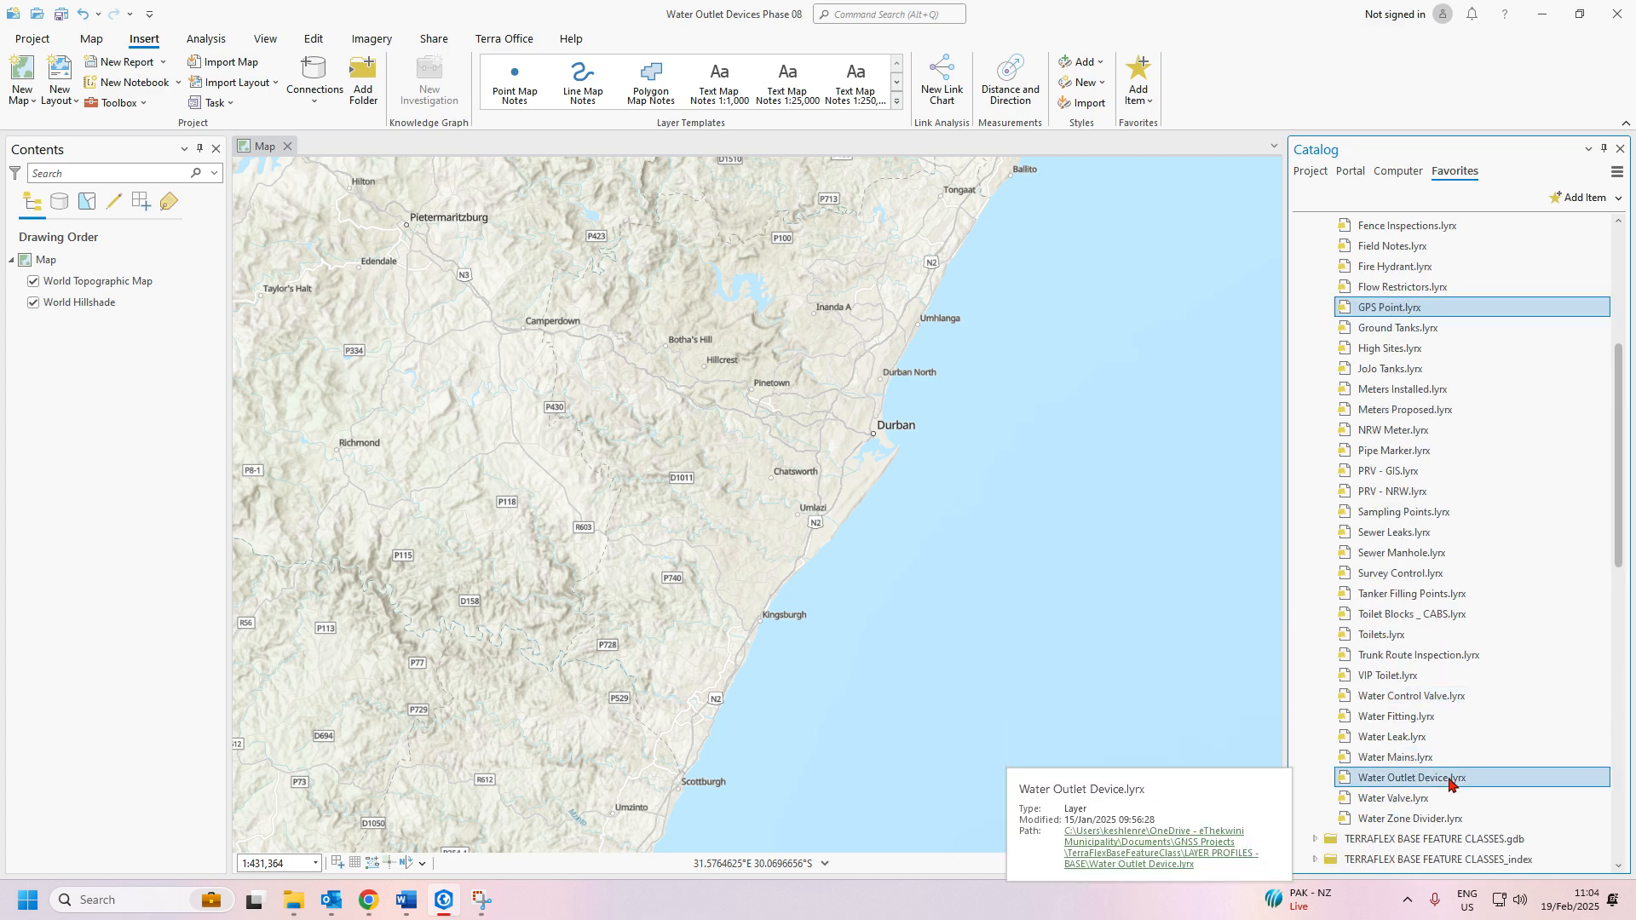
pyautogui.keyDown('ctrl'); pyautogui.click(1412, 738); pyautogui.keyUp('ctrl')
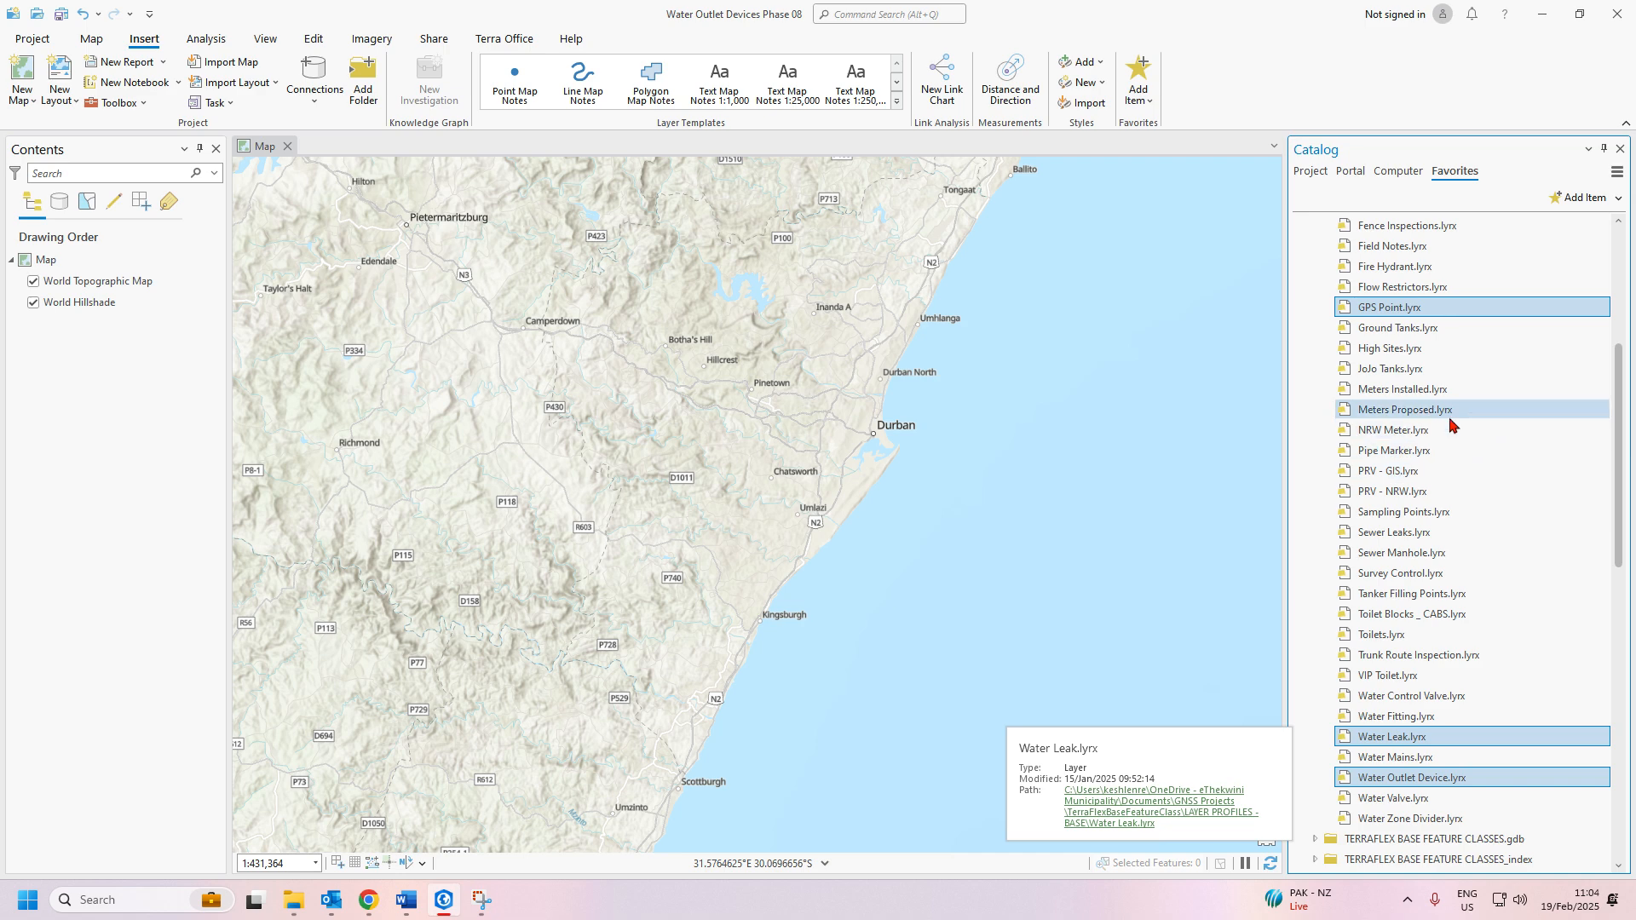
pyautogui.keyDown('ctrl'); pyautogui.click(1430, 390); pyautogui.keyUp('ctrl')
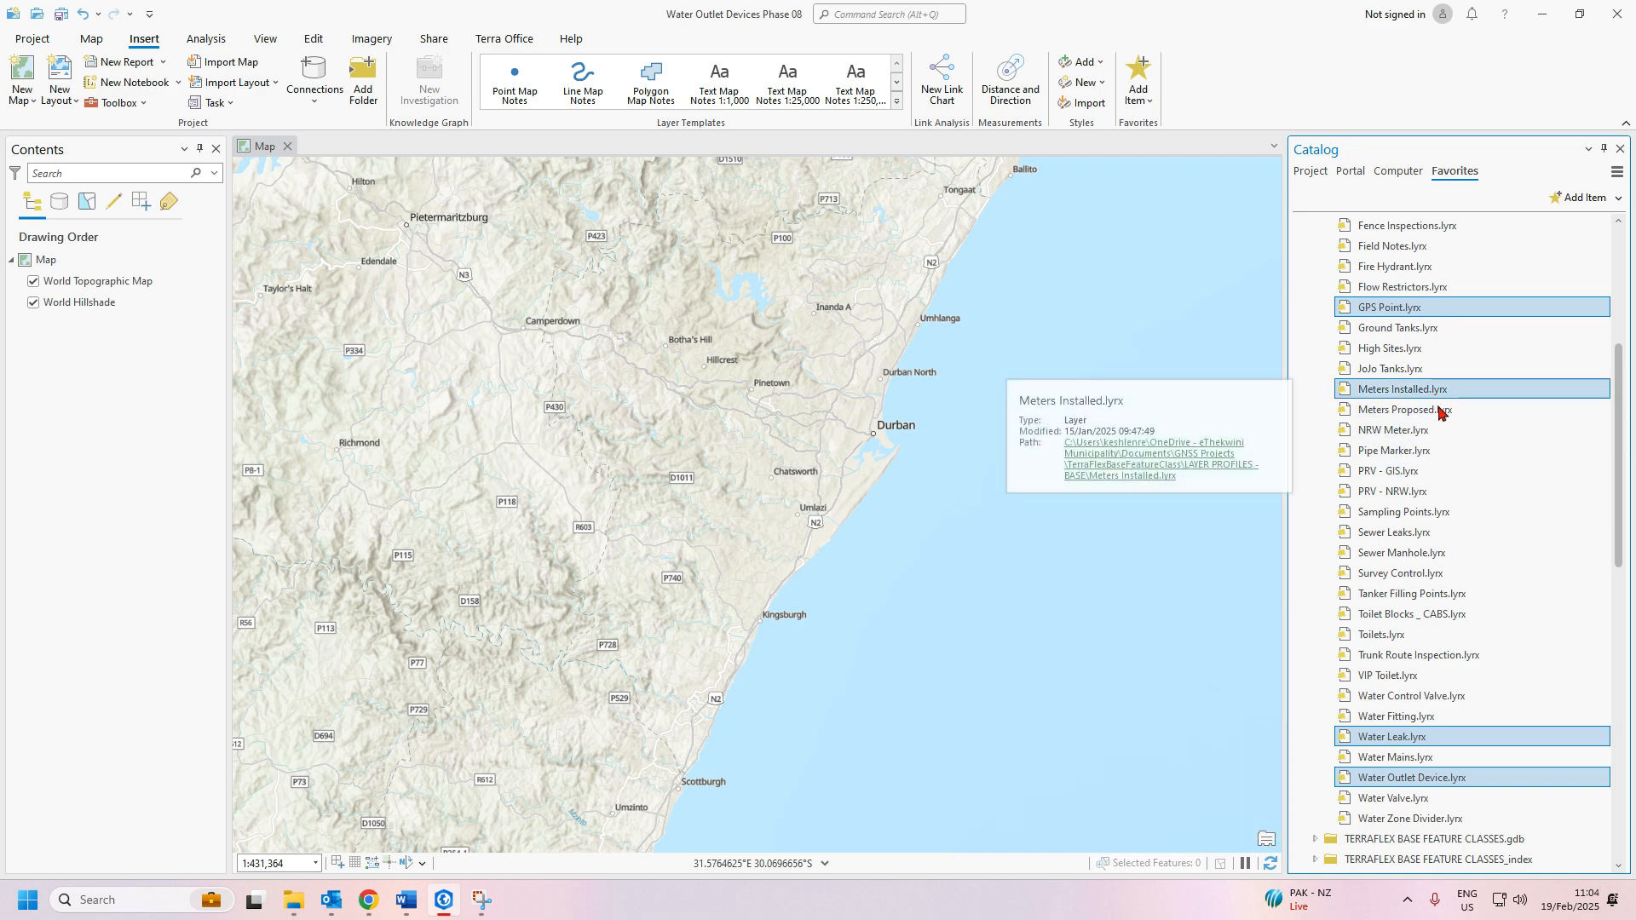
pyautogui.rightClick(1404, 311)
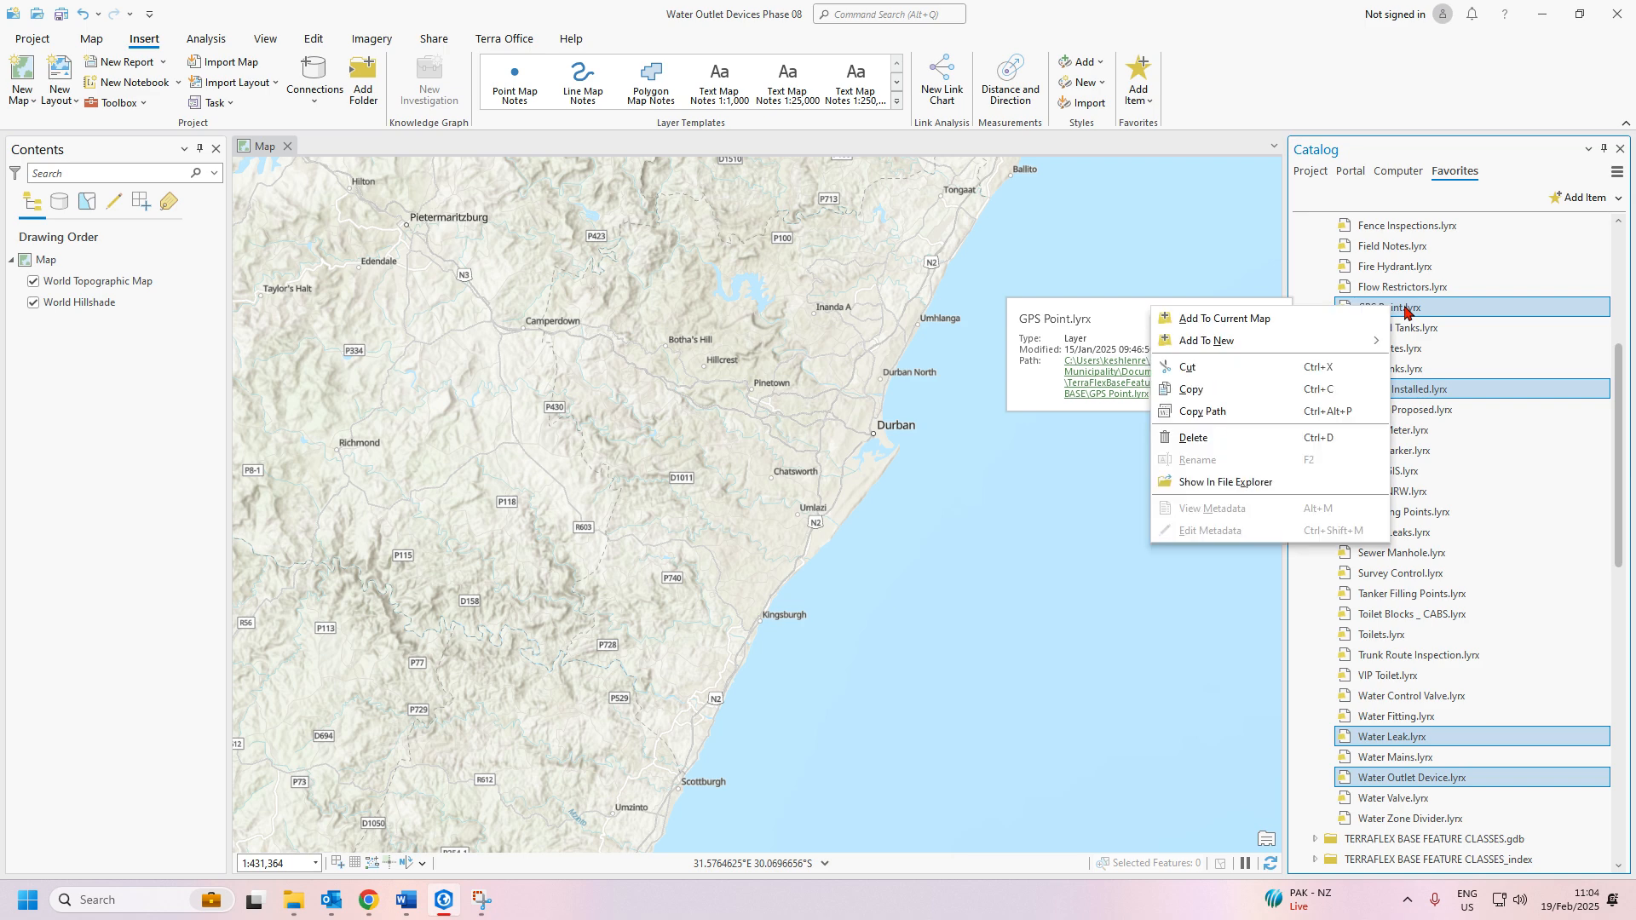
pyautogui.click(1283, 324)
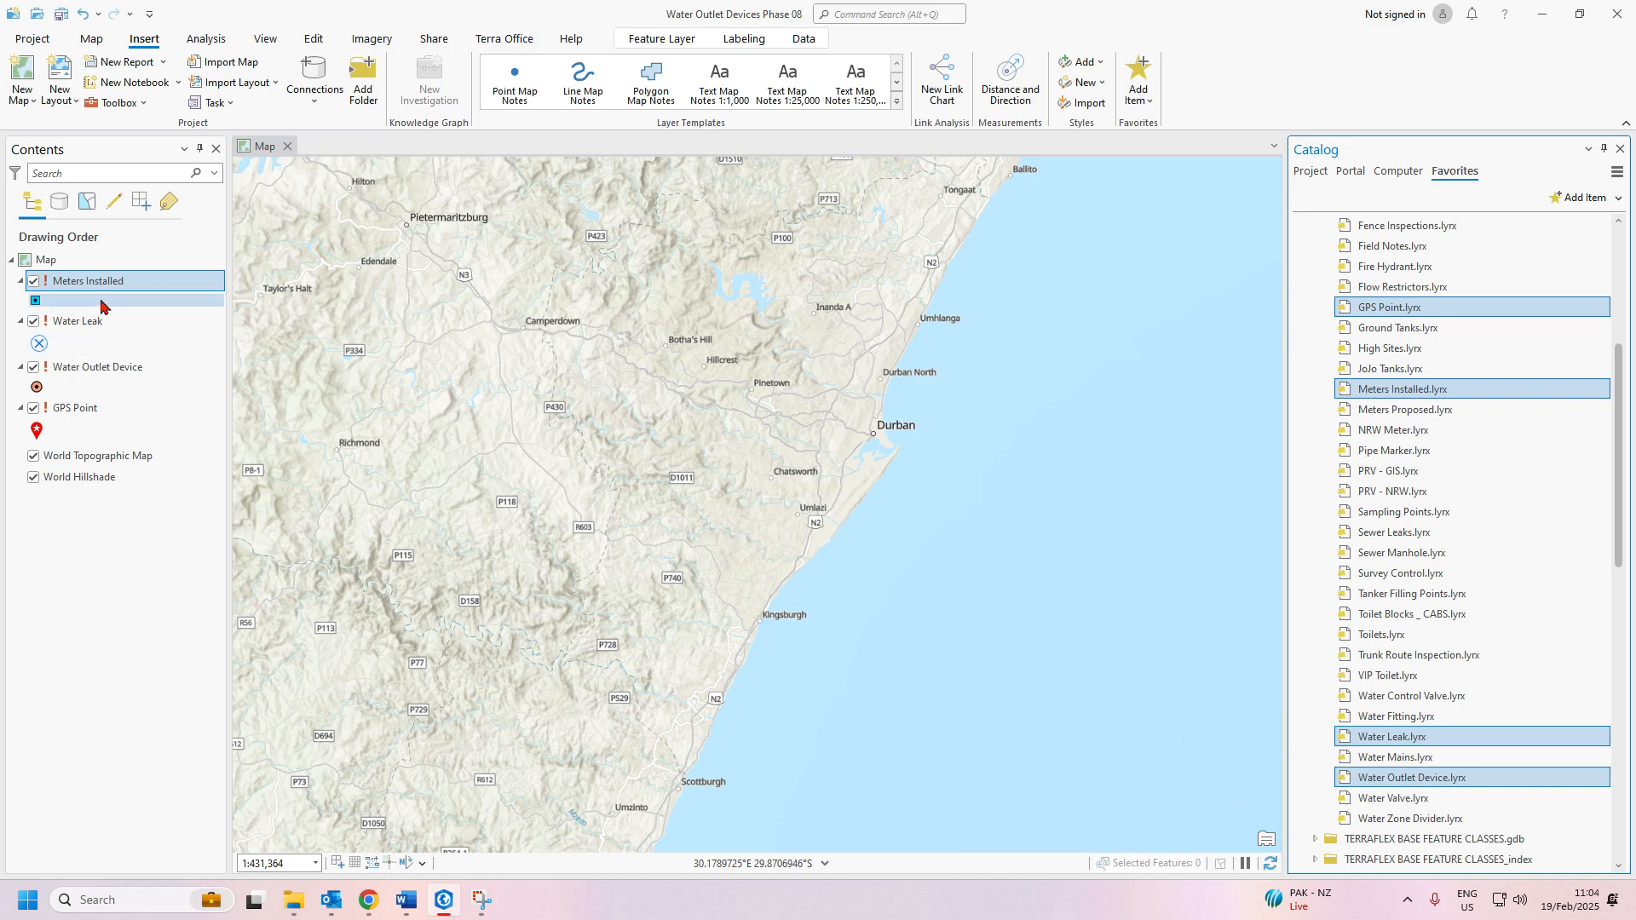
pyautogui.click(1309, 172)
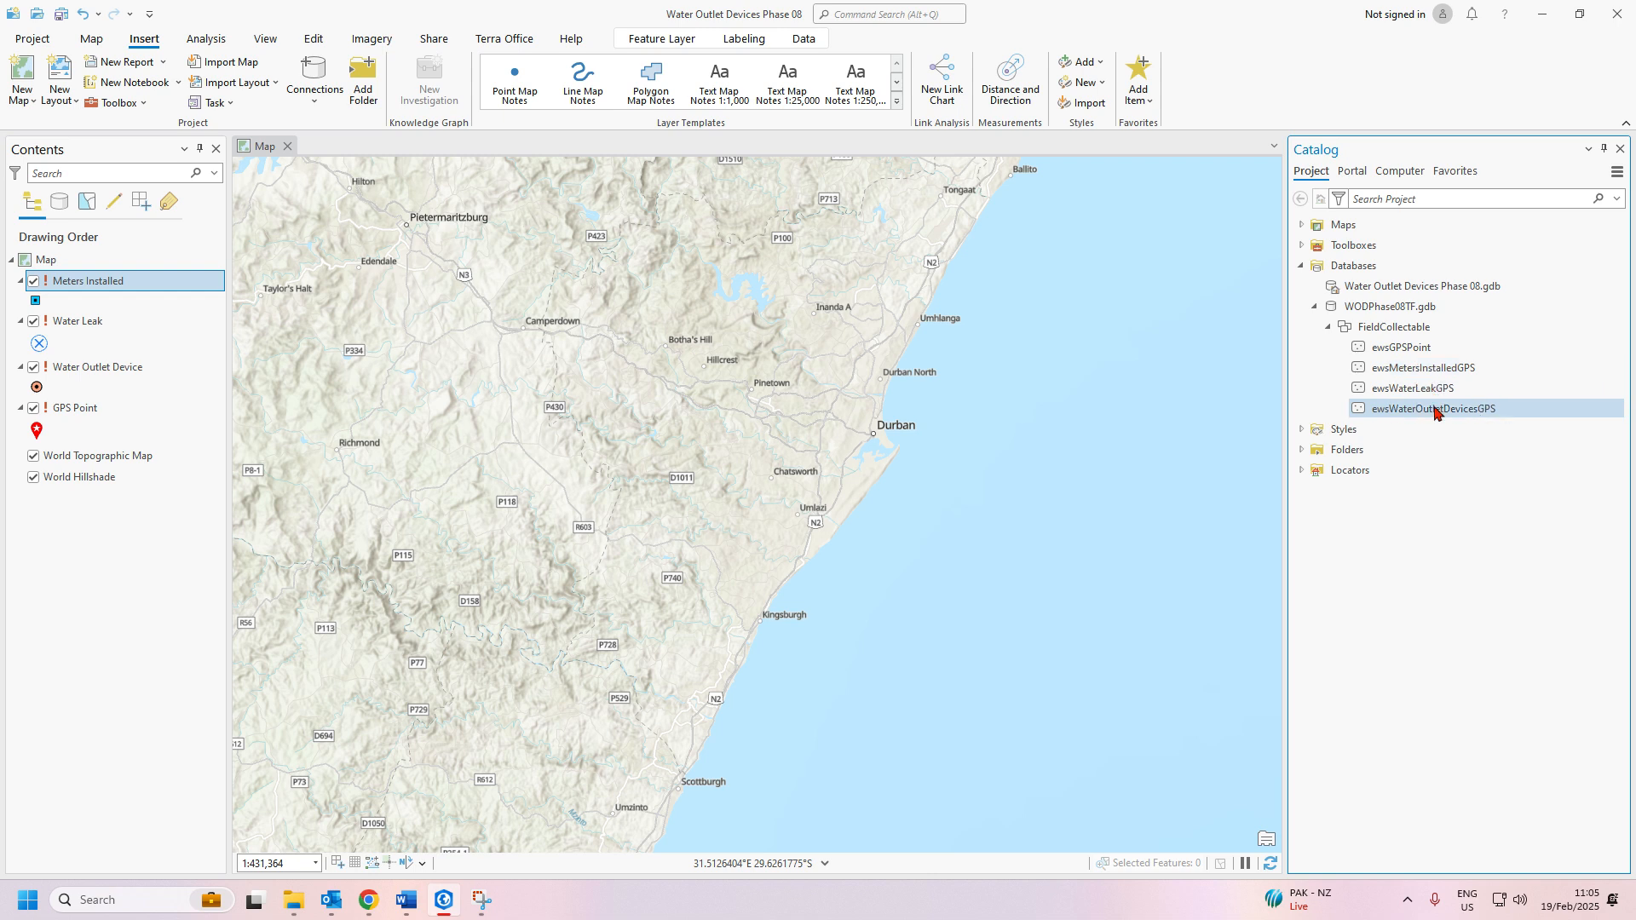
pyautogui.click(61, 14)
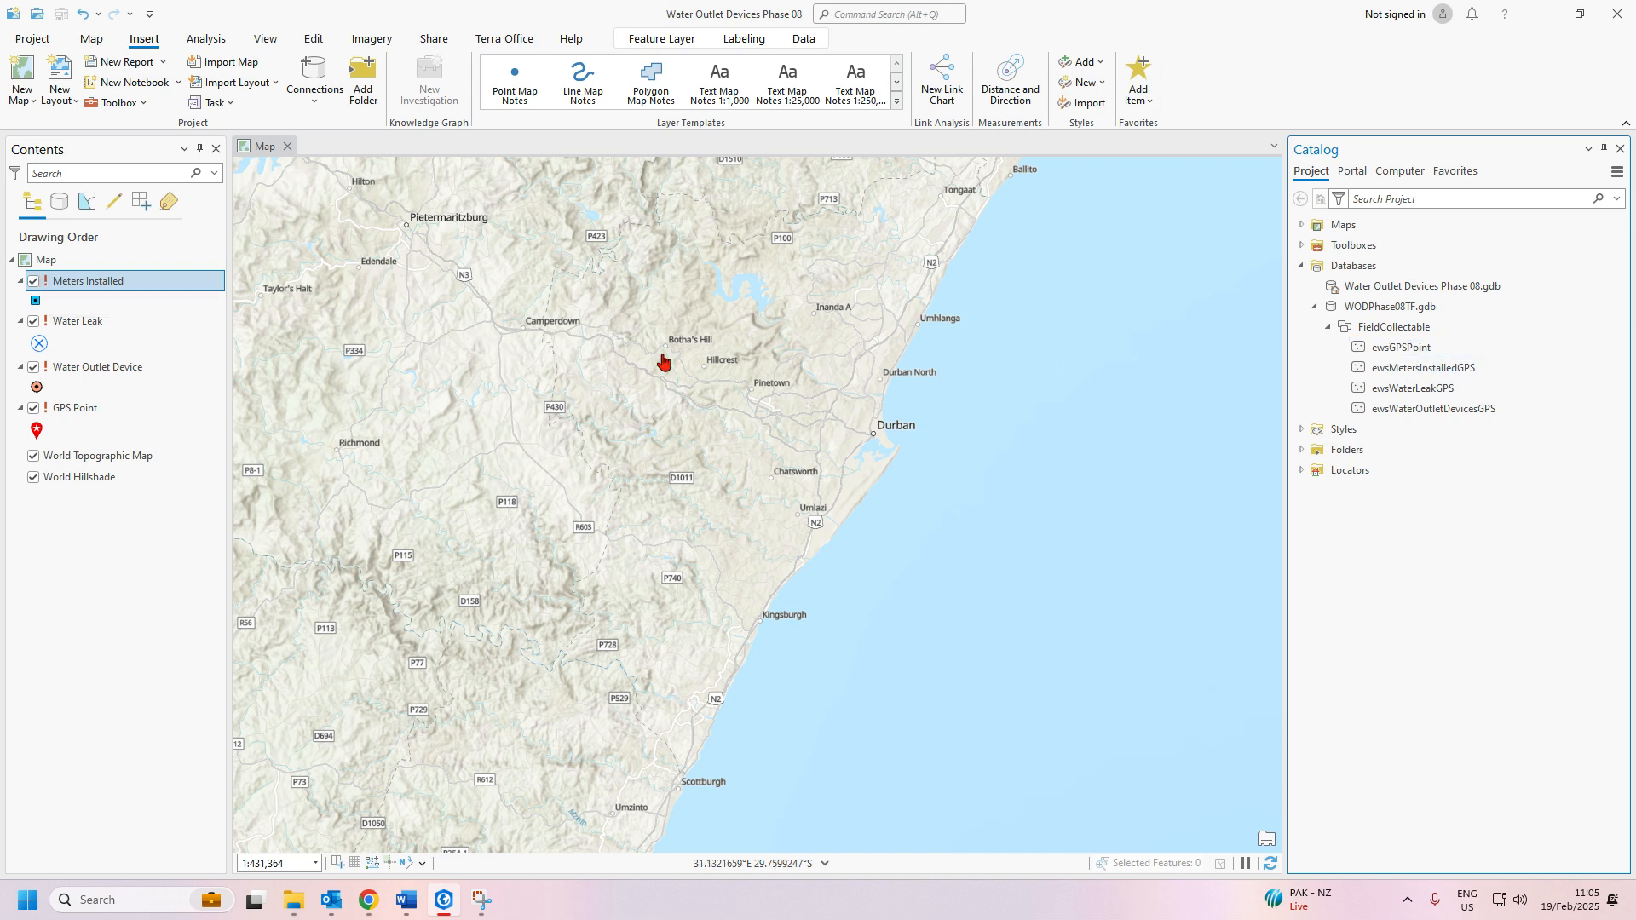
# Repair the Meters Installed layer's data source by pointing it to ewsMetersInstalledGPS in the FieldCollectable dataset of WODPhase08TF.gdb
pyautogui.click(45, 287)
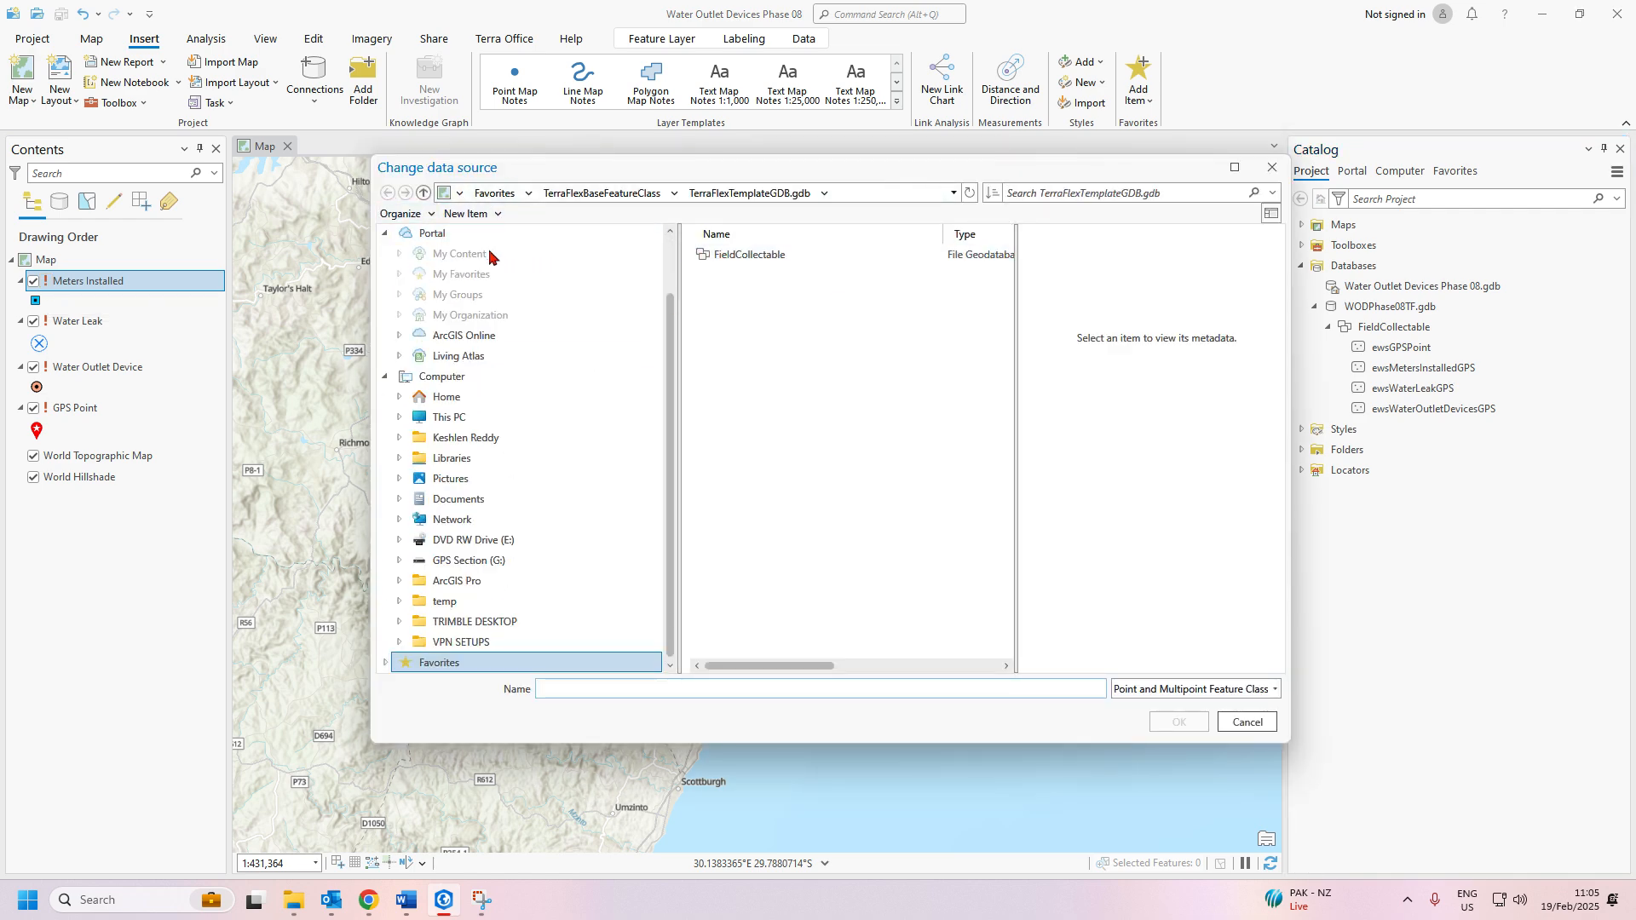
pyautogui.scroll(2, 492, 261)
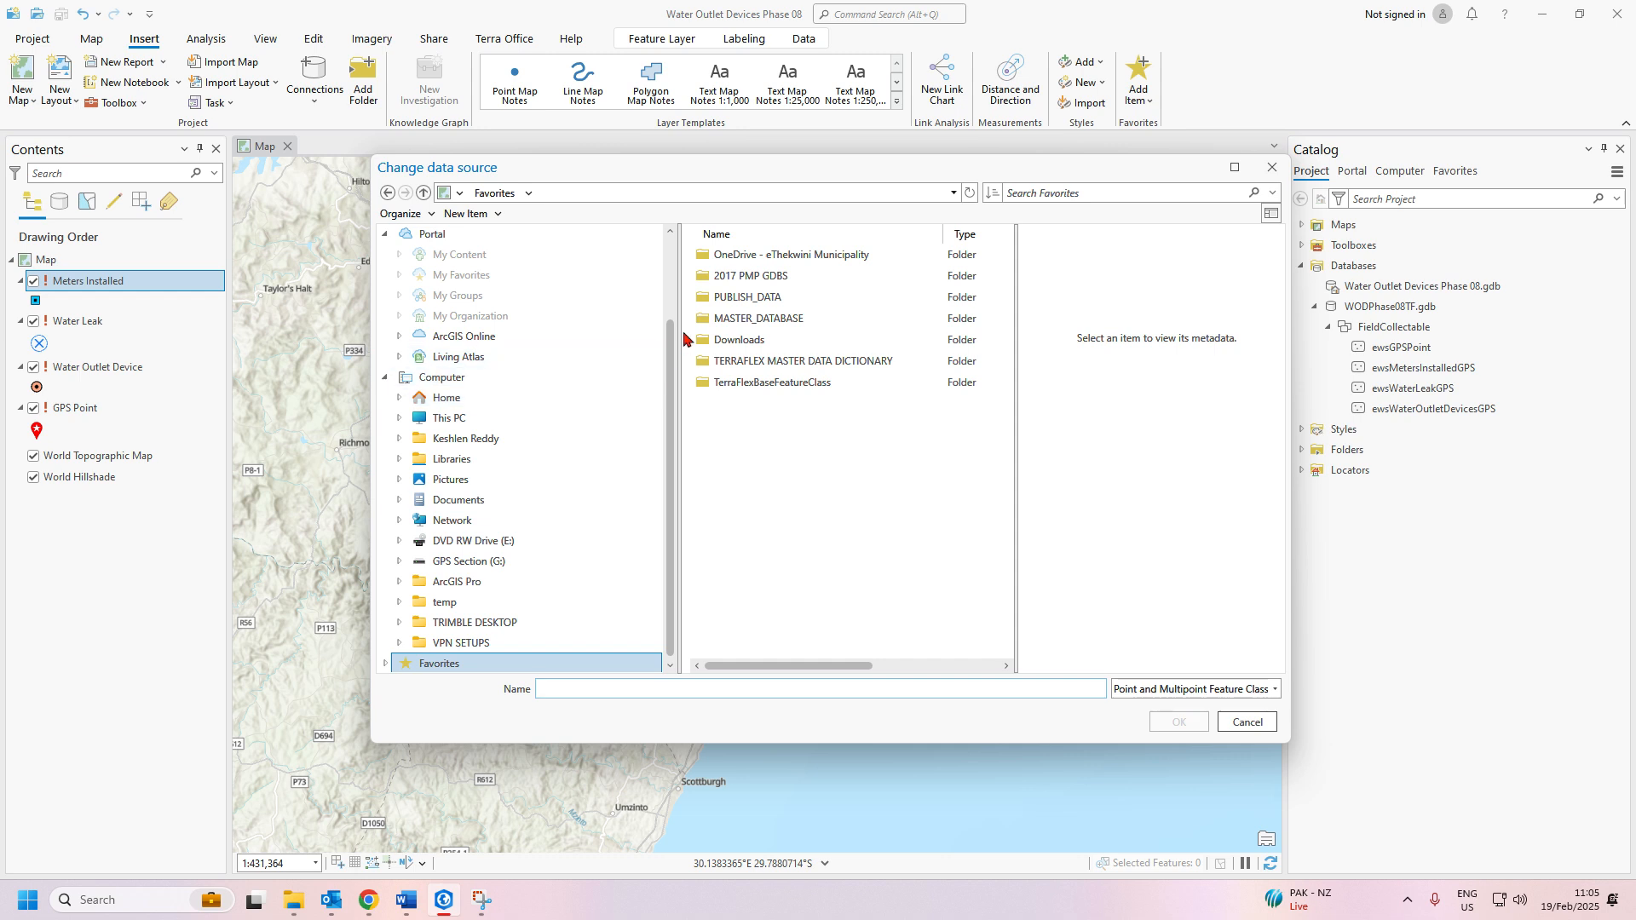
pyautogui.scroll(2, 471, 348)
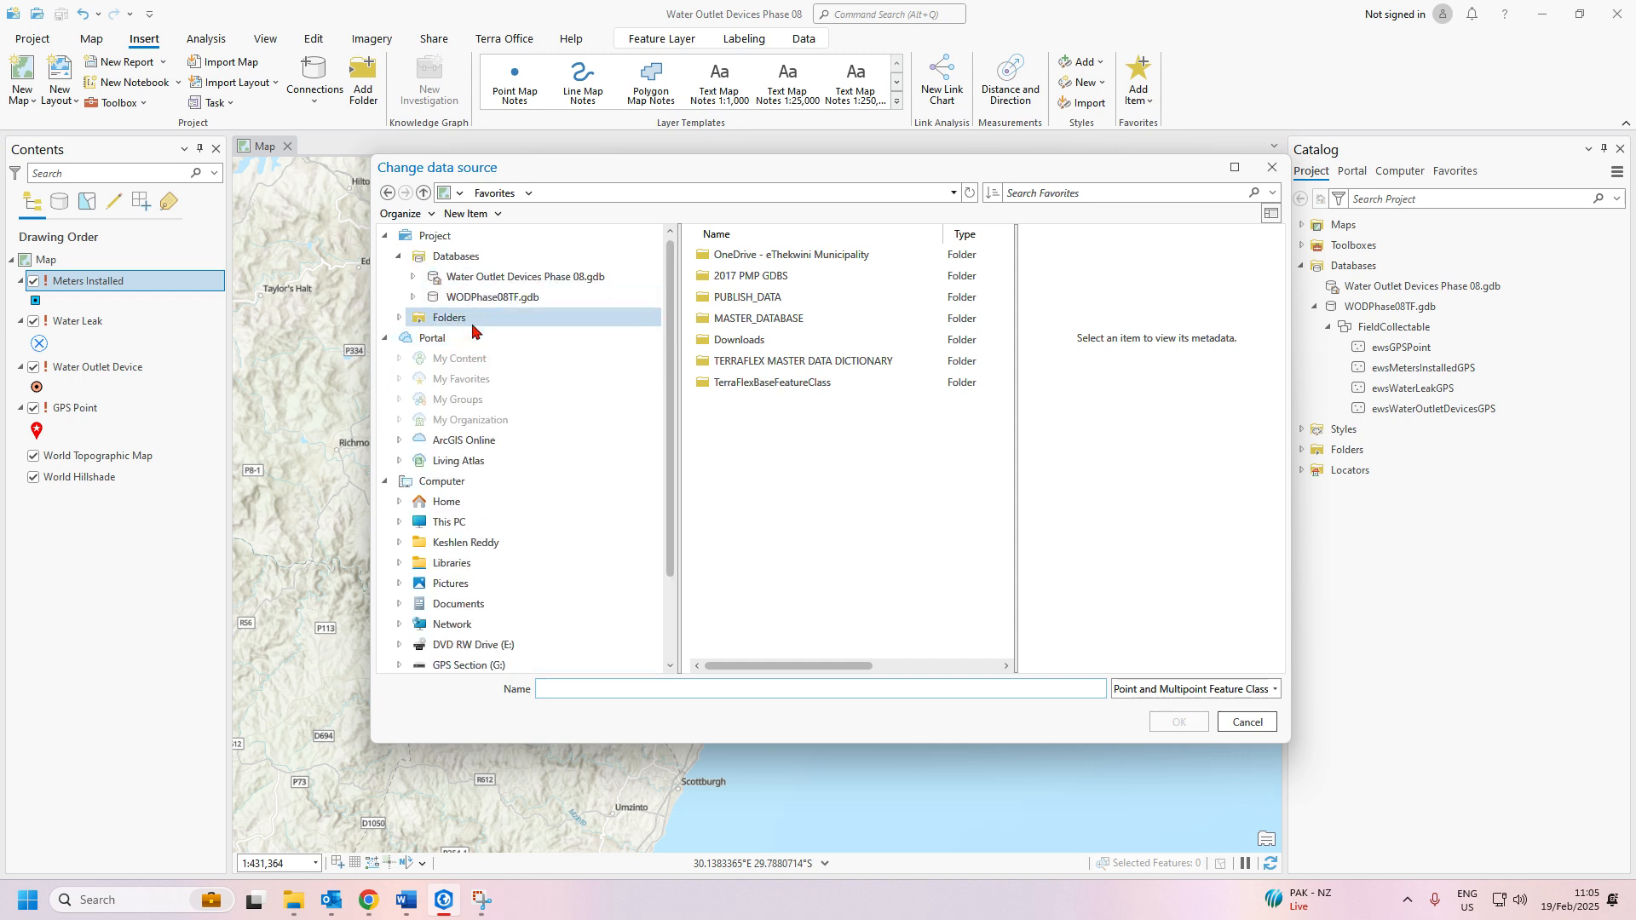
pyautogui.click(481, 298)
pyautogui.click(718, 258)
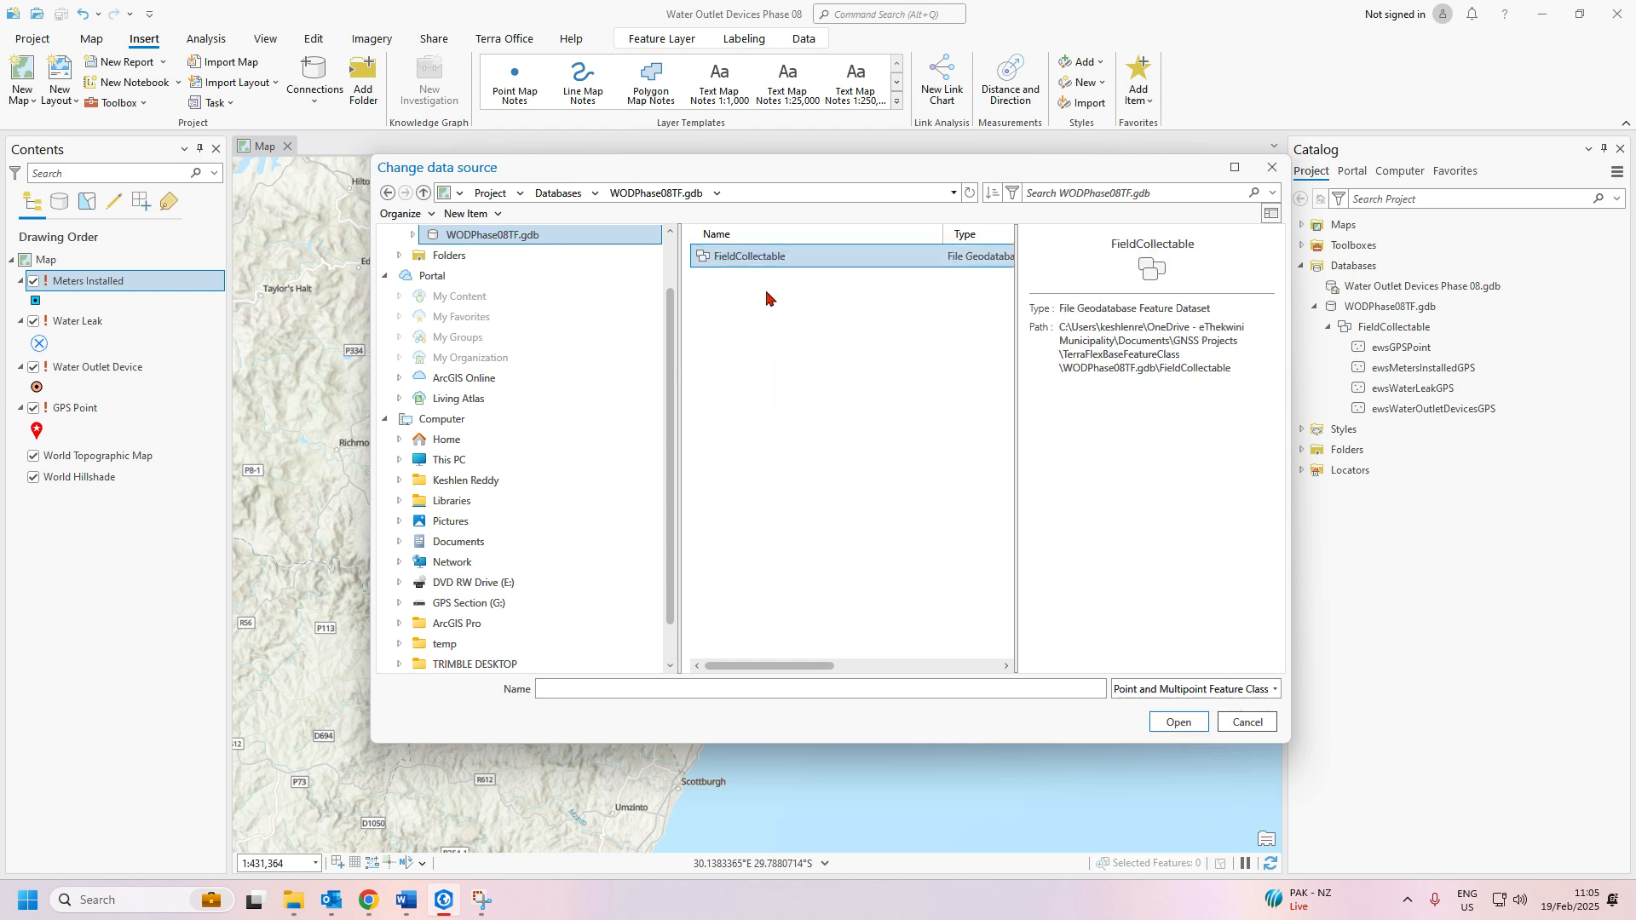
pyautogui.doubleClick(752, 256)
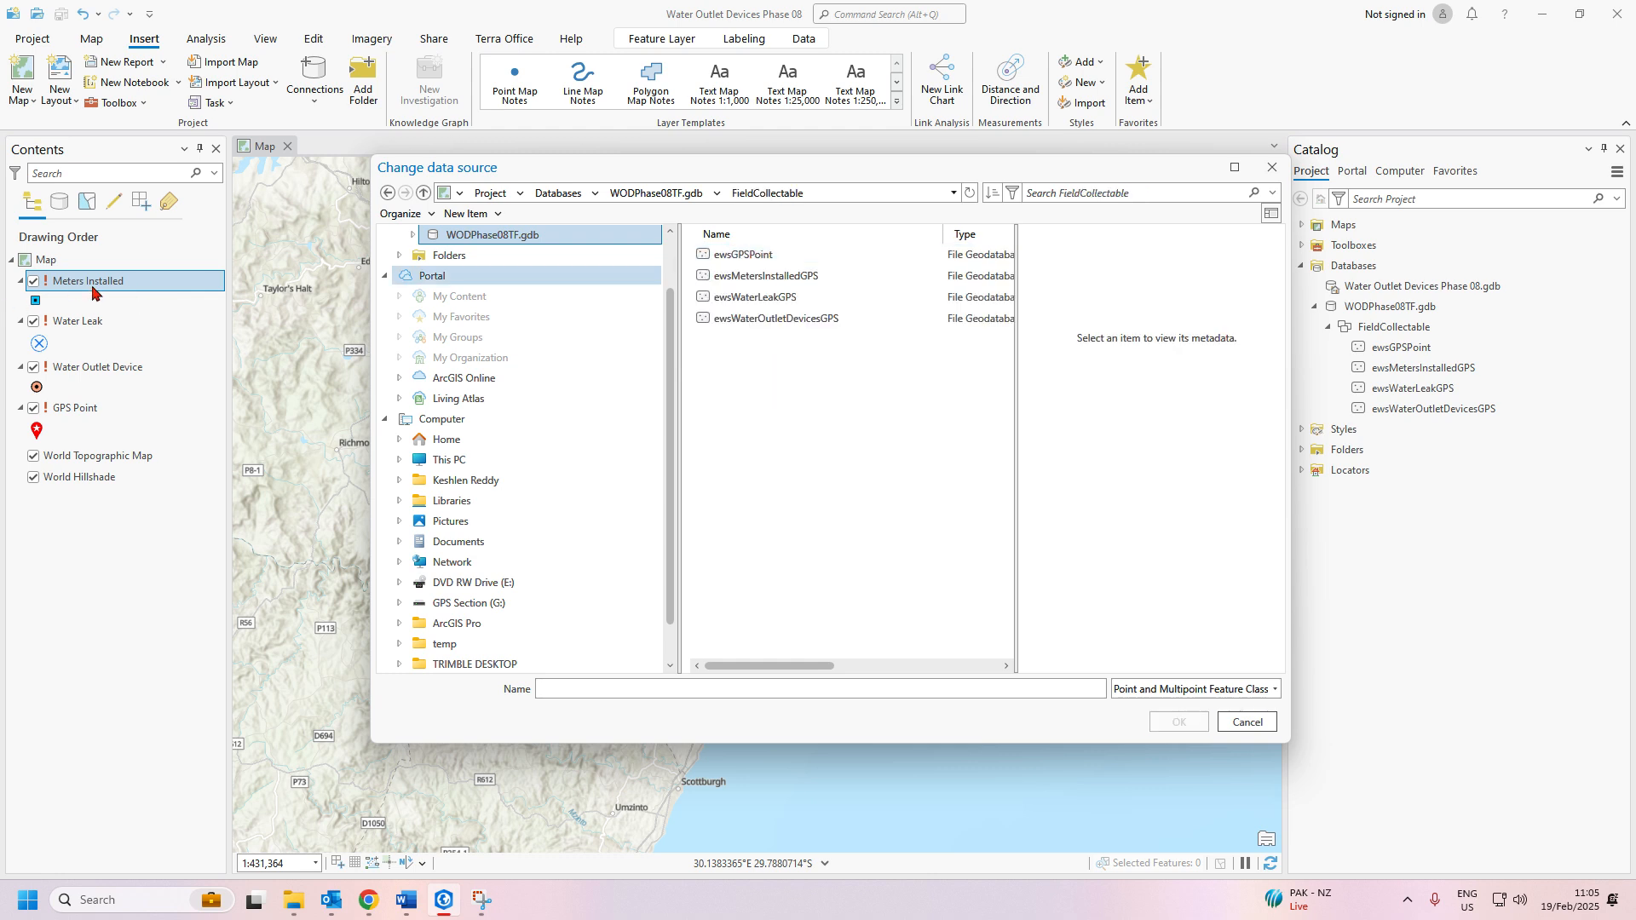
pyautogui.click(749, 278)
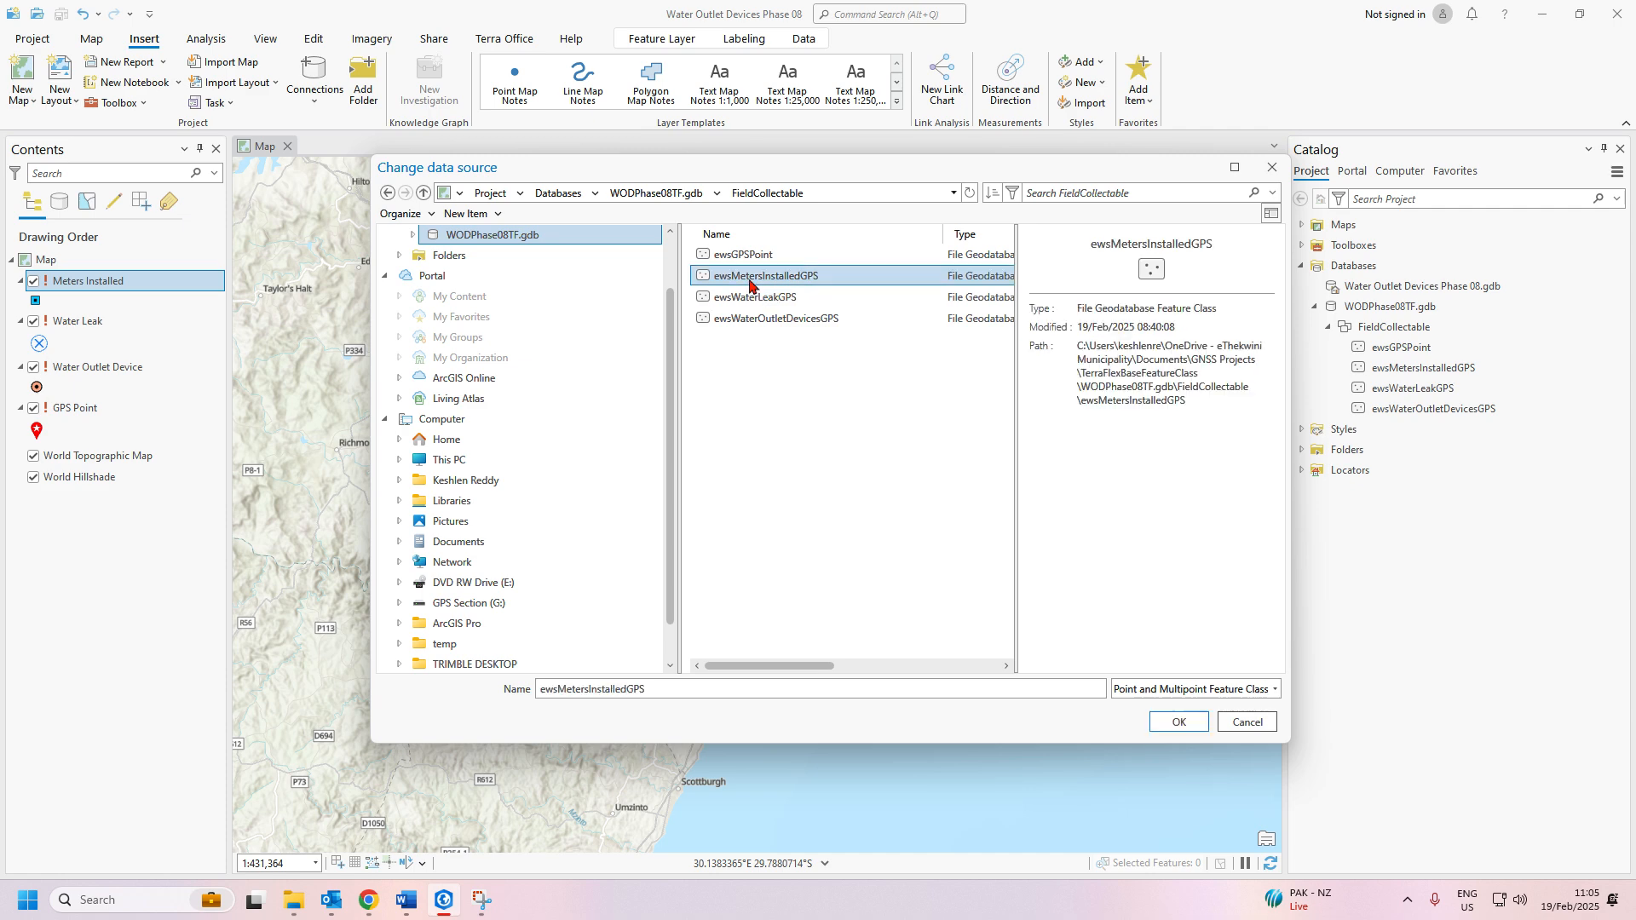
pyautogui.click(1179, 722)
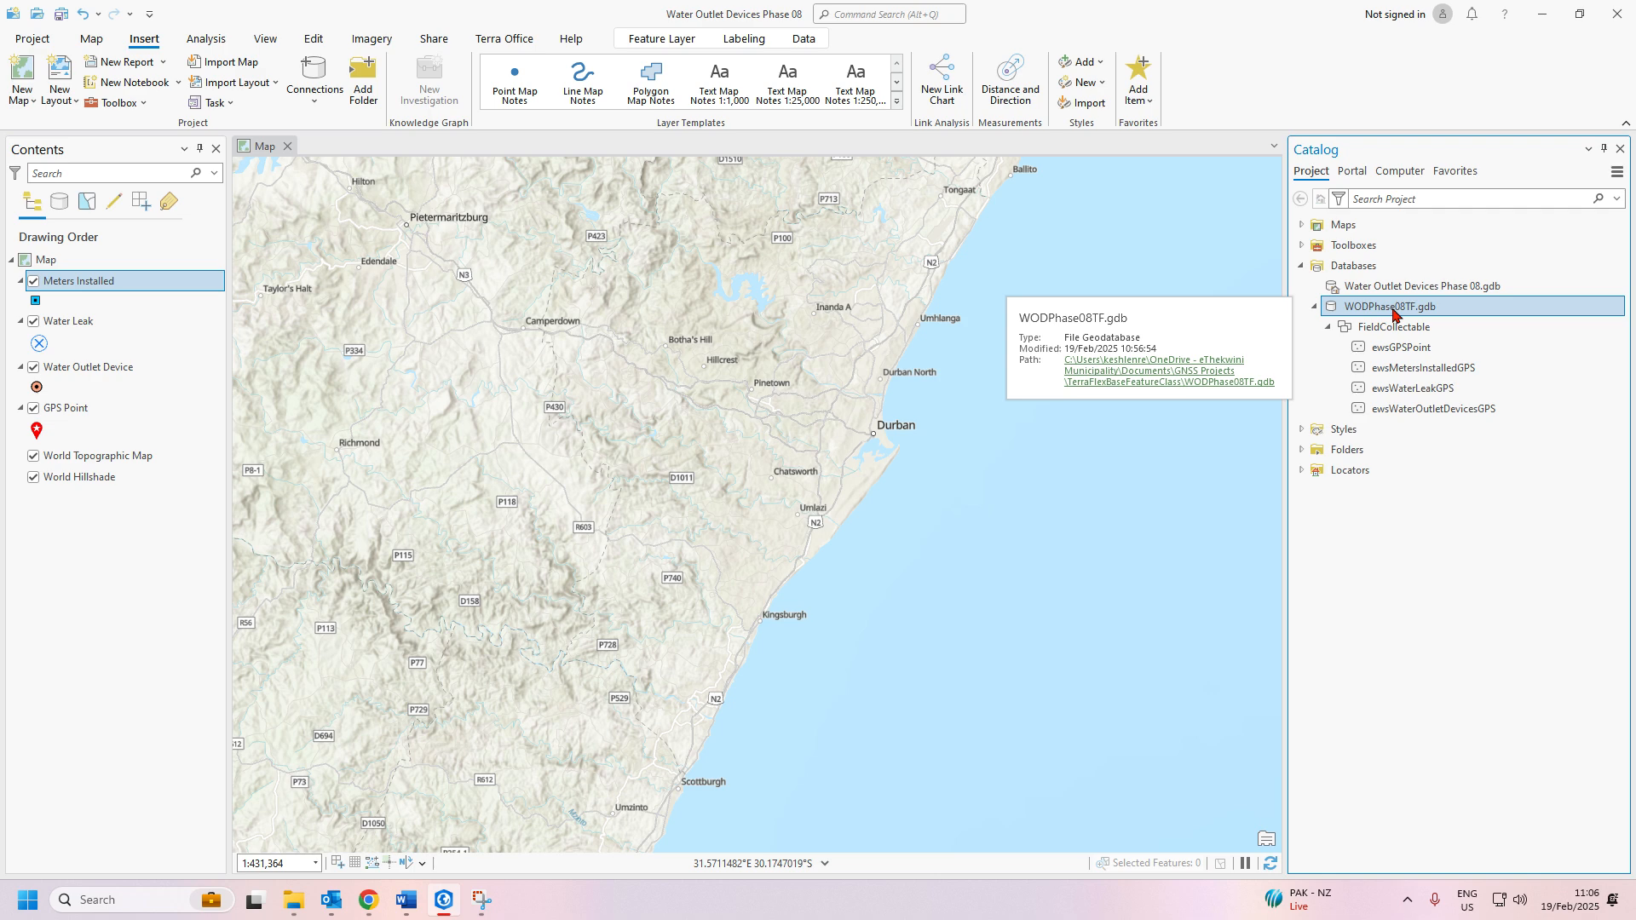
# Make WODPhase08TF.gdb the project's default geodatabase and permanently delete Water Outlet Devices Phase 08.gdb
pyautogui.rightClick(1393, 315)
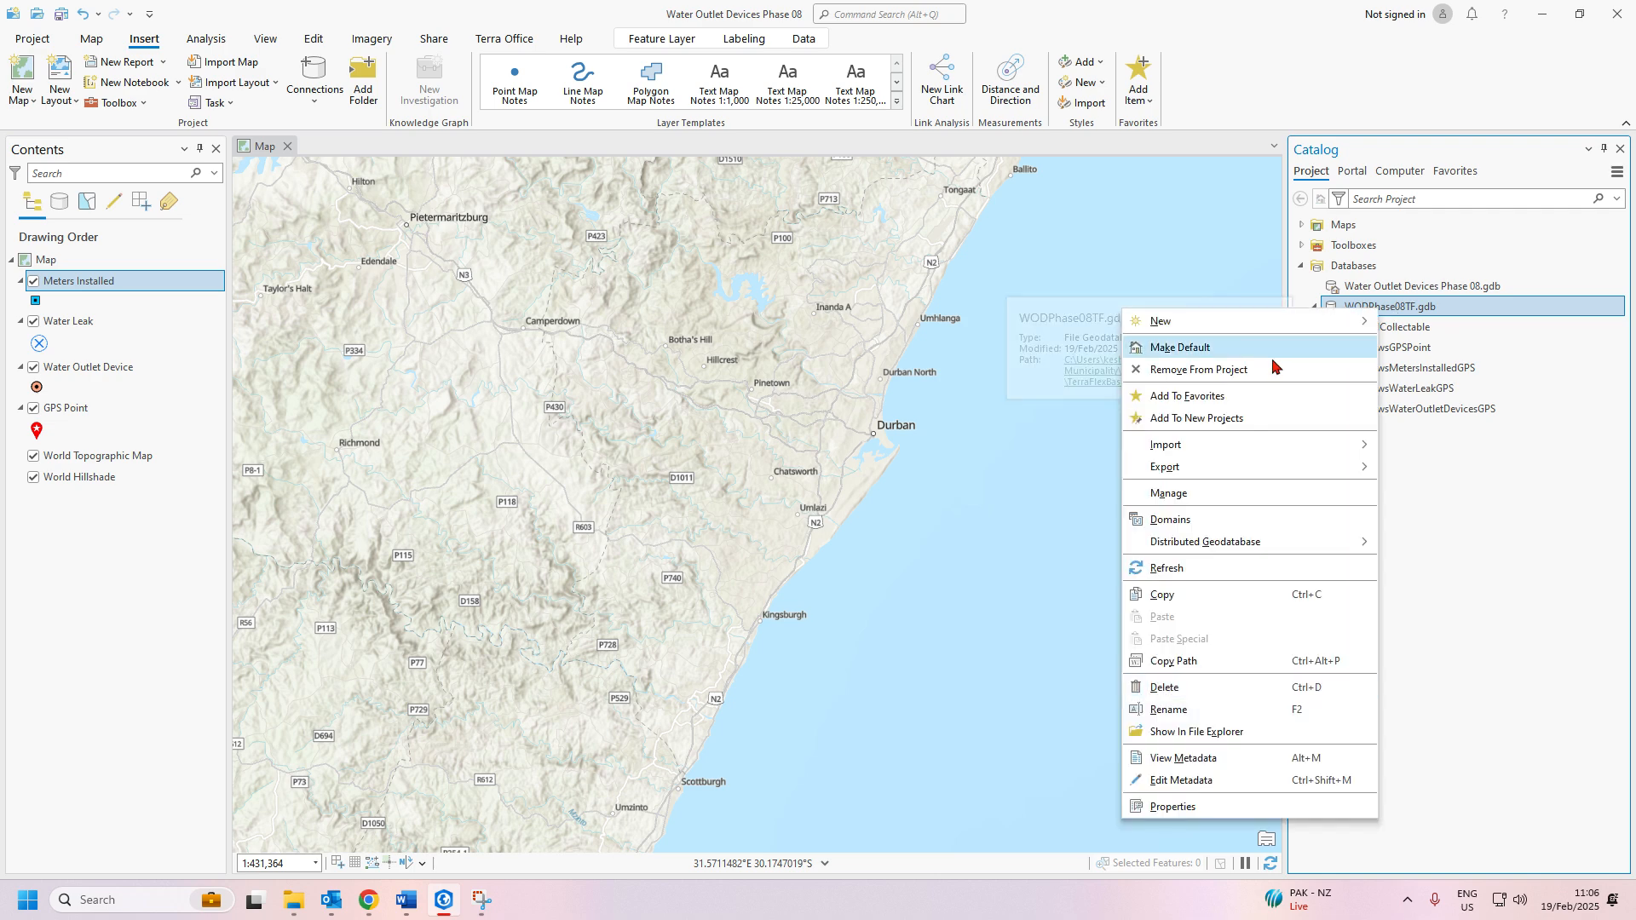
pyautogui.click(1223, 348)
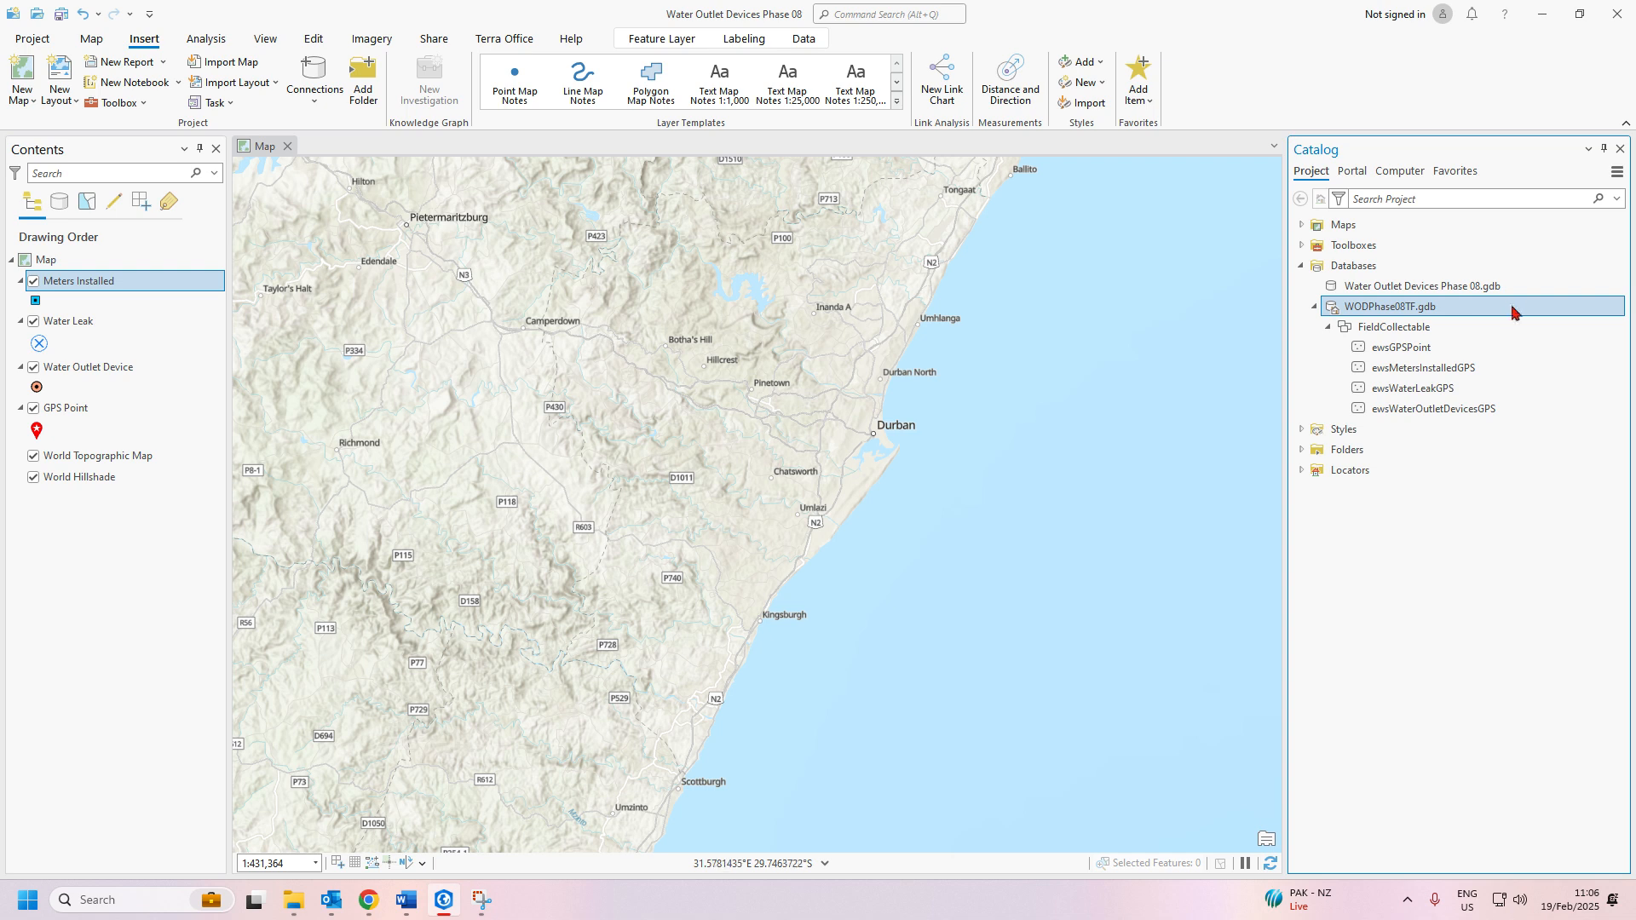
pyautogui.click(1406, 292)
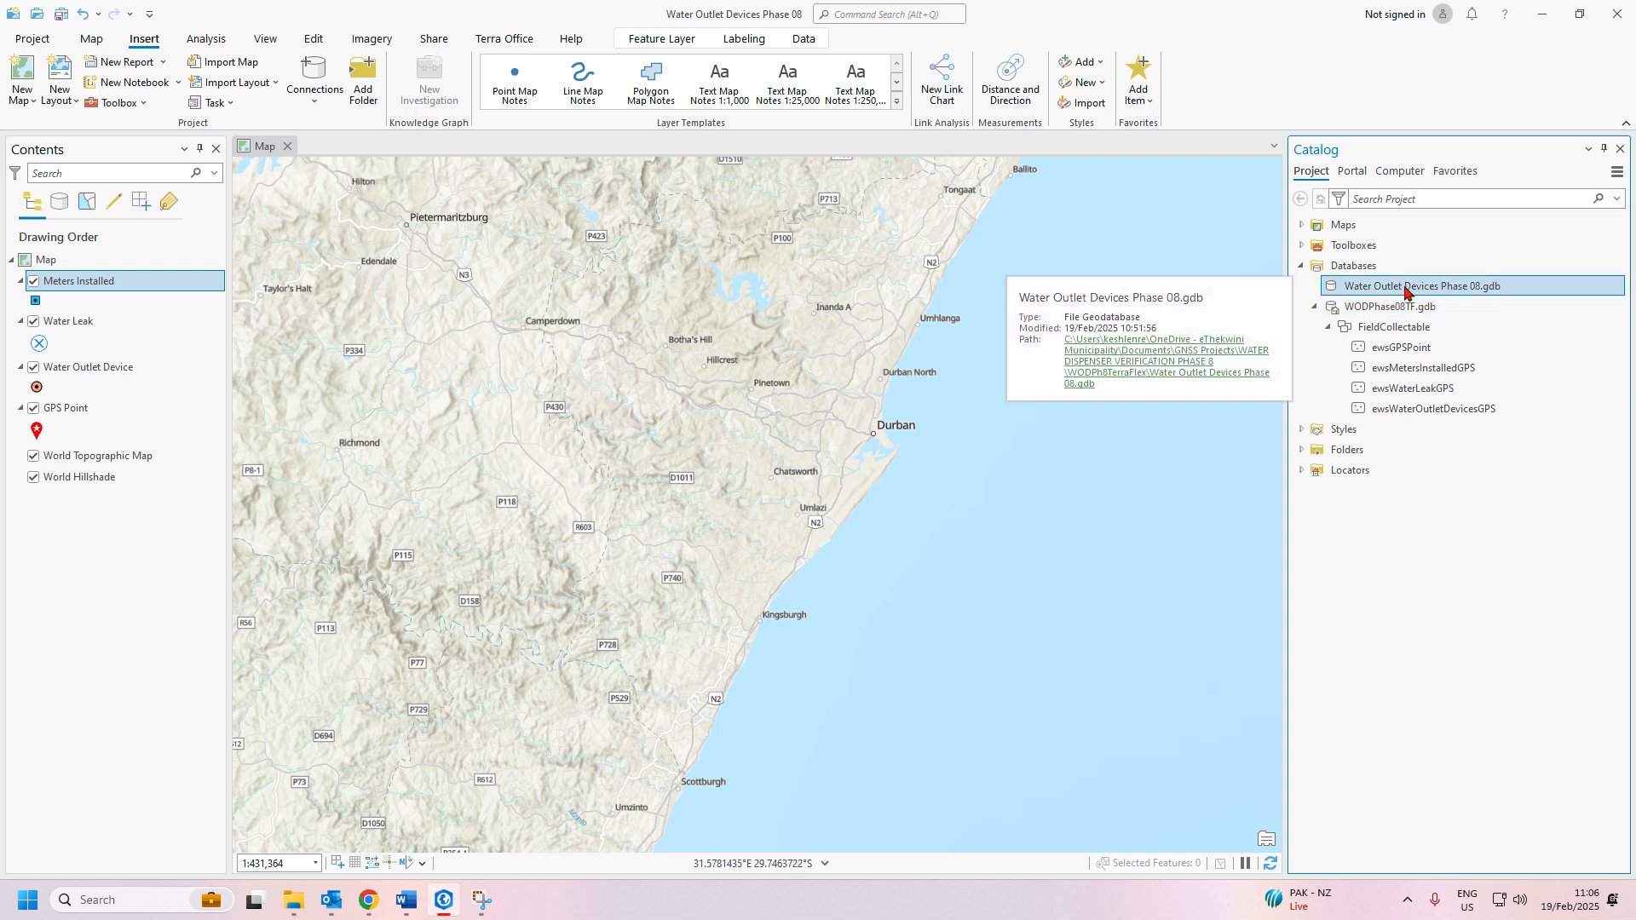
pyautogui.rightClick(1404, 293)
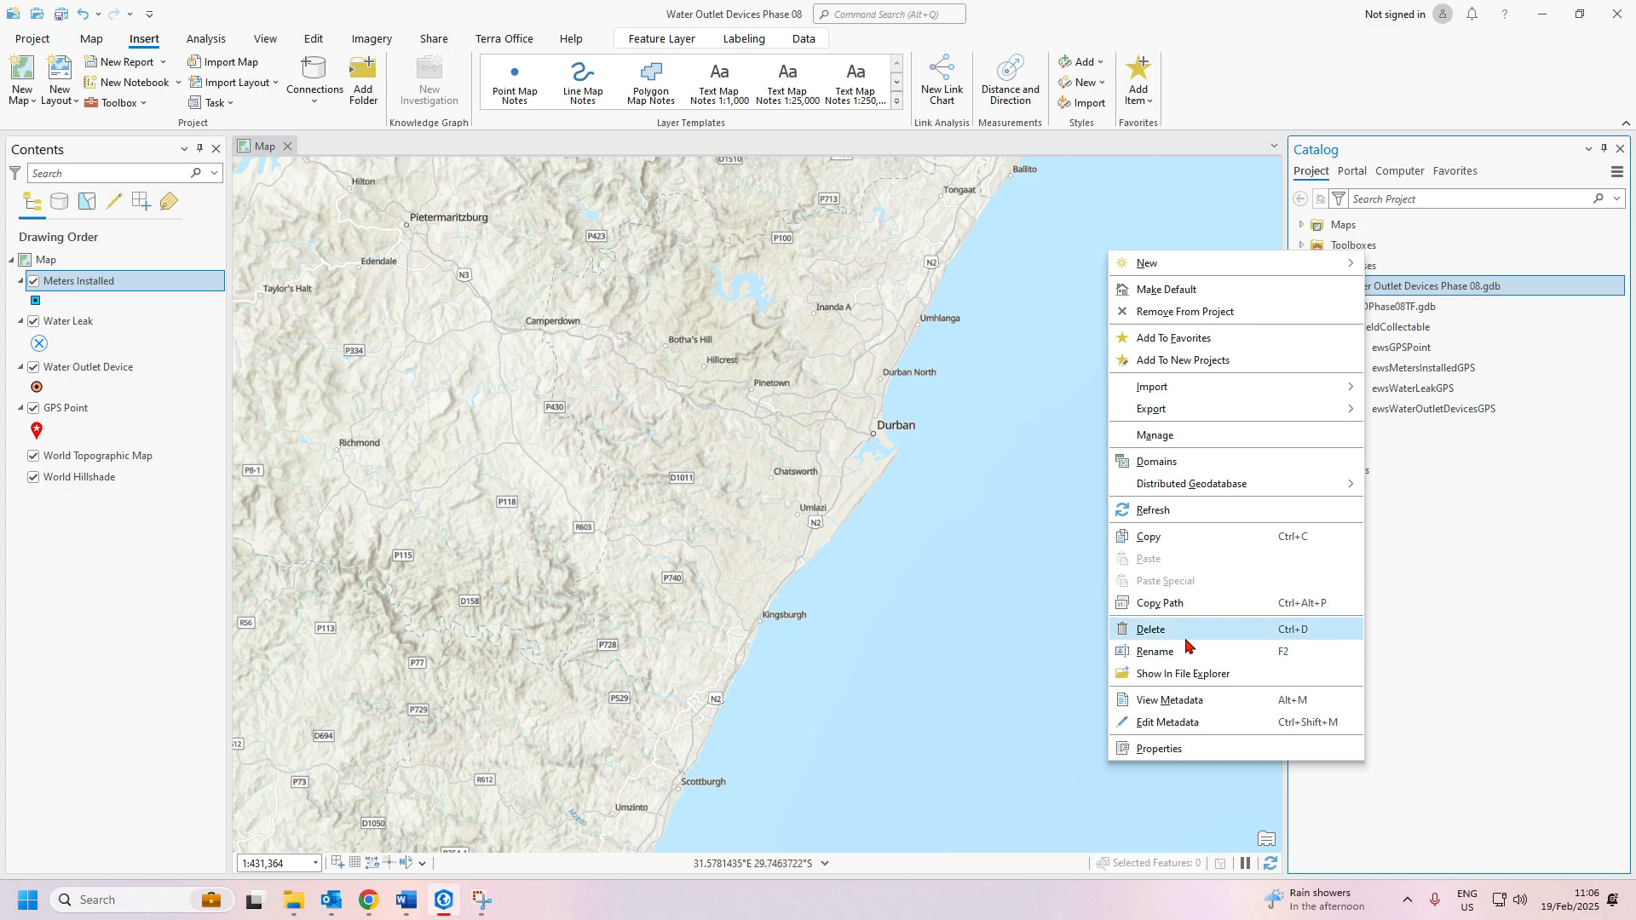
pyautogui.click(1150, 630)
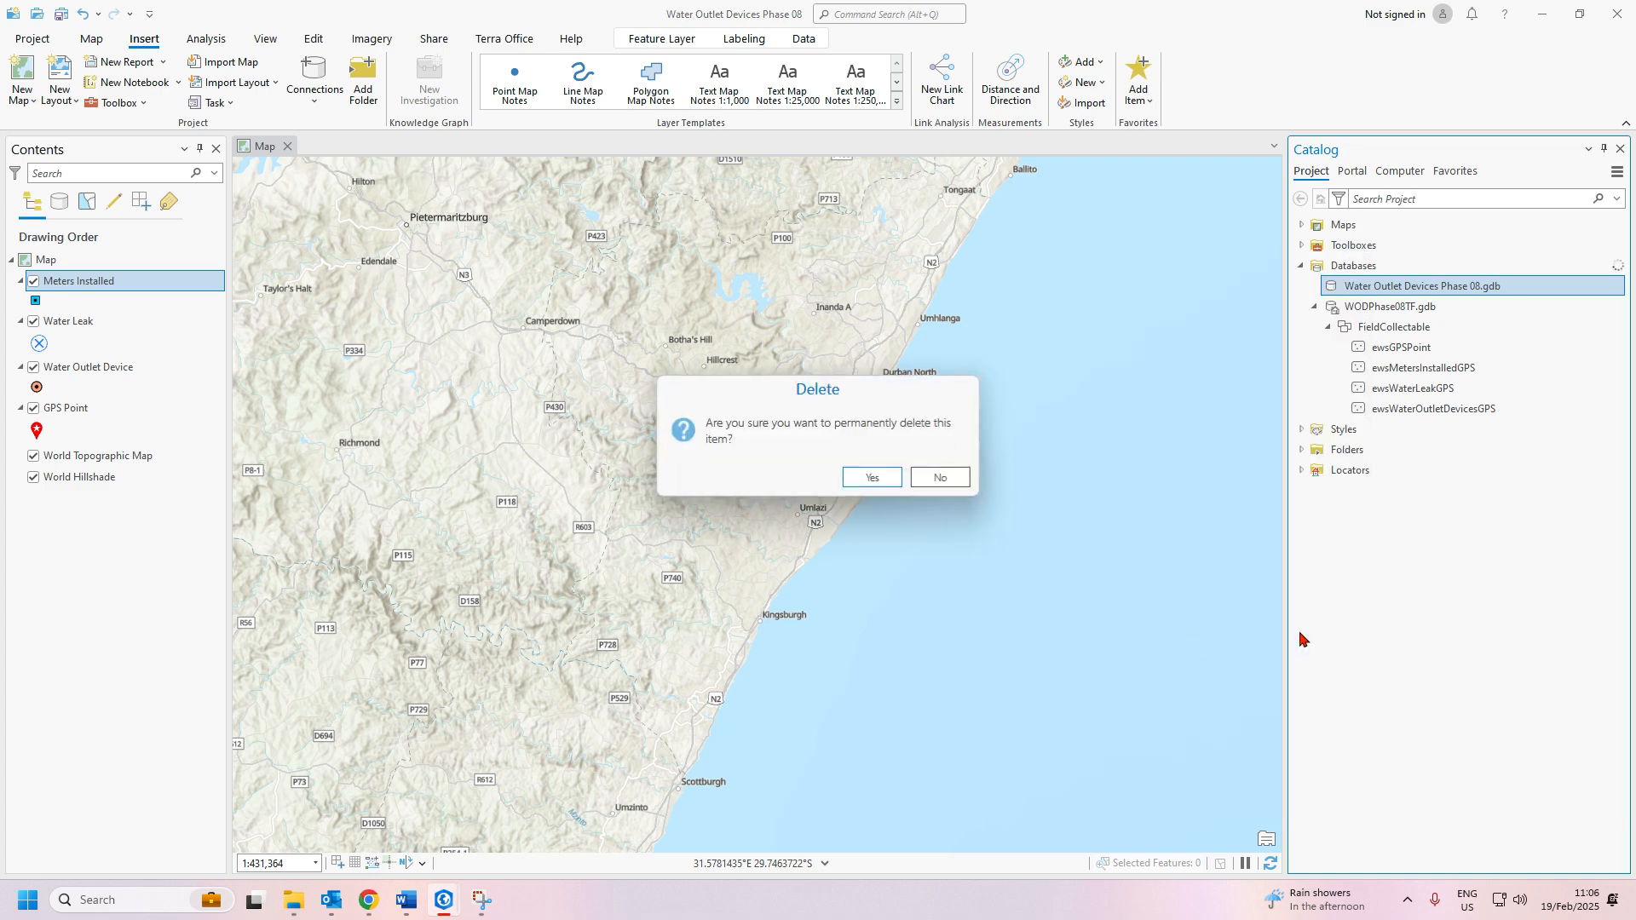
pyautogui.click(878, 475)
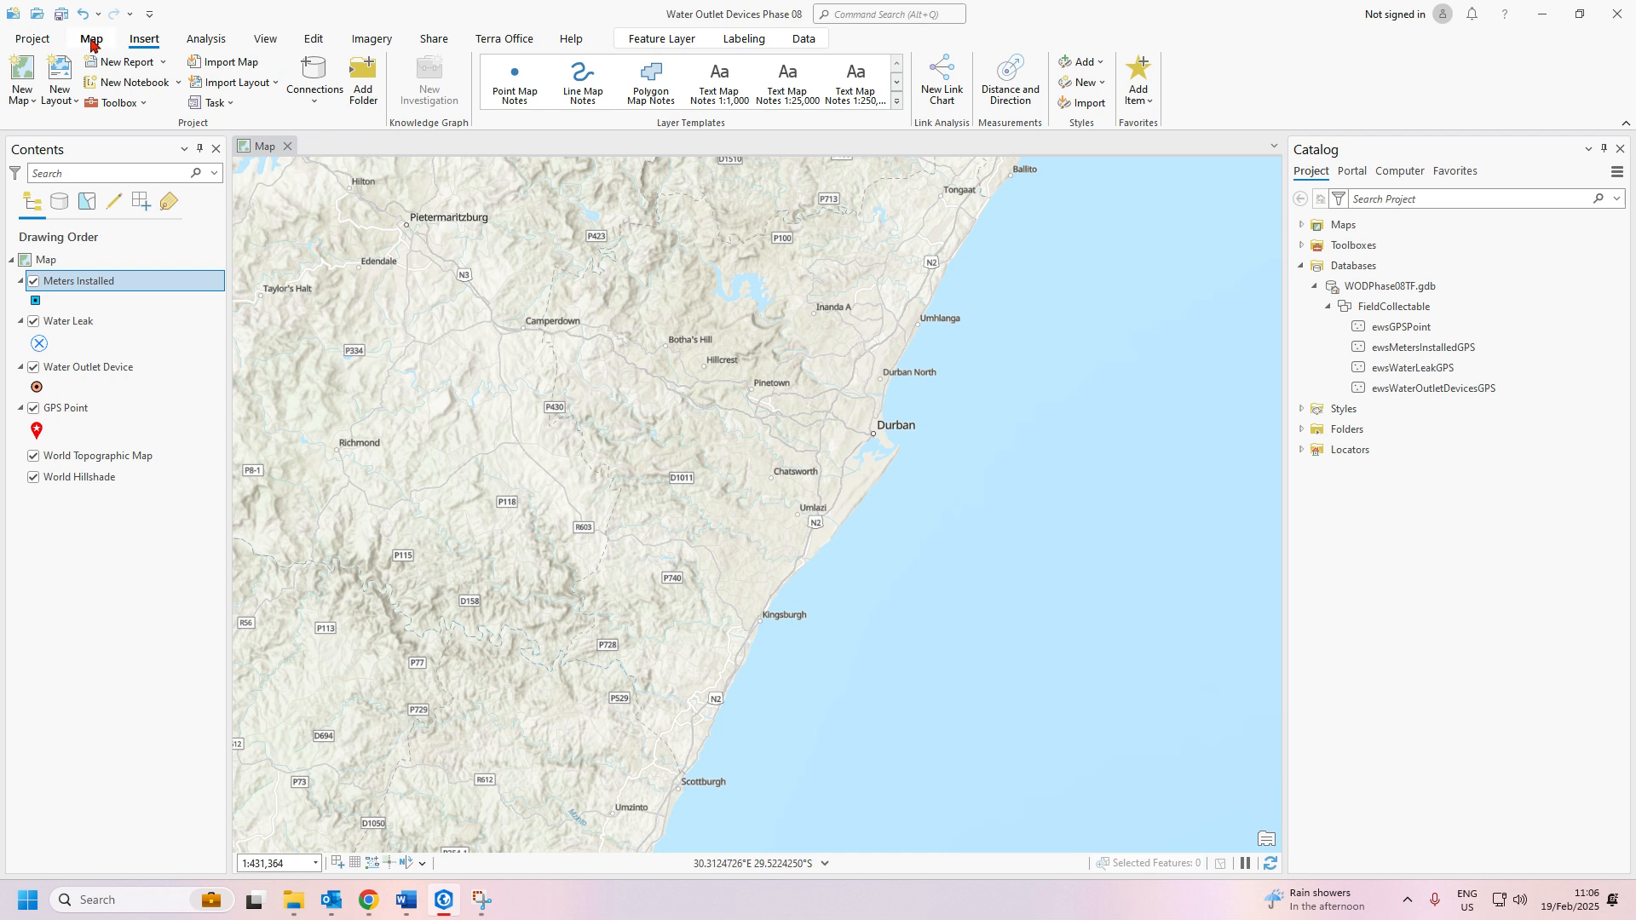
# Save the project and reorder all the map's layers alphabetically by name
pyautogui.click(61, 15)
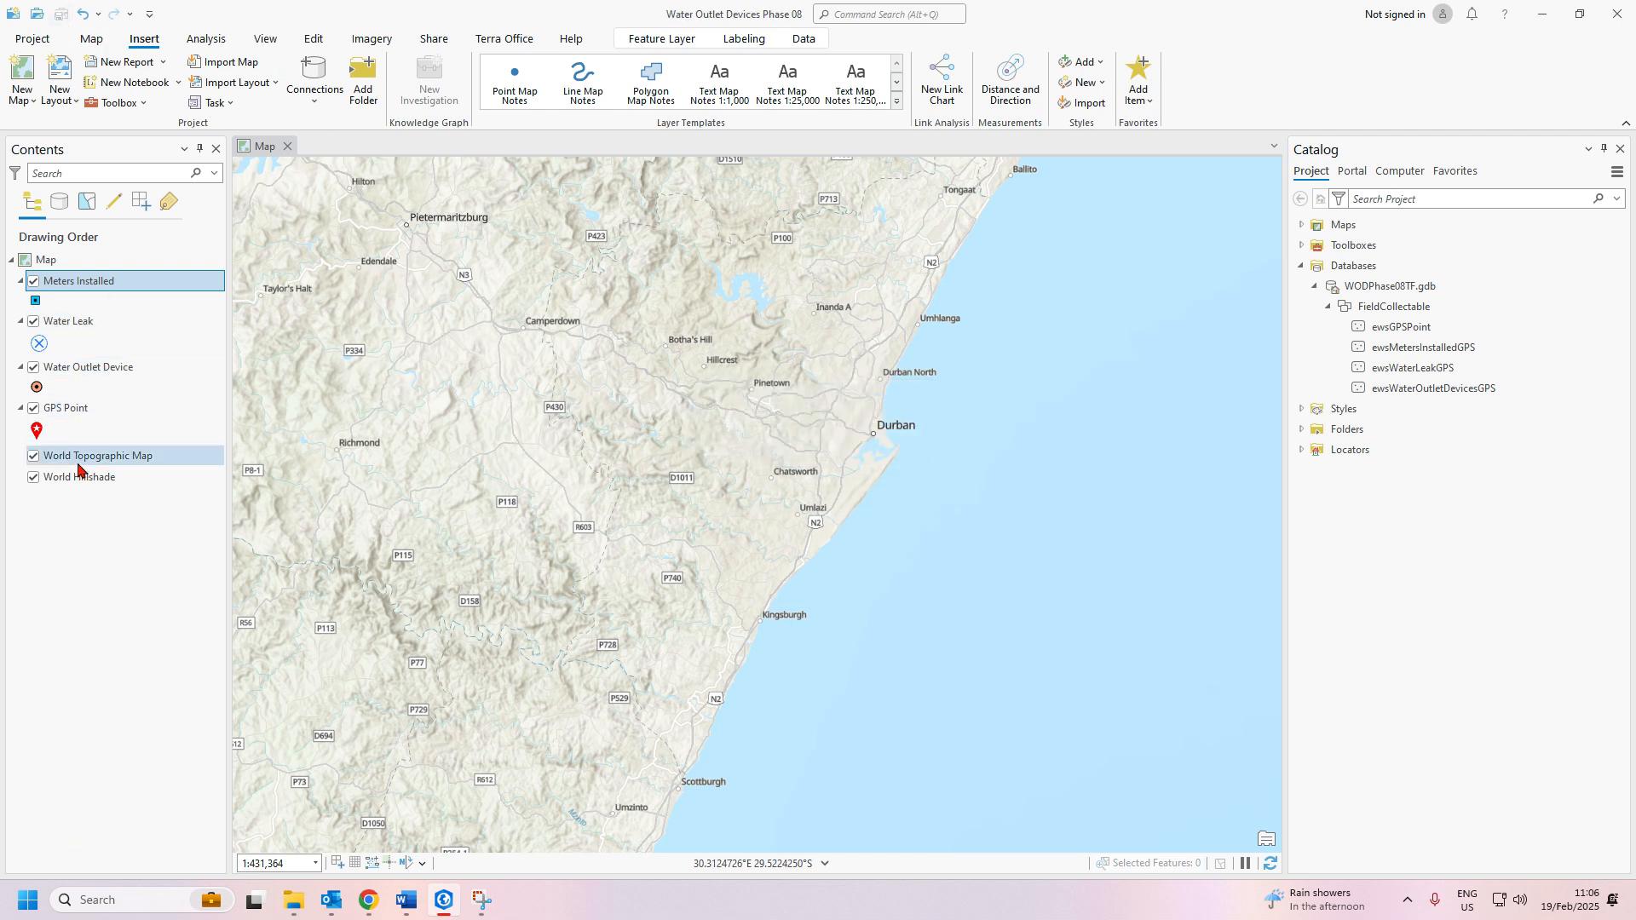
pyautogui.rightClick(90, 367)
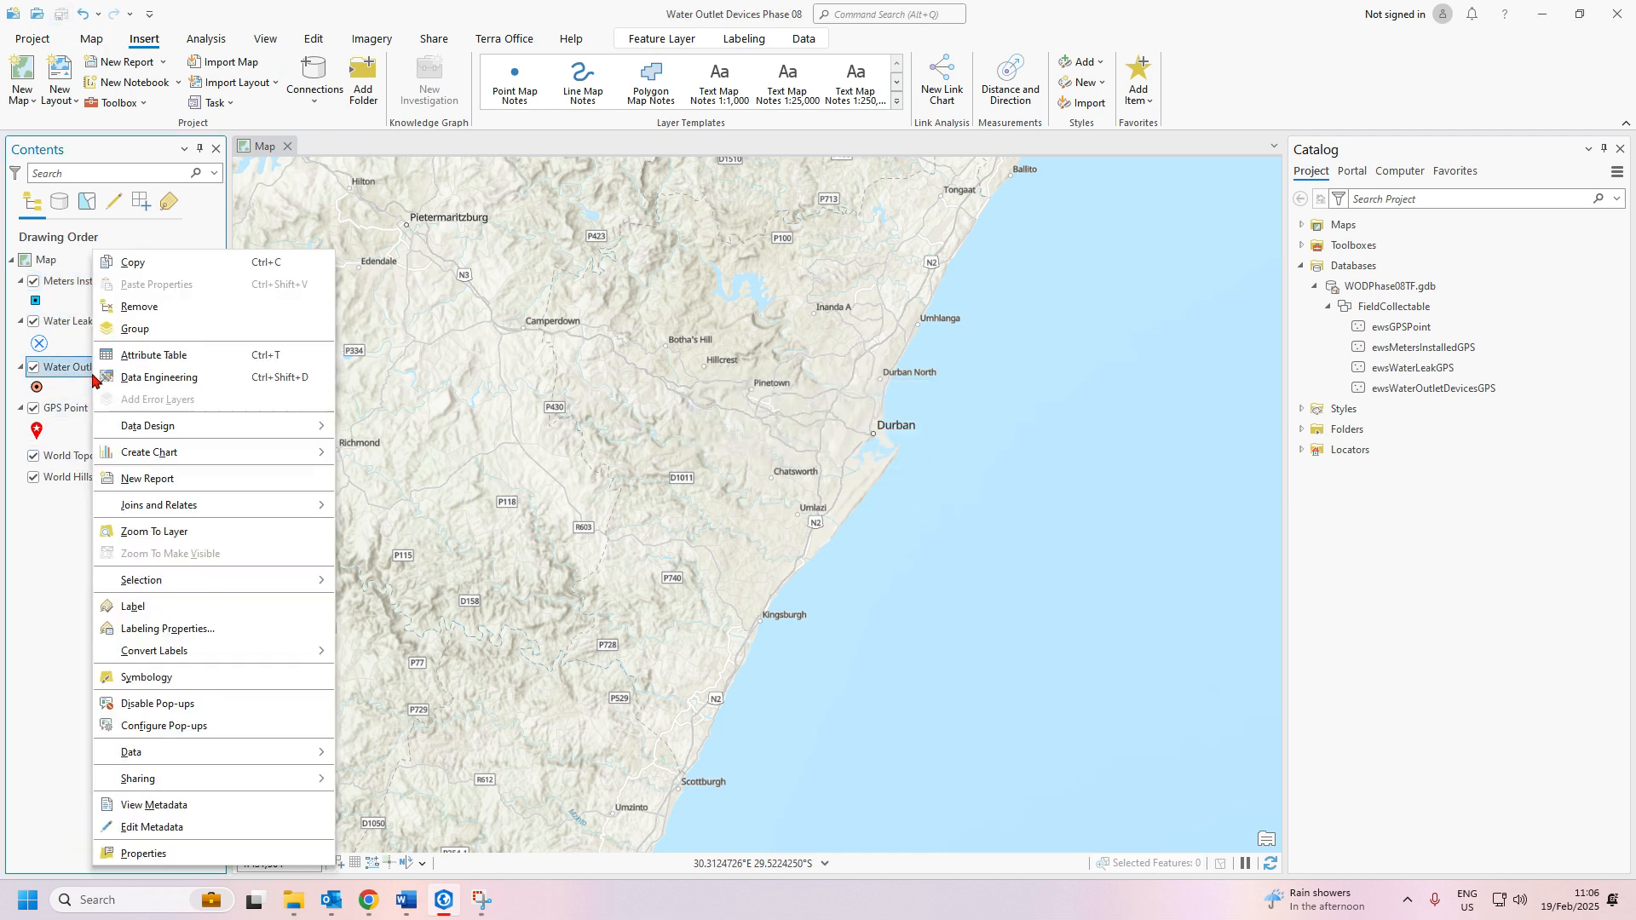
pyautogui.rightClick(52, 266)
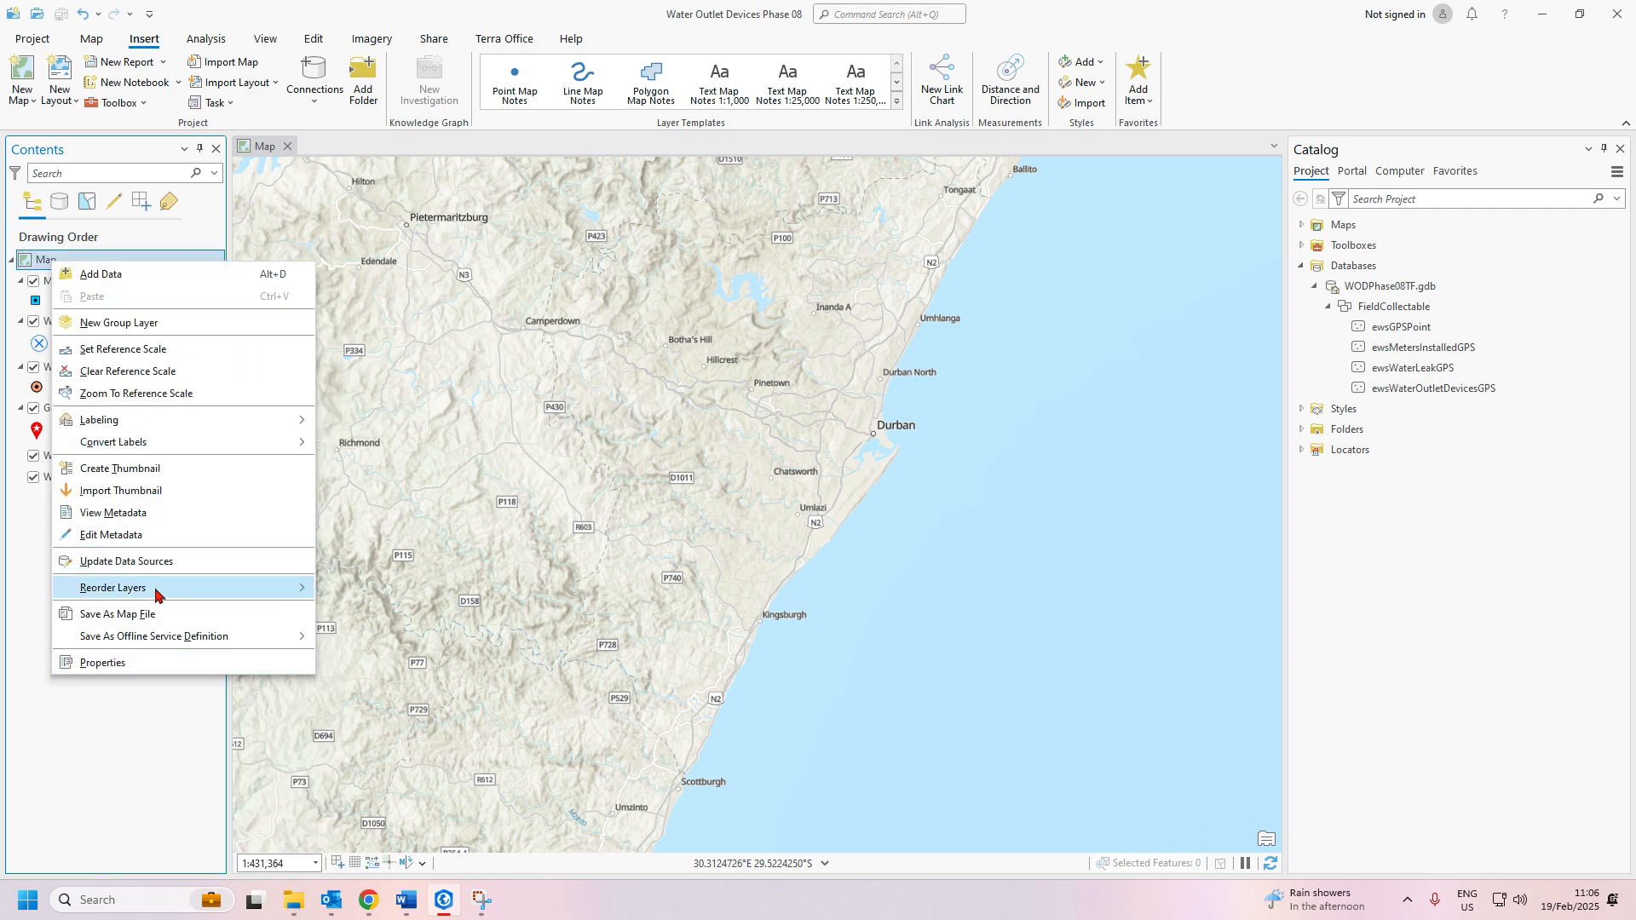
pyautogui.moveTo(160, 592)
pyautogui.click(359, 610)
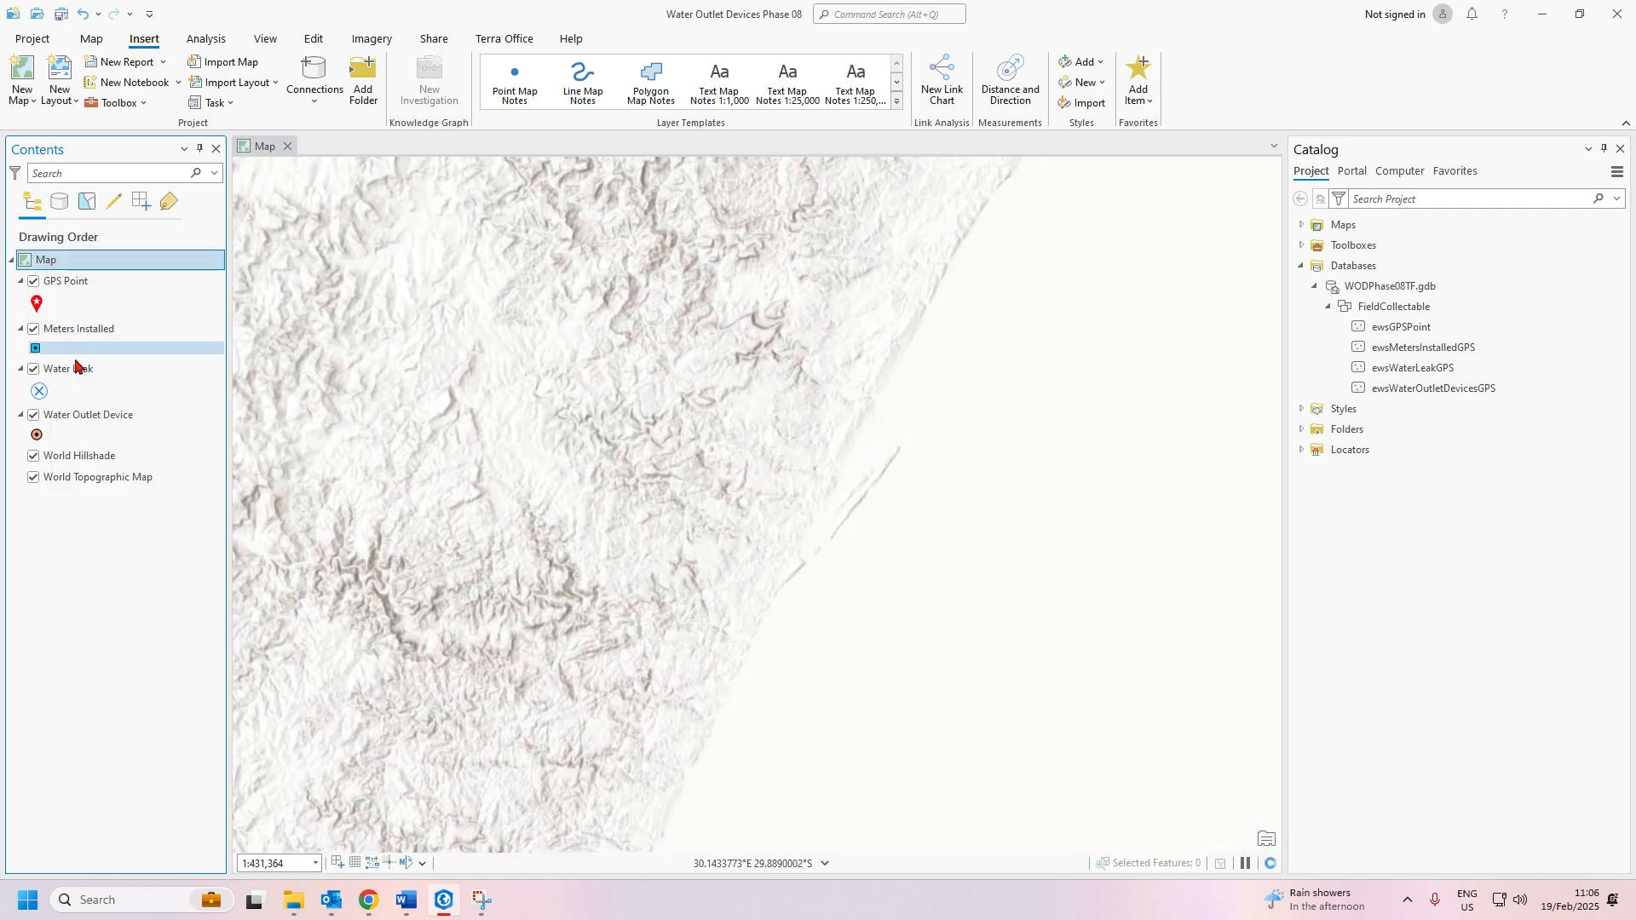
# Open the Water Outlet Device layer's field design through Data Engineering and enlarge the view to show more fields
pyautogui.rightClick(94, 422)
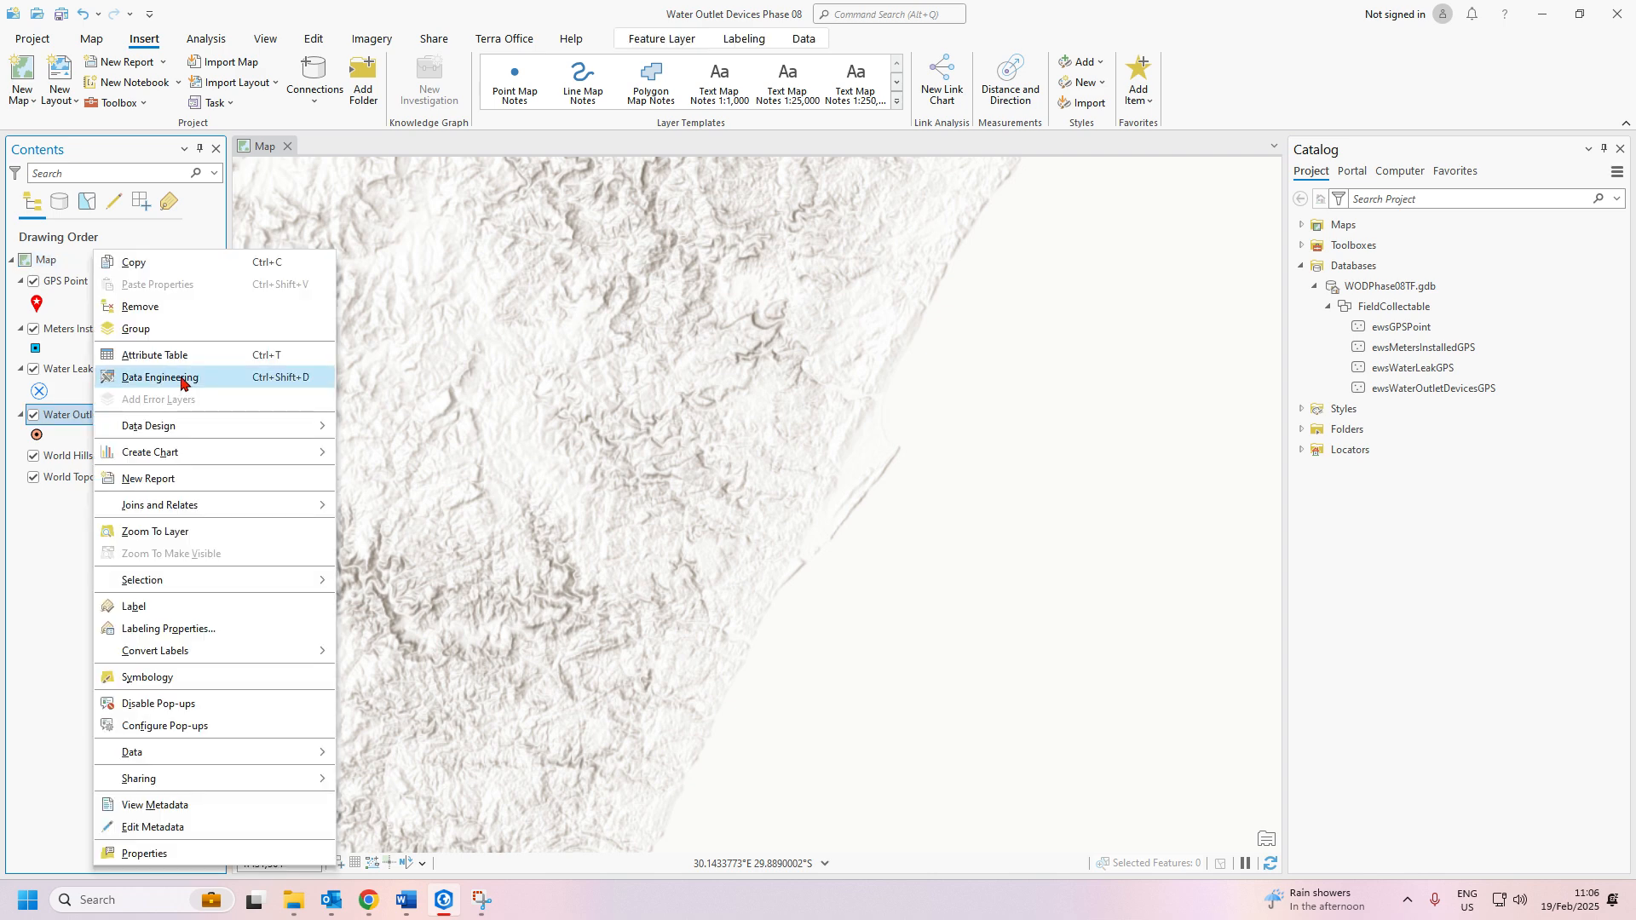
pyautogui.click(160, 377)
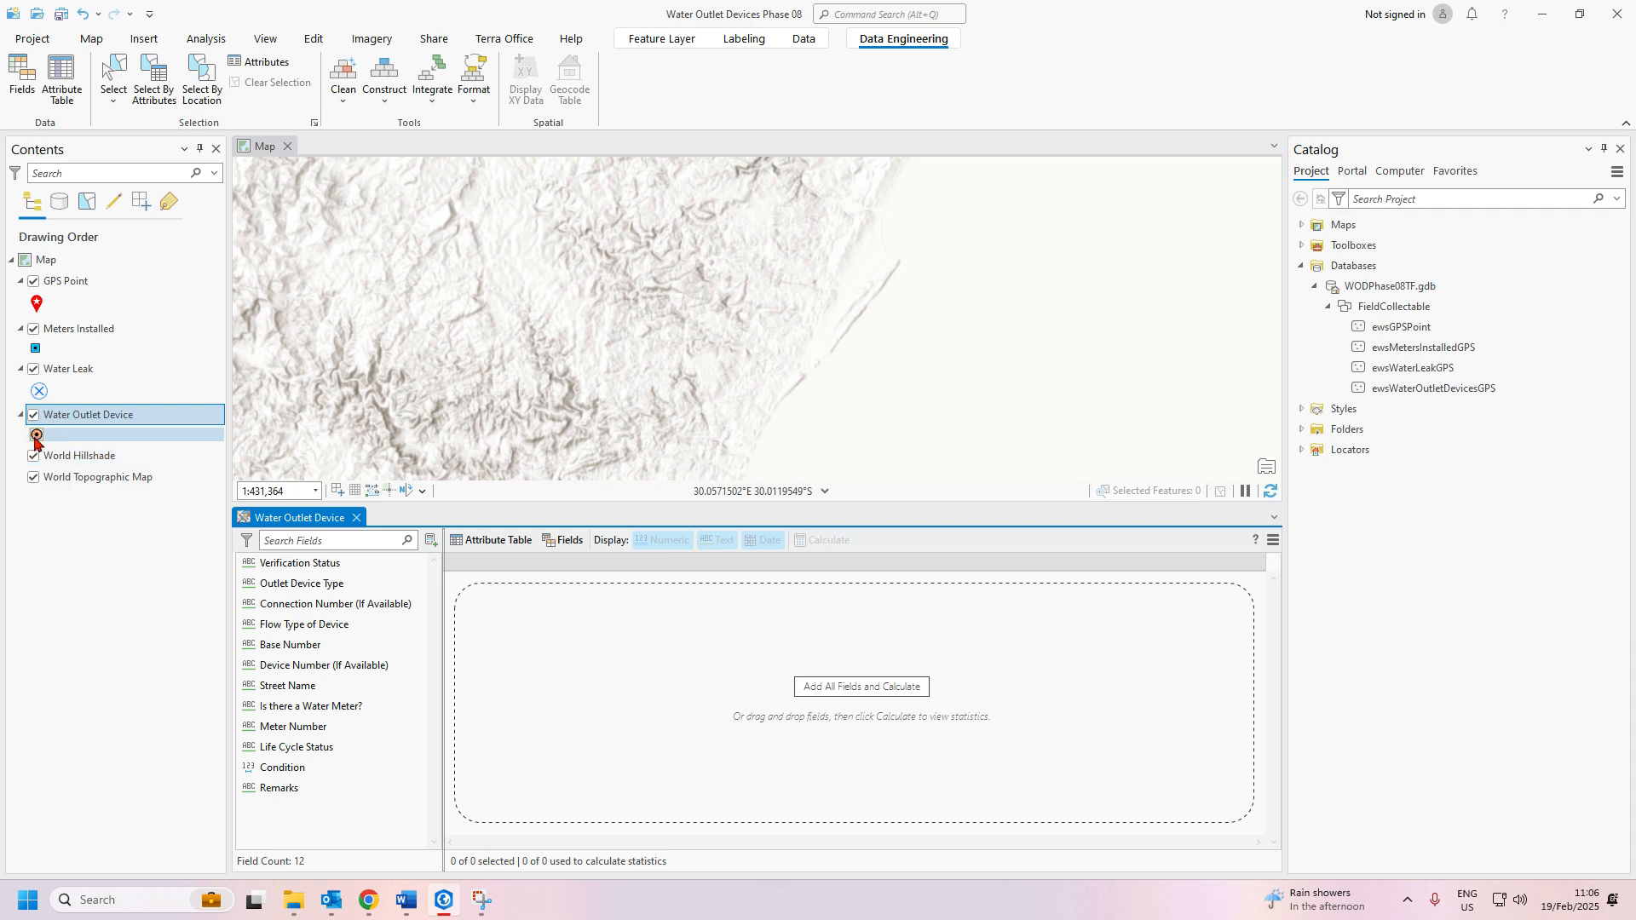
pyautogui.click(568, 542)
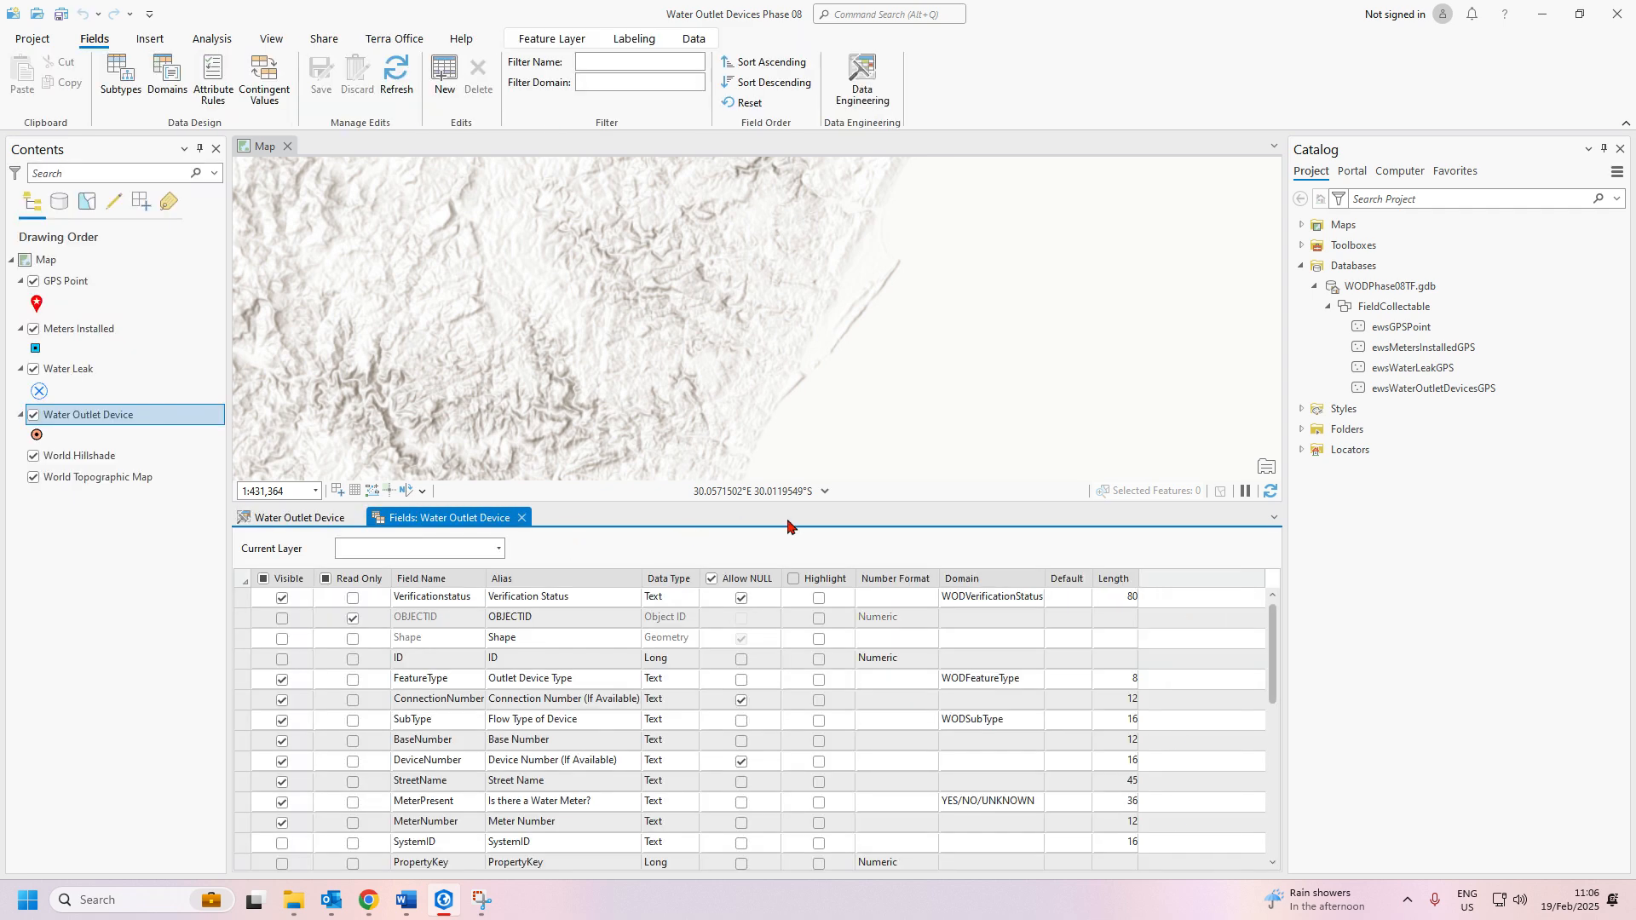
pyautogui.moveTo(768, 508); pyautogui.dragTo(758, 283)
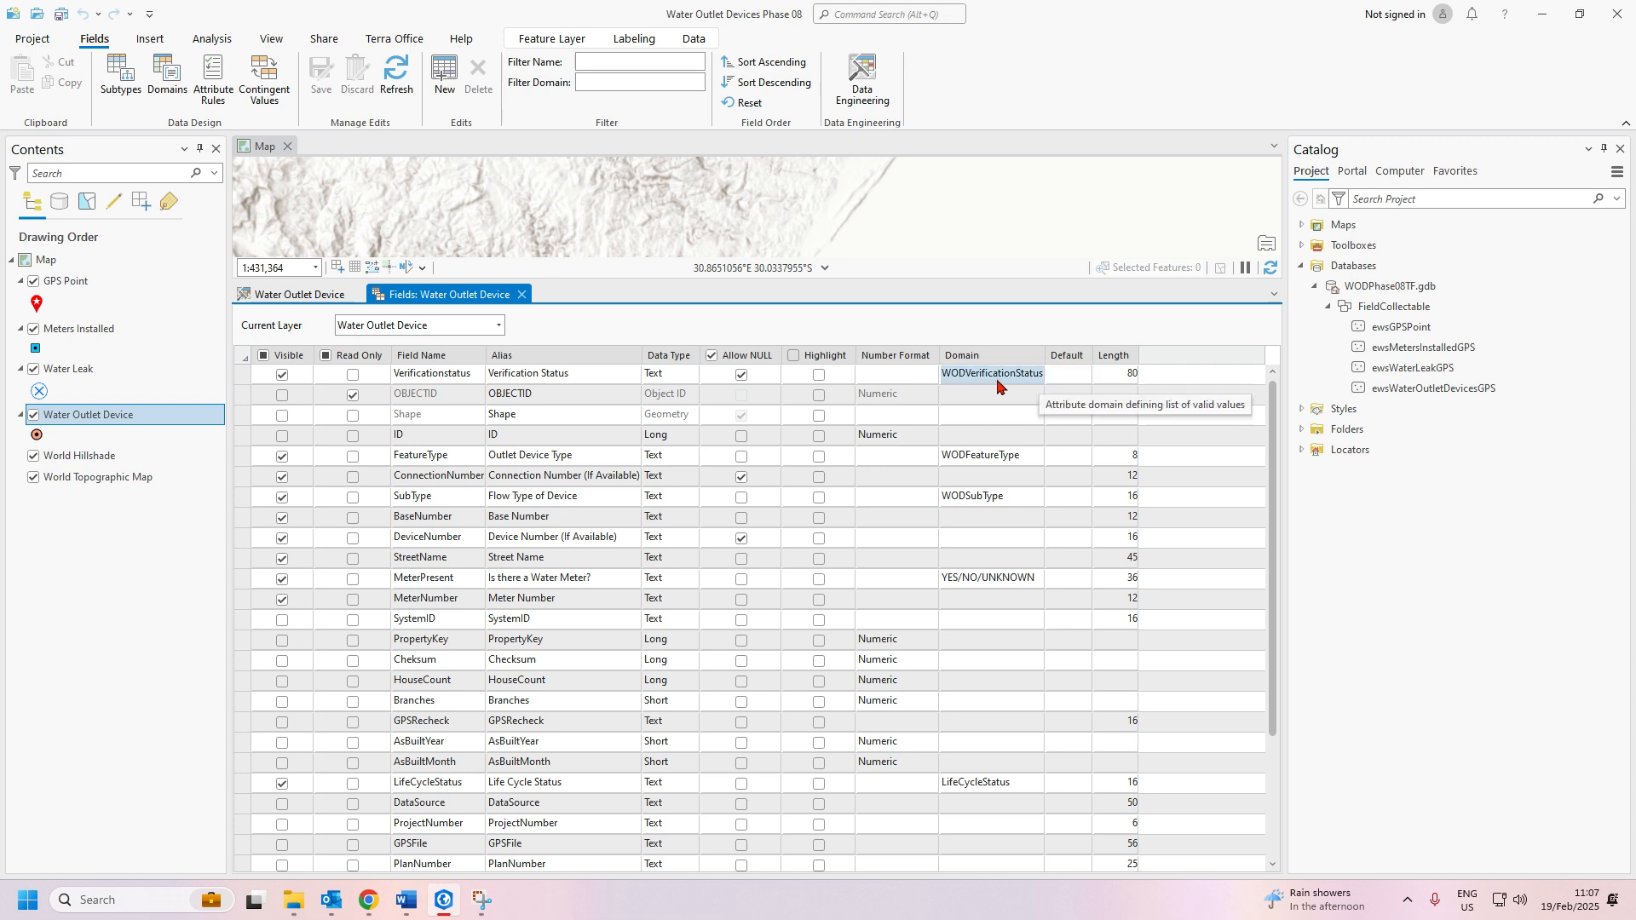
# Check the default value choices of the Verificationstatus field without picking one, and review the visibility and domains of the remaining fields
pyautogui.click(1078, 384)
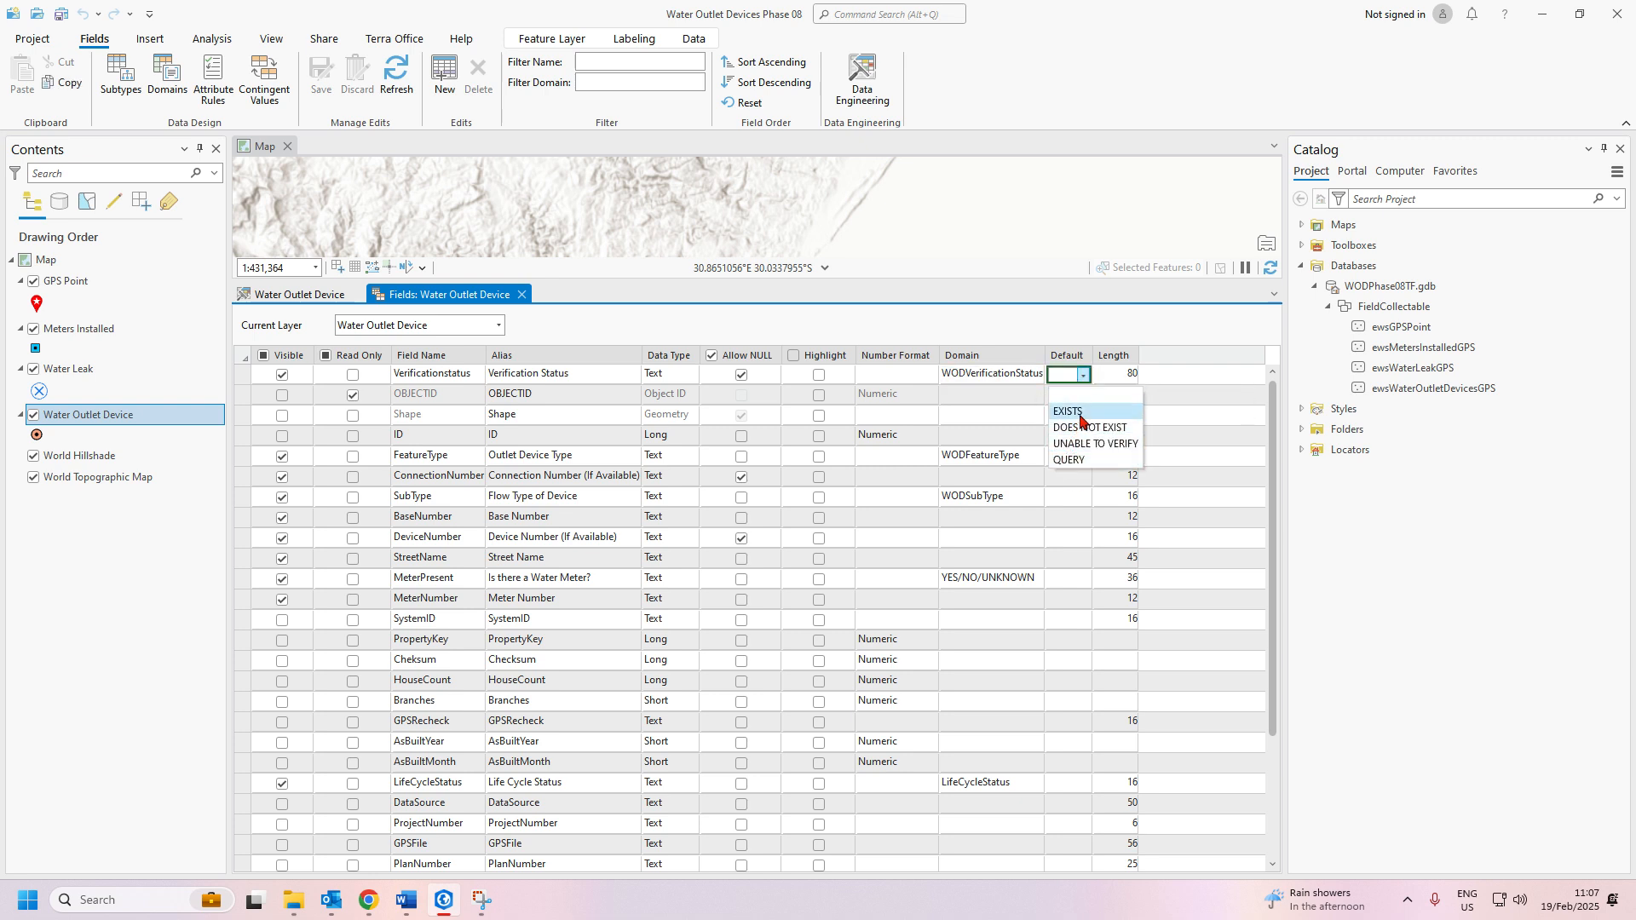
pyautogui.click(1064, 296)
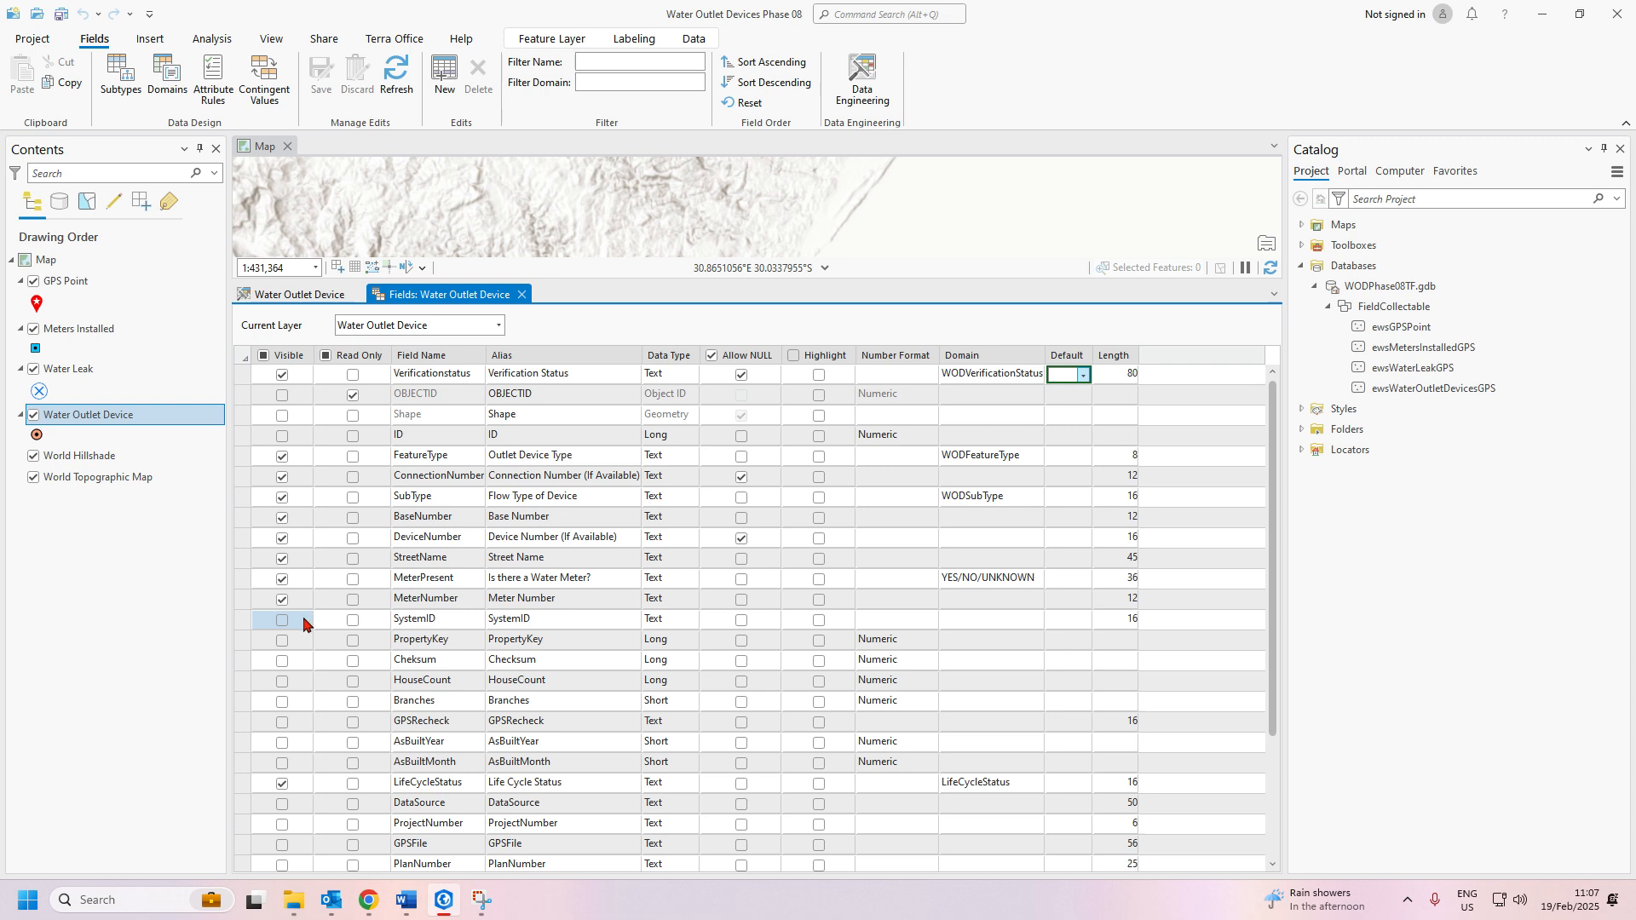
pyautogui.scroll(-3, 324, 776)
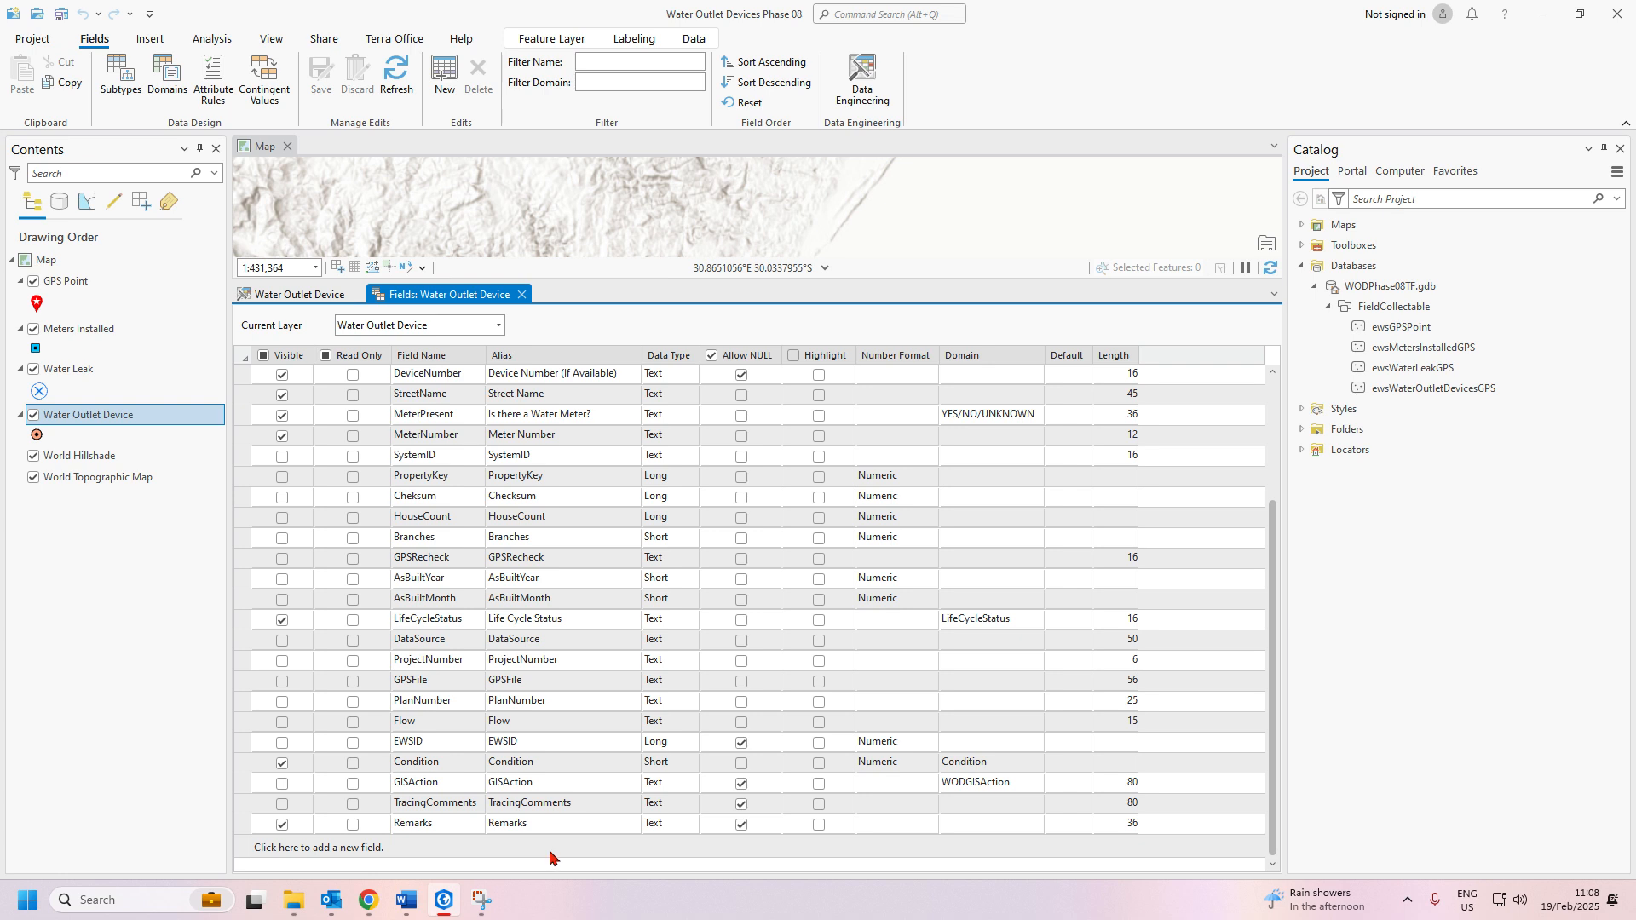
# Close the Water Outlet Device views and review the field design of the GPS Point layer from its attribute table
pyautogui.click(522, 295)
pyautogui.click(357, 294)
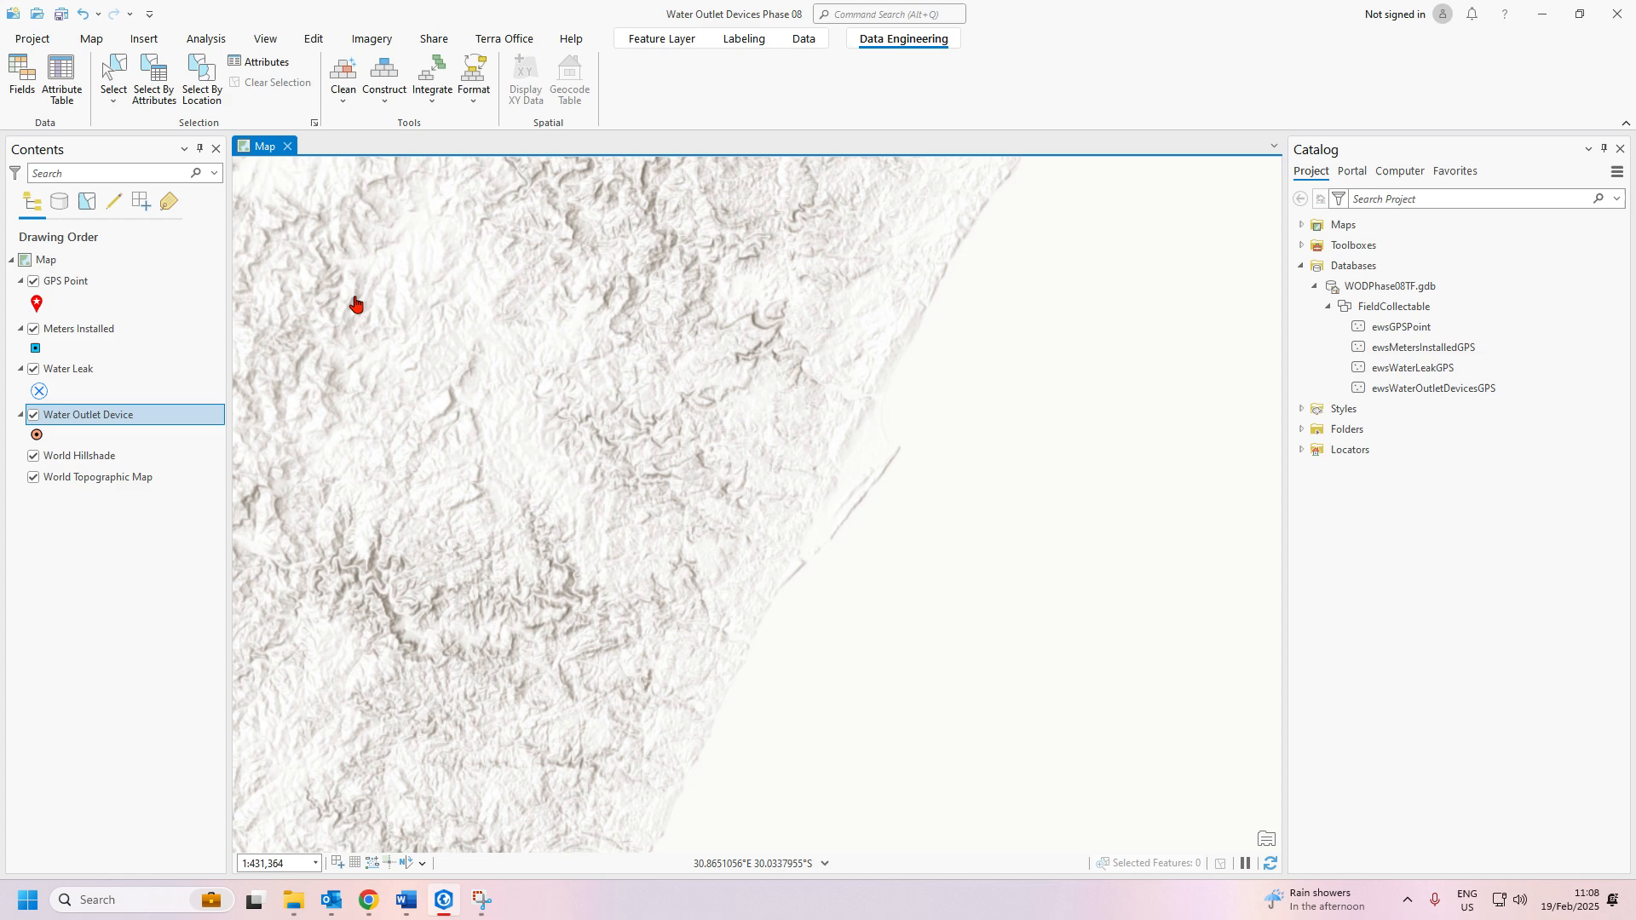
pyautogui.rightClick(64, 290)
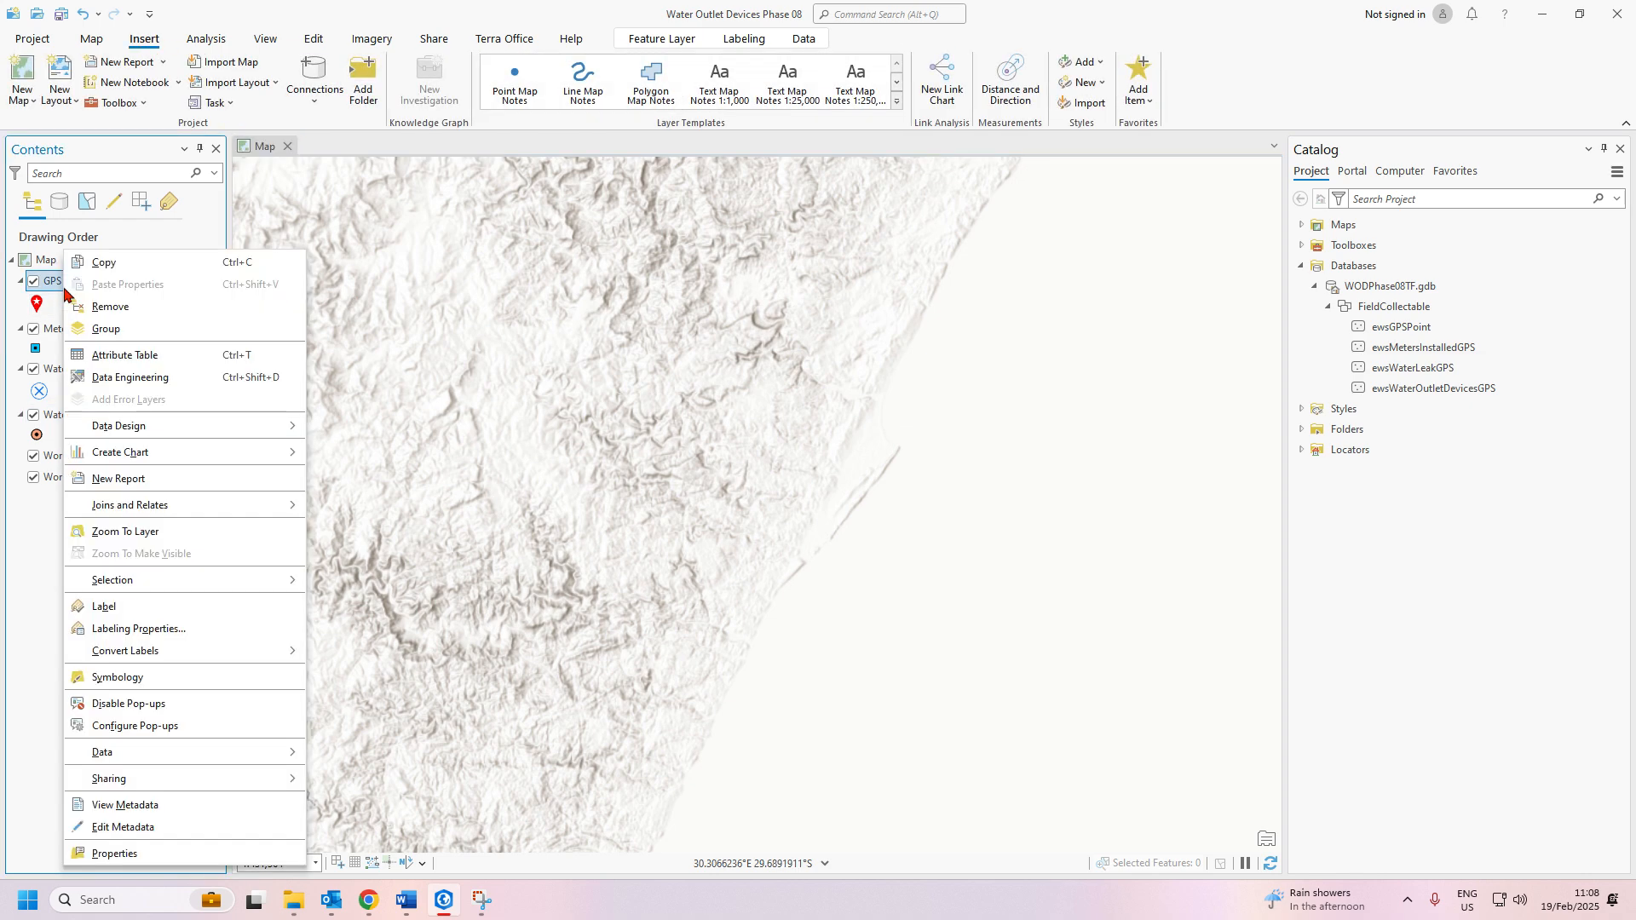
pyautogui.click(138, 358)
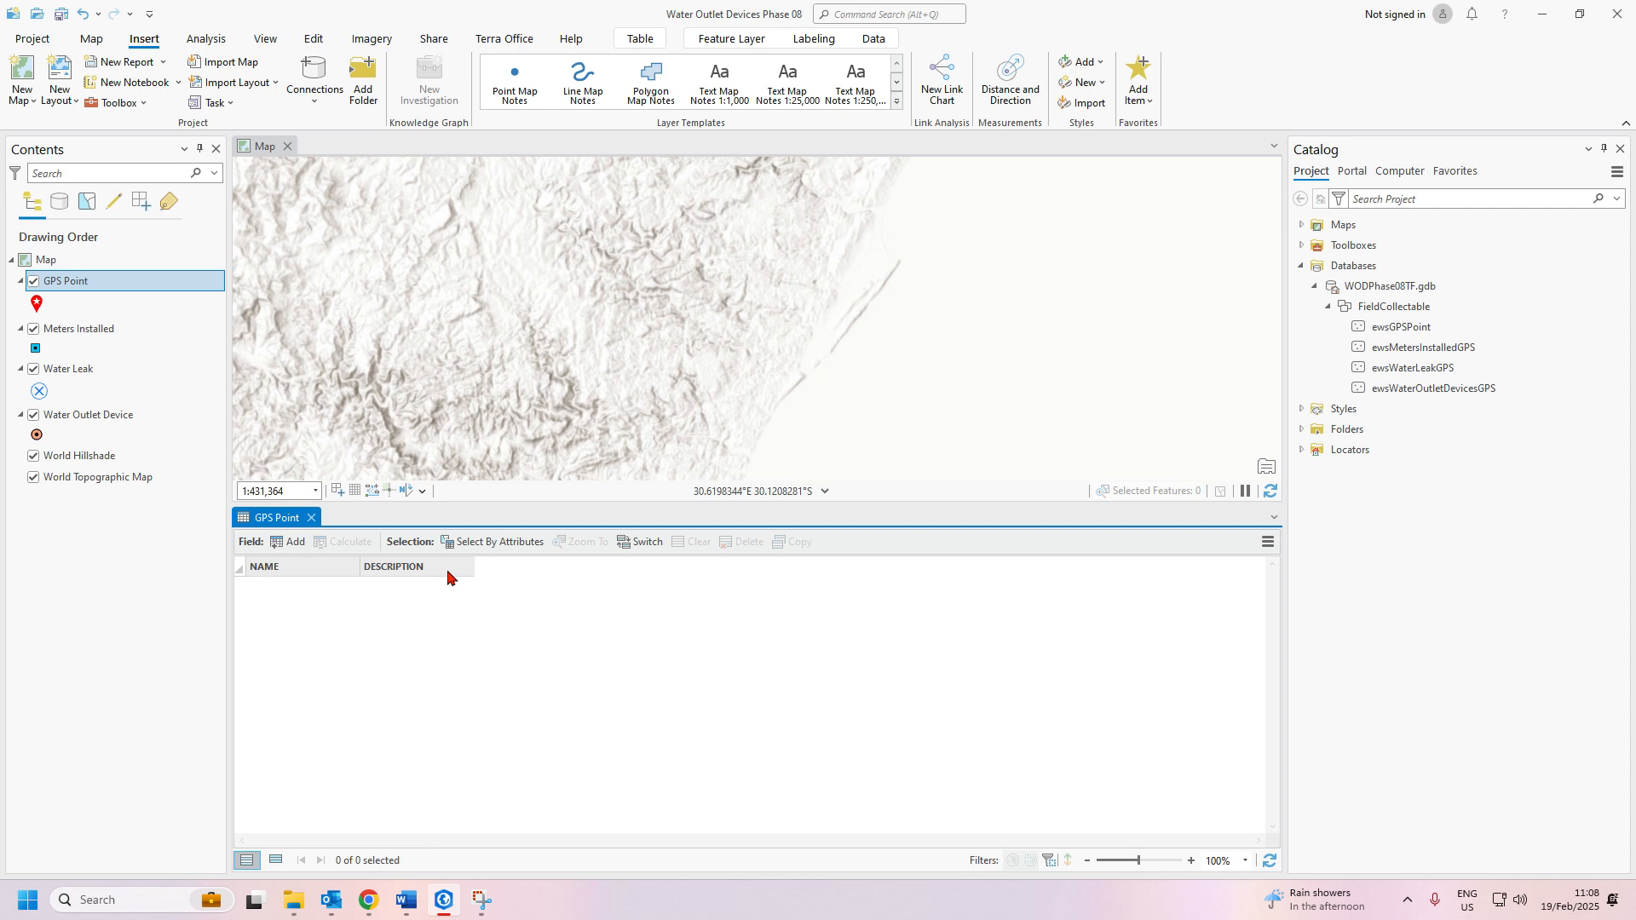
pyautogui.moveTo(447, 573)
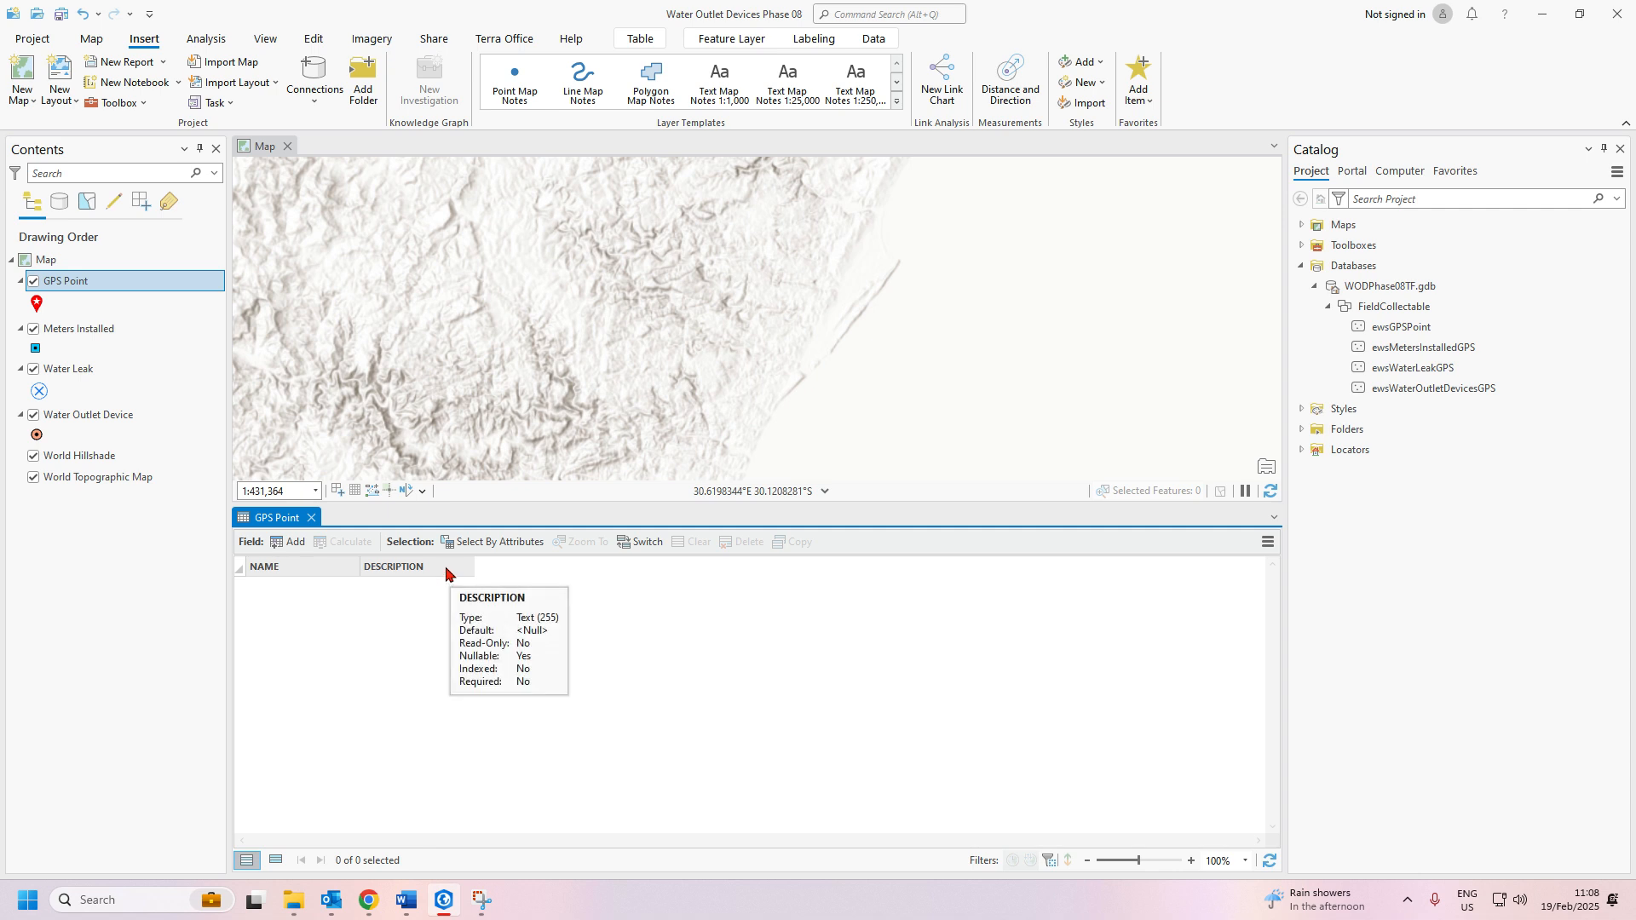
pyautogui.click(1268, 542)
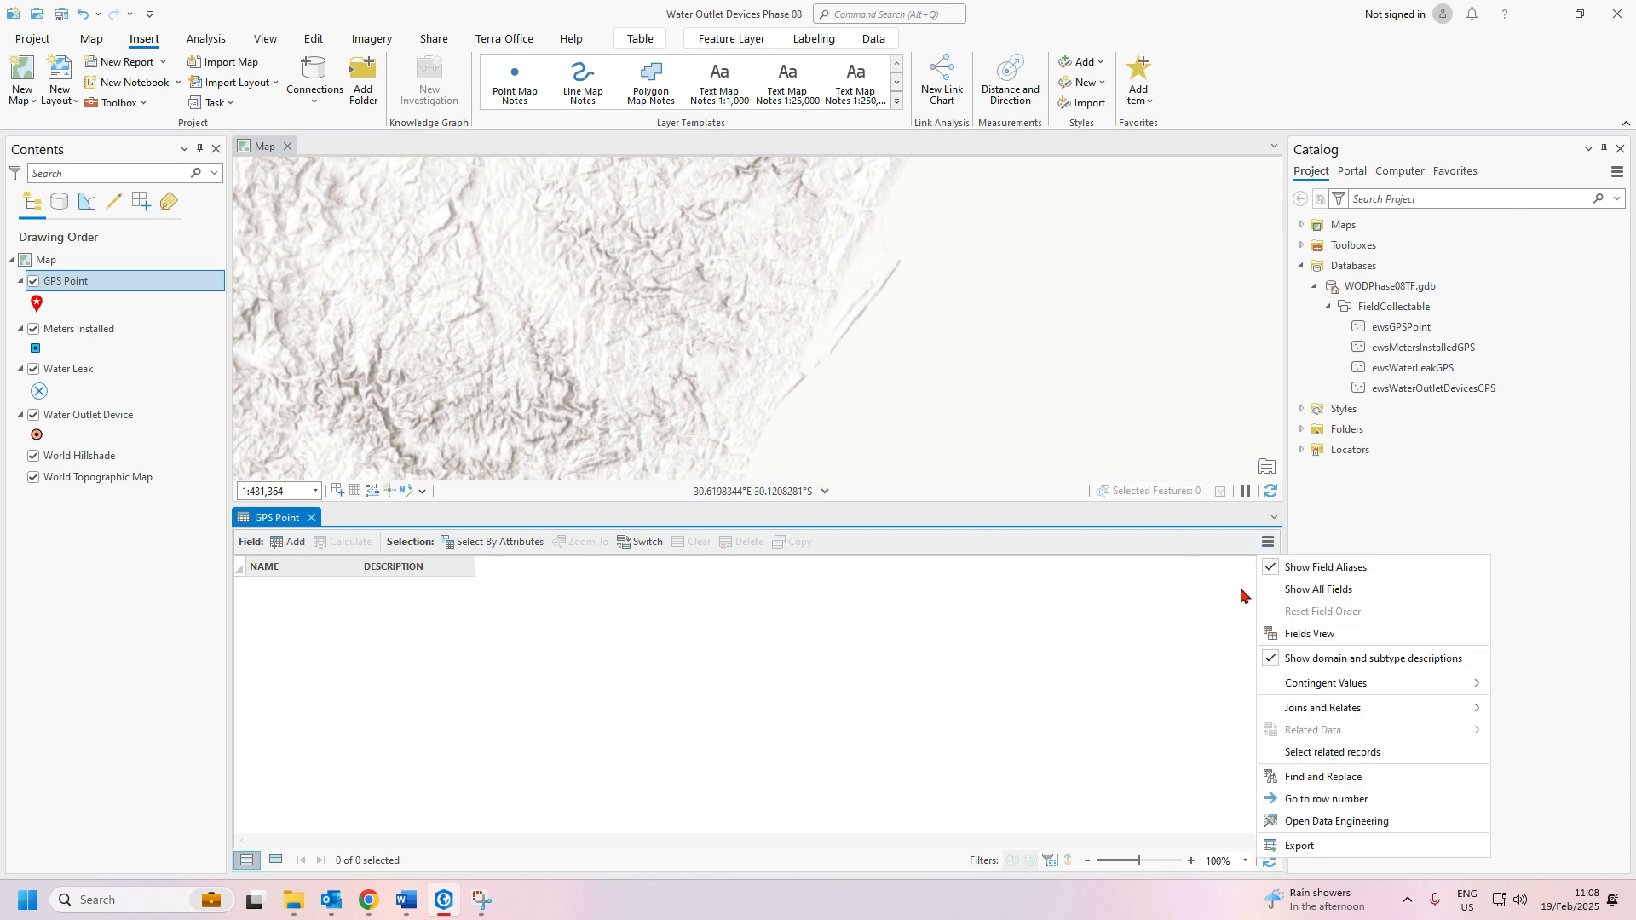
pyautogui.click(1282, 633)
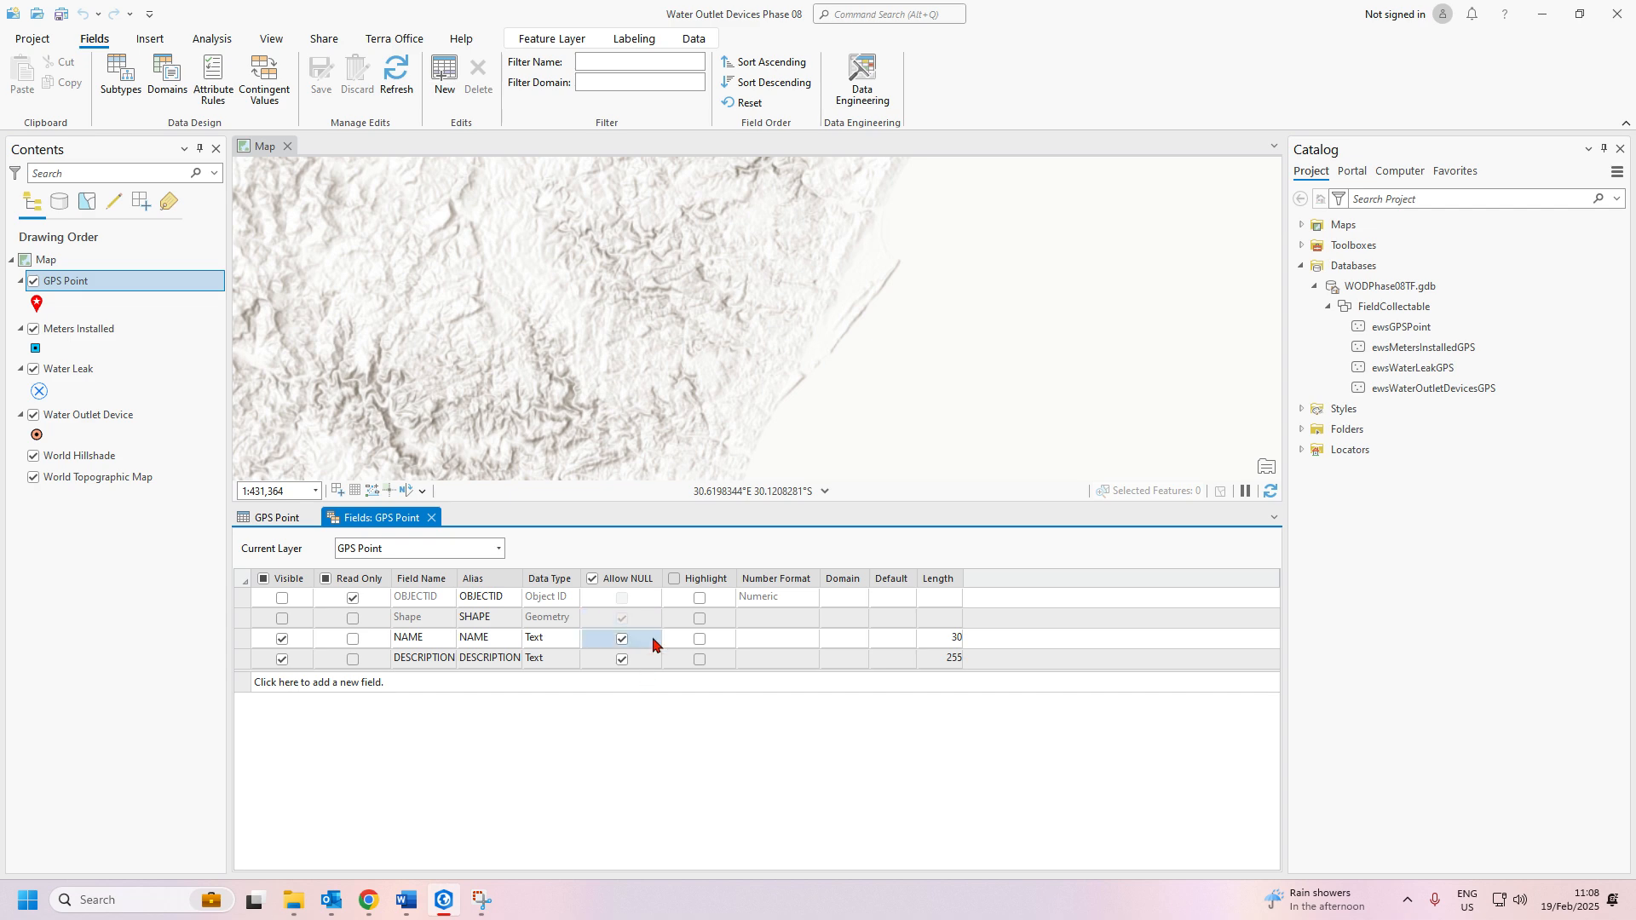
pyautogui.click(431, 518)
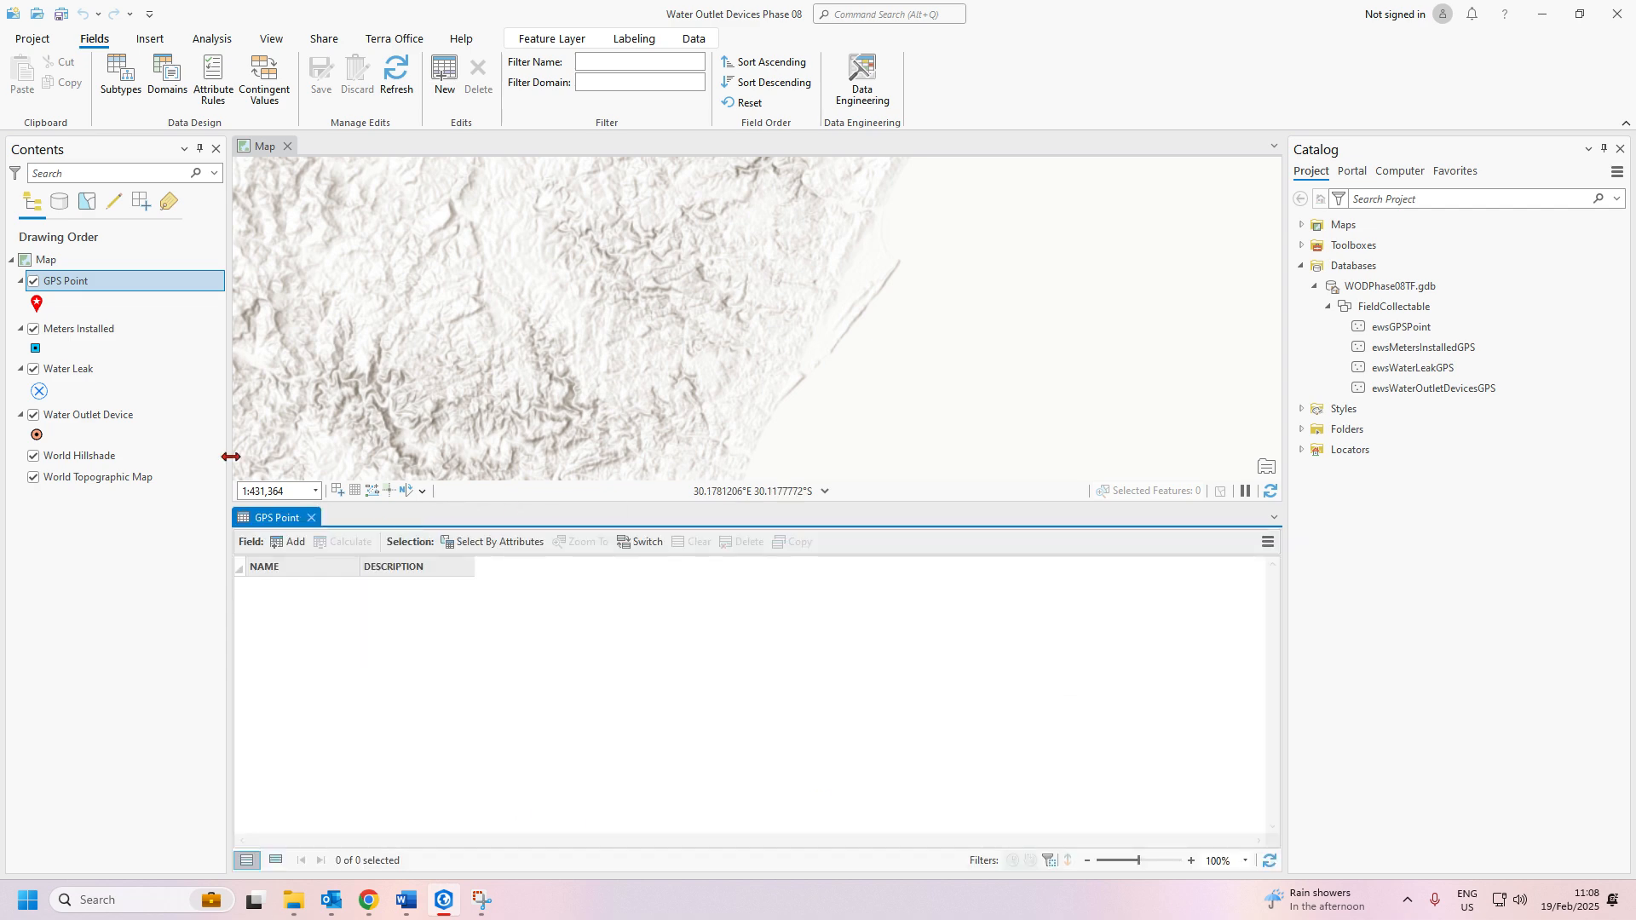
pyautogui.click(311, 518)
# Review the visibility, domains and null settings of the Meters Installed layer's fields through Data Engineering, closing its views when done
pyautogui.rightClick(74, 328)
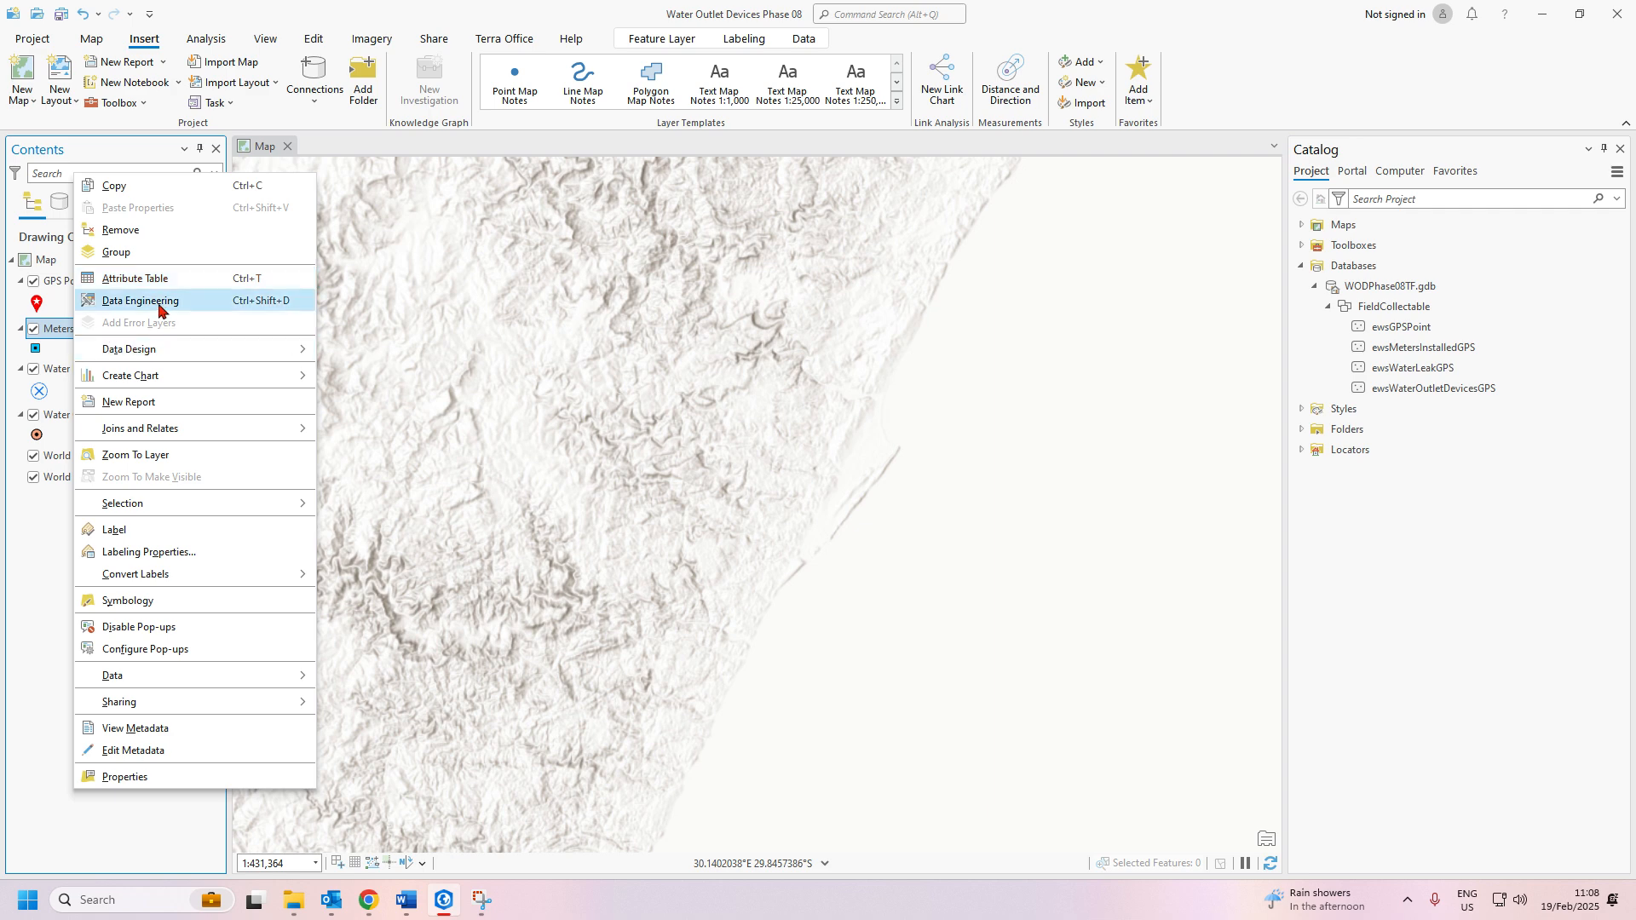
pyautogui.click(157, 300)
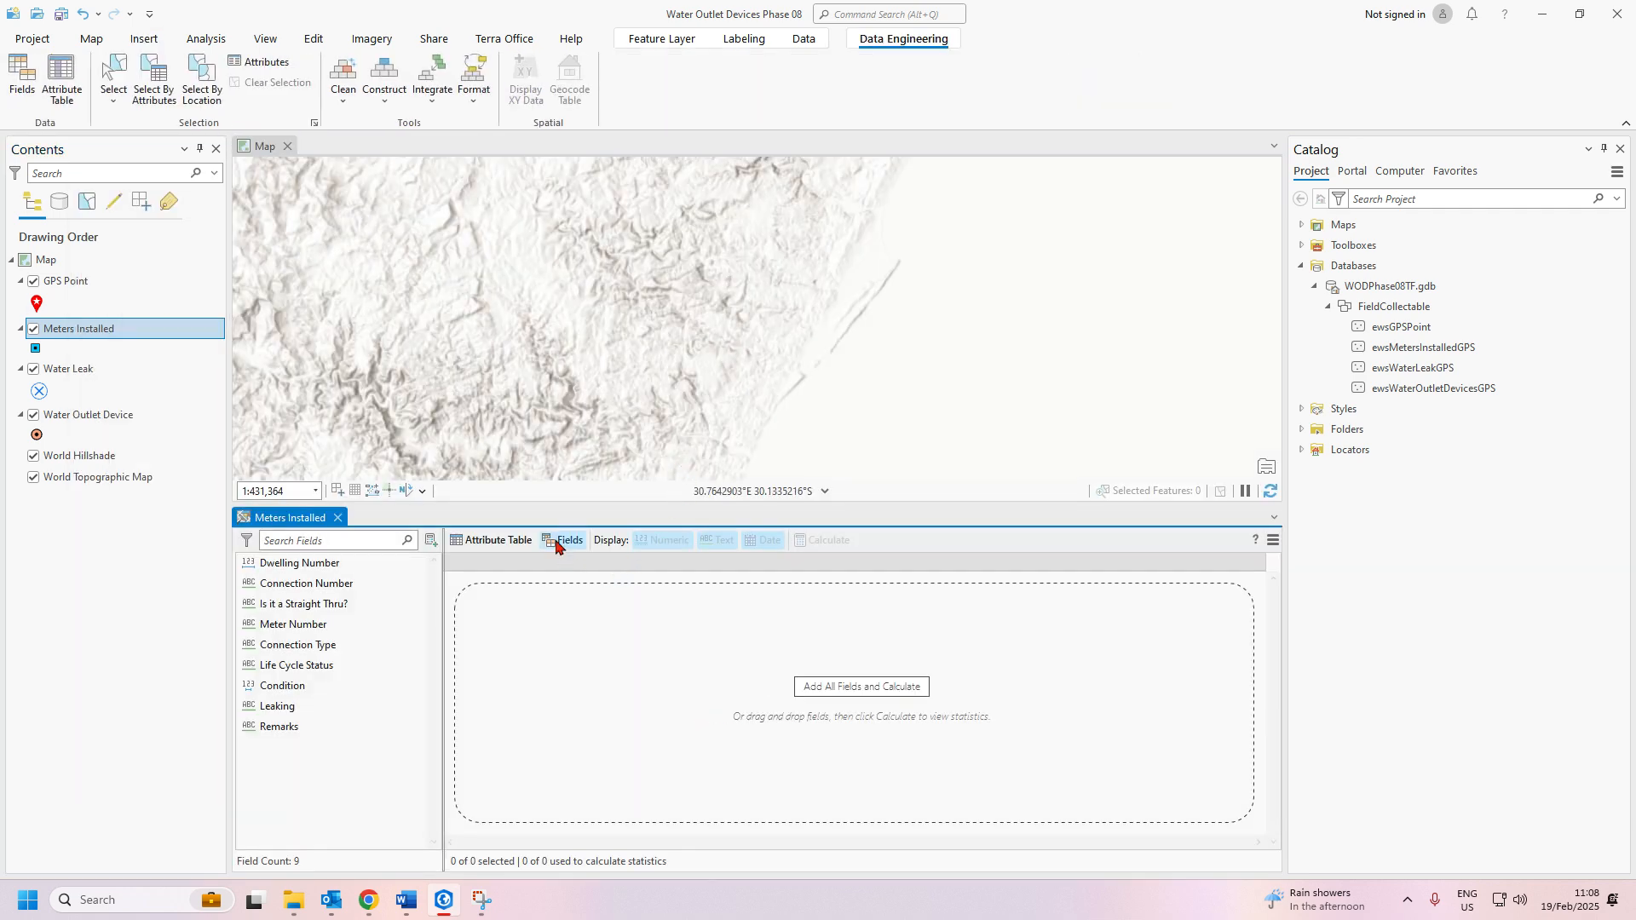
pyautogui.click(556, 541)
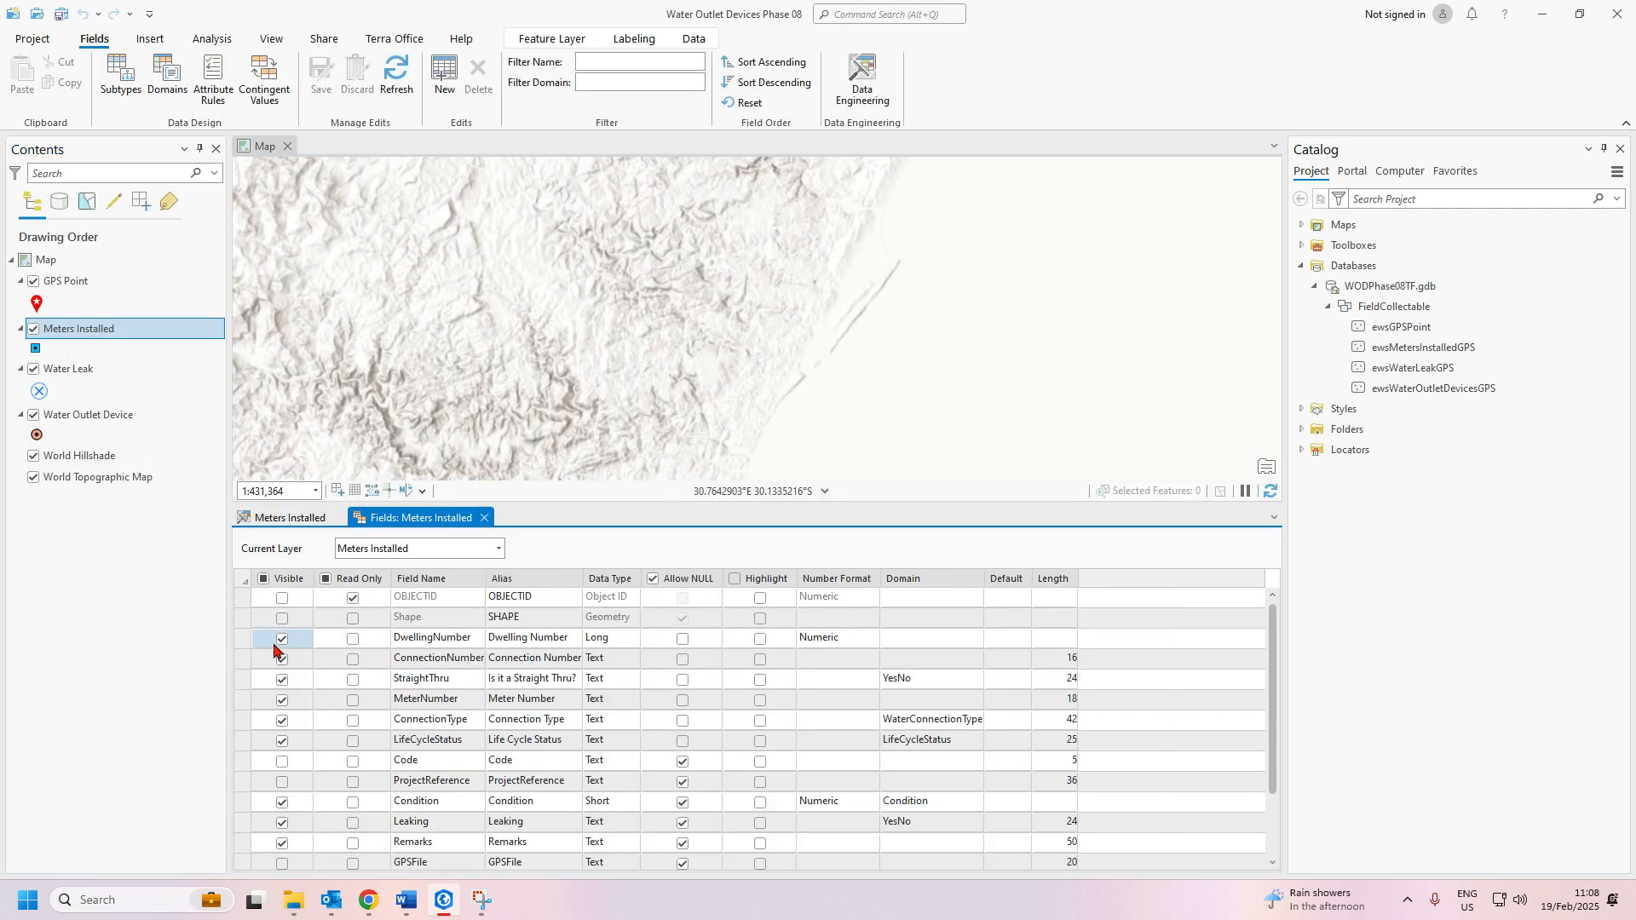
pyautogui.scroll(-2, 337, 658)
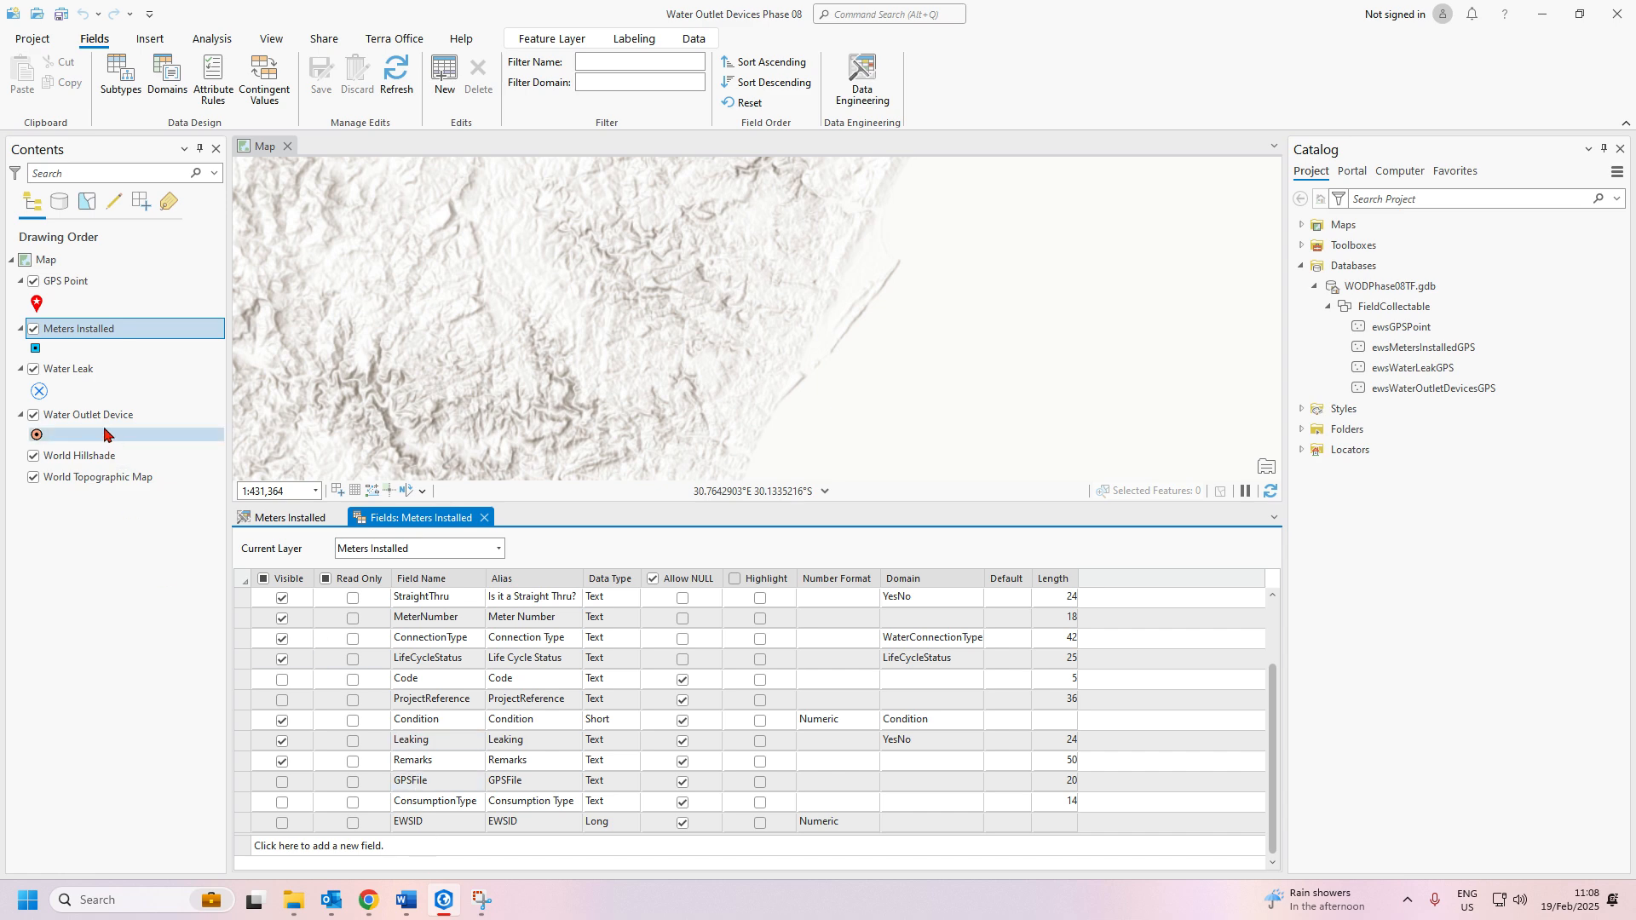
pyautogui.click(484, 517)
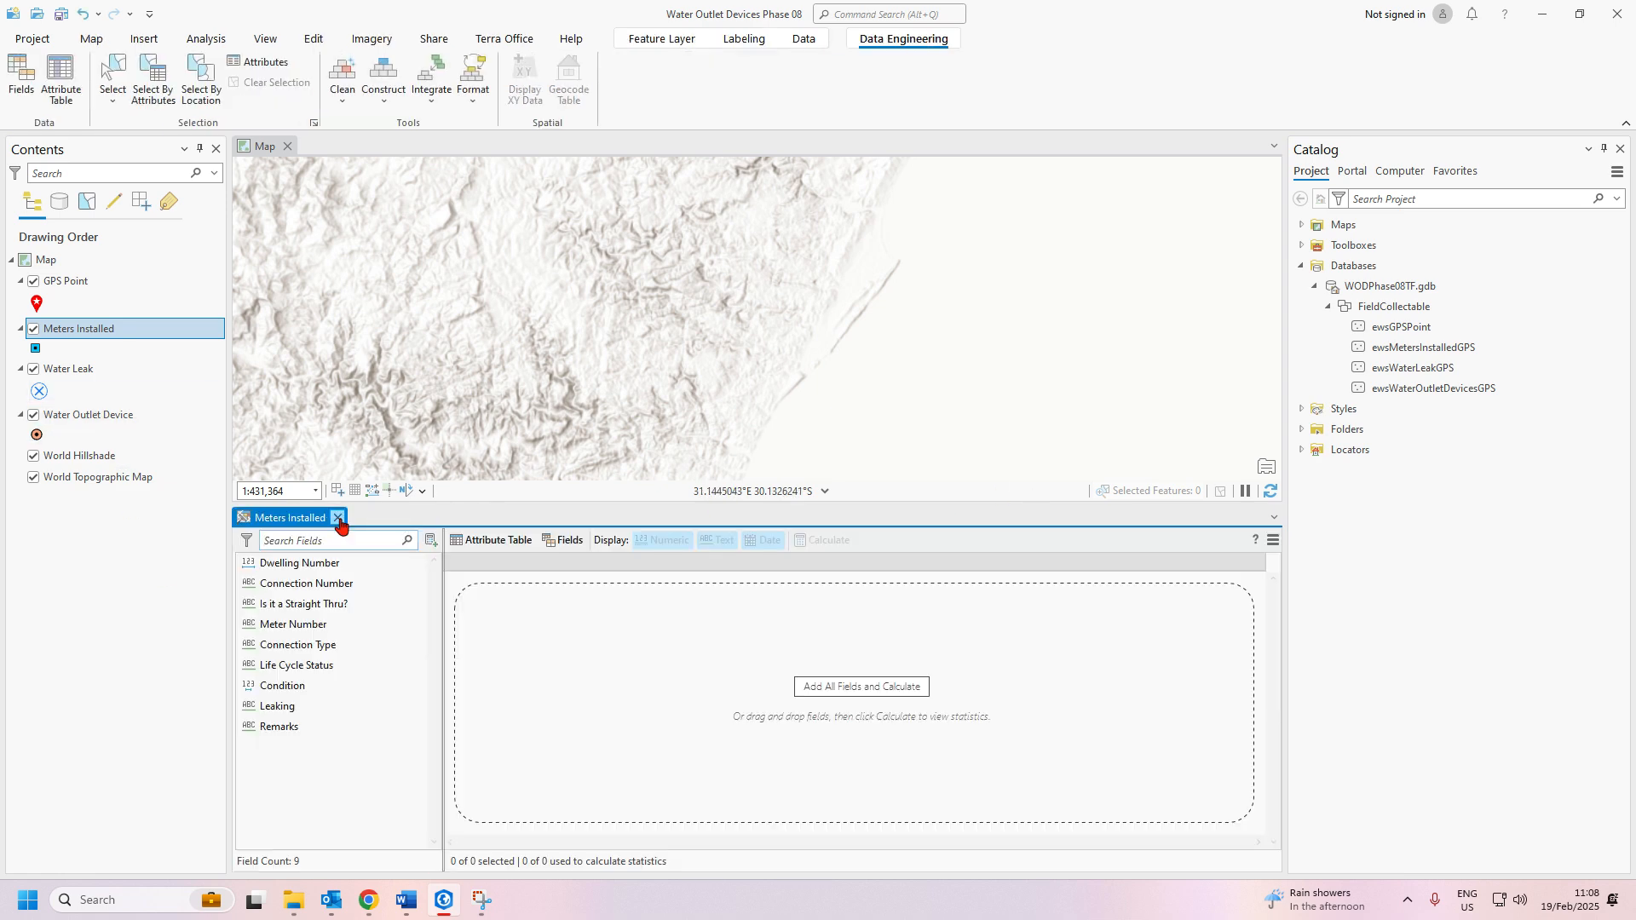
pyautogui.click(337, 517)
# Check the Water Leak layer's attribute table and save the project
pyautogui.rightClick(90, 368)
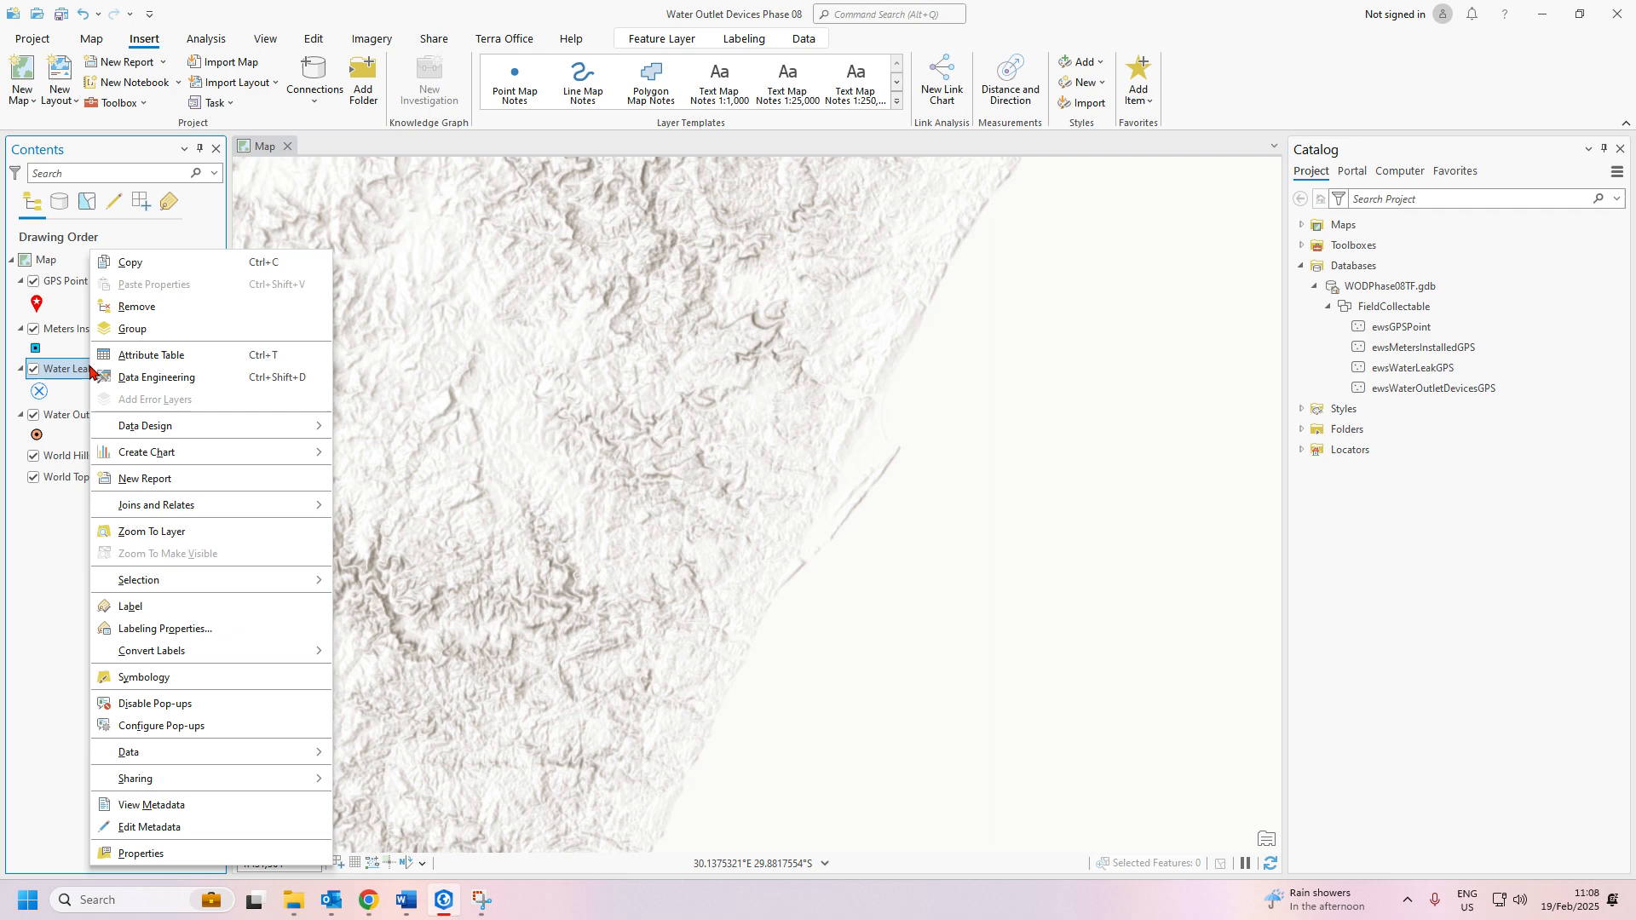
pyautogui.click(145, 355)
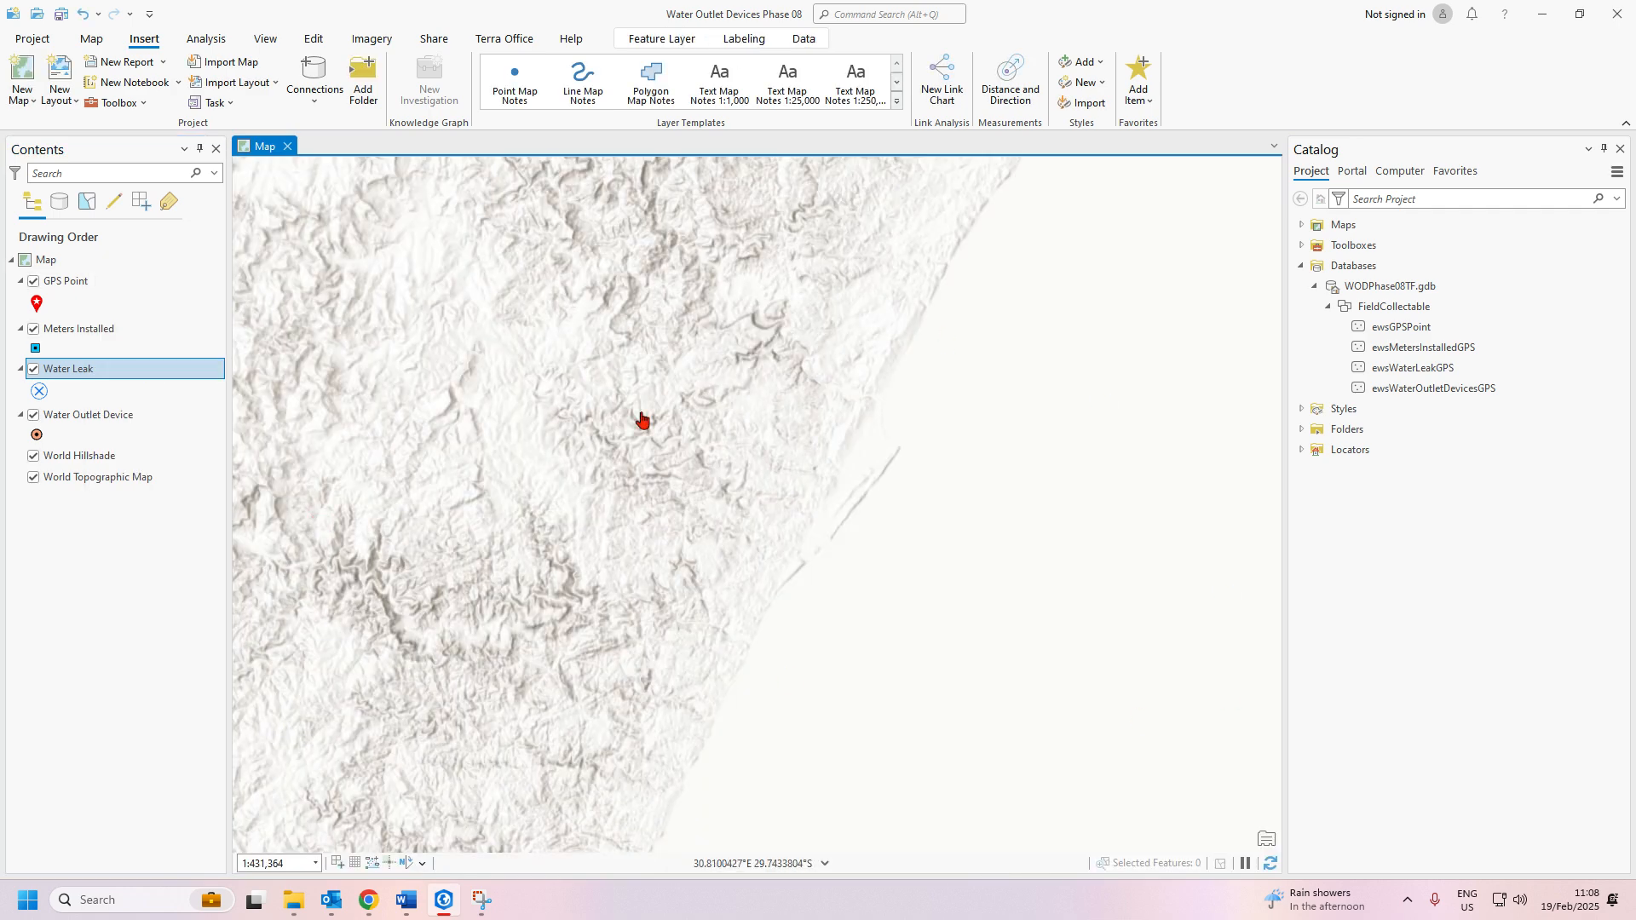
pyautogui.click(61, 15)
# Examine how the basemap displays along the coastline at several scales
pyautogui.scroll(2, 785, 535)
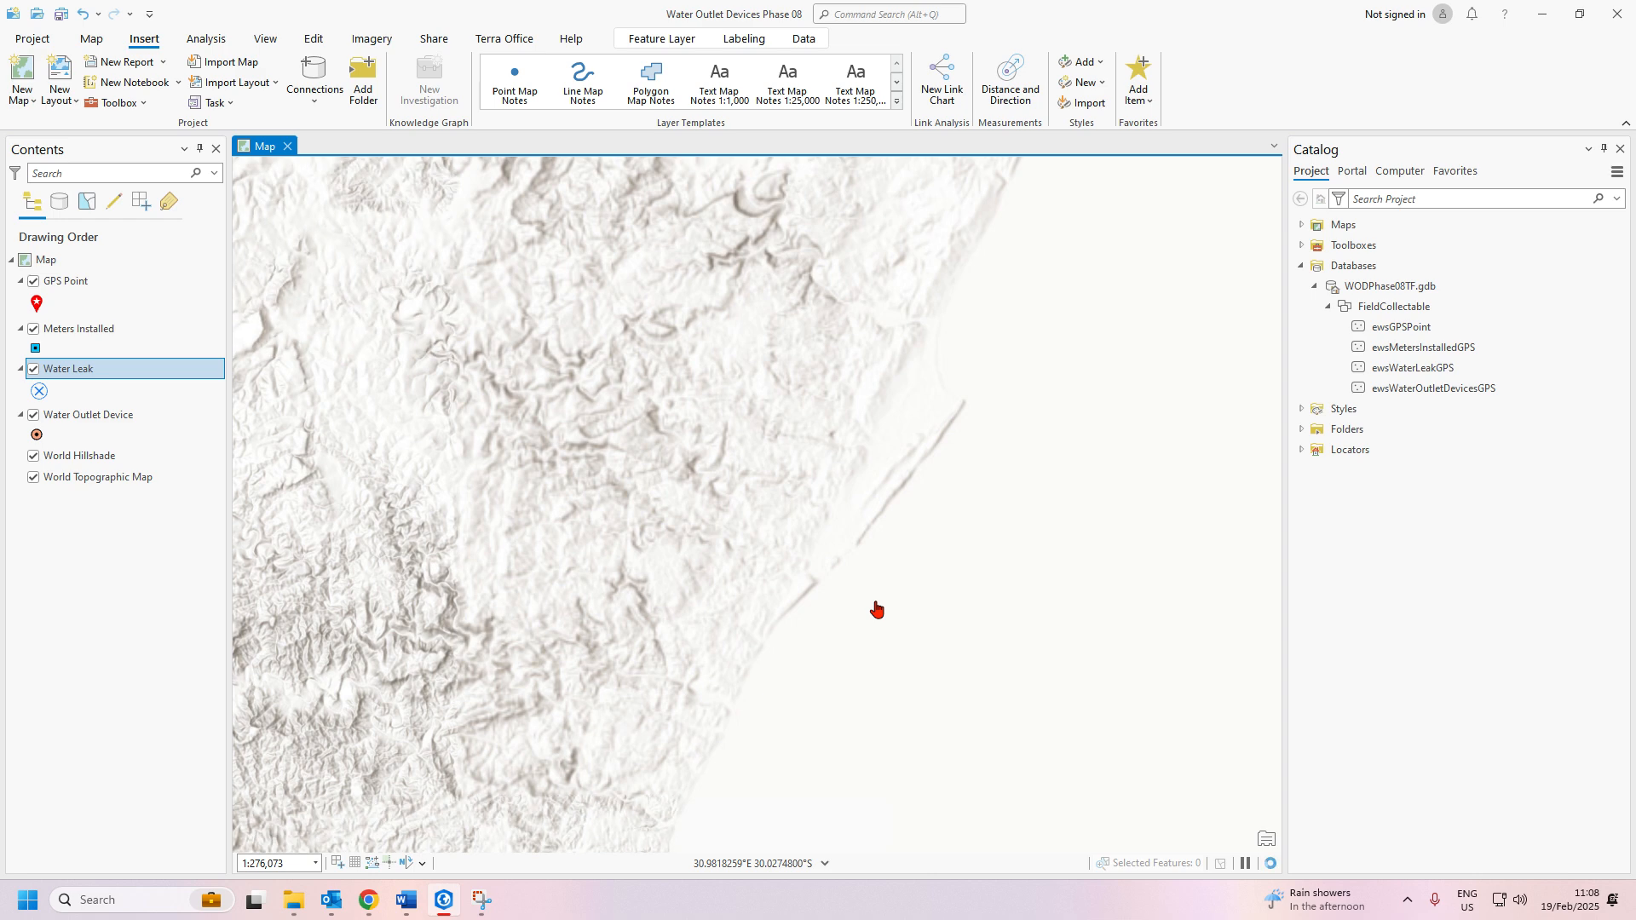
pyautogui.scroll(-10, 776, 588)
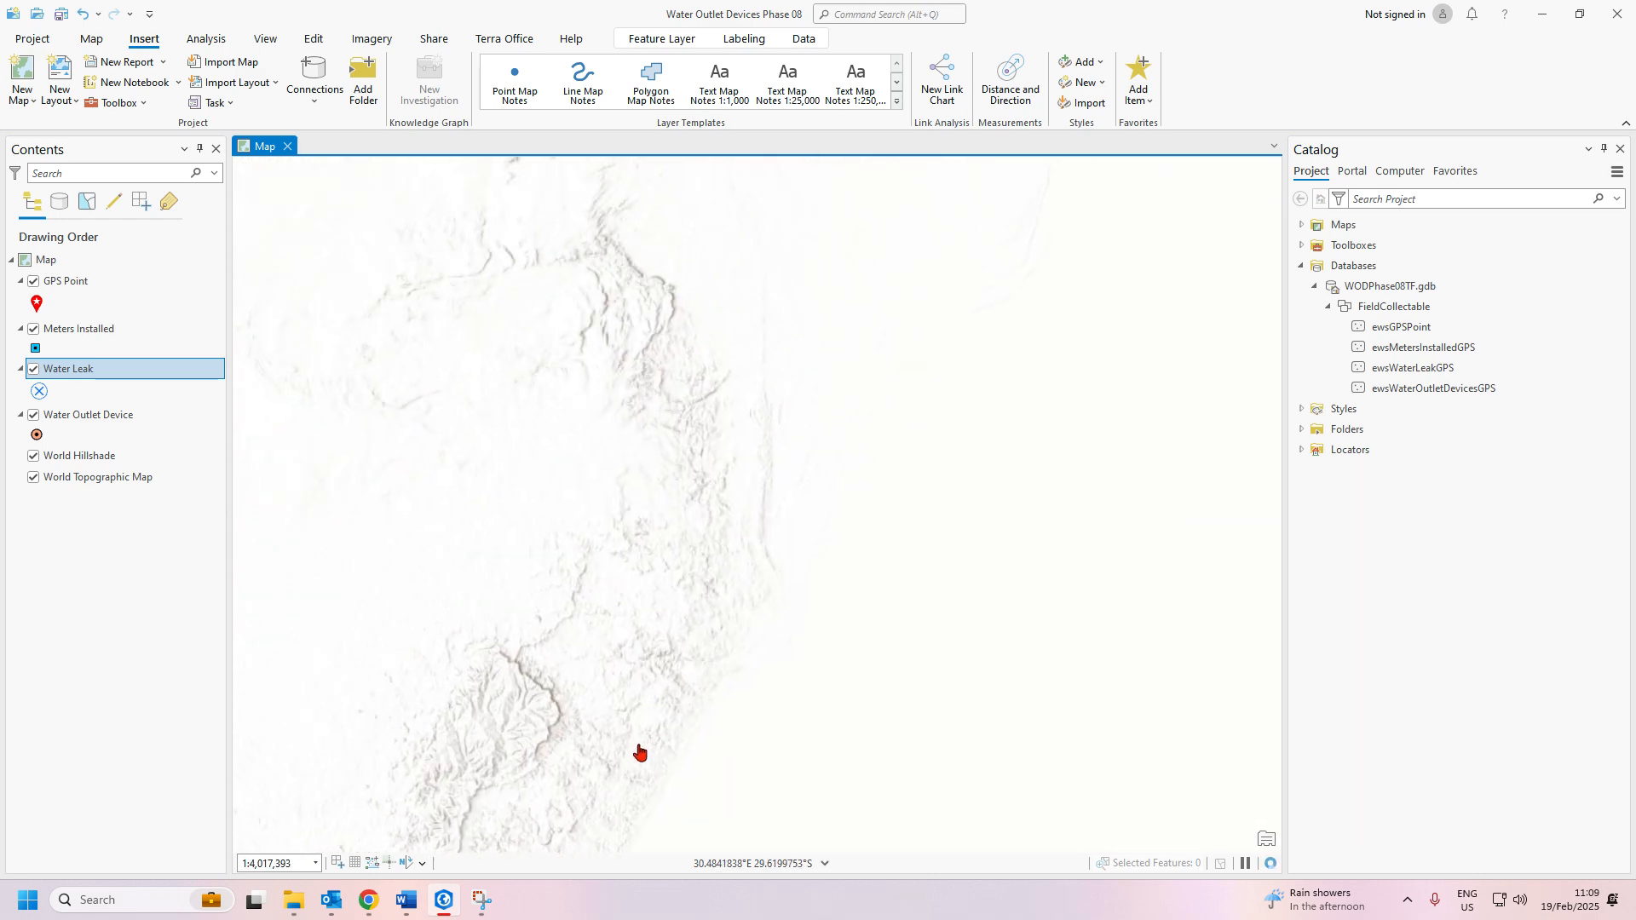
pyautogui.moveTo(639, 755); pyautogui.dragTo(683, 566)
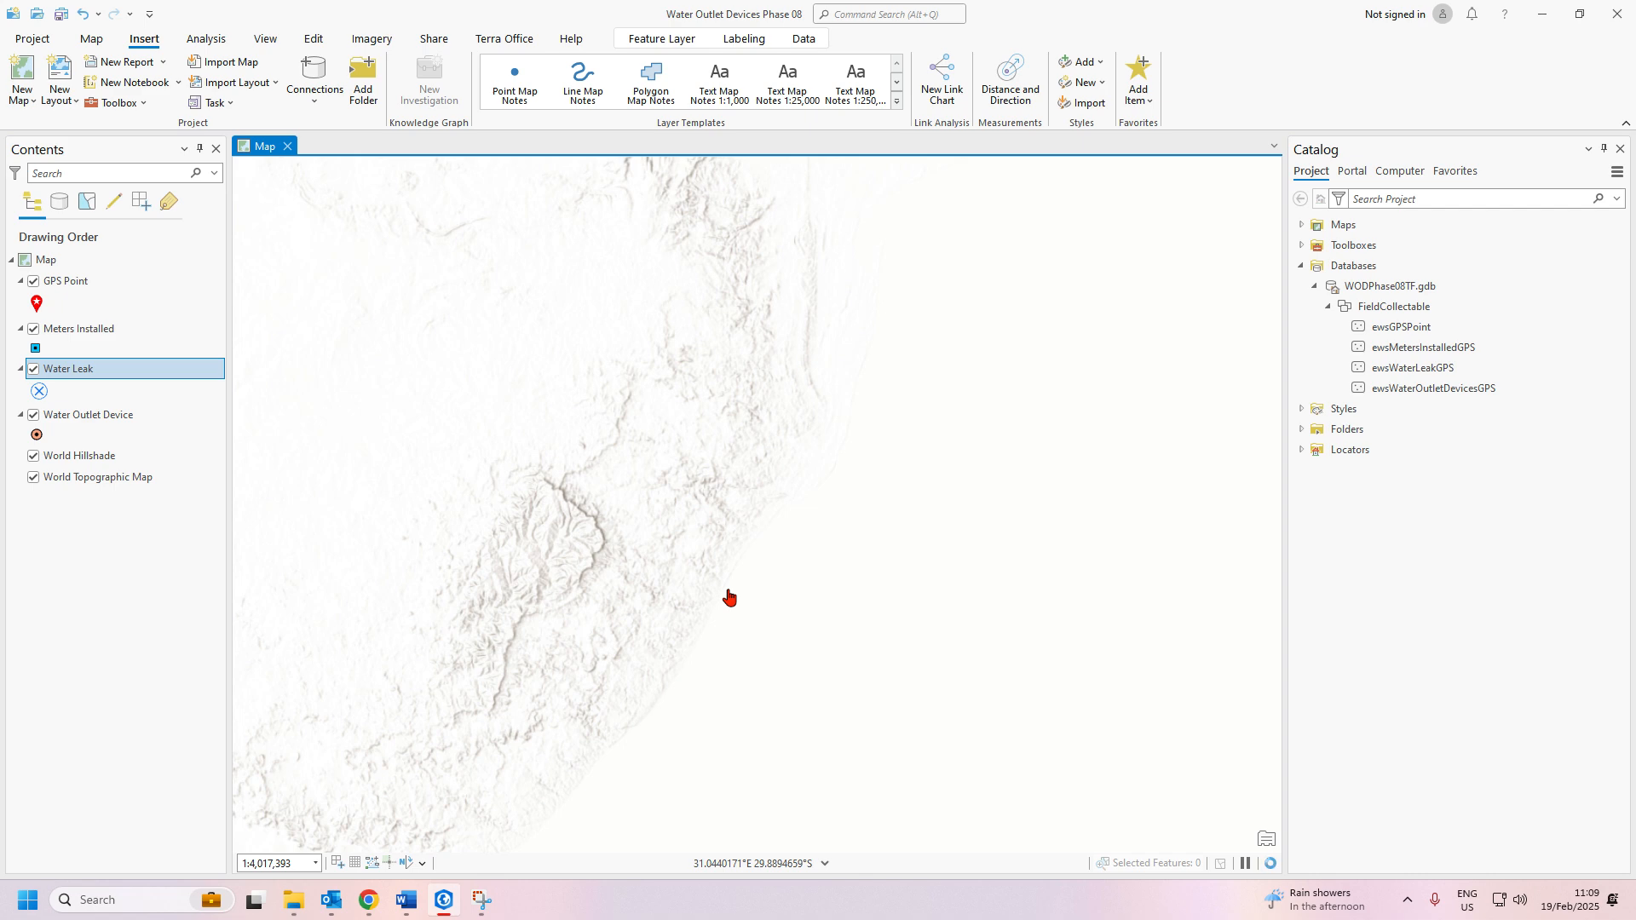
pyautogui.moveTo(712, 570); pyautogui.dragTo(625, 730)
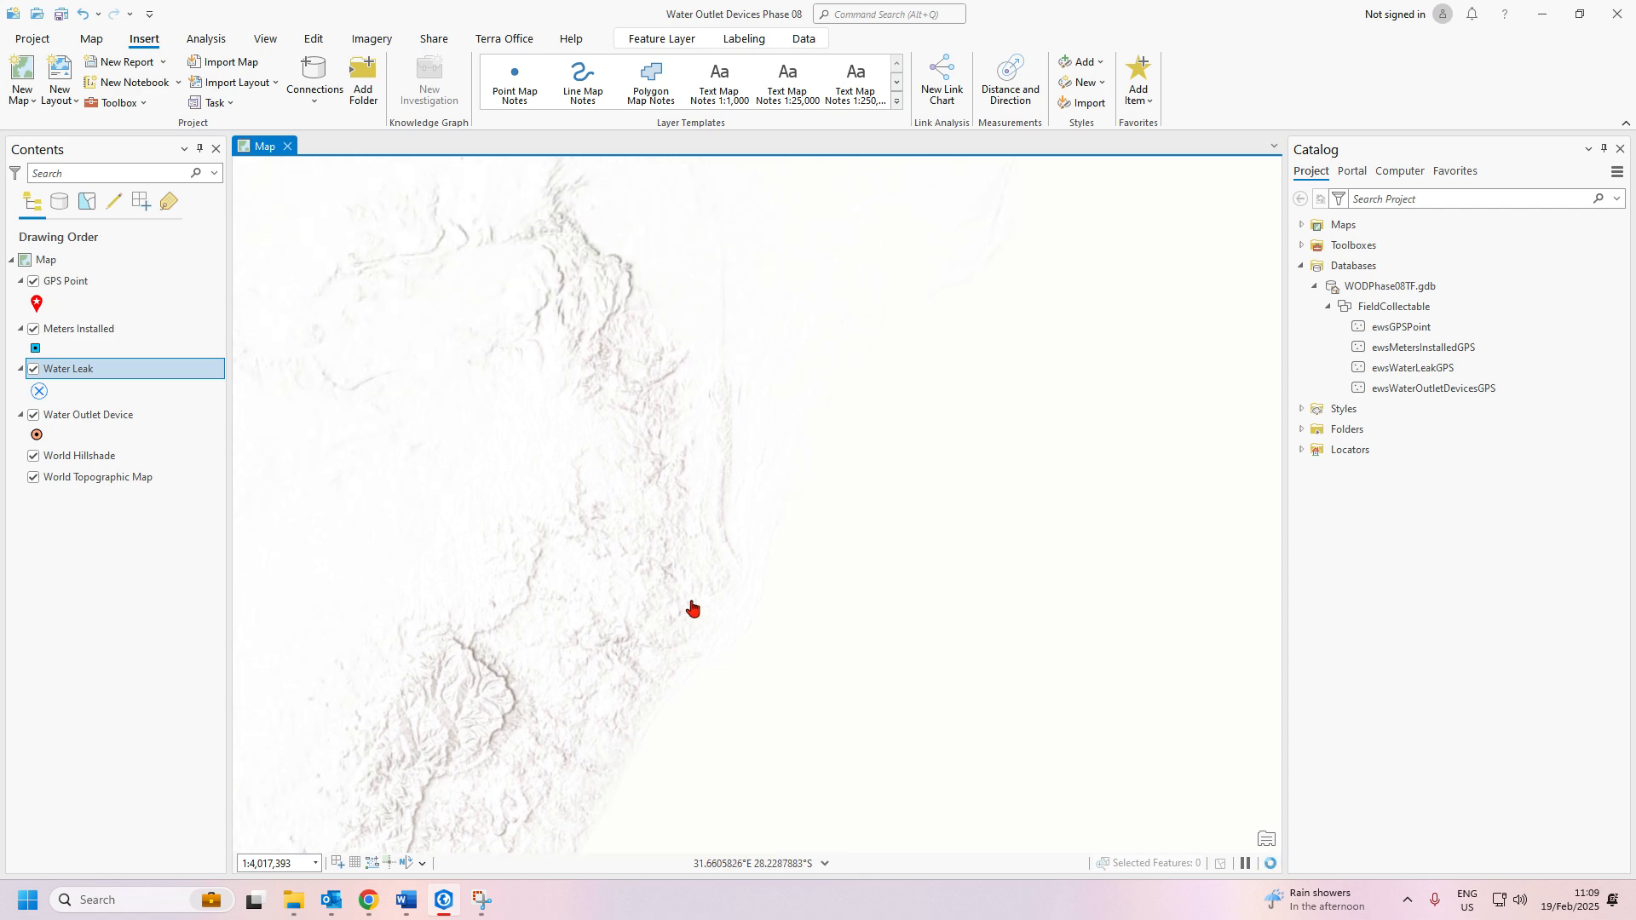
pyautogui.scroll(3, 830, 584)
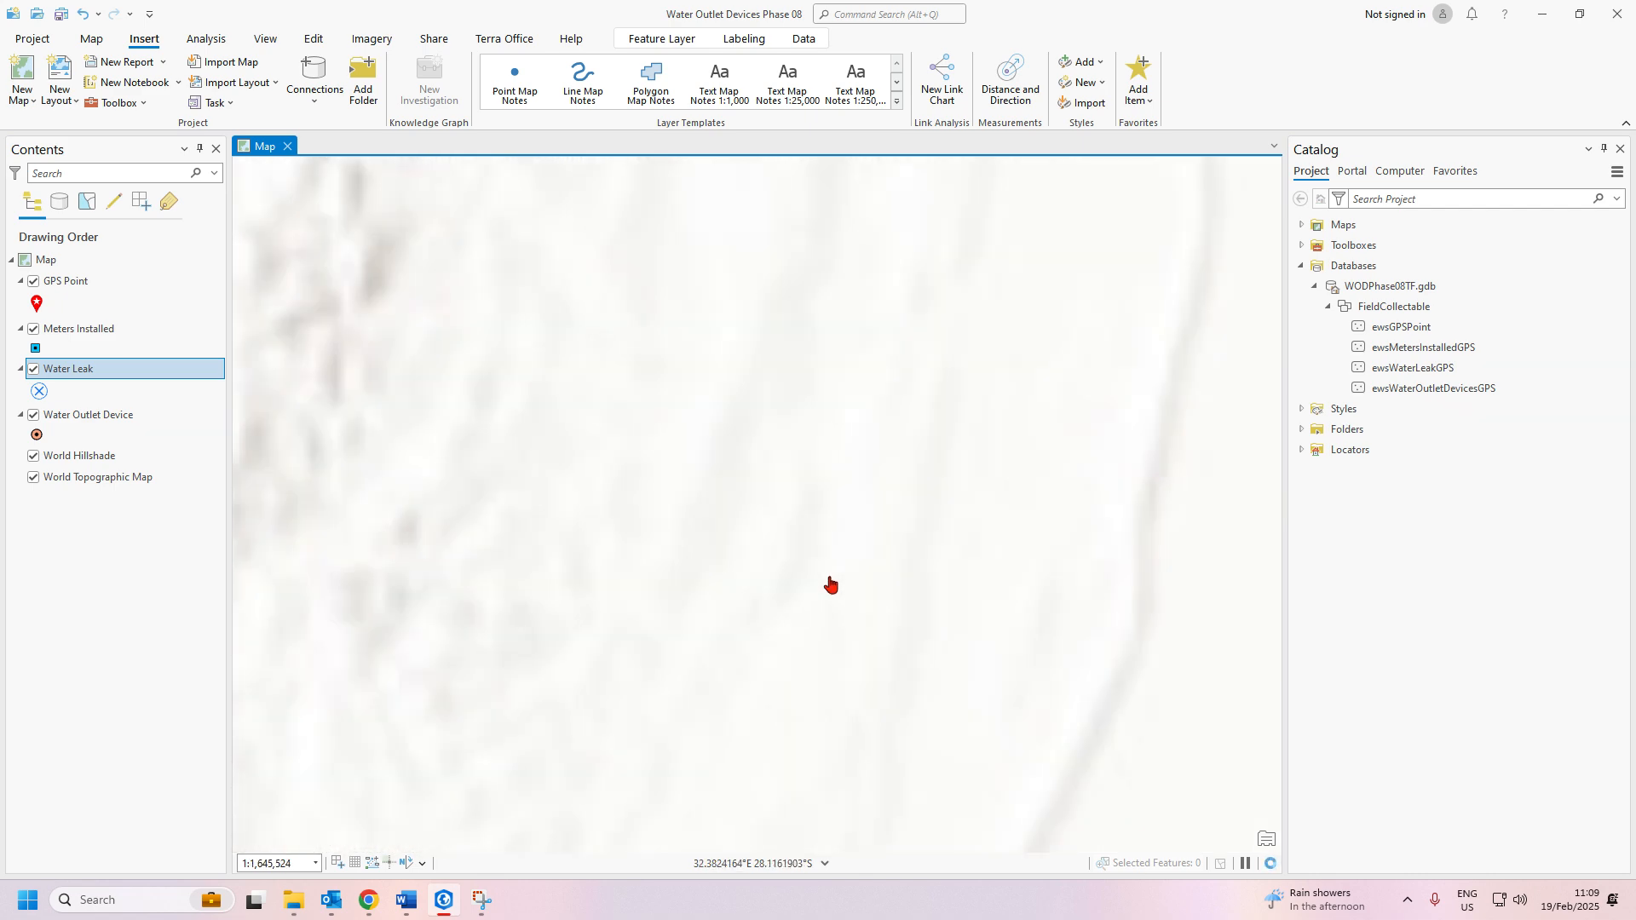
pyautogui.scroll(-3, 831, 585)
pyautogui.moveTo(853, 632); pyautogui.dragTo(767, 411)
pyautogui.scroll(-2, 765, 675)
pyautogui.moveTo(617, 639); pyautogui.dragTo(719, 551)
pyautogui.moveTo(563, 682); pyautogui.dragTo(811, 354)
pyautogui.moveTo(517, 720); pyautogui.dragTo(643, 516)
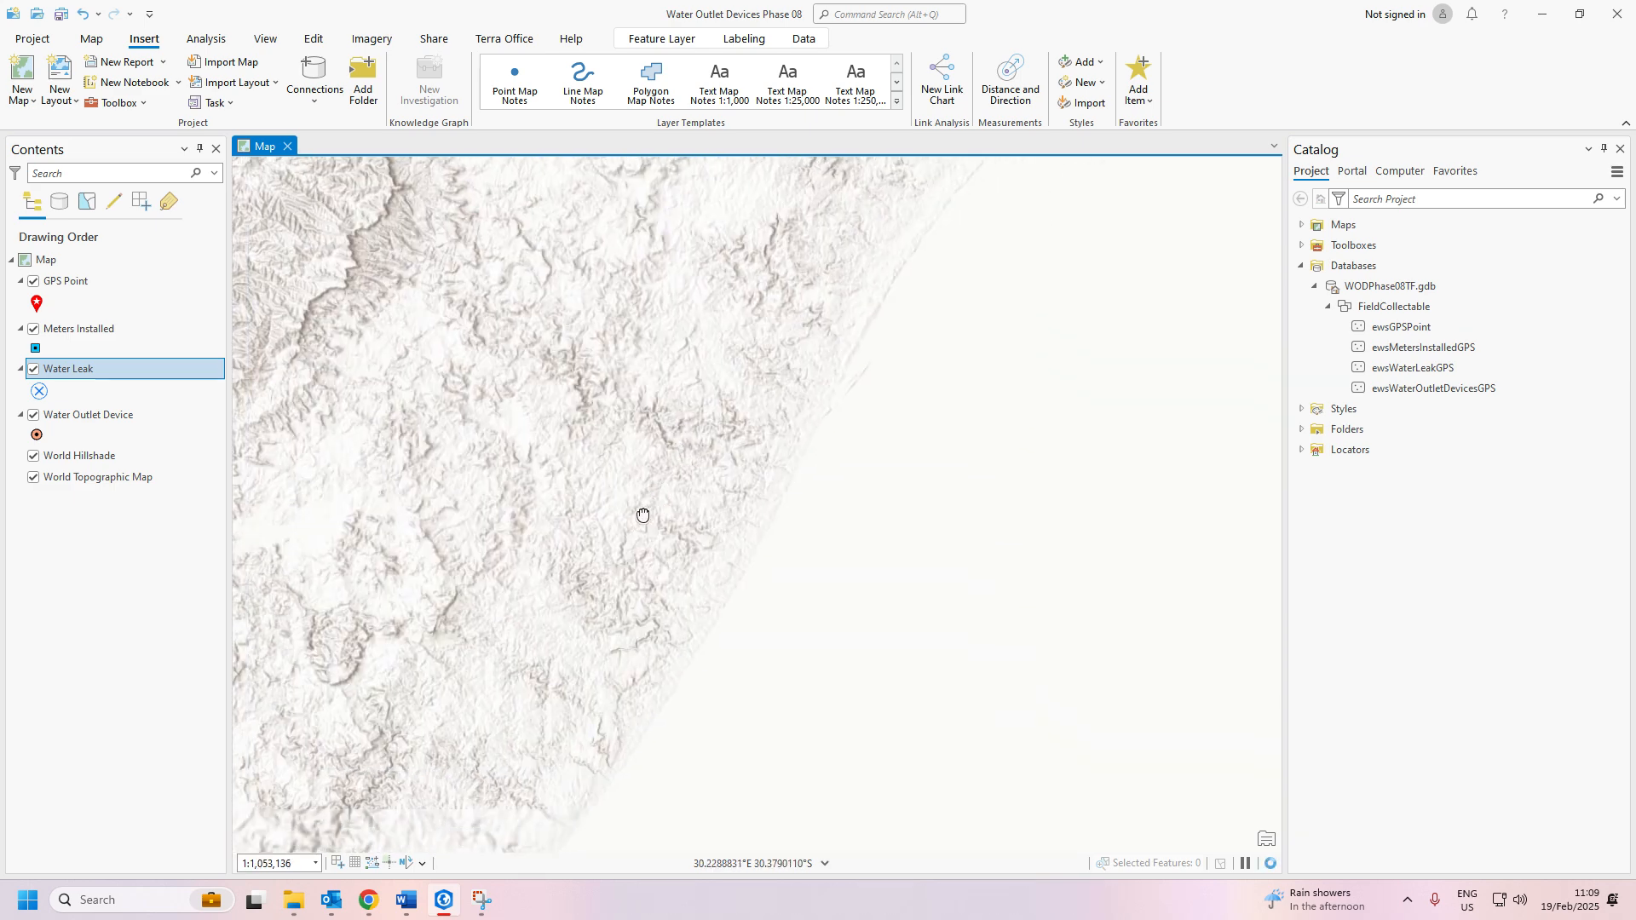
pyautogui.scroll(-4, 756, 324)
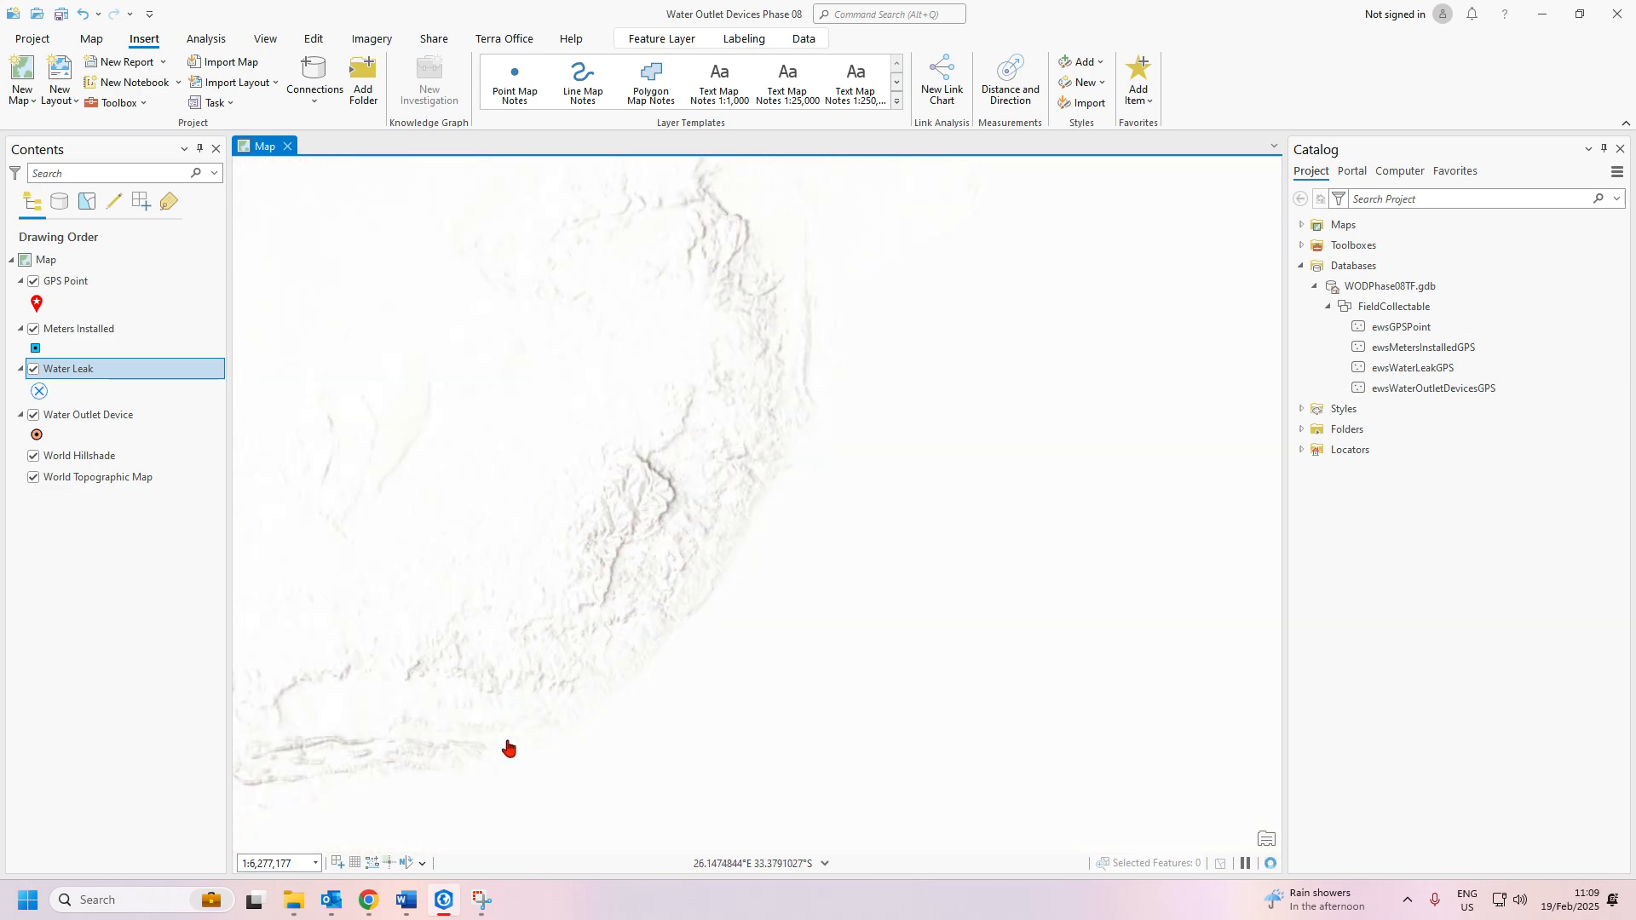
pyautogui.scroll(2, 731, 520)
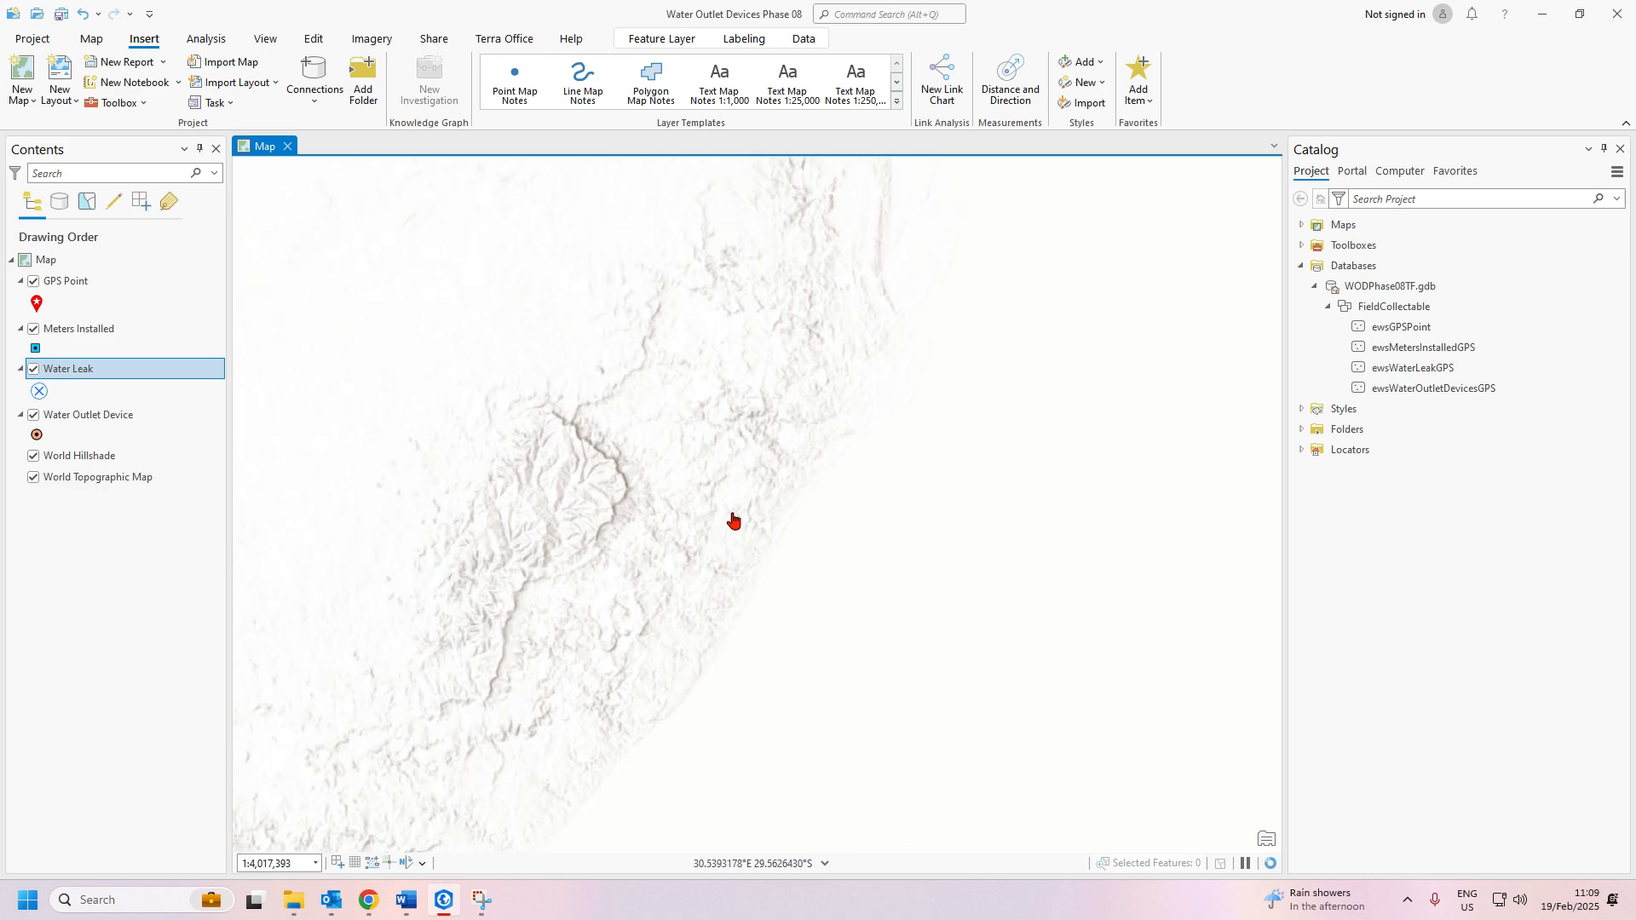
pyautogui.scroll(2, 731, 520)
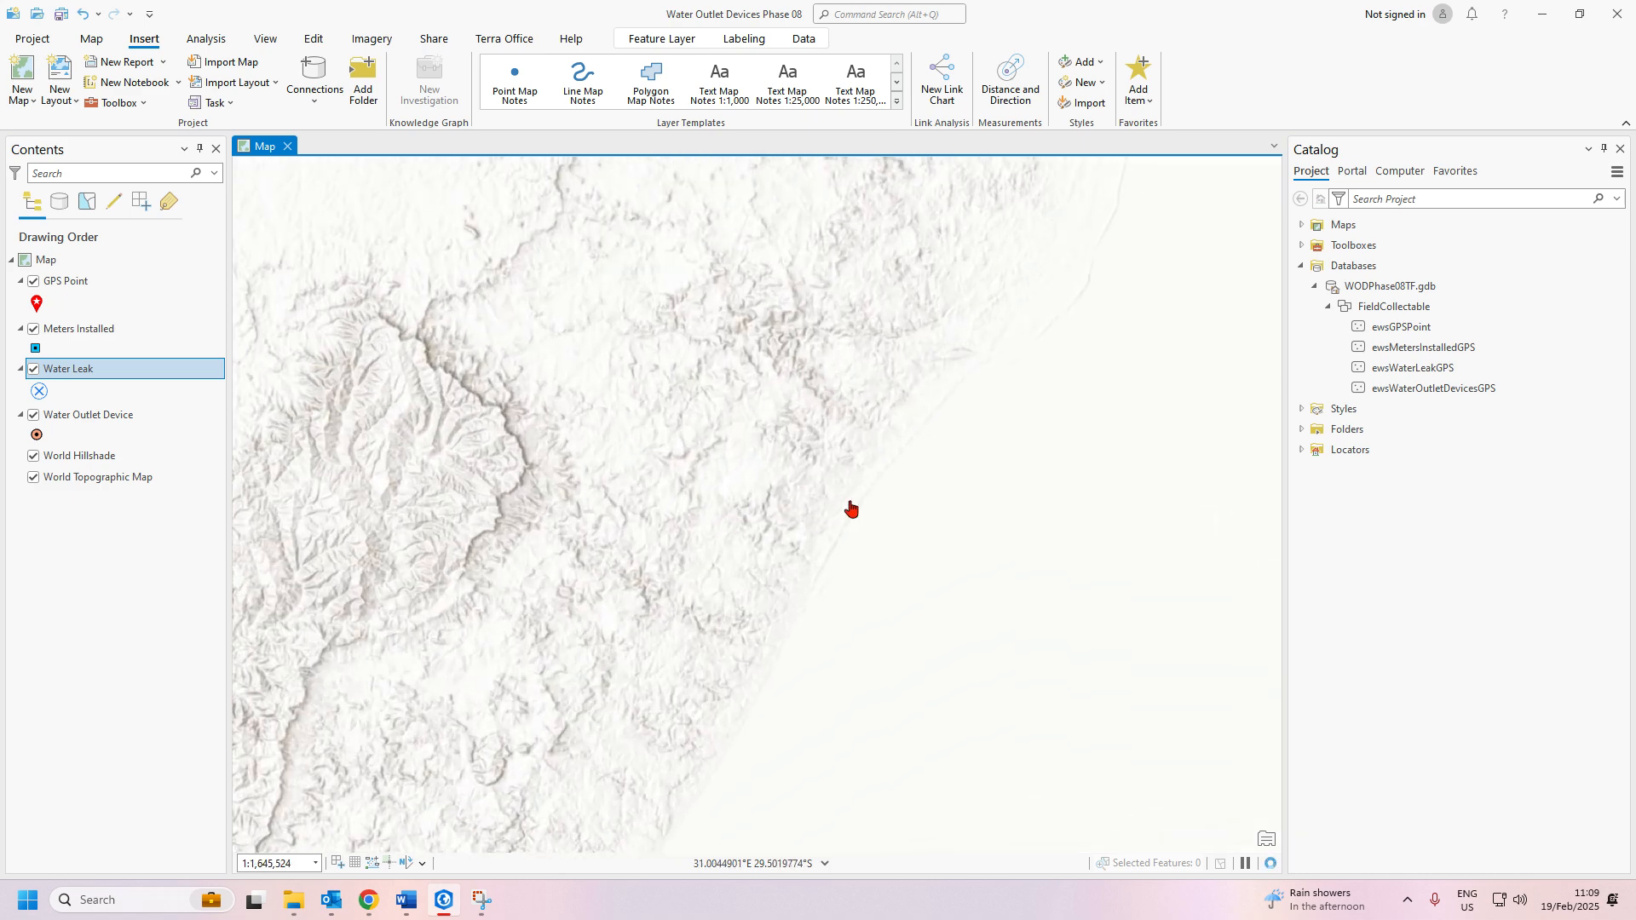
# Hide the World Hillshade layer and move World Topographic Map above it in the drawing order
pyautogui.click(34, 456)
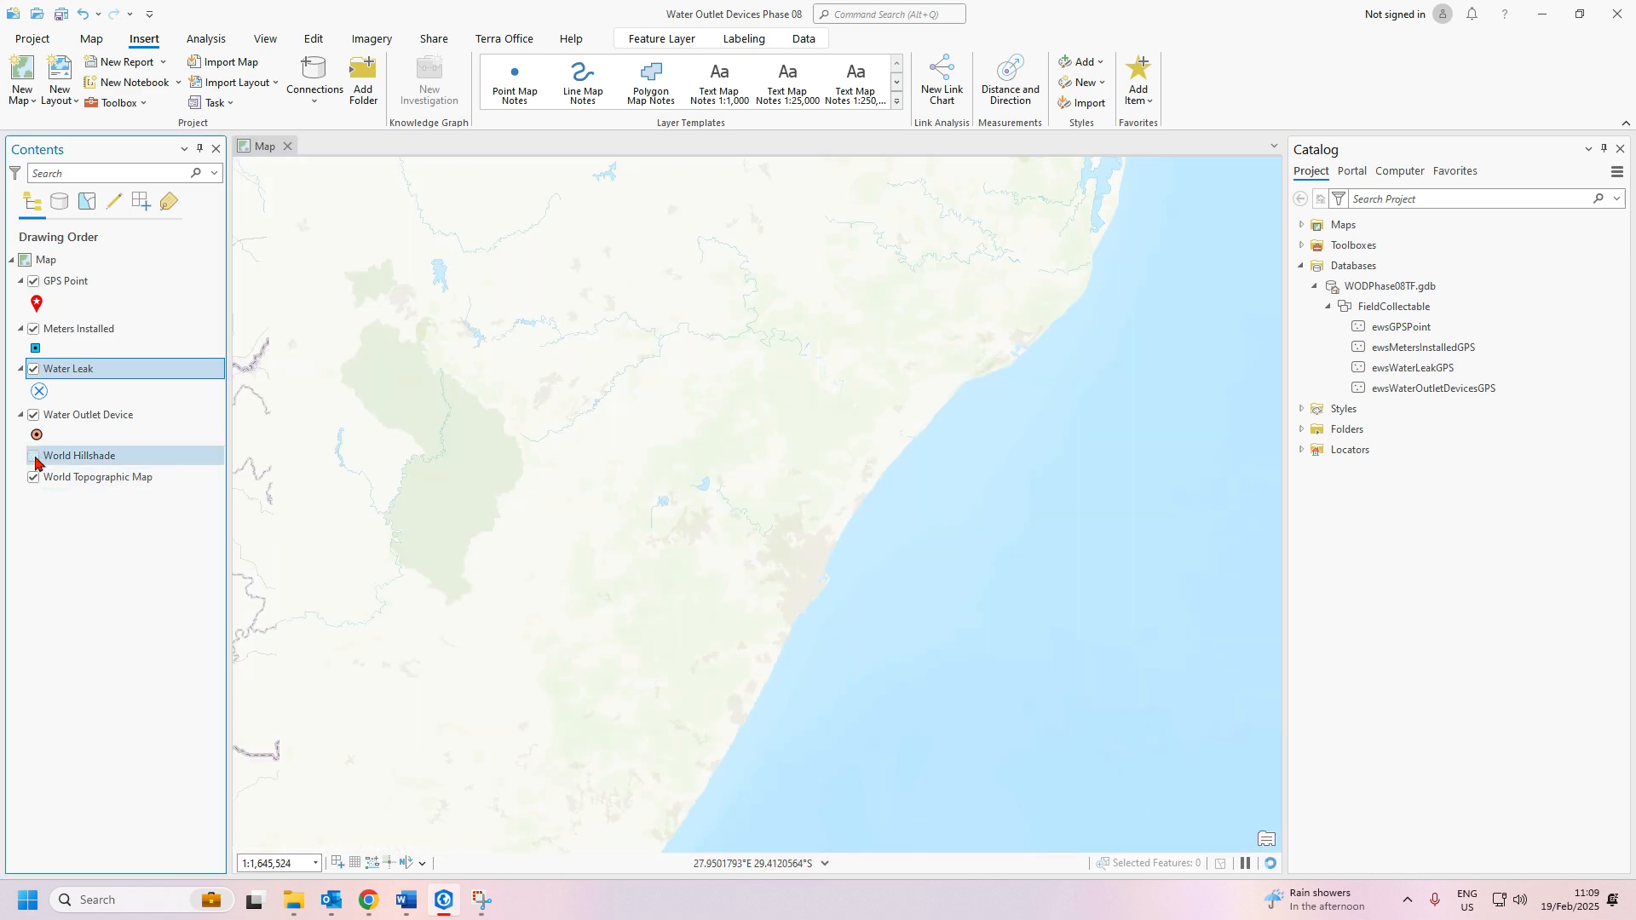
pyautogui.moveTo(111, 477); pyautogui.dragTo(131, 452)
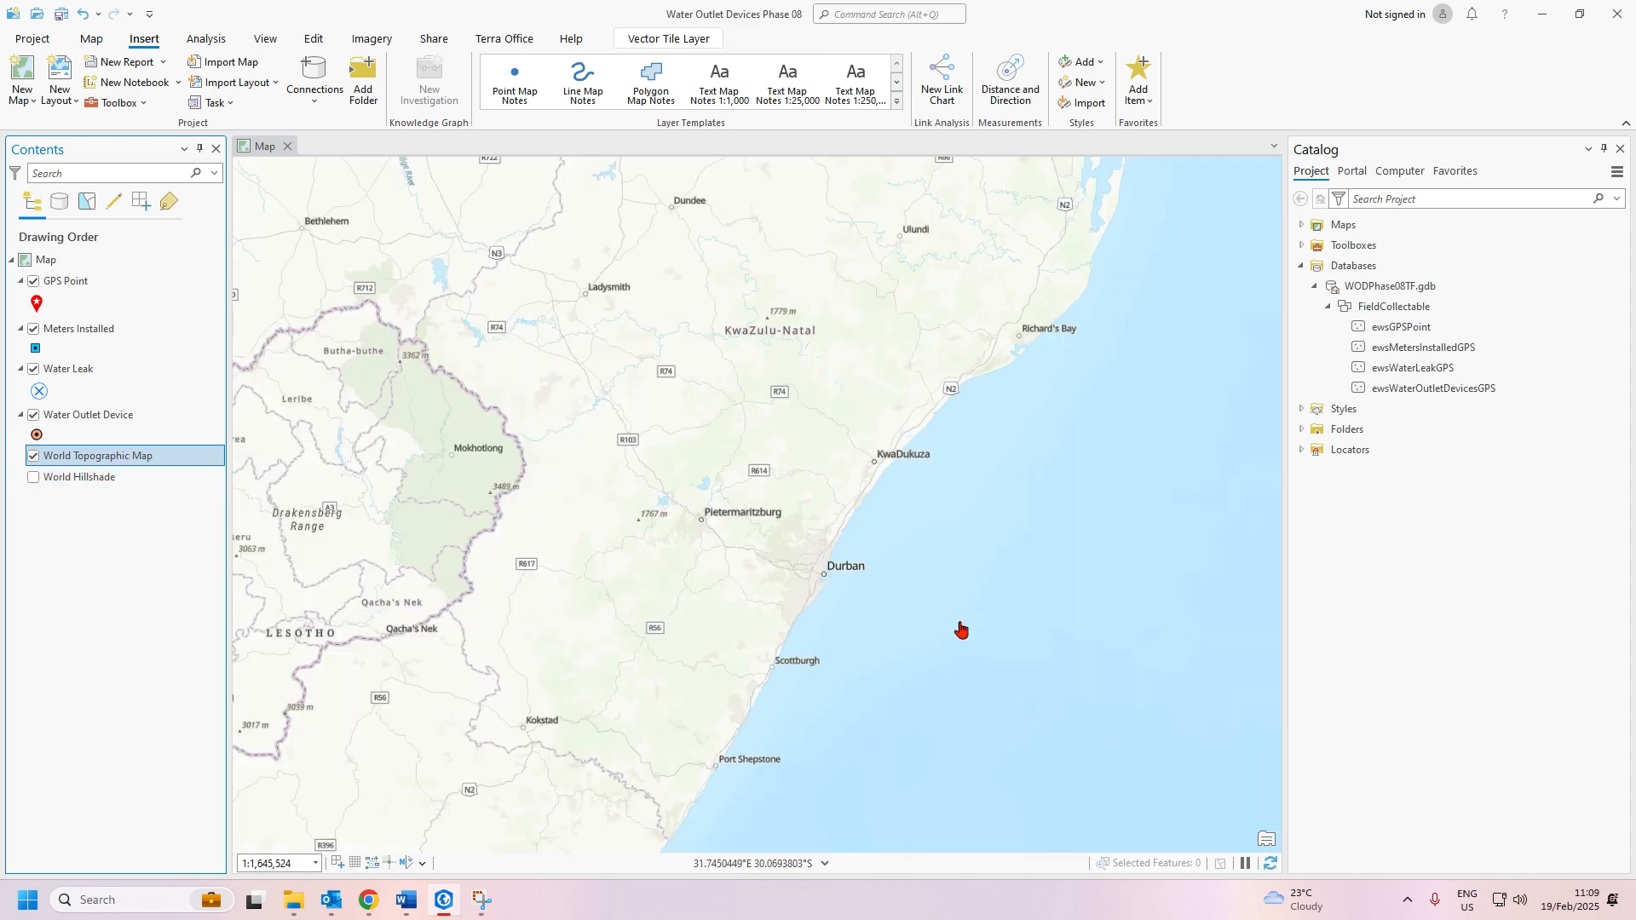
# Frame the map on Durban and its coastline at a scale of 1:176,687 and save the project
pyautogui.scroll(10, 818, 559)
pyautogui.moveTo(815, 586); pyautogui.dragTo(872, 431)
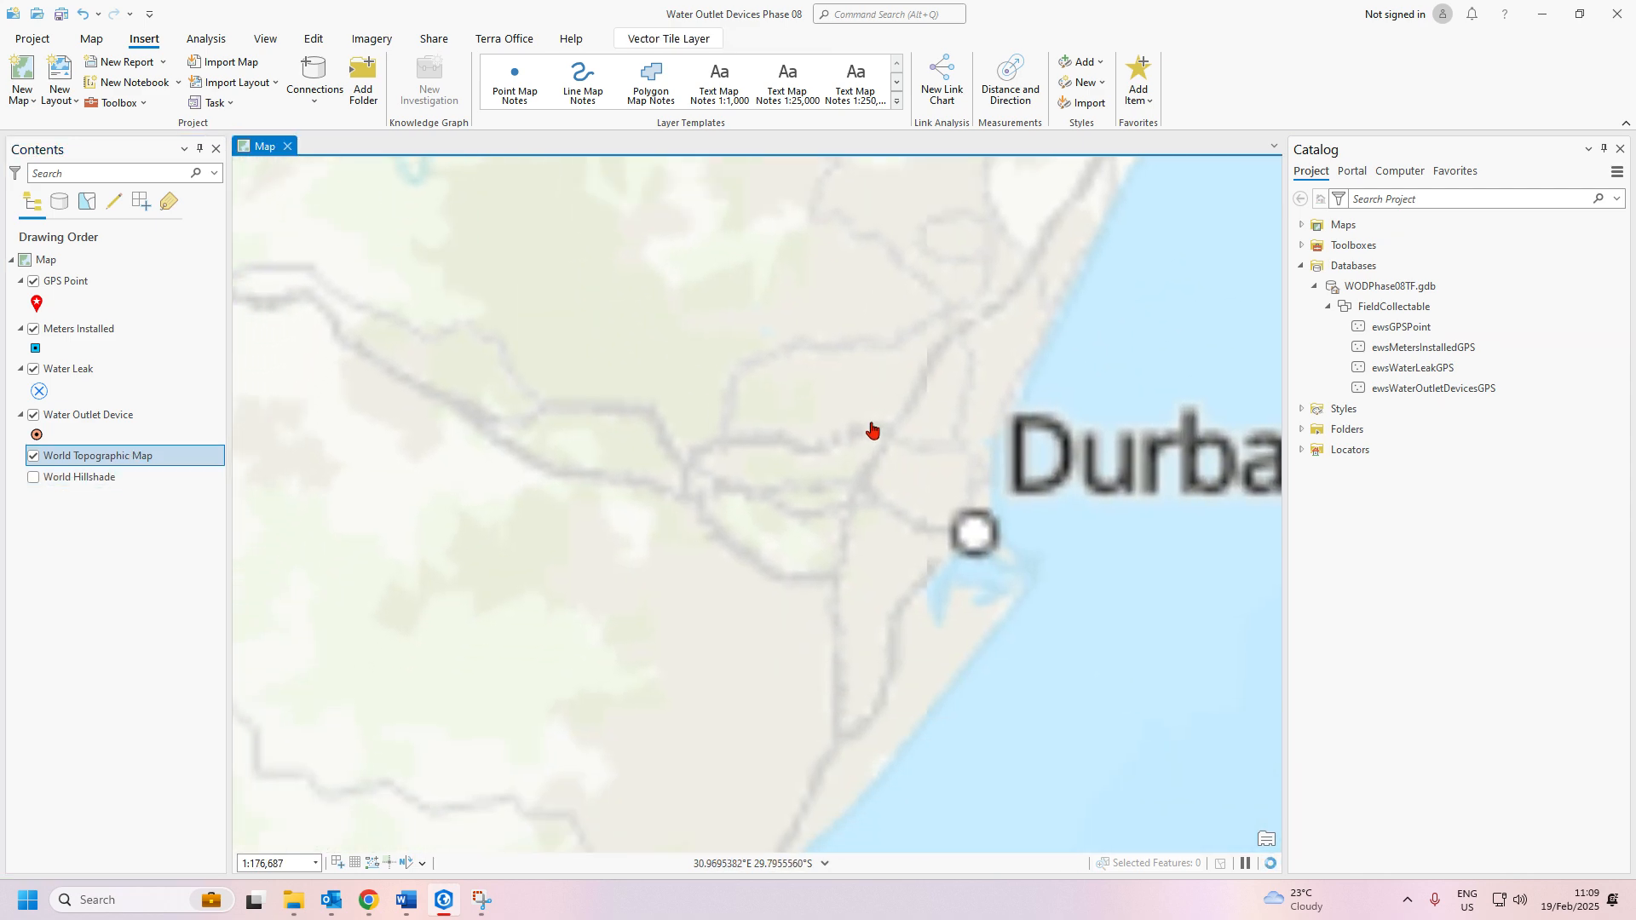
pyautogui.scroll(-6, 866, 441)
pyautogui.scroll(2, 821, 469)
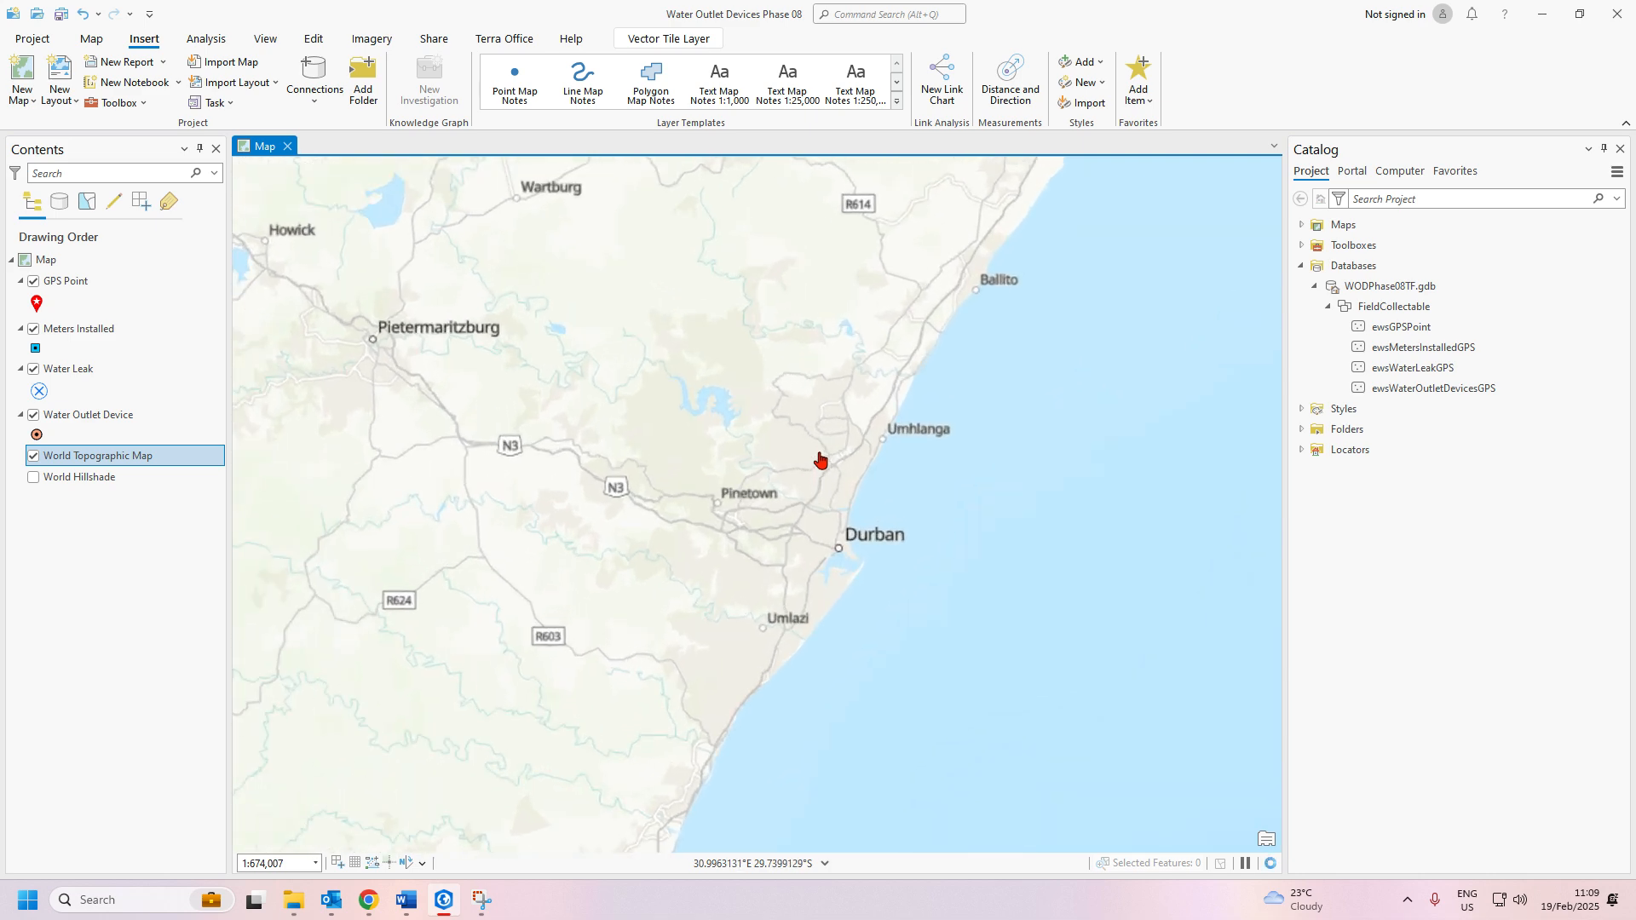
pyautogui.scroll(1, 823, 463)
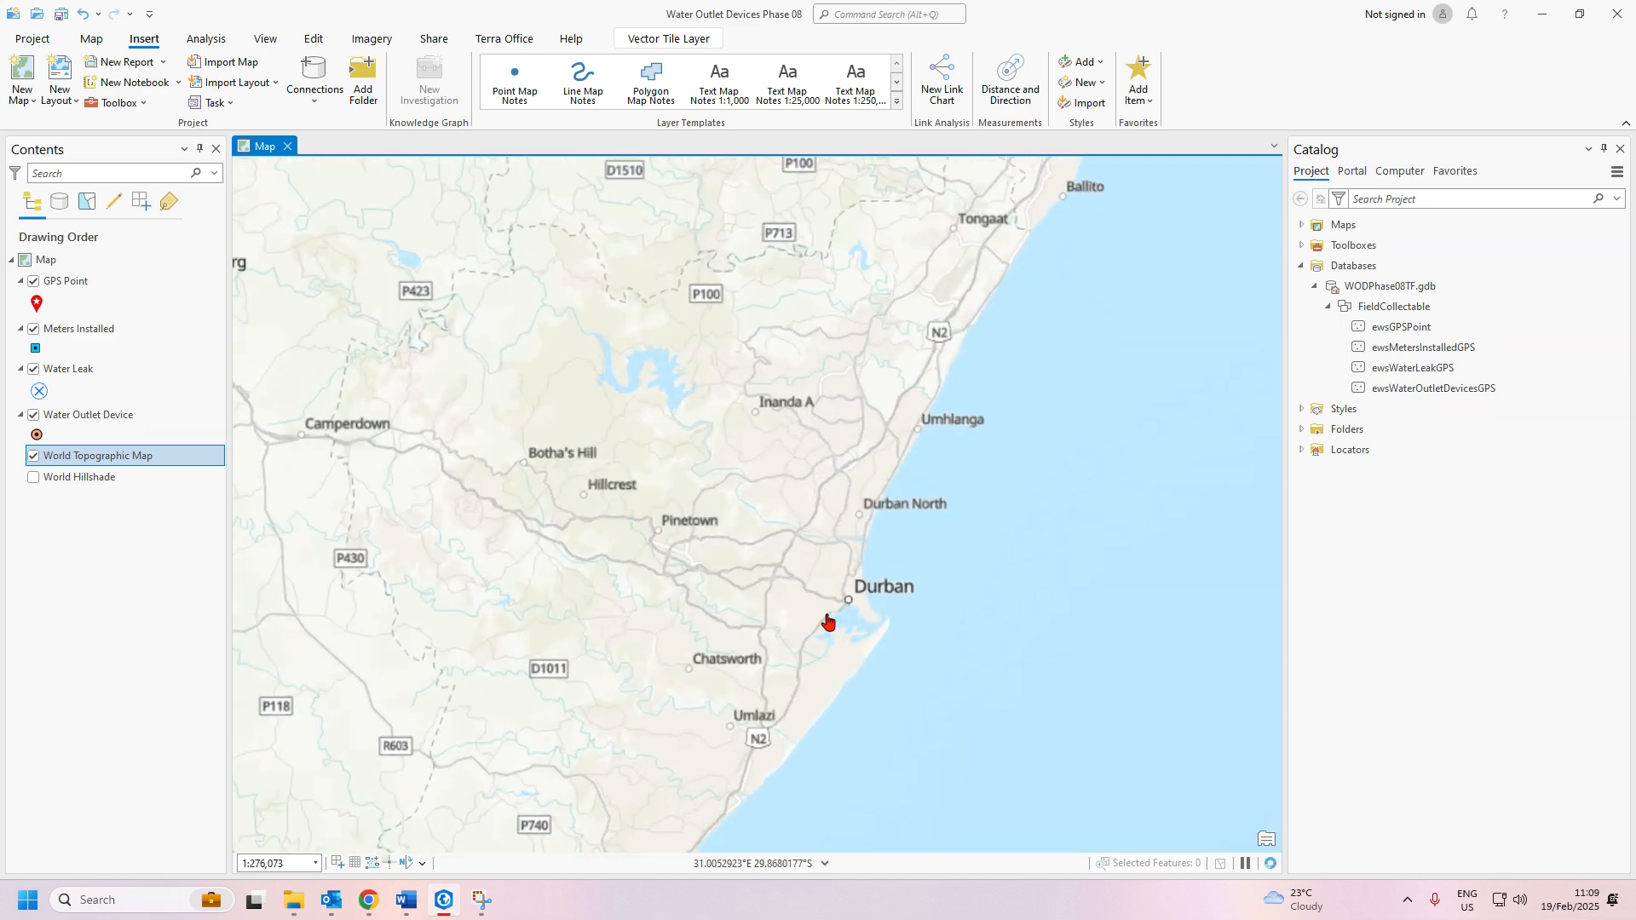
pyautogui.moveTo(830, 621); pyautogui.dragTo(665, 569)
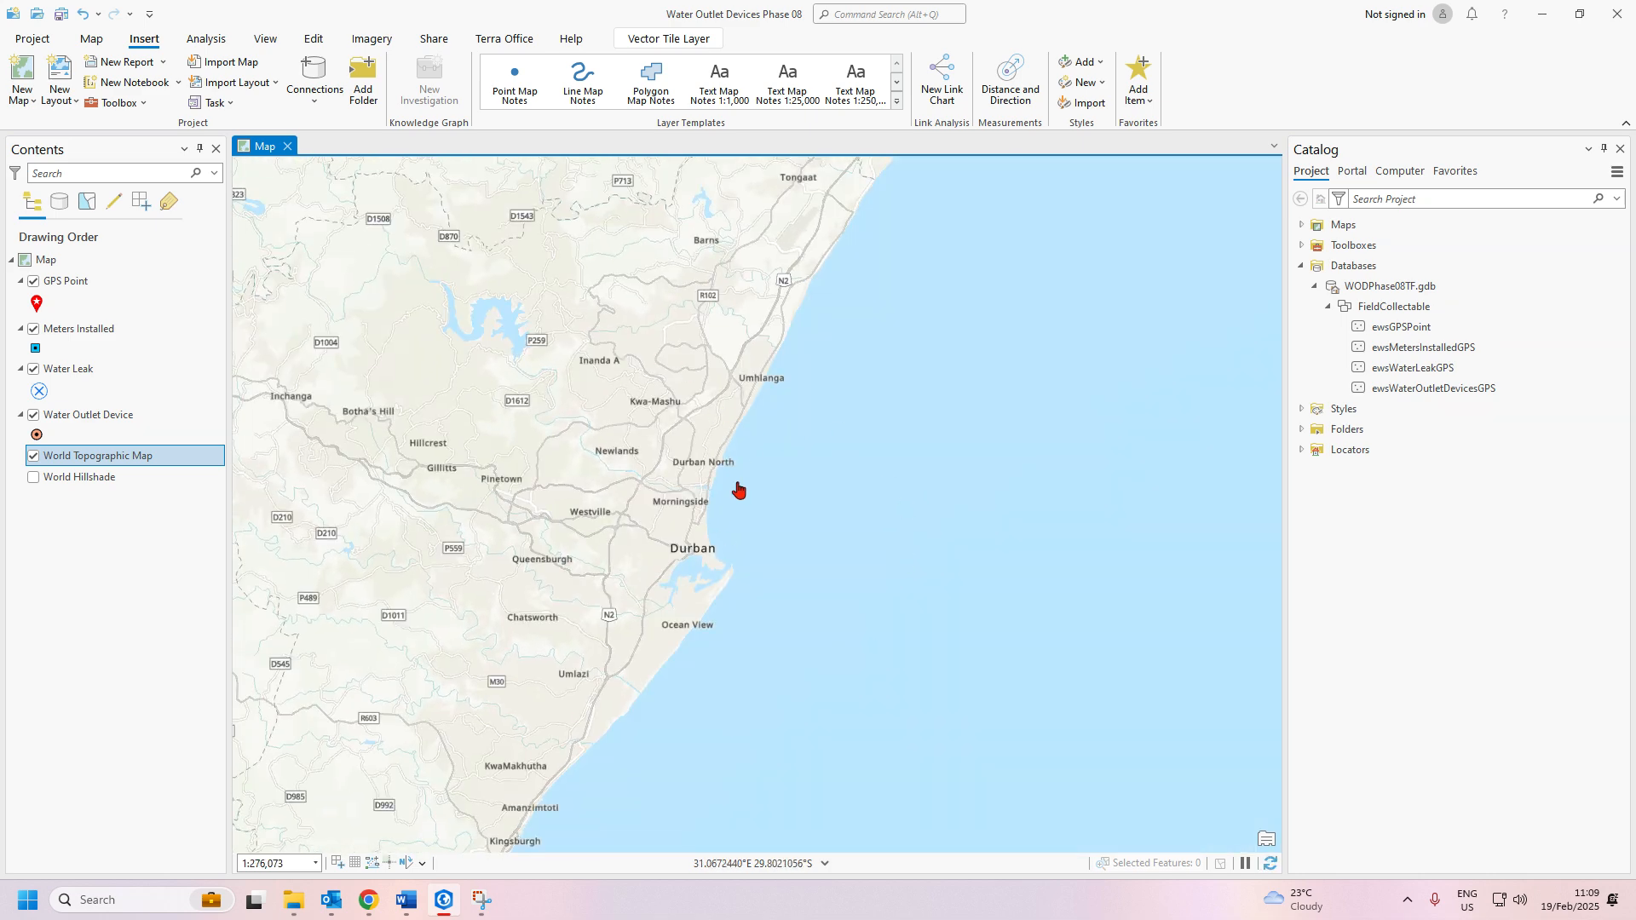
pyautogui.scroll(2, 628, 570)
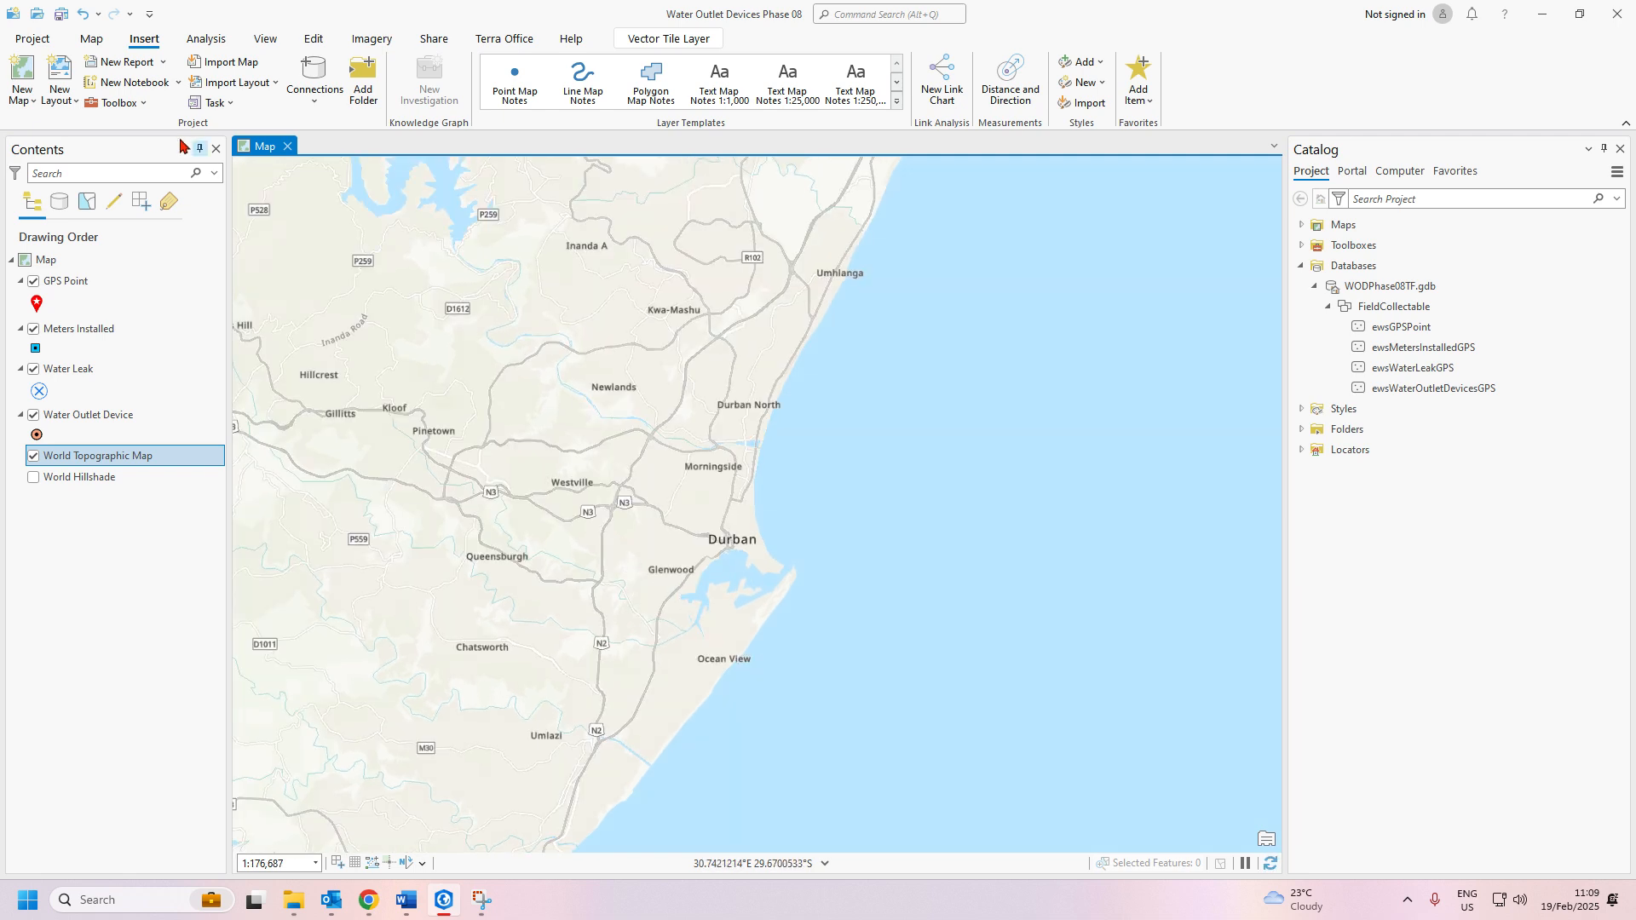
pyautogui.click(63, 15)
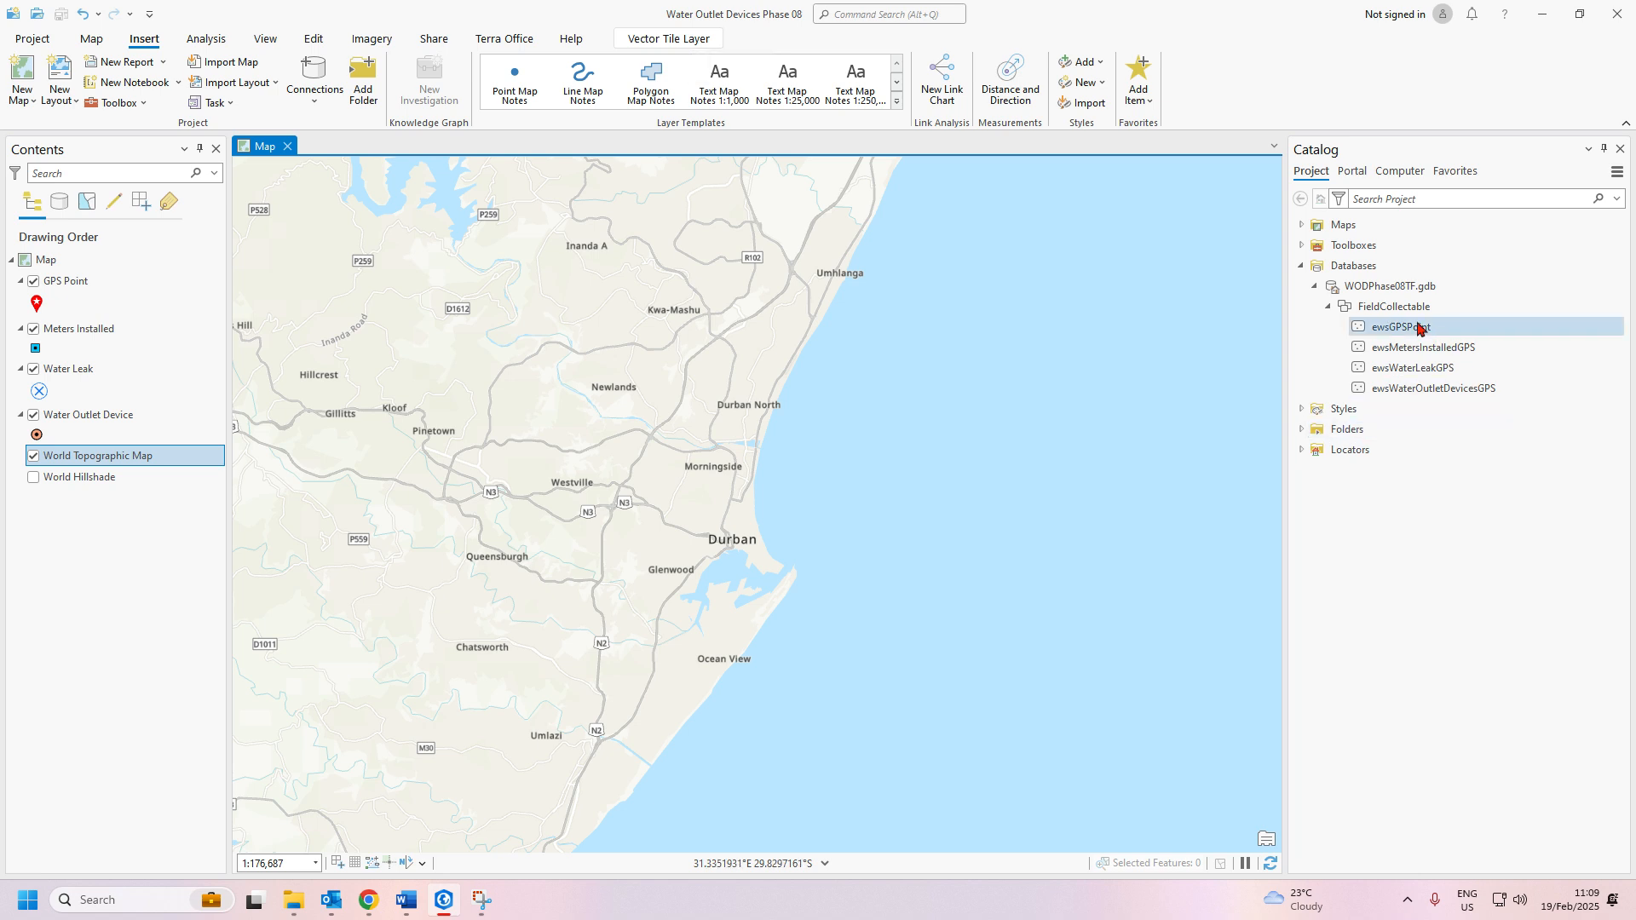
# Check the source details of the GPS point, meters installed, water leak and water outlet devices feature classes in WODPhase08TF.gdb
pyautogui.moveTo(1419, 330)
pyautogui.click(1421, 329)
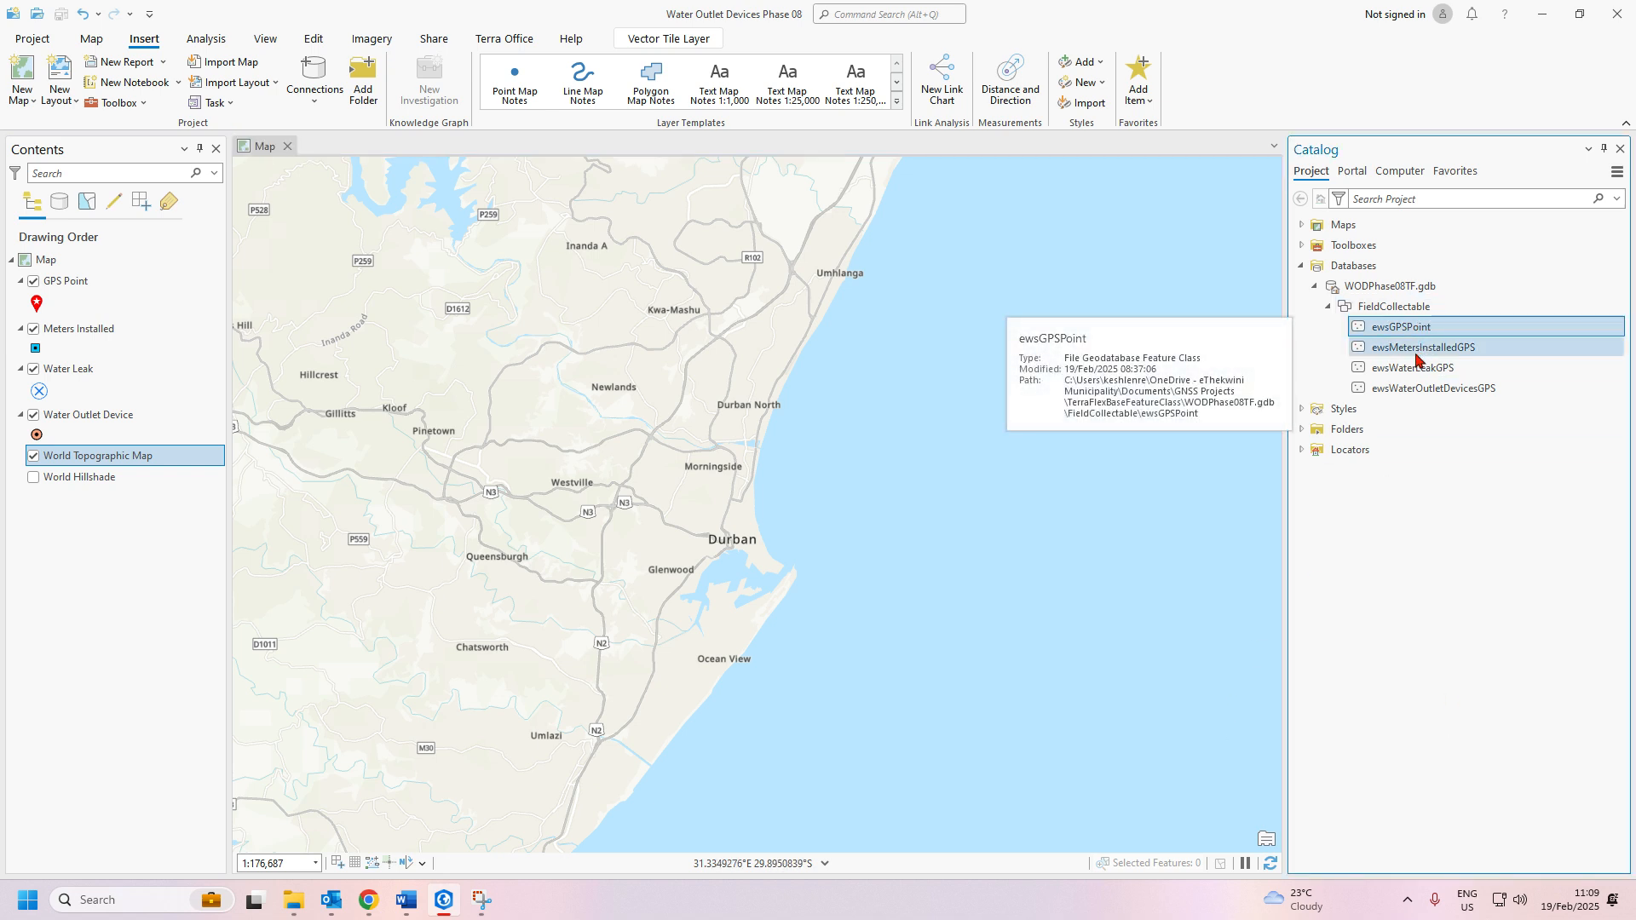
pyautogui.click(1416, 356)
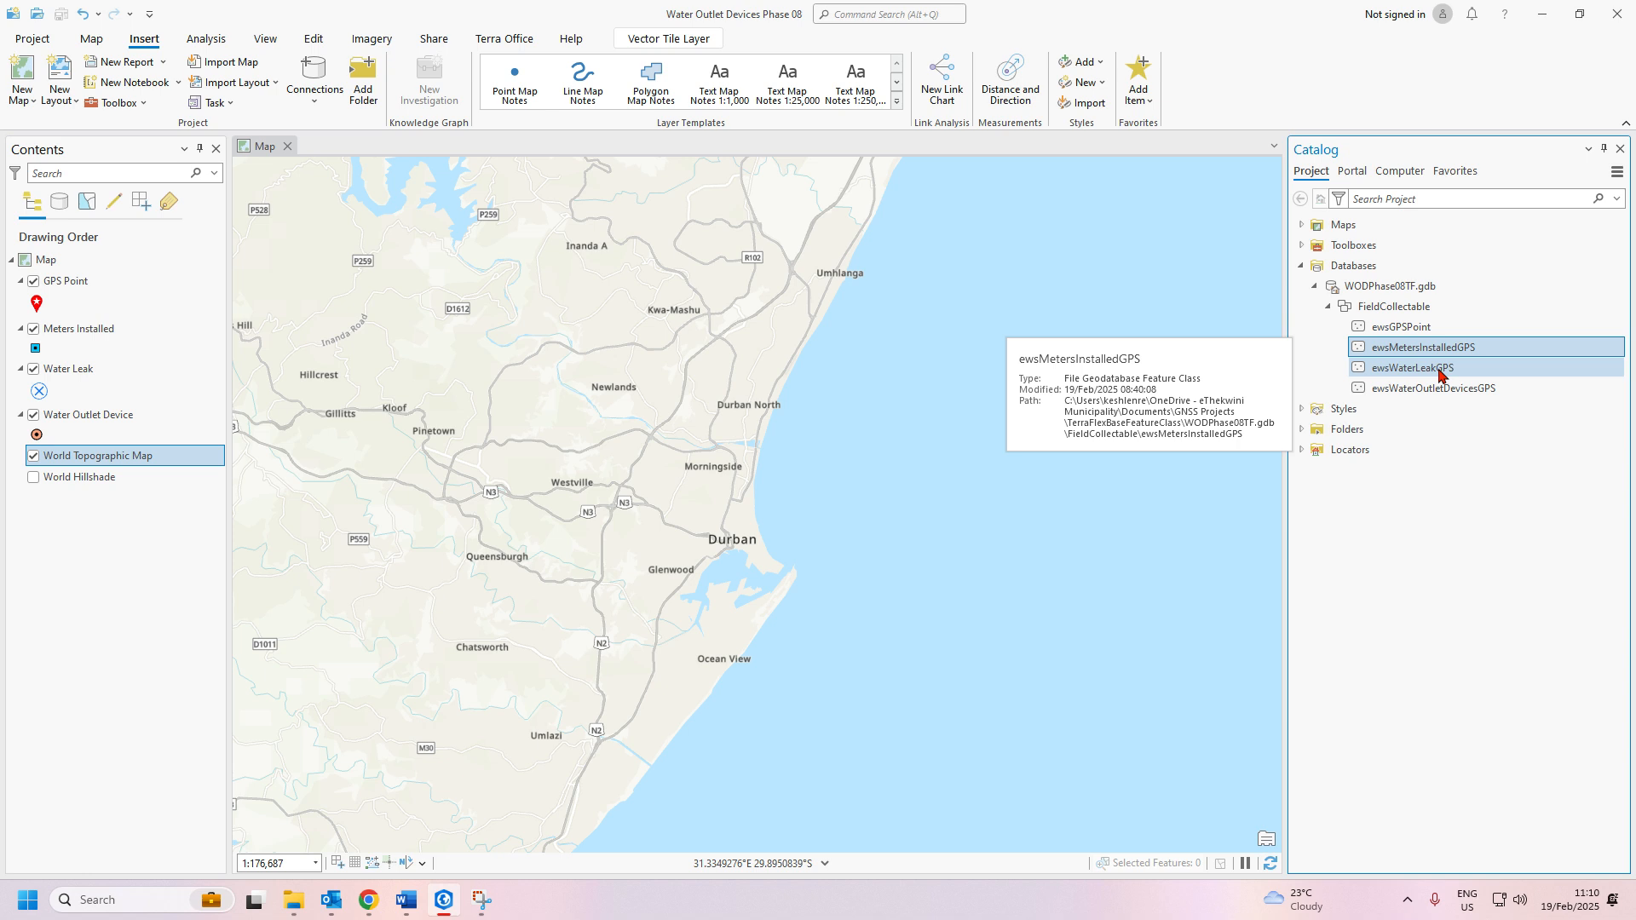
pyautogui.click(1437, 369)
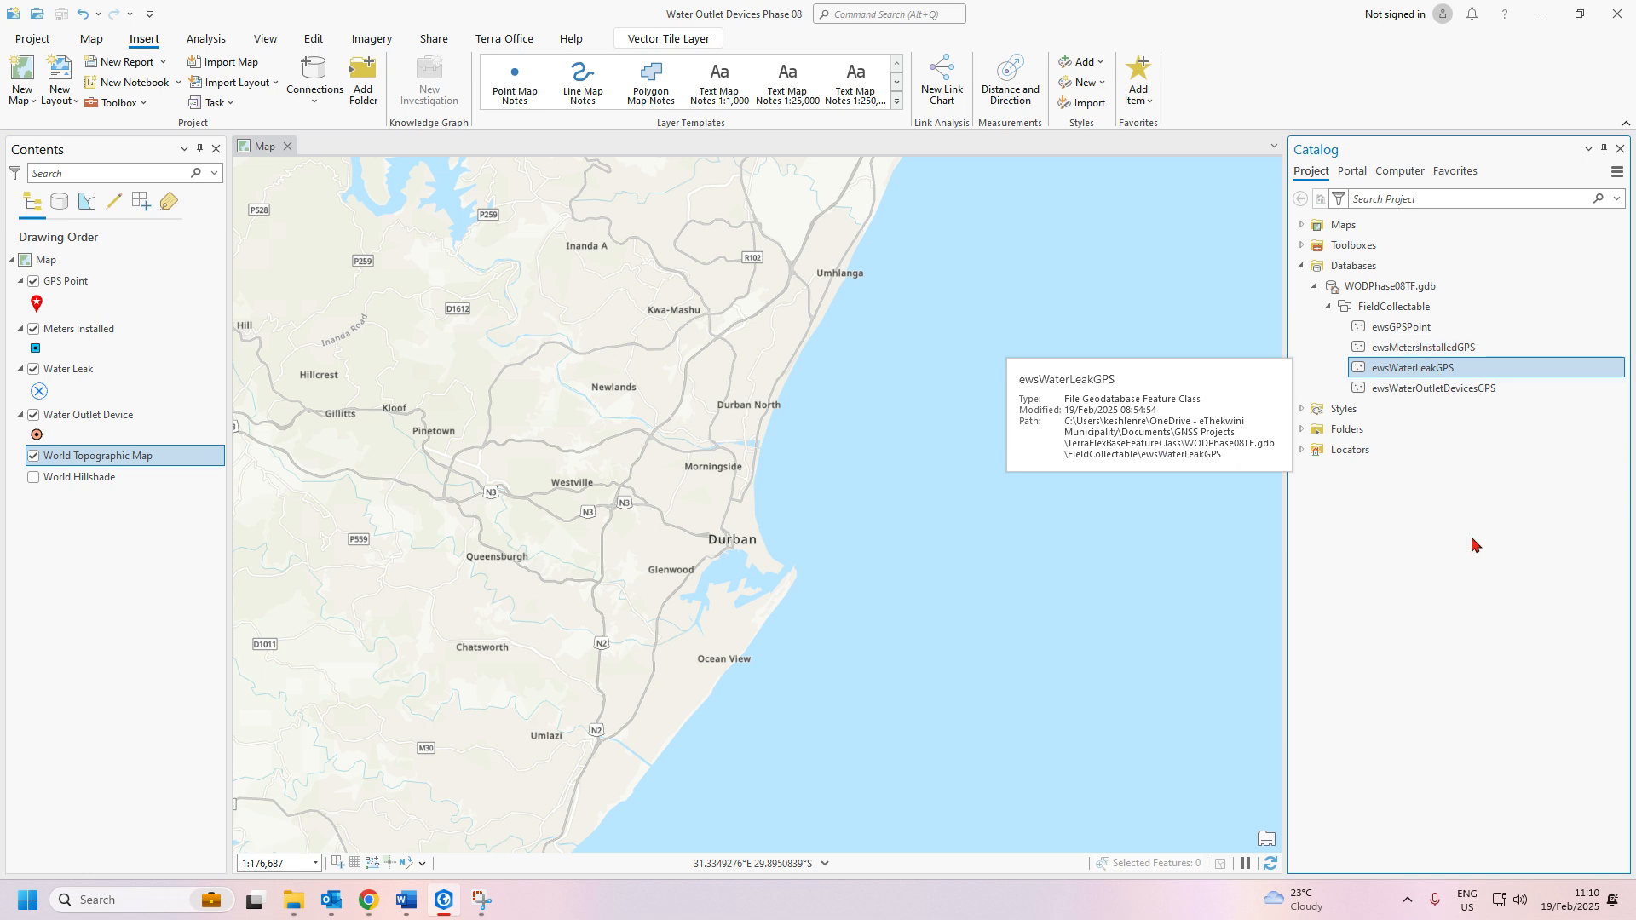
pyautogui.click(1466, 389)
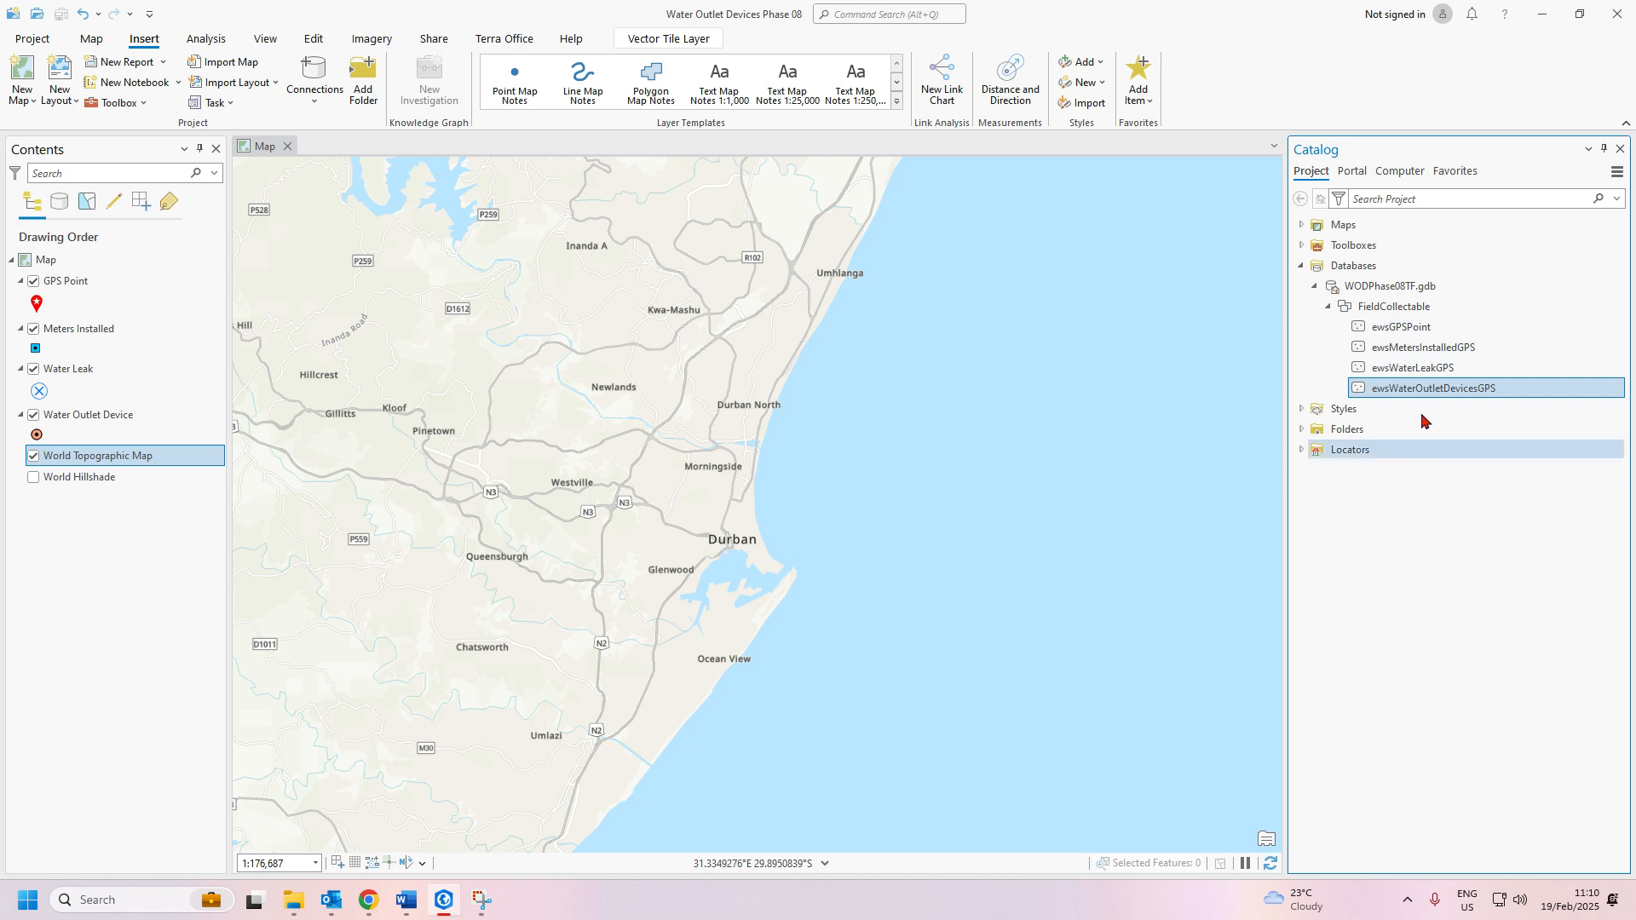
# Enable attachments and global IDs for the ewsGPSPoint feature class in the FieldCollectable dataset
pyautogui.moveTo(1425, 371)
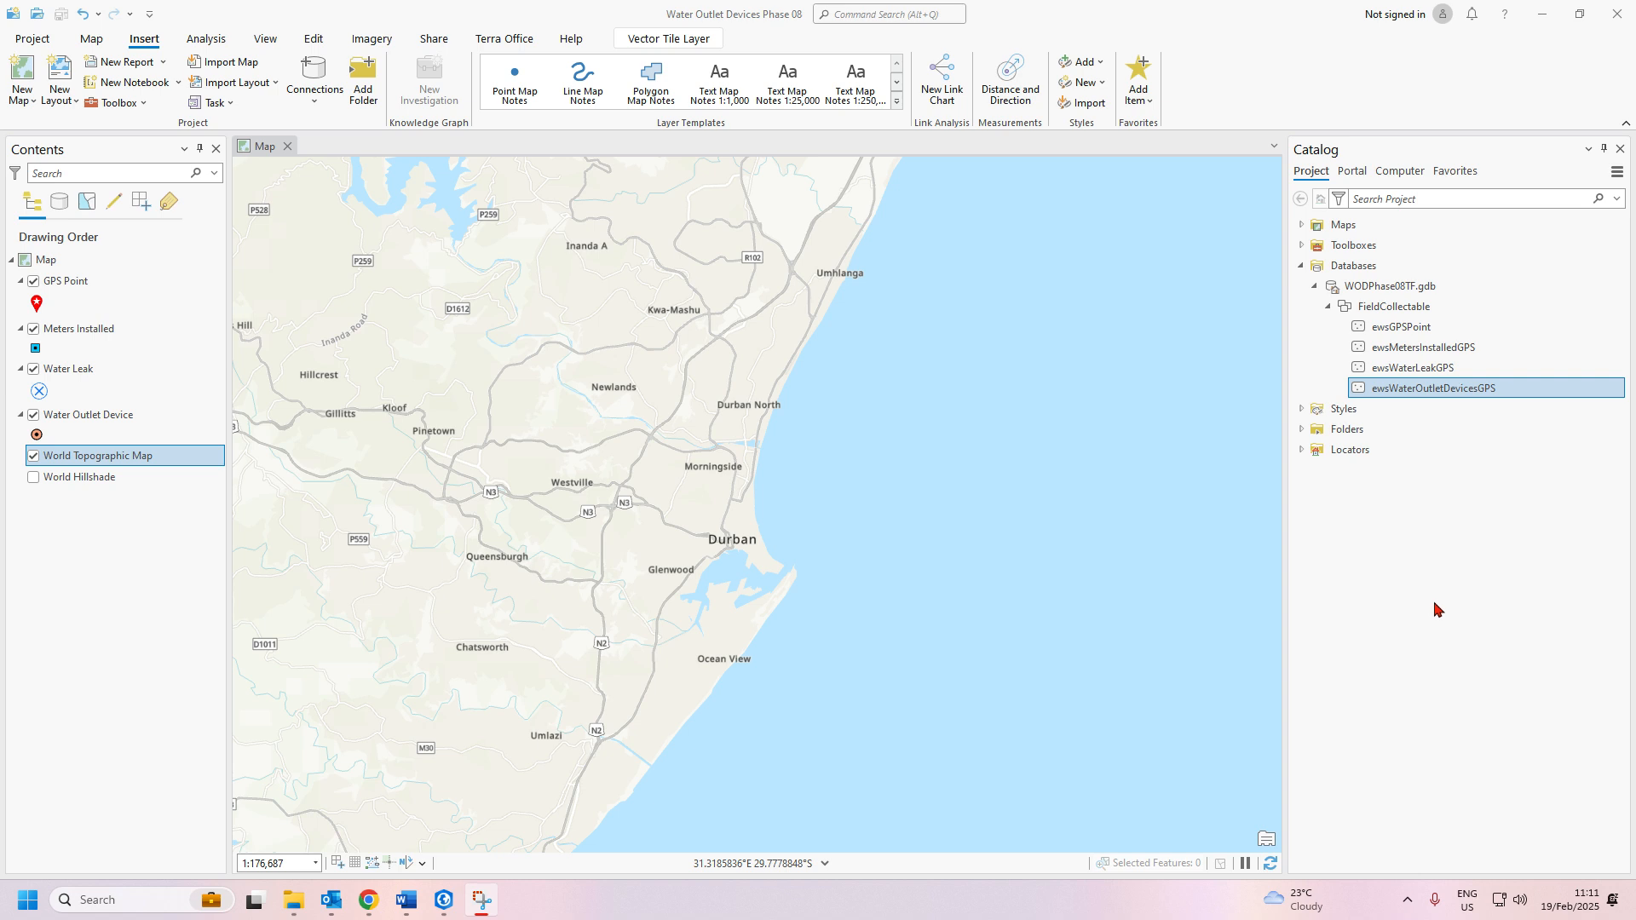
pyautogui.click(1416, 332)
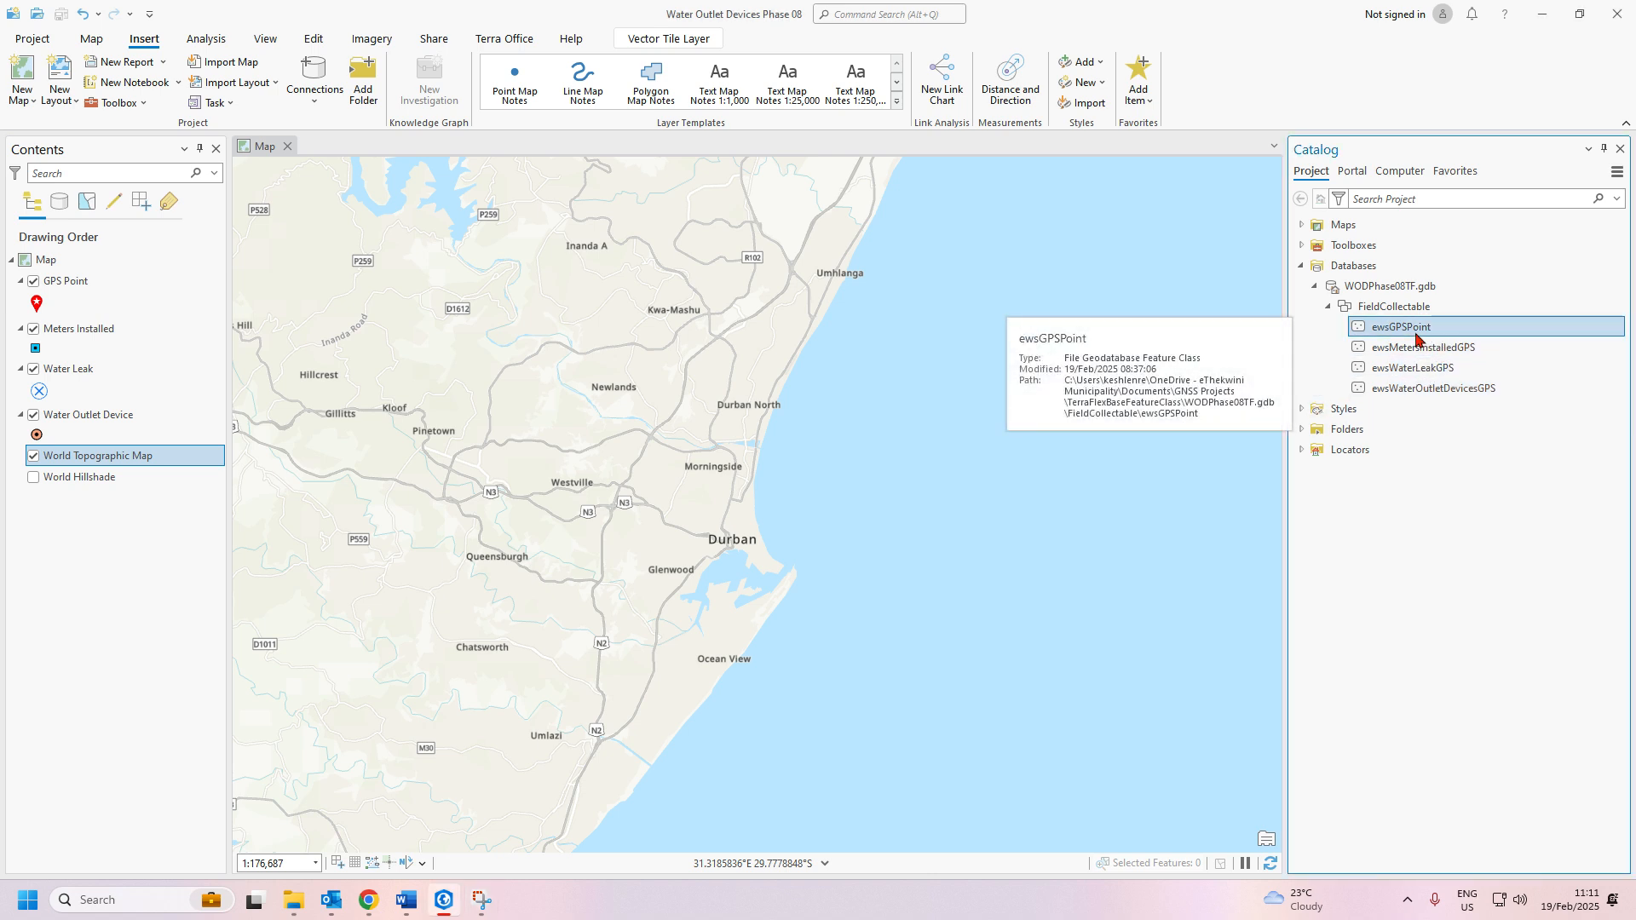
pyautogui.rightClick(1415, 332)
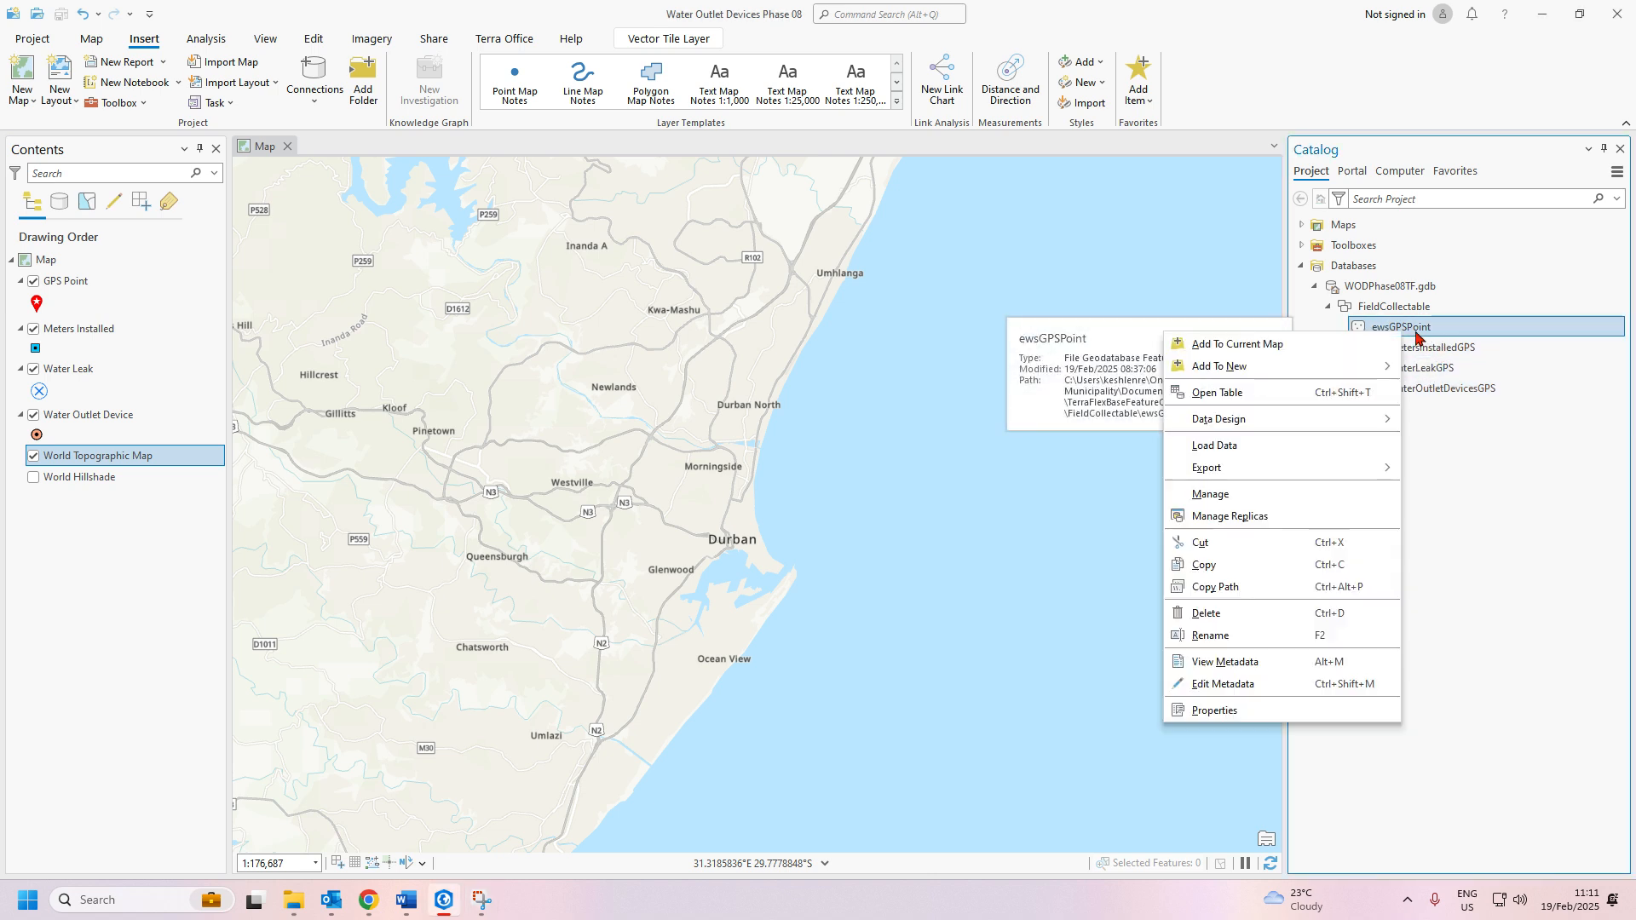
pyautogui.click(1288, 499)
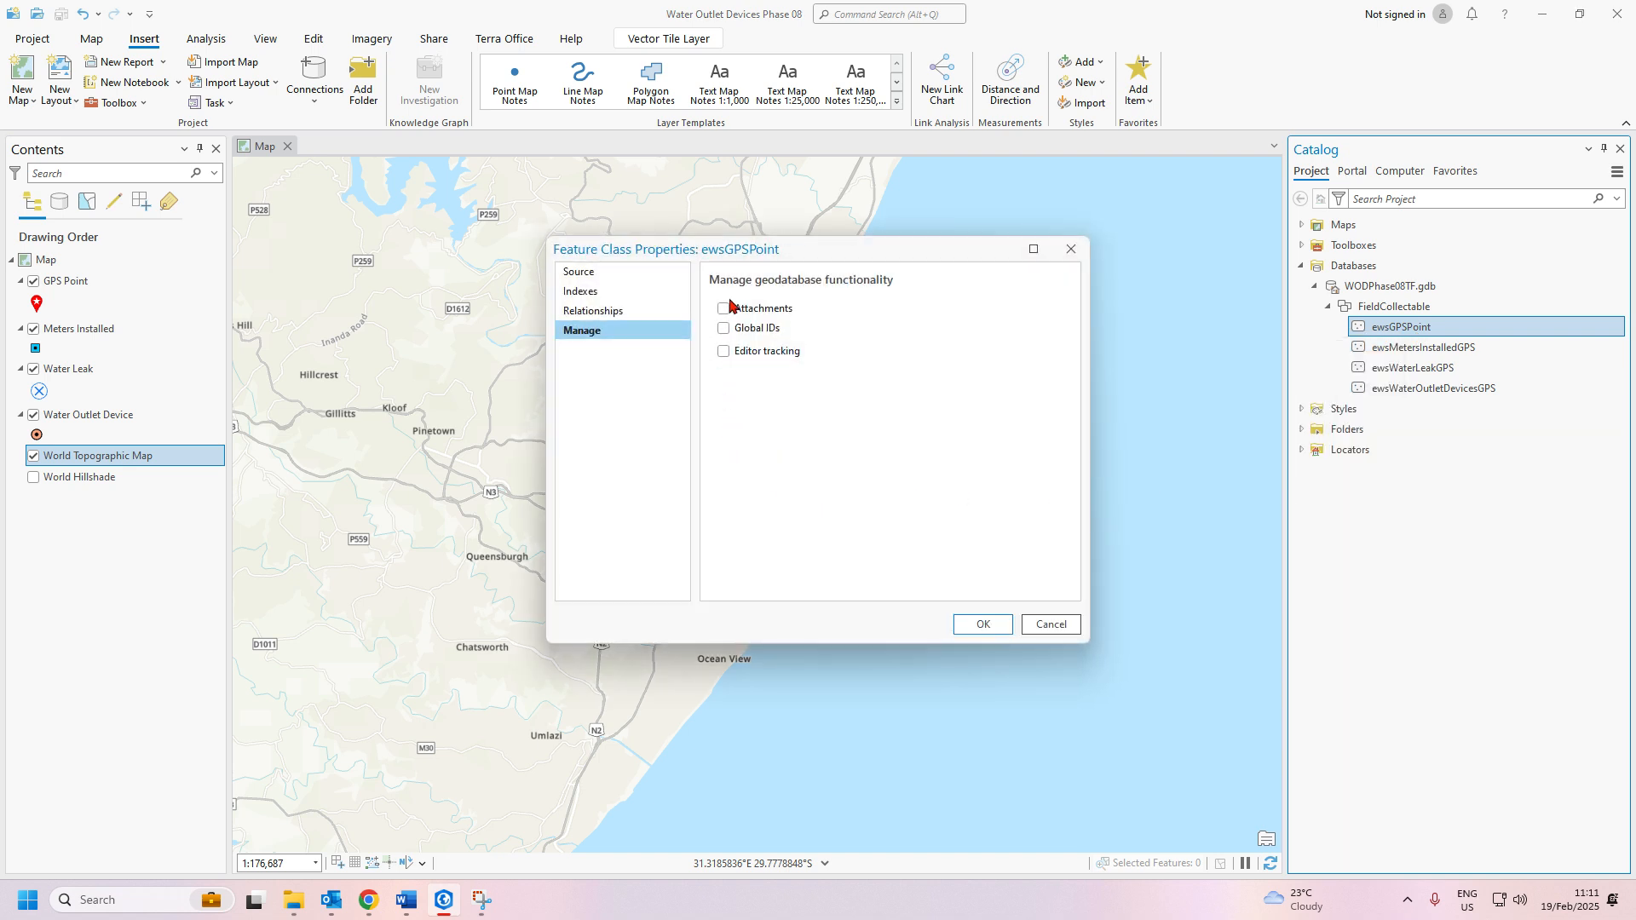
pyautogui.click(726, 308)
pyautogui.click(725, 330)
pyautogui.click(726, 329)
pyautogui.click(979, 625)
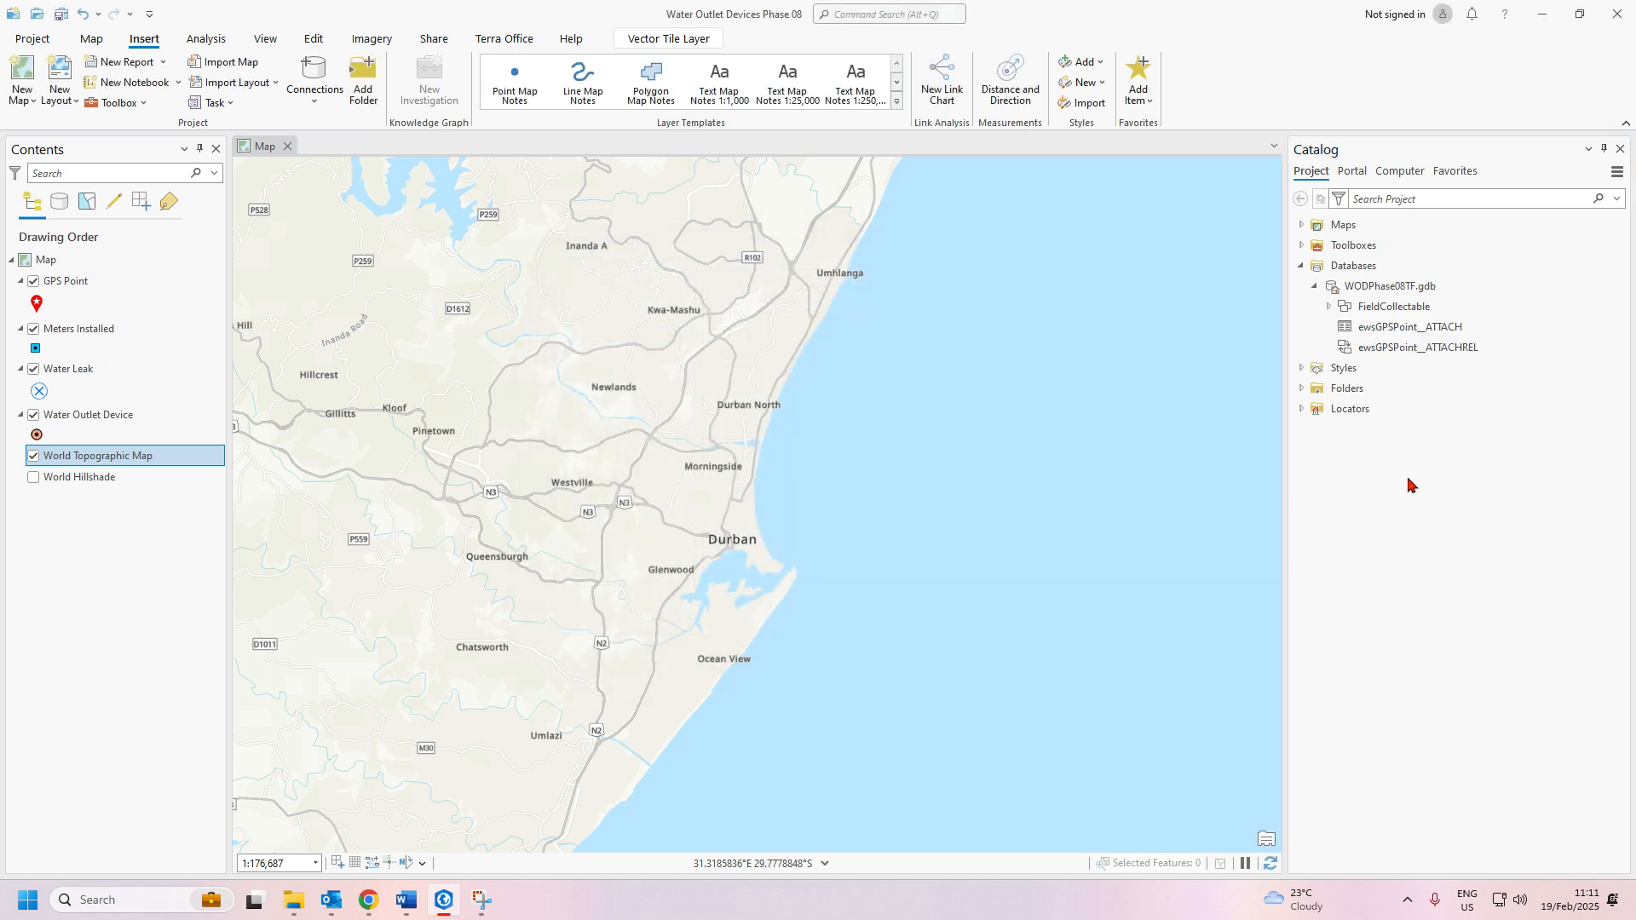
# Enable attachments and global IDs for the ewsMetersInstalledGPS feature class in the FieldCollectable dataset
pyautogui.click(1328, 306)
pyautogui.click(1403, 354)
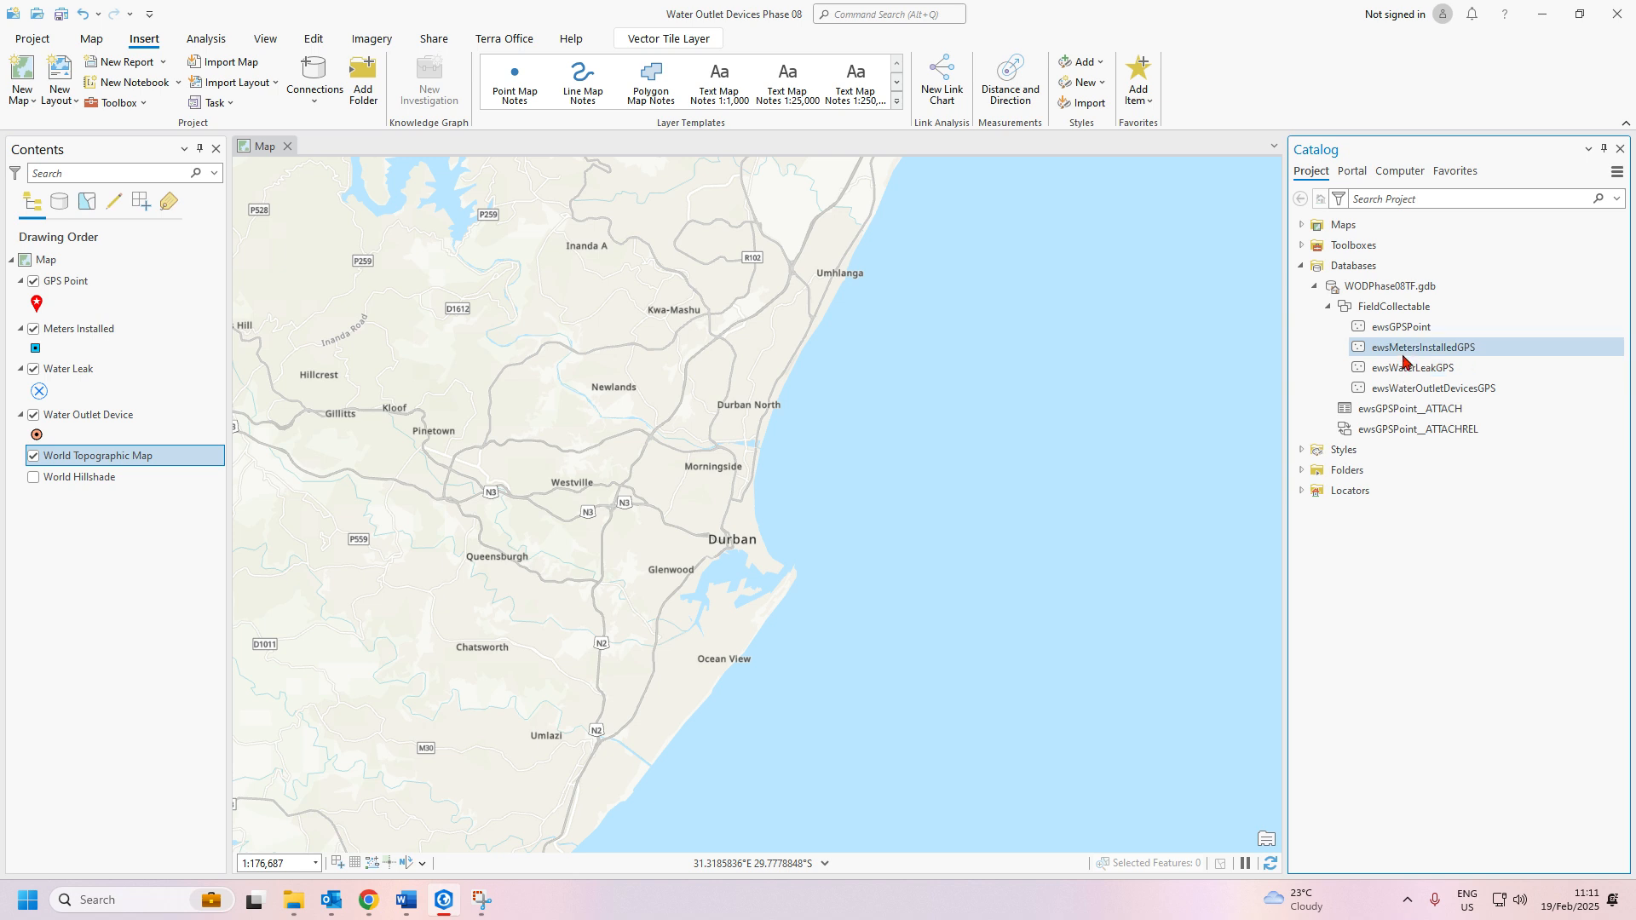
pyautogui.rightClick(1402, 356)
pyautogui.click(1430, 309)
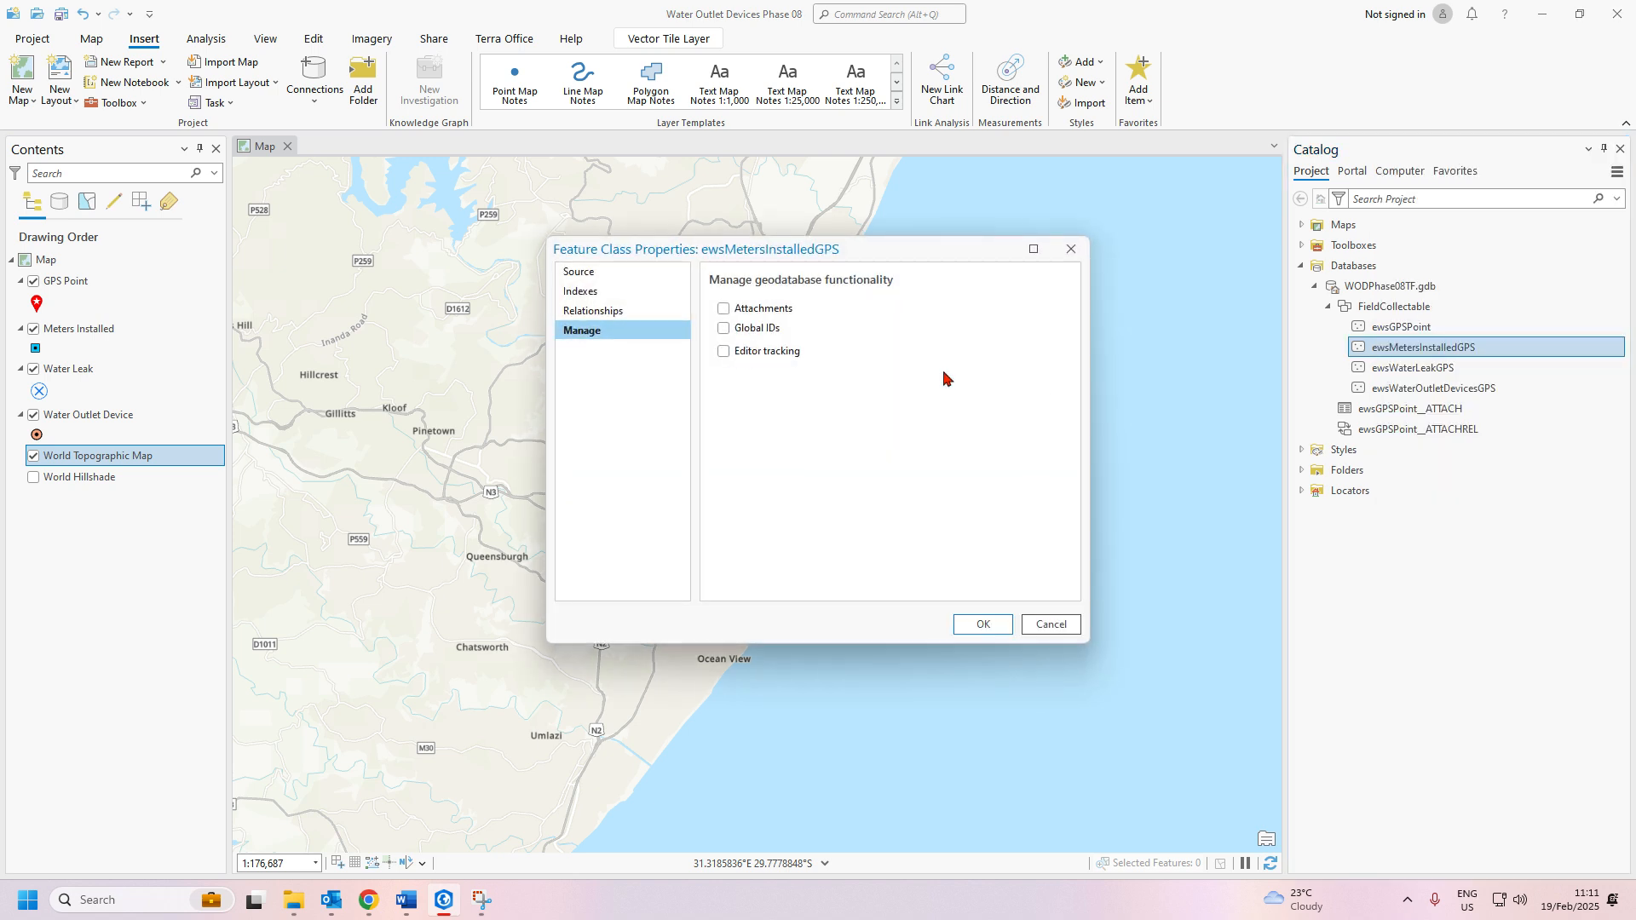
pyautogui.click(726, 309)
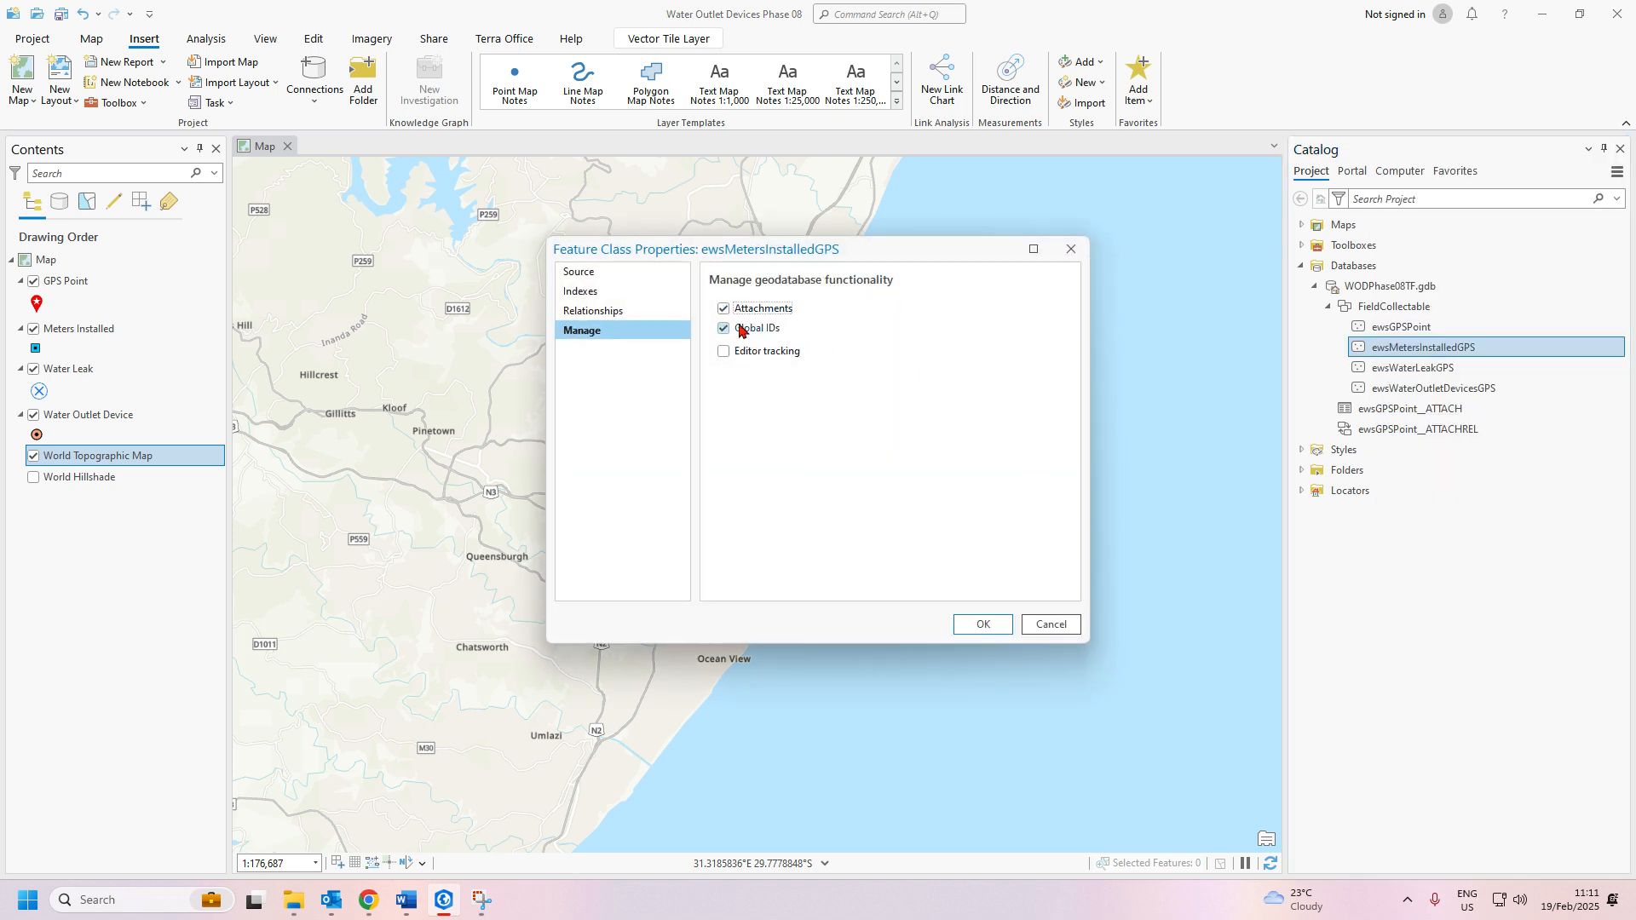
pyautogui.click(983, 627)
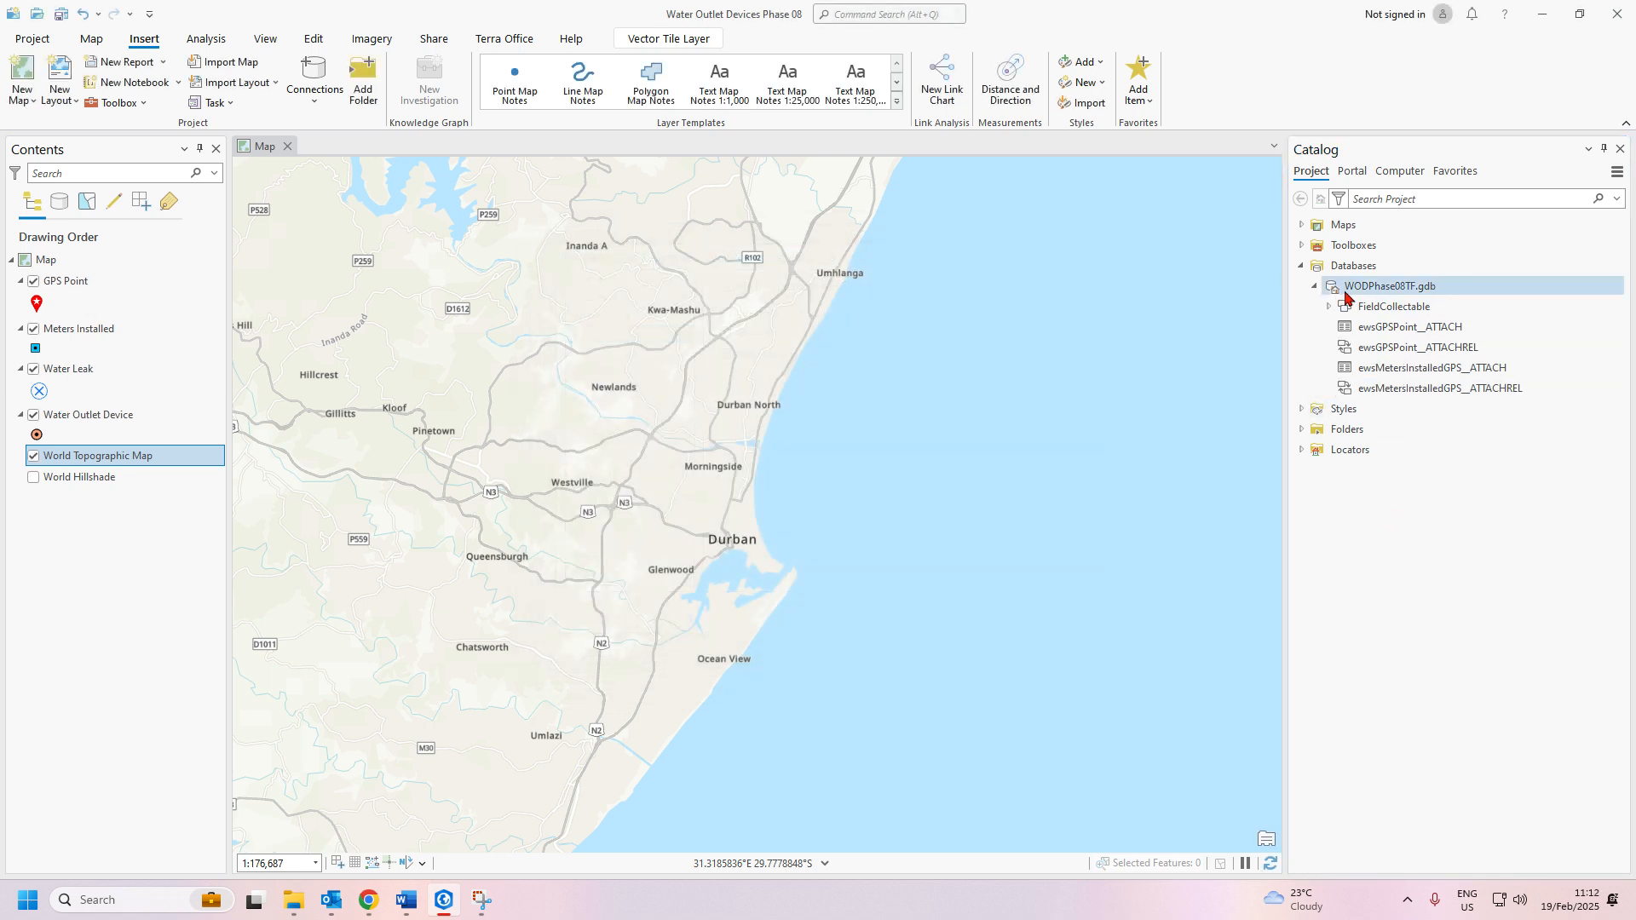
# Switch to Chrome and check the fields of the Water Leak template in the EWS Master Data Dictionary workspace
pyautogui.click(1327, 306)
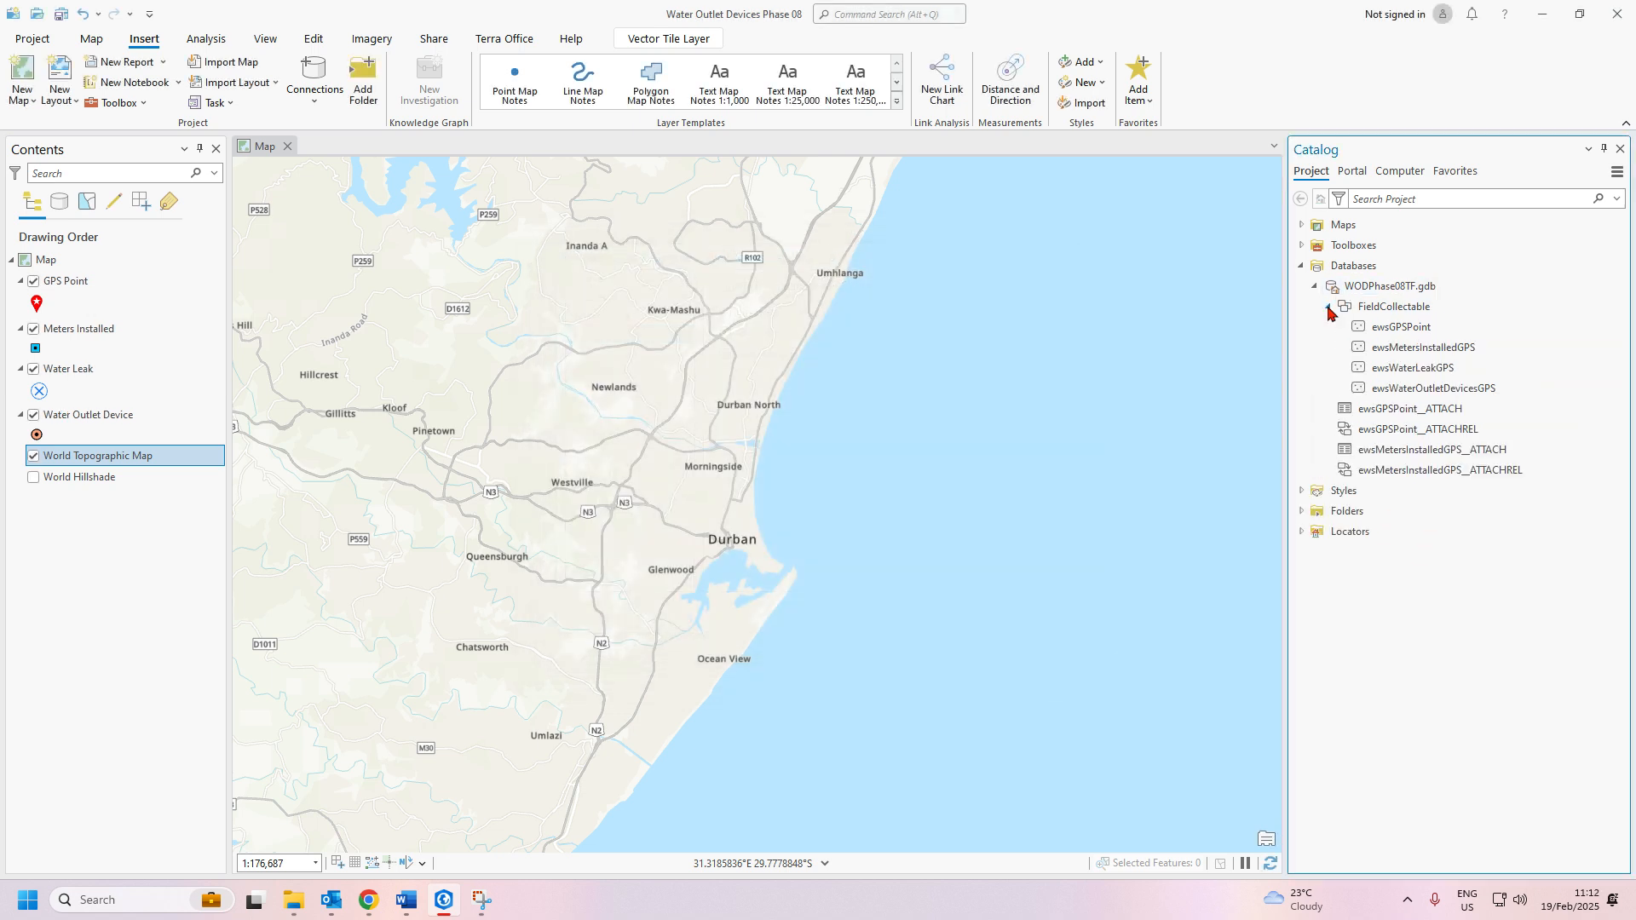
pyautogui.rightClick(1389, 372)
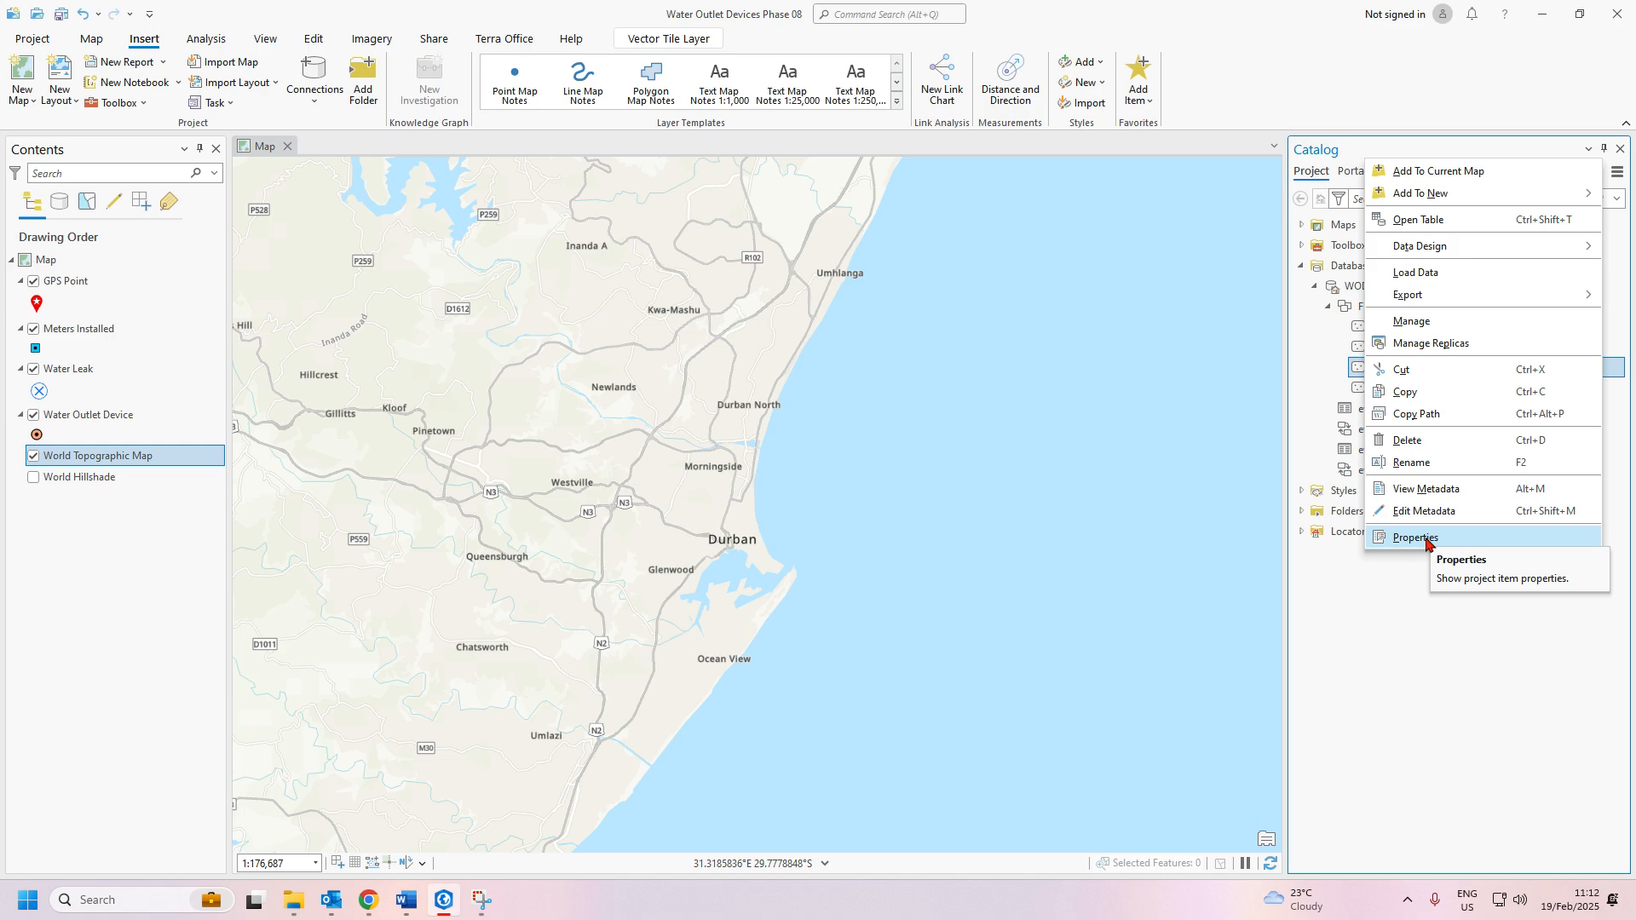
pyautogui.click(1435, 642)
pyautogui.click(369, 900)
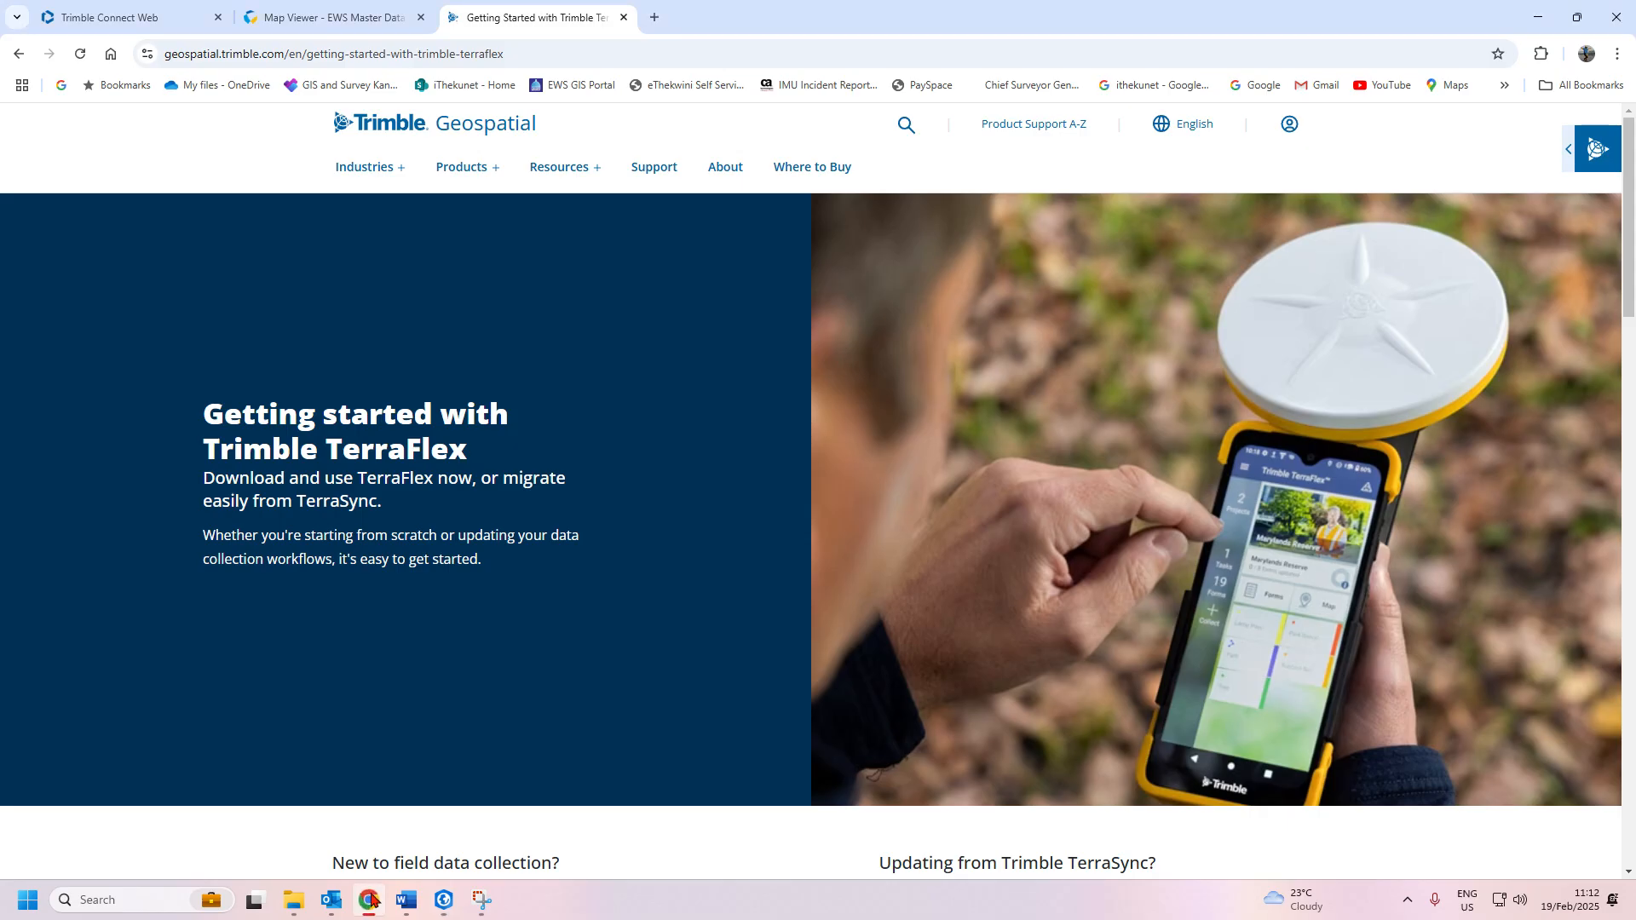
pyautogui.click(345, 18)
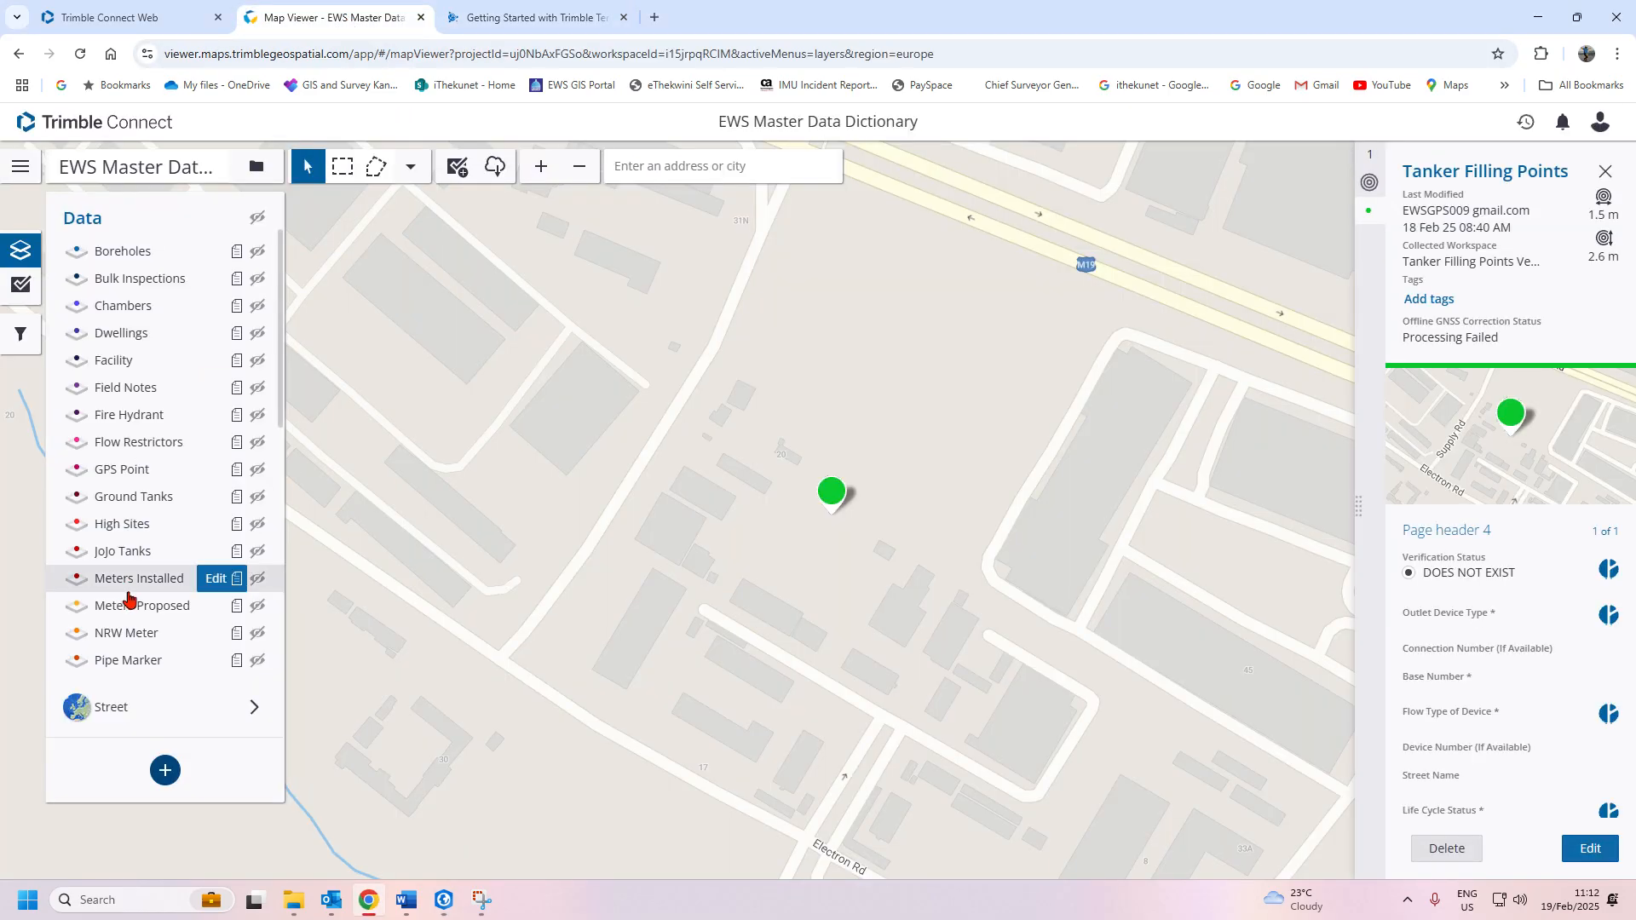
pyautogui.scroll(-4, 162, 656)
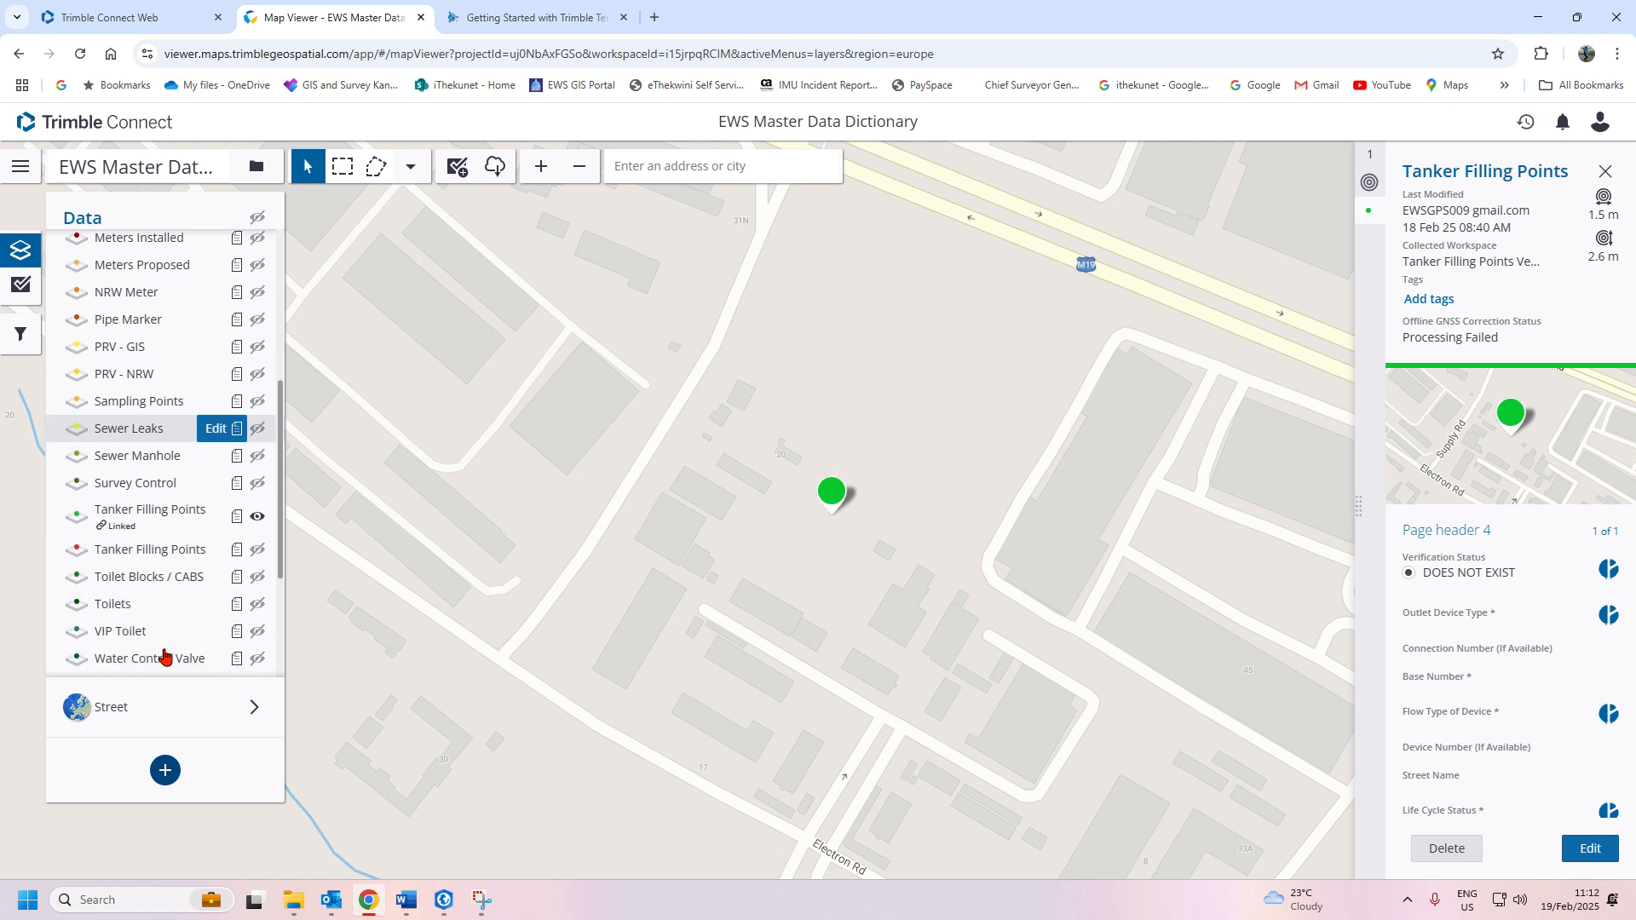
pyautogui.scroll(-3, 165, 656)
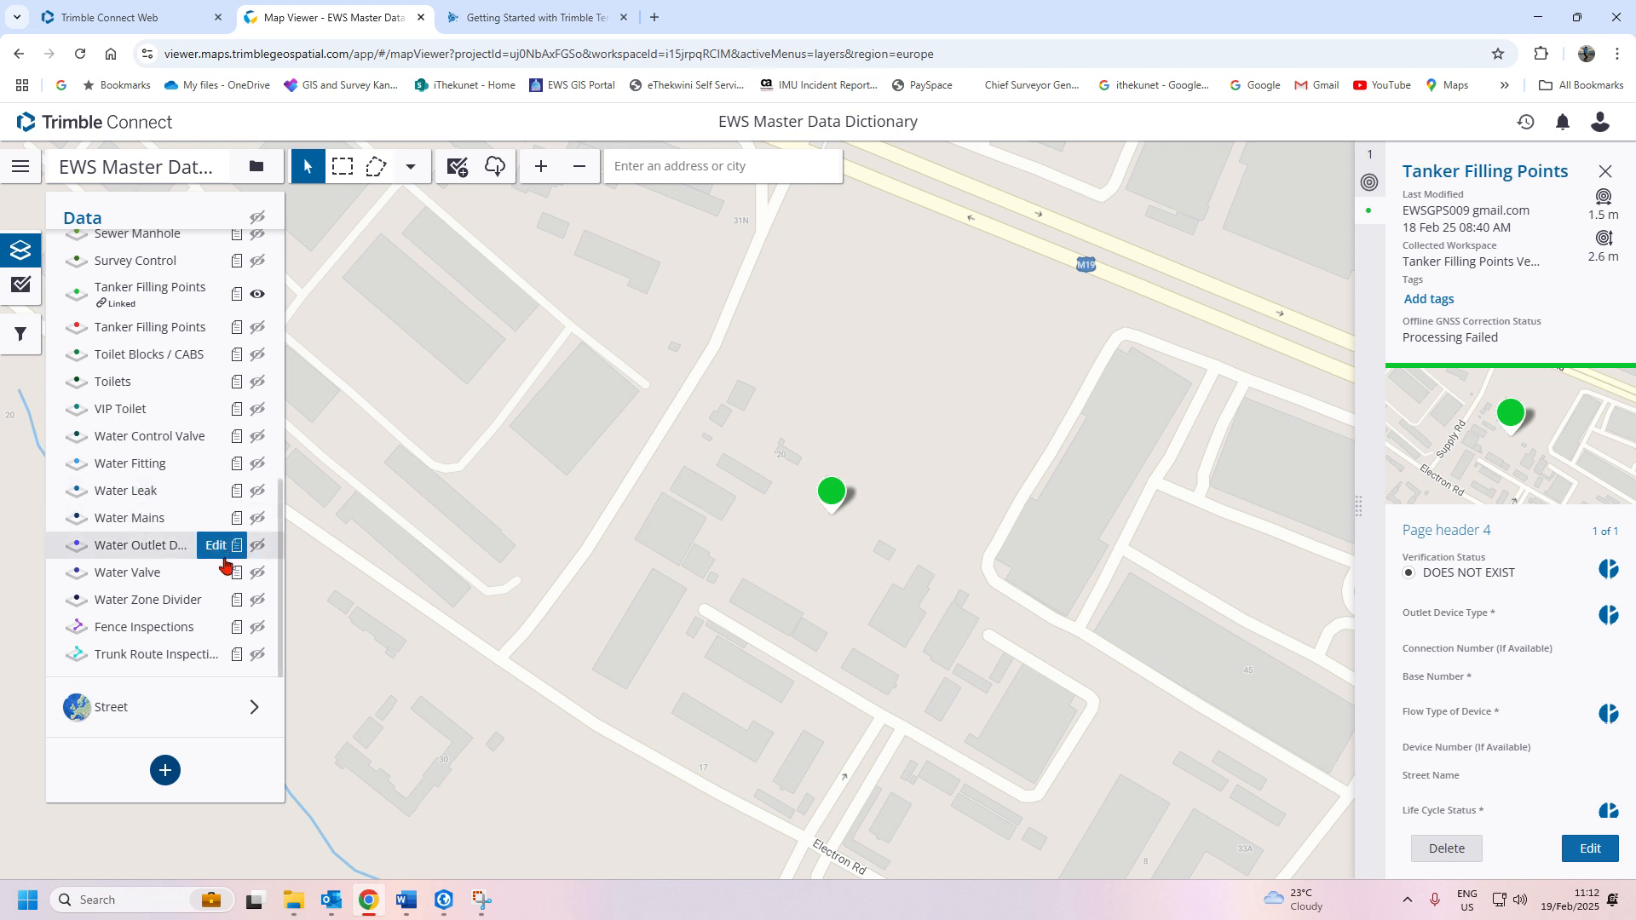
pyautogui.click(234, 493)
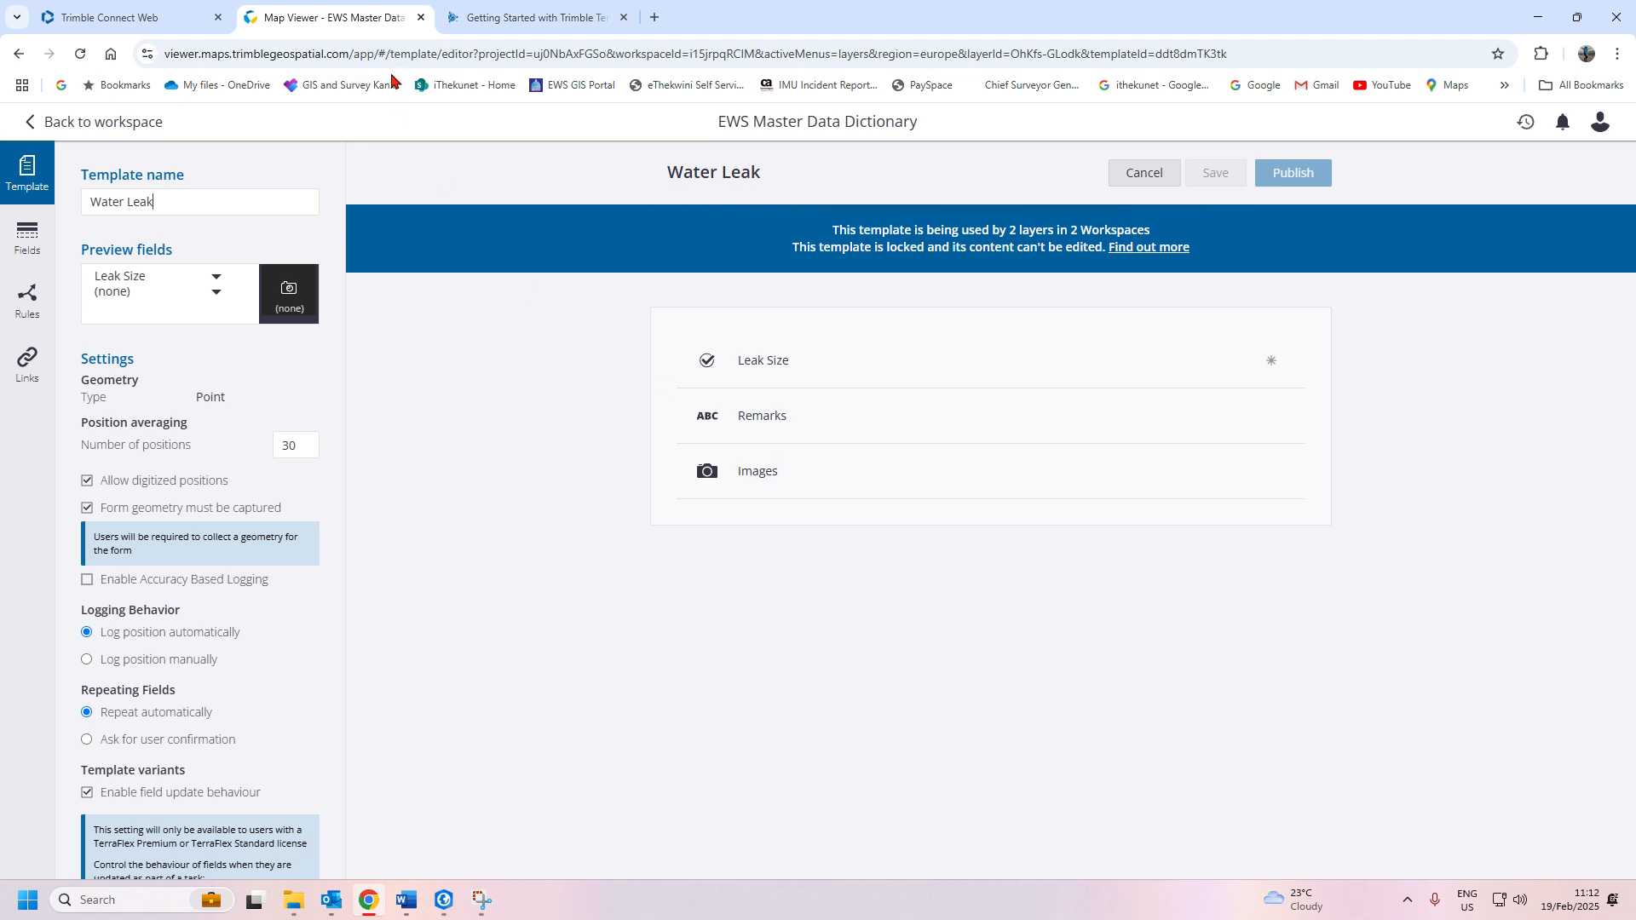
pyautogui.click(524, 17)
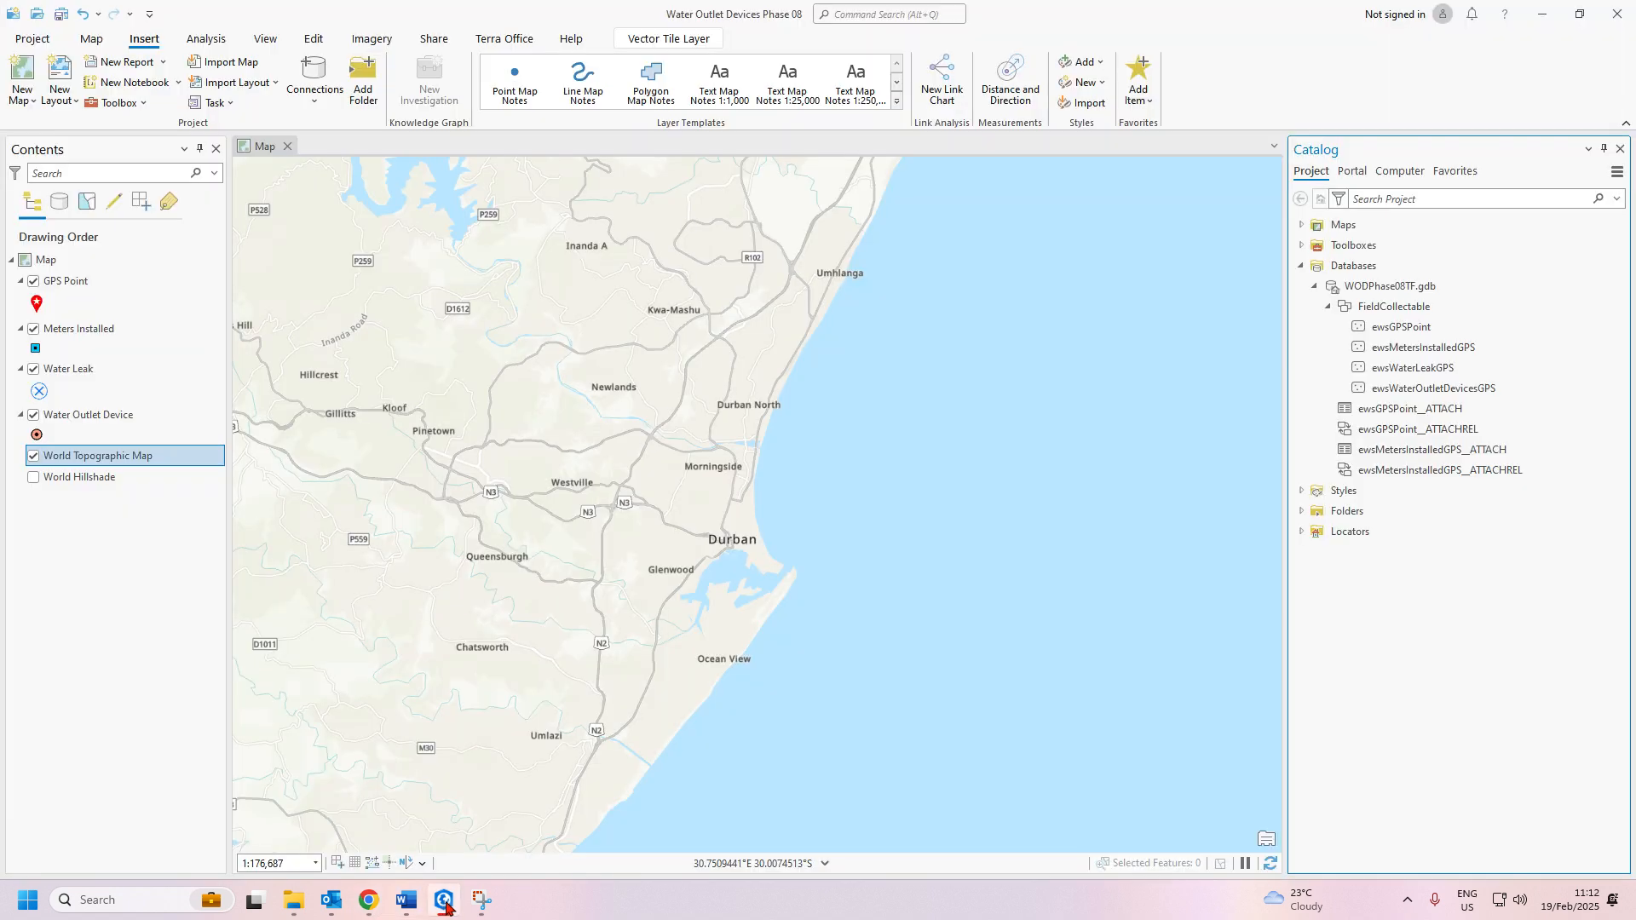
# Return to ArcGIS Pro and enable attachments and global IDs for the ewsWaterLeakGPS feature class
pyautogui.click(443, 900)
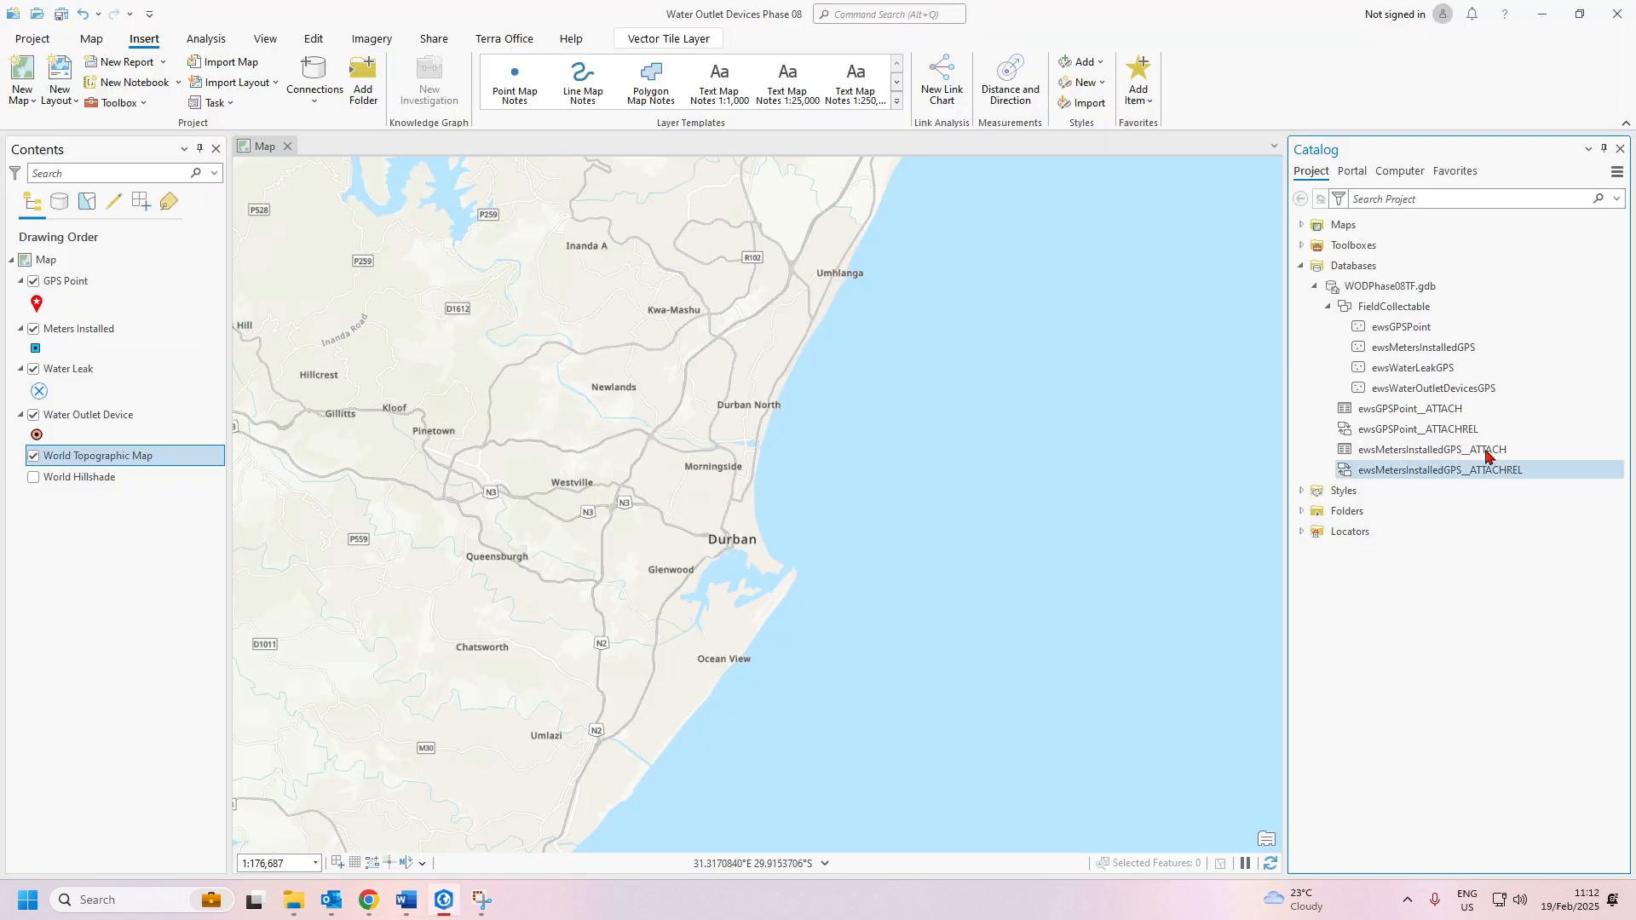
pyautogui.rightClick(1374, 372)
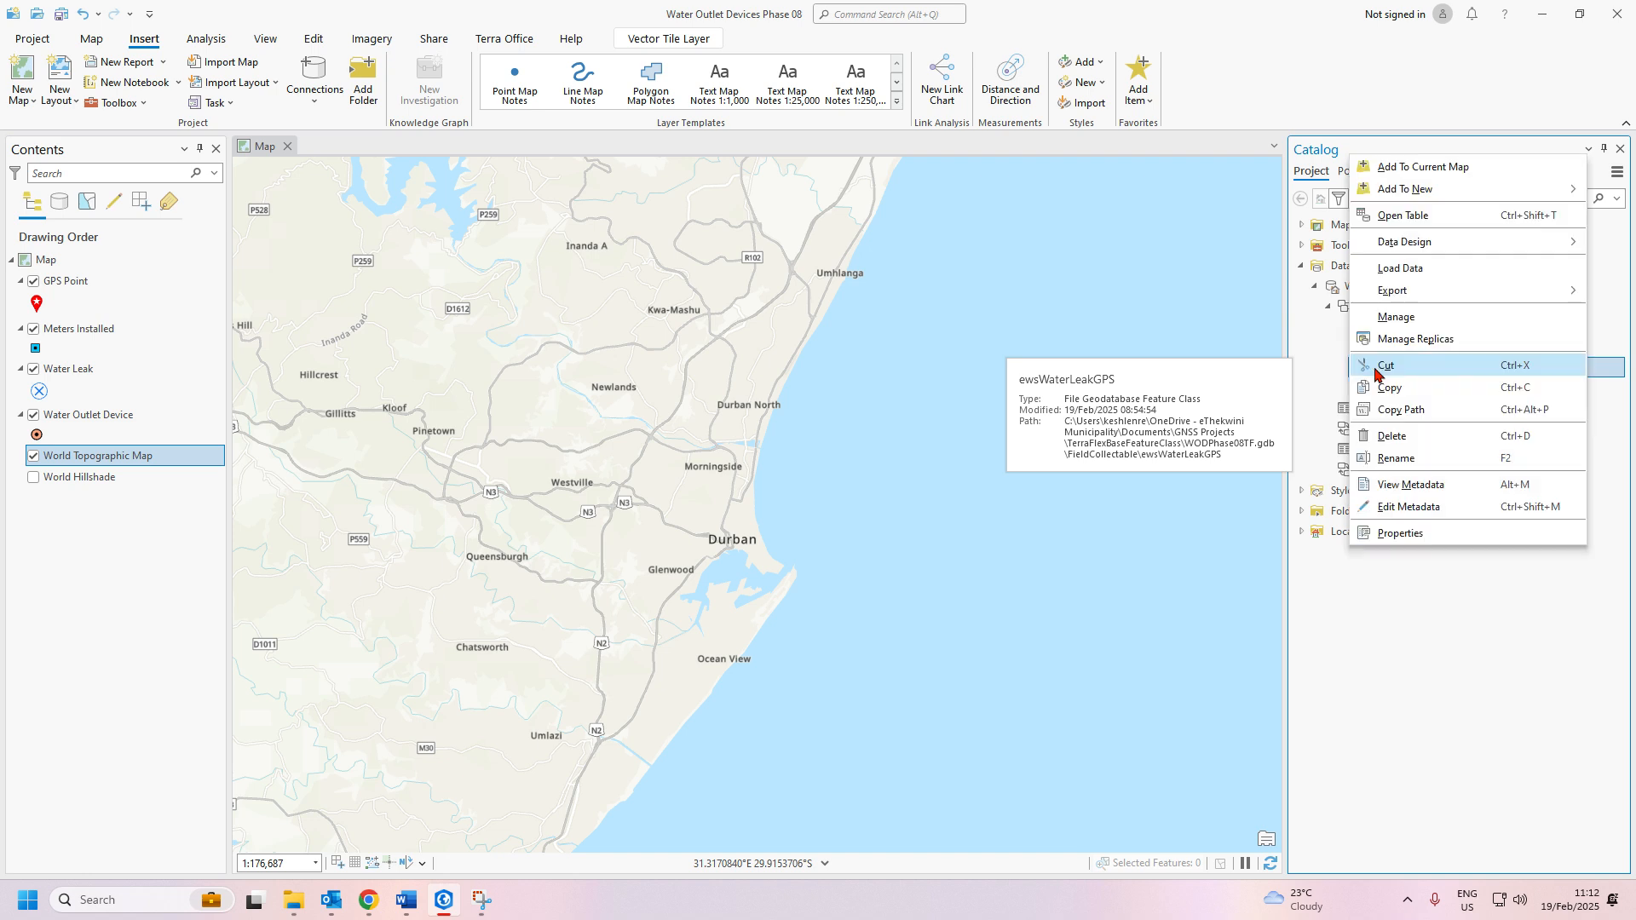
pyautogui.click(1406, 313)
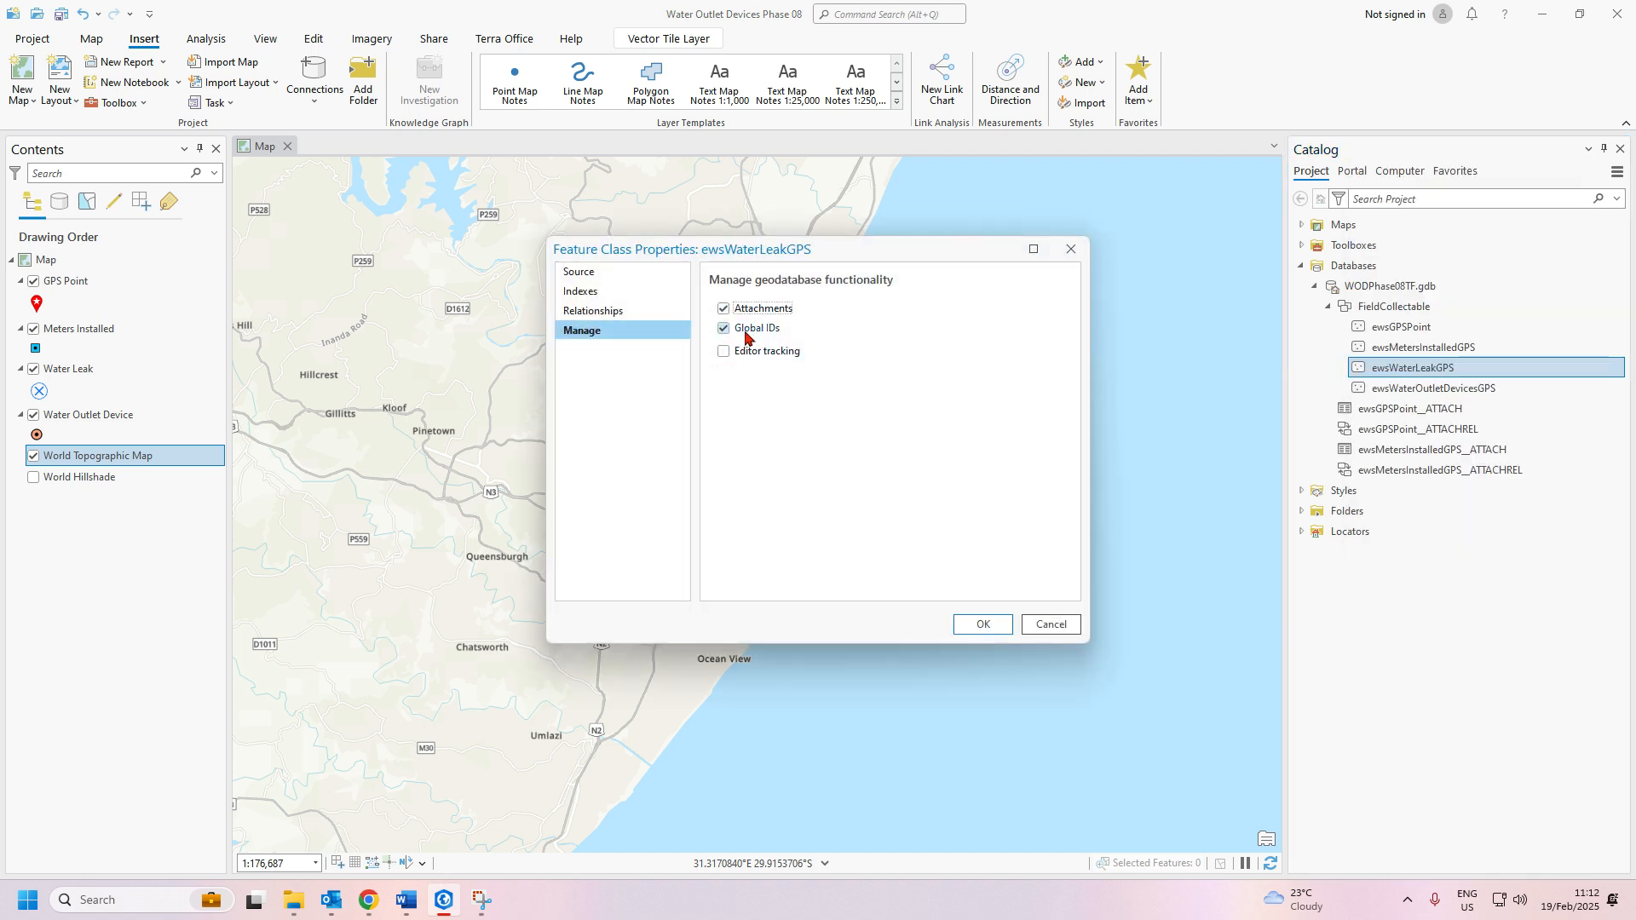
pyautogui.click(980, 626)
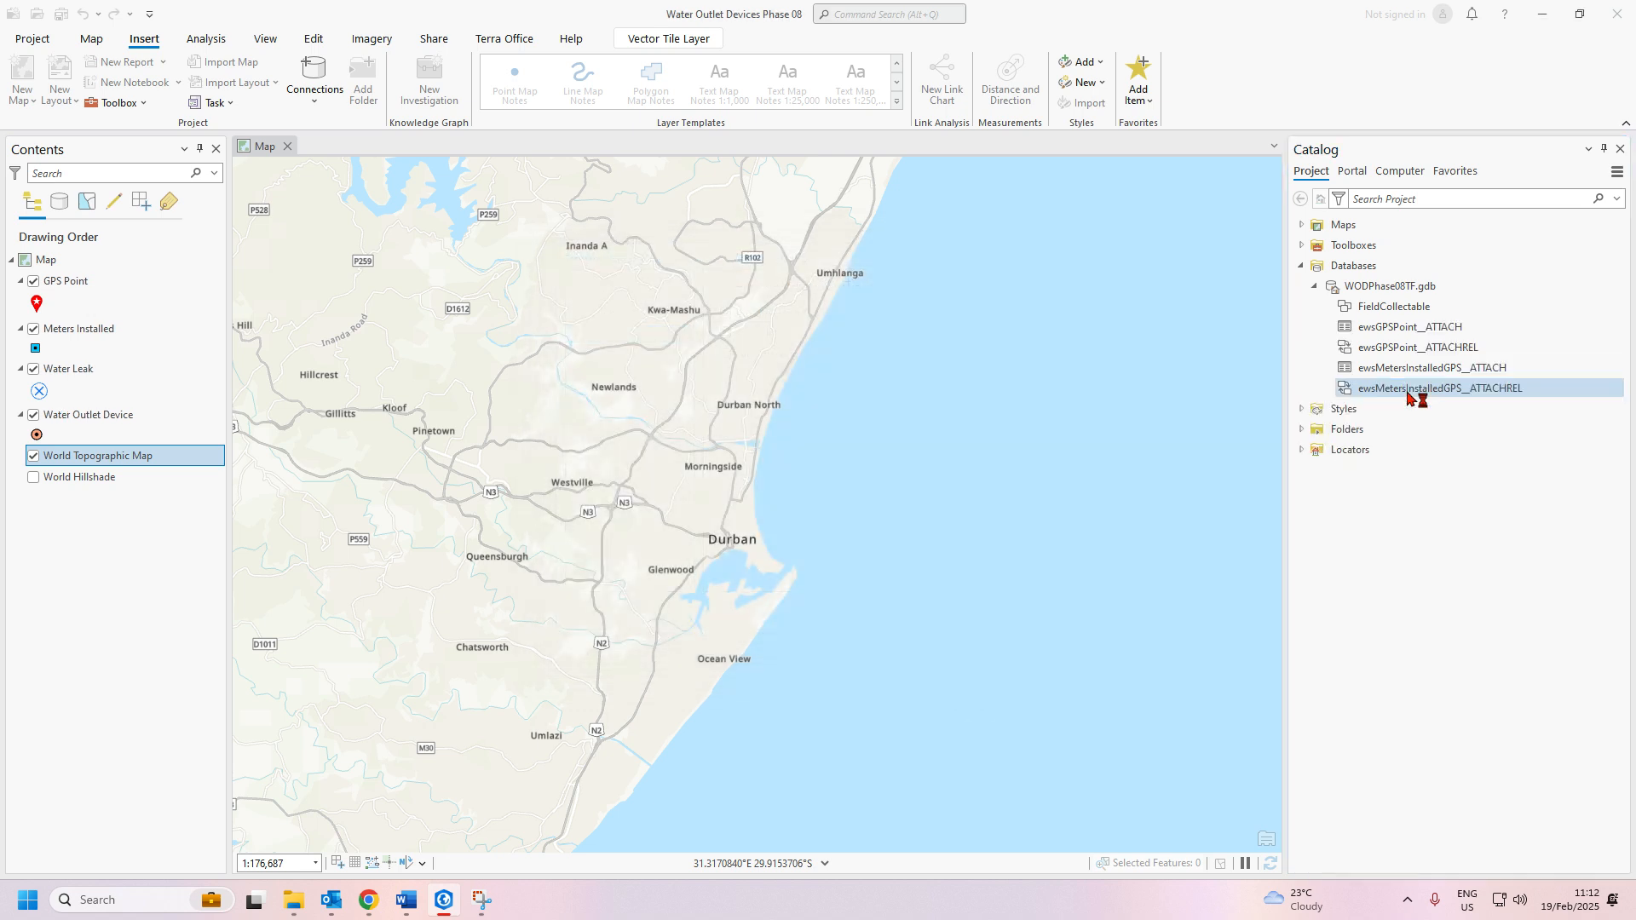
# Enable attachments and global IDs for the ewsWaterOutletDevicesGPS feature class and save the project
pyautogui.click(1329, 307)
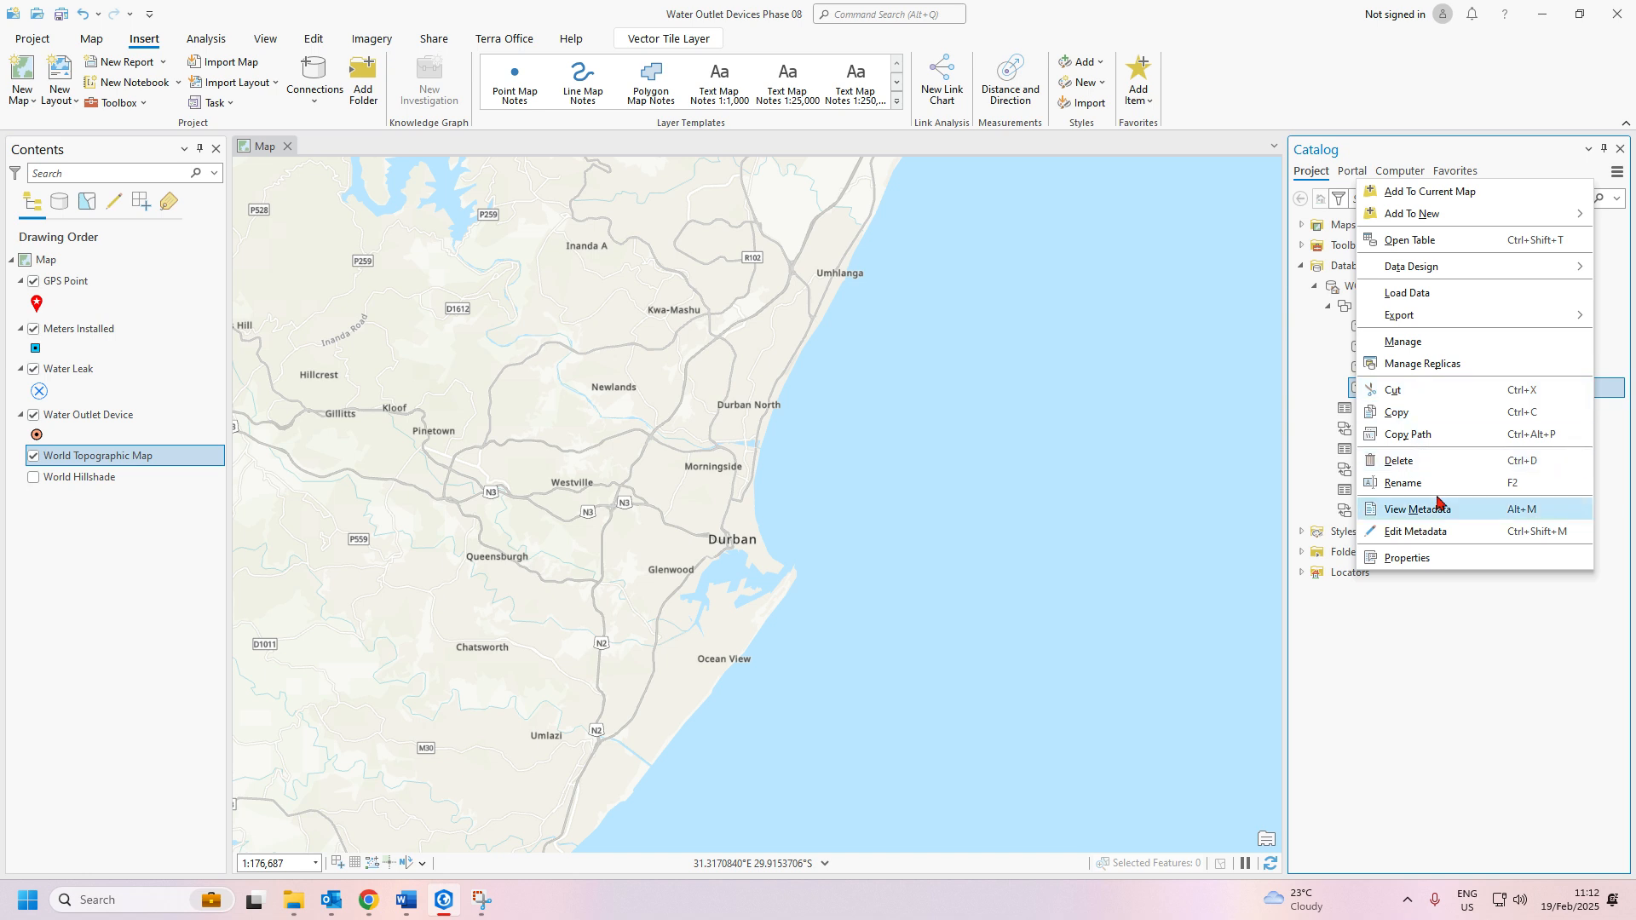
pyautogui.click(1436, 344)
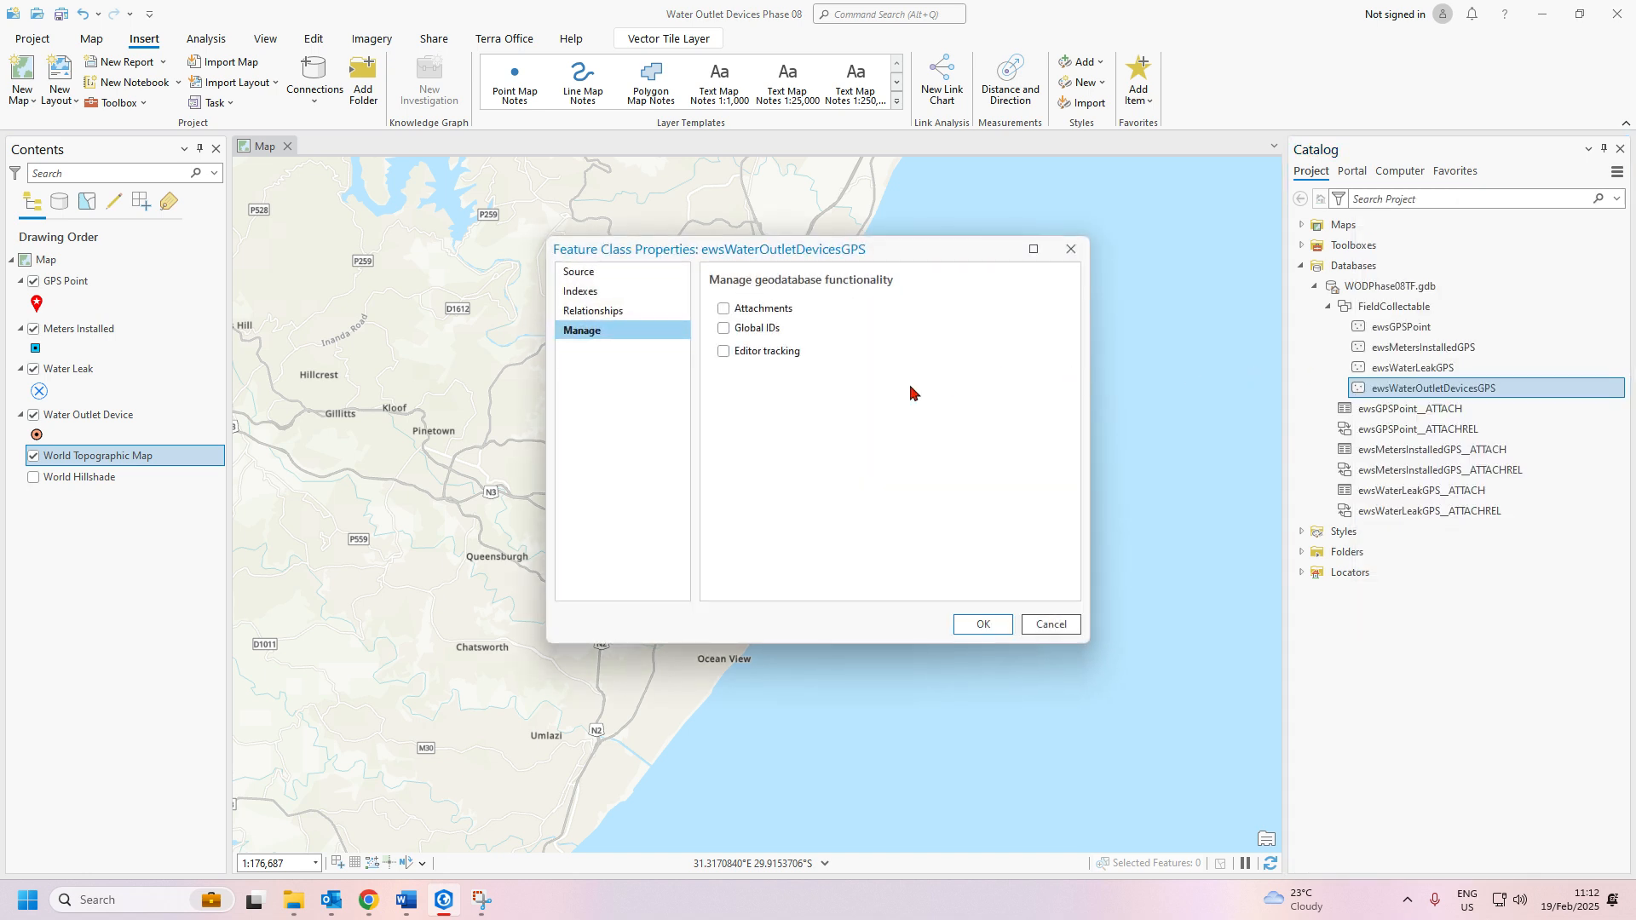
pyautogui.click(743, 311)
pyautogui.click(980, 624)
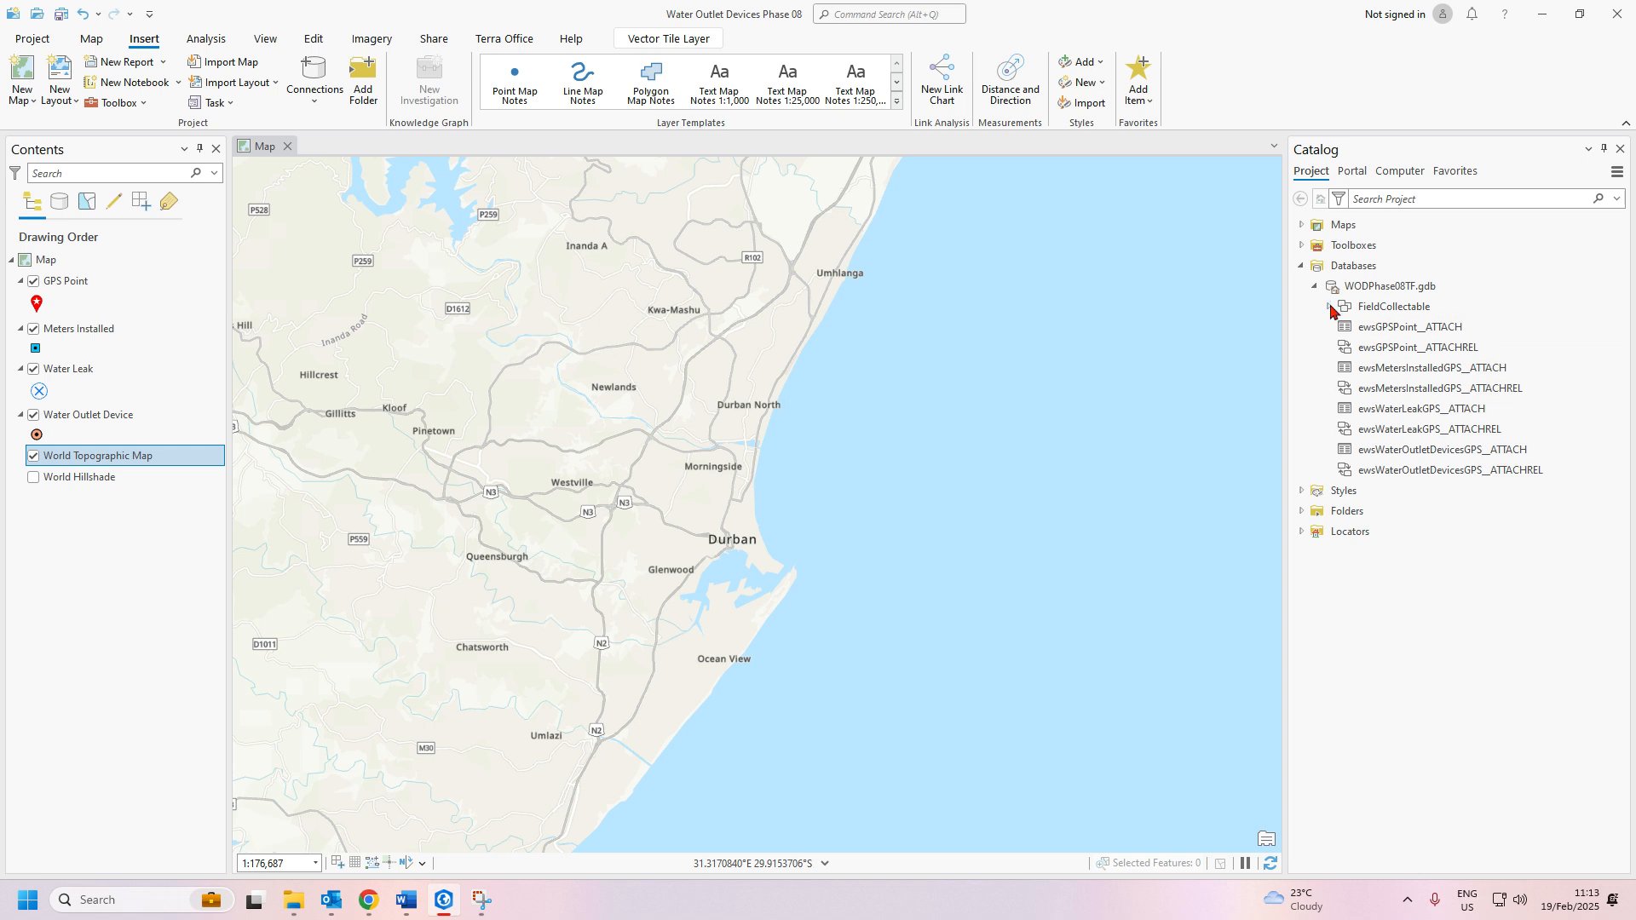
pyautogui.moveTo(1395, 357)
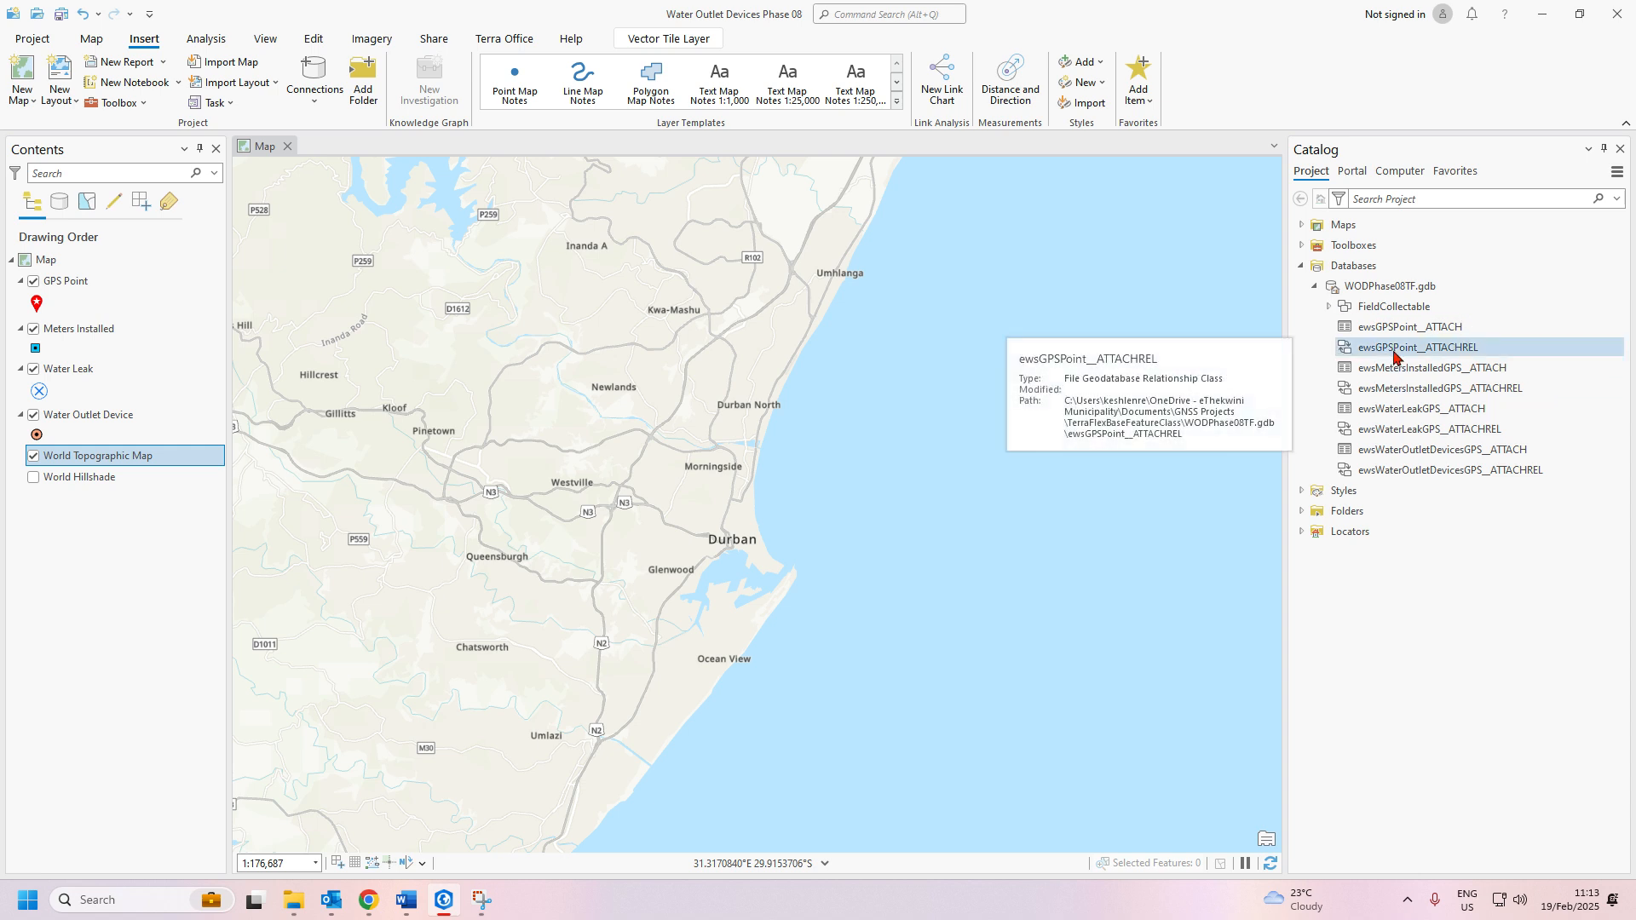
pyautogui.moveTo(1385, 307)
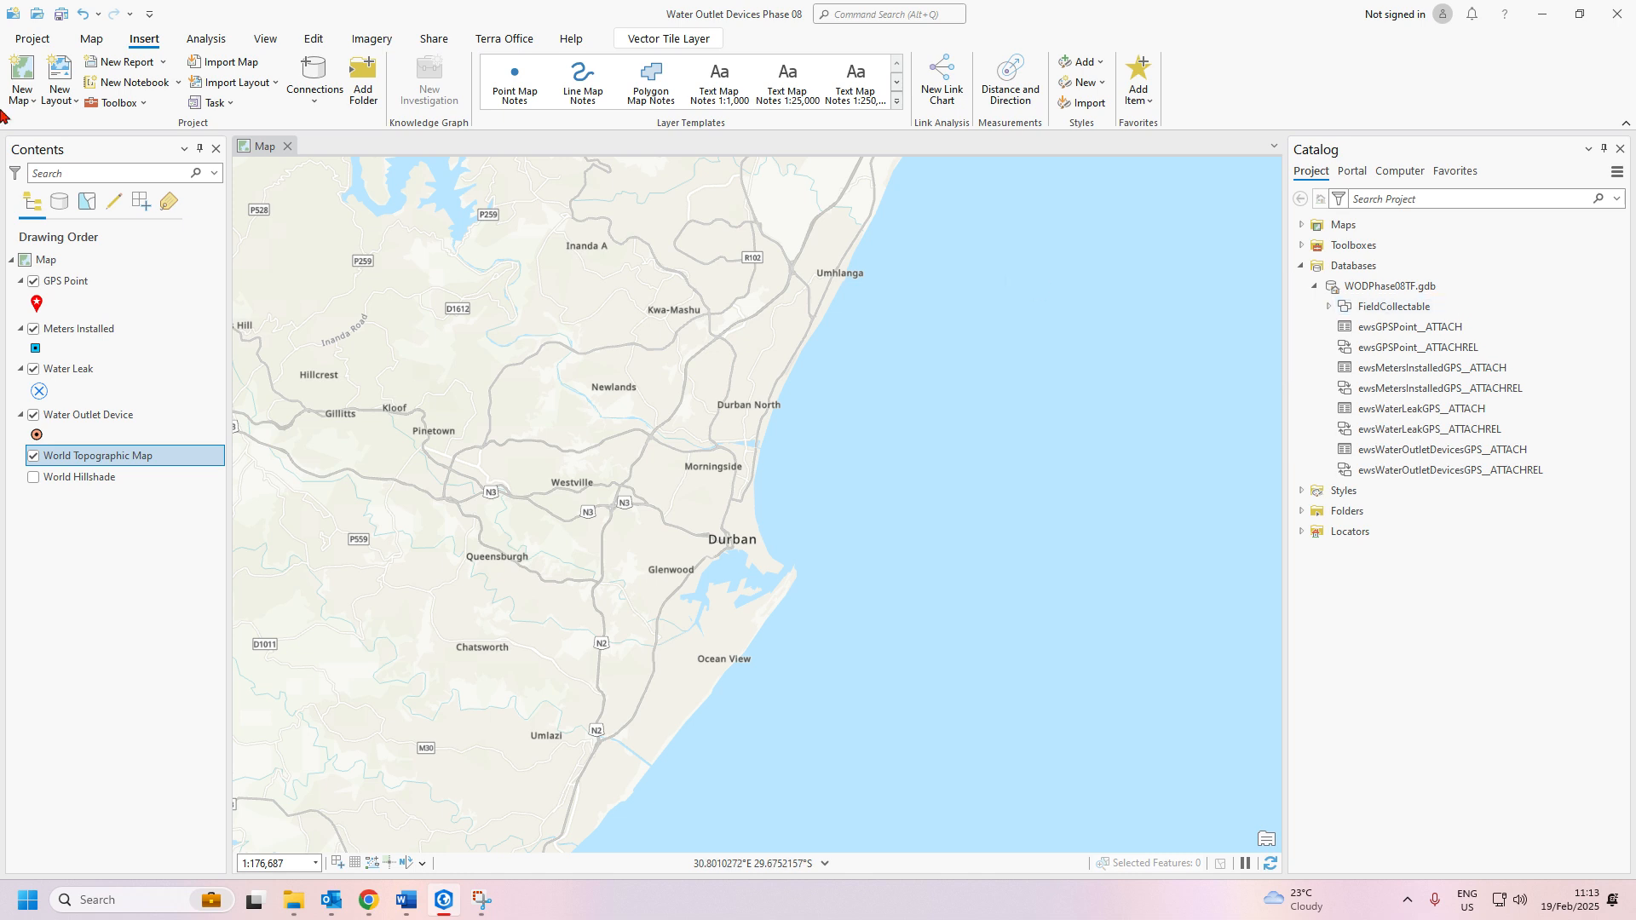
pyautogui.click(62, 16)
# View the Water Leak template and the Trimble Connect project list in Chrome, and return to ArcGIS Pro
pyautogui.click(368, 900)
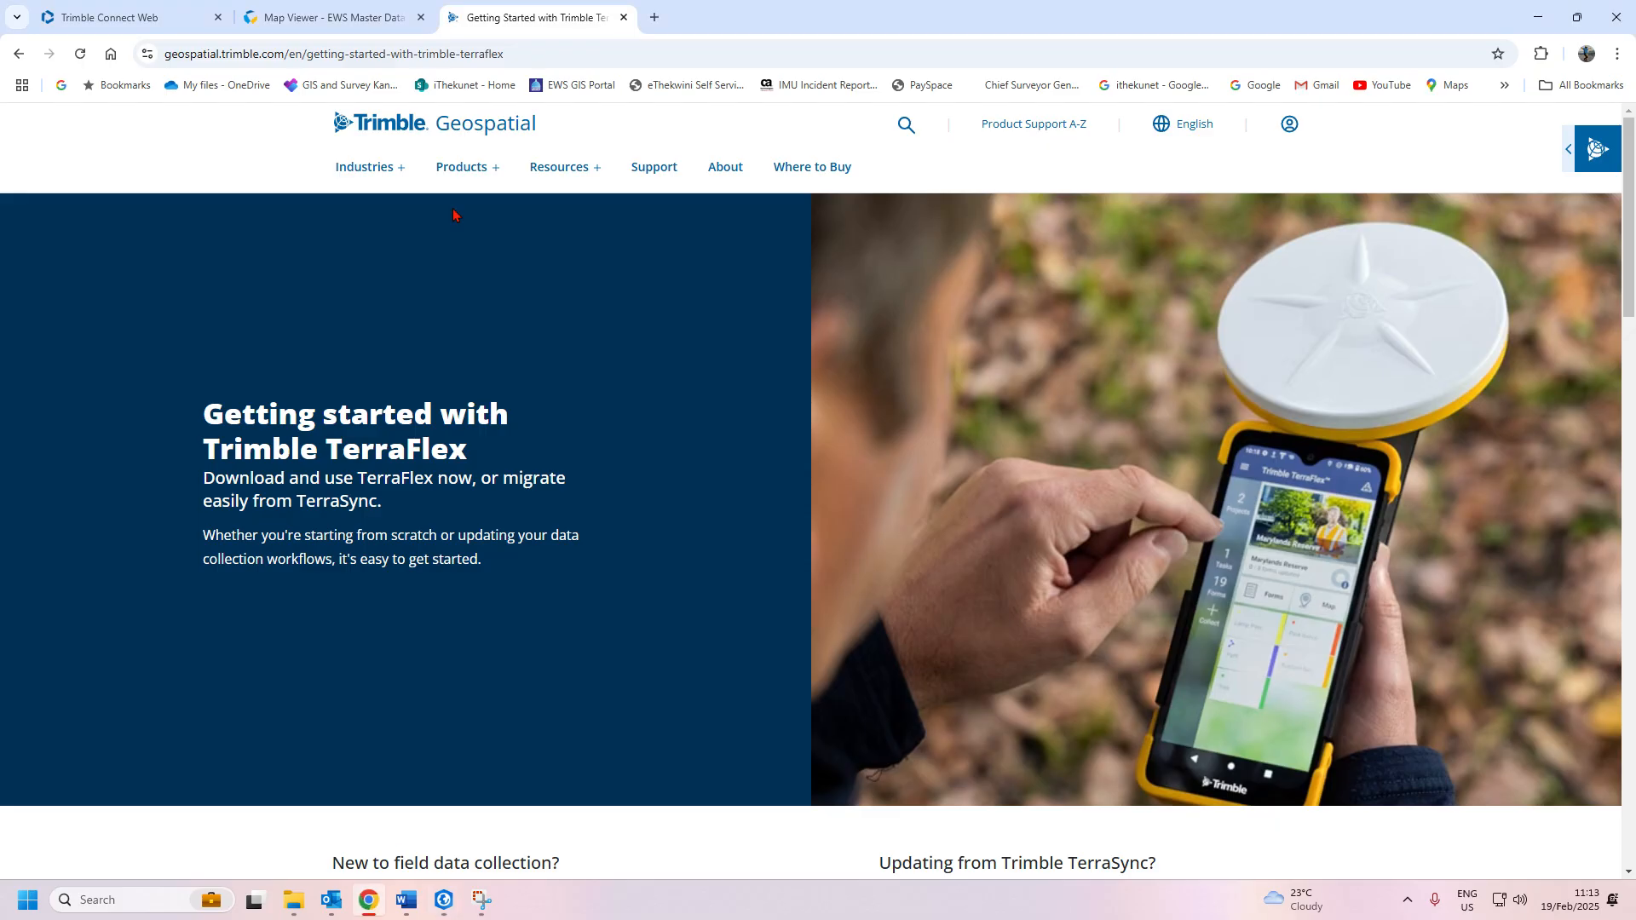
pyautogui.click(290, 13)
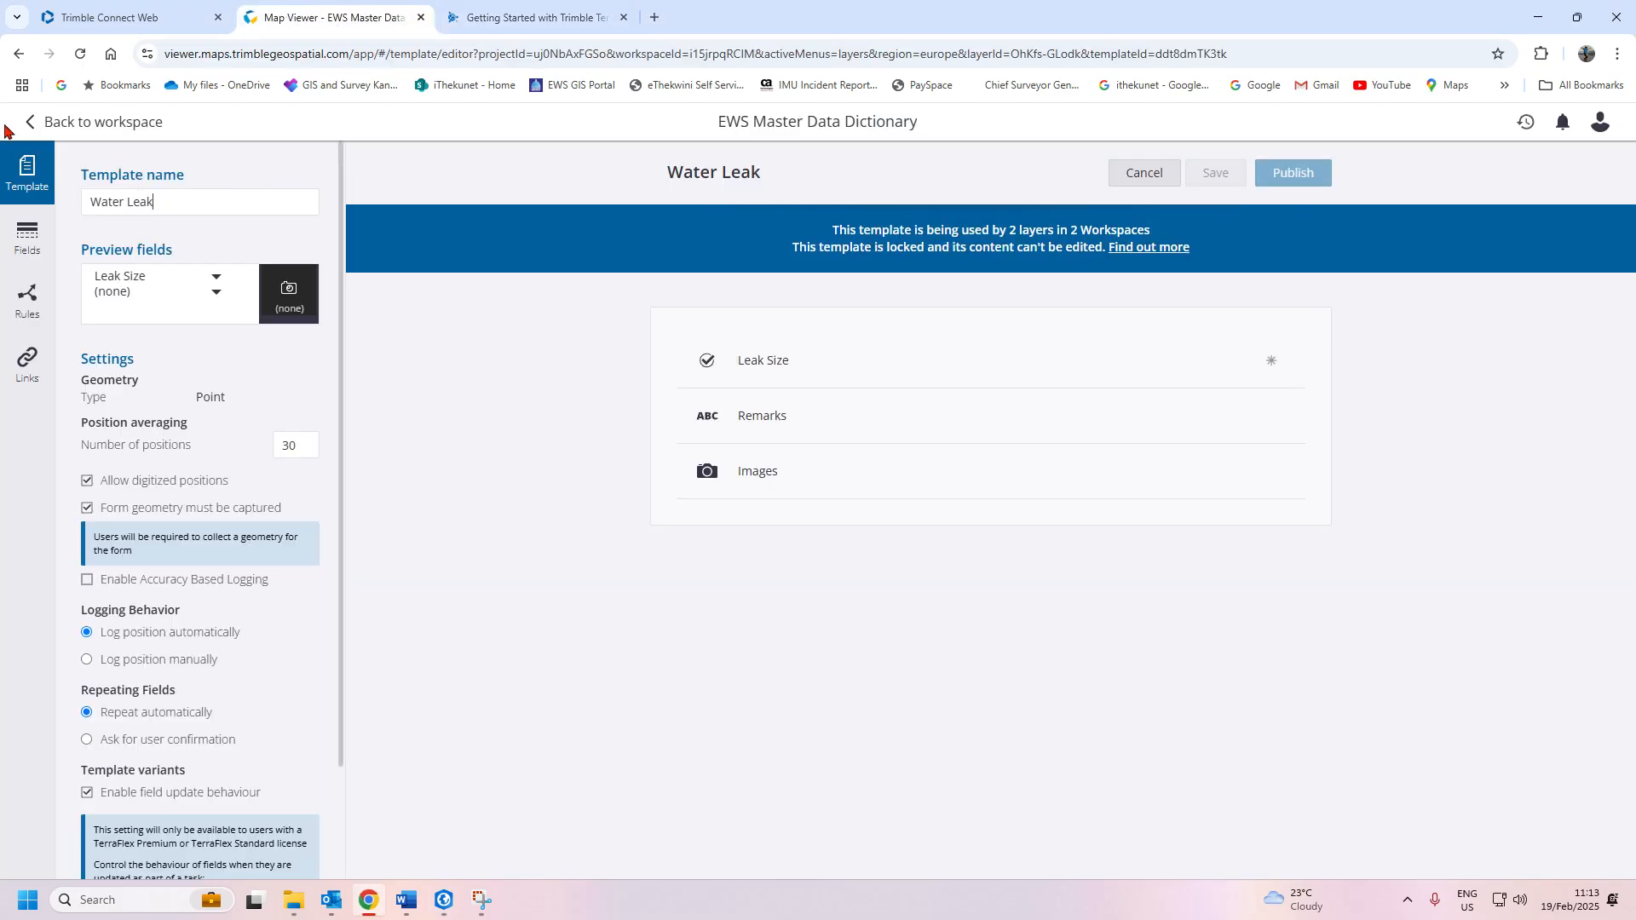
pyautogui.click(92, 12)
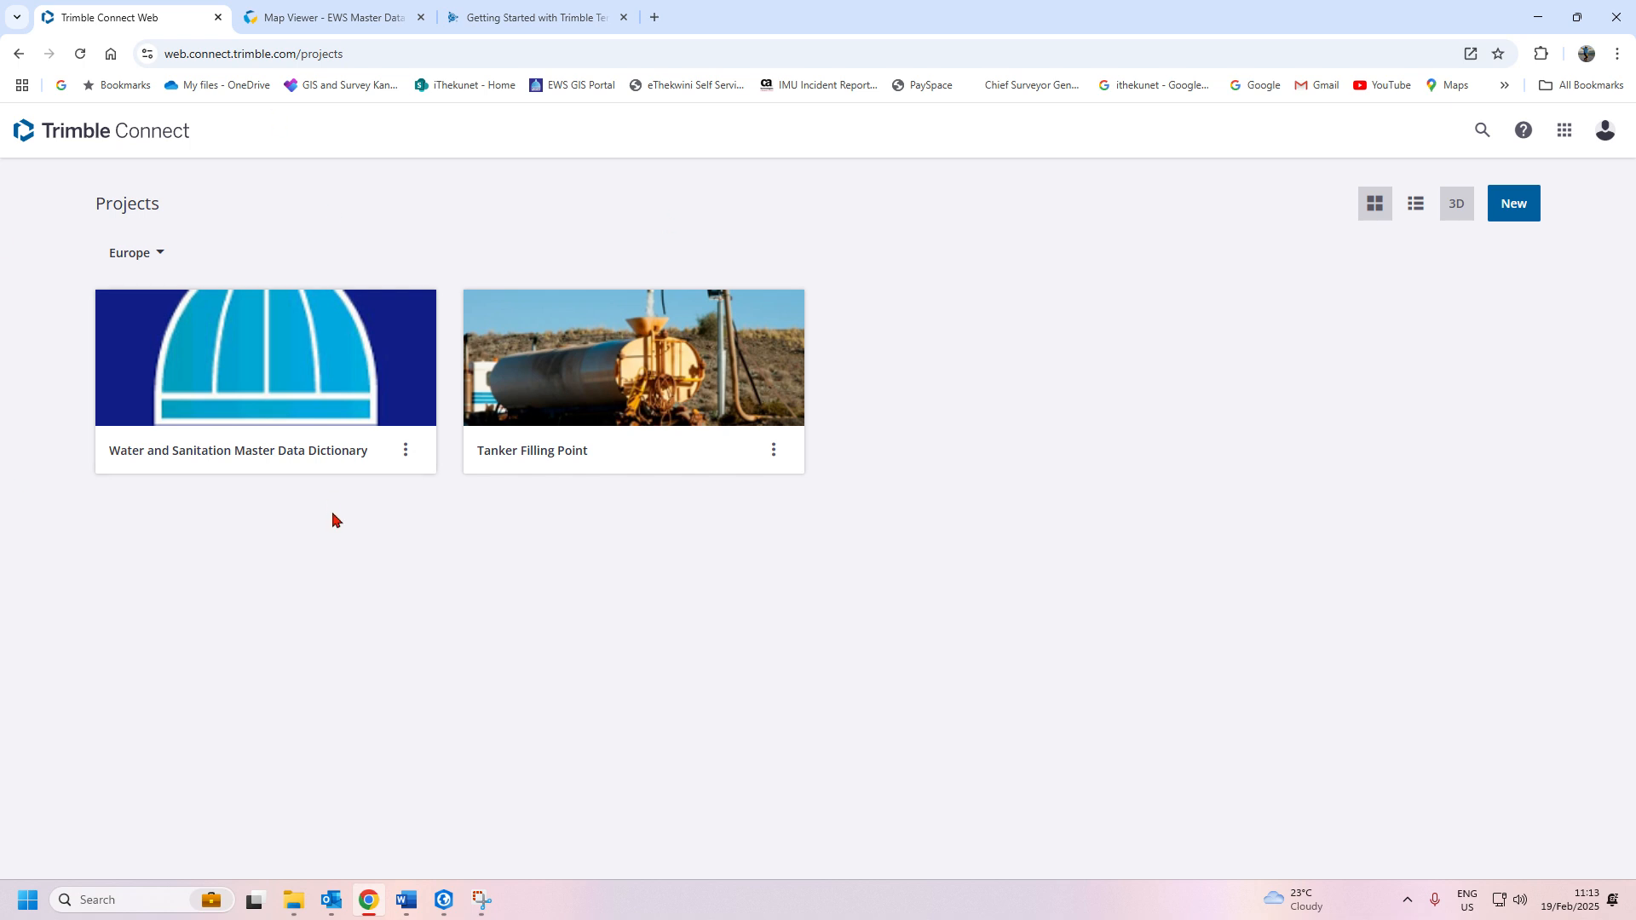
pyautogui.click(447, 905)
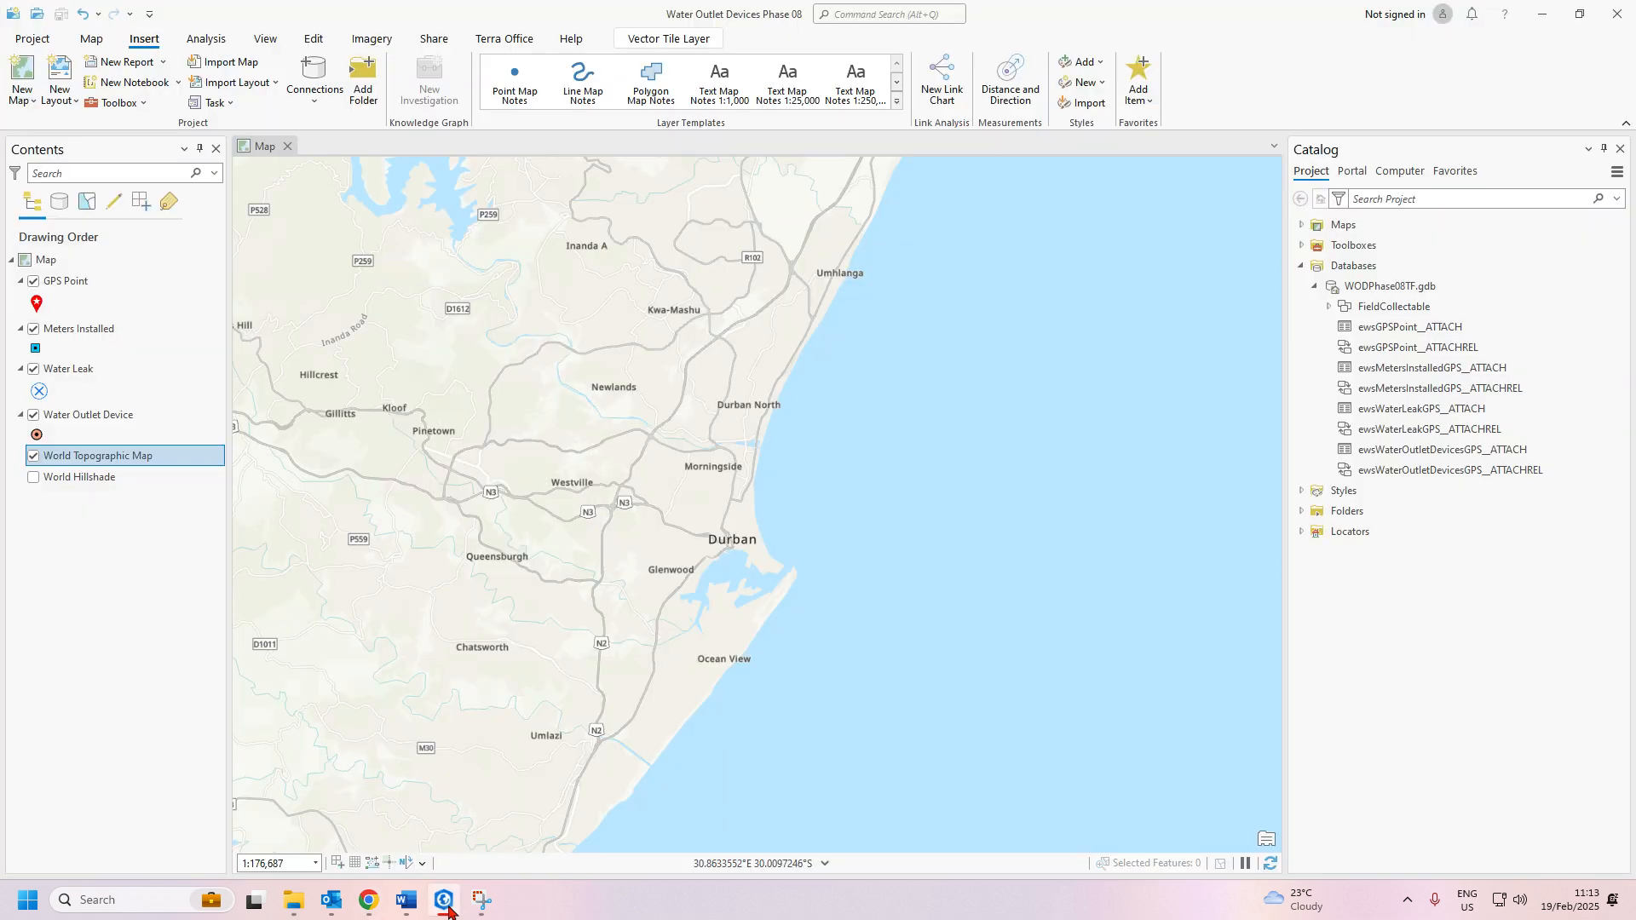